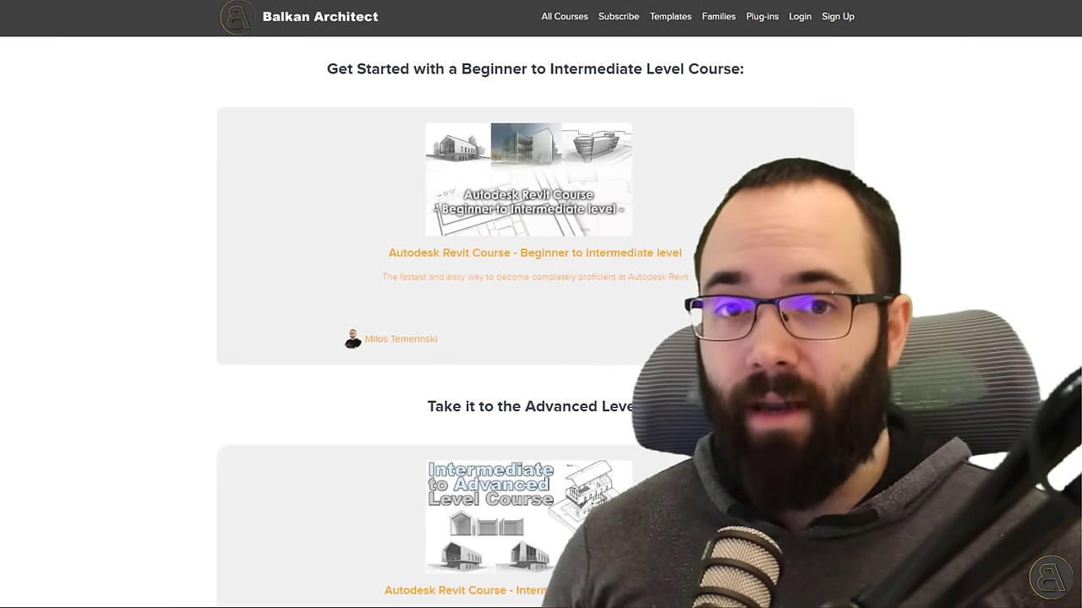
Step: Browse the Balkan Architect course list and view the Autodesk Revit Beginner to Intermediate course page
scroll(536, 330, "down", 4)
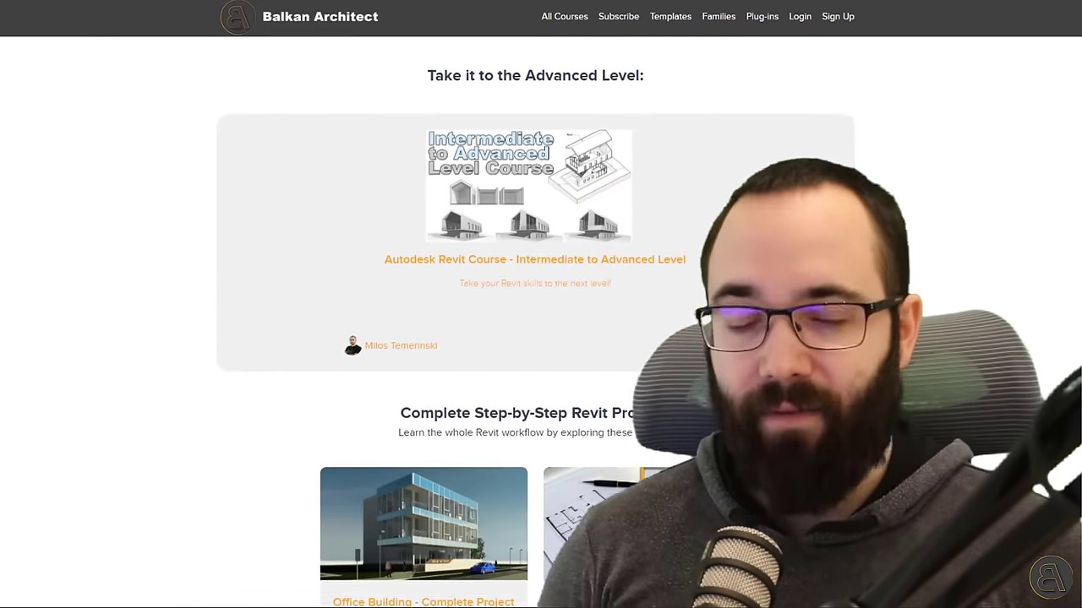
scroll(536, 330, "down", 7)
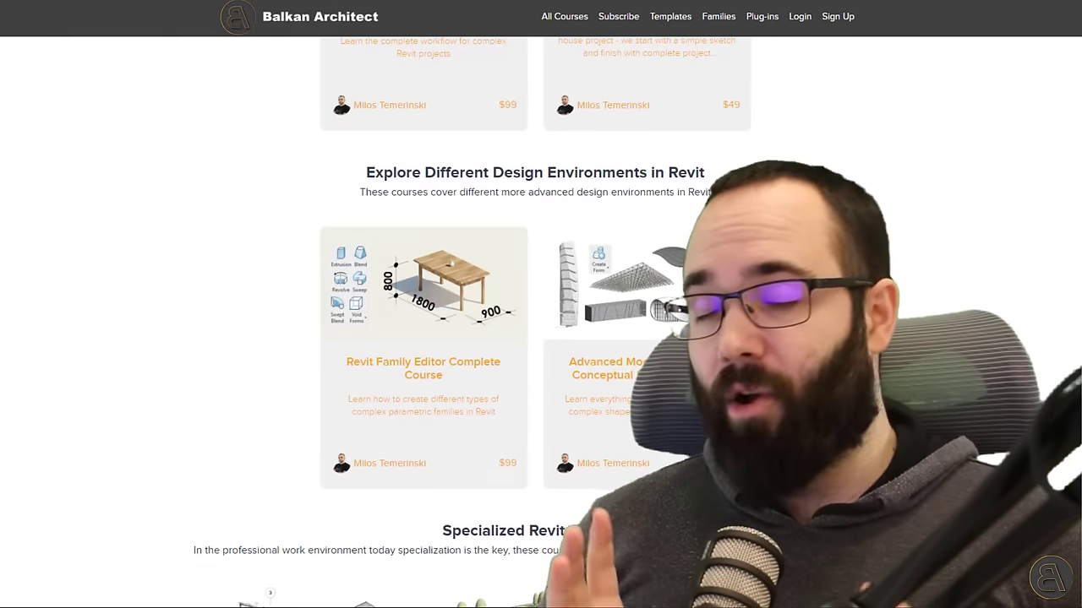
scroll(944, 167, "down", 4)
scroll(944, 166, "up", 11)
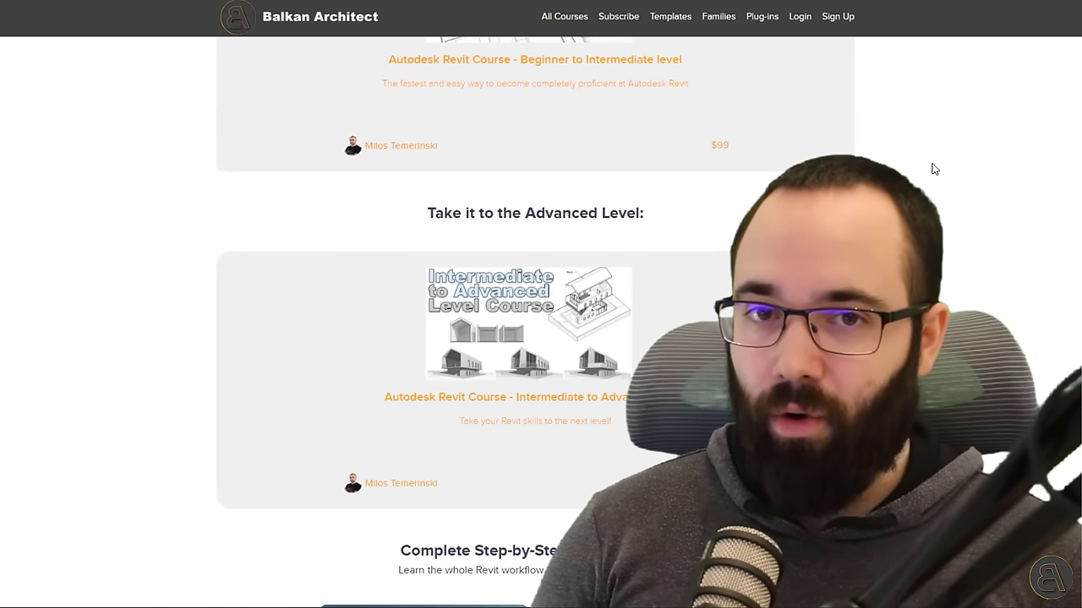
scroll(944, 167, "up", 2)
left_click(668, 186)
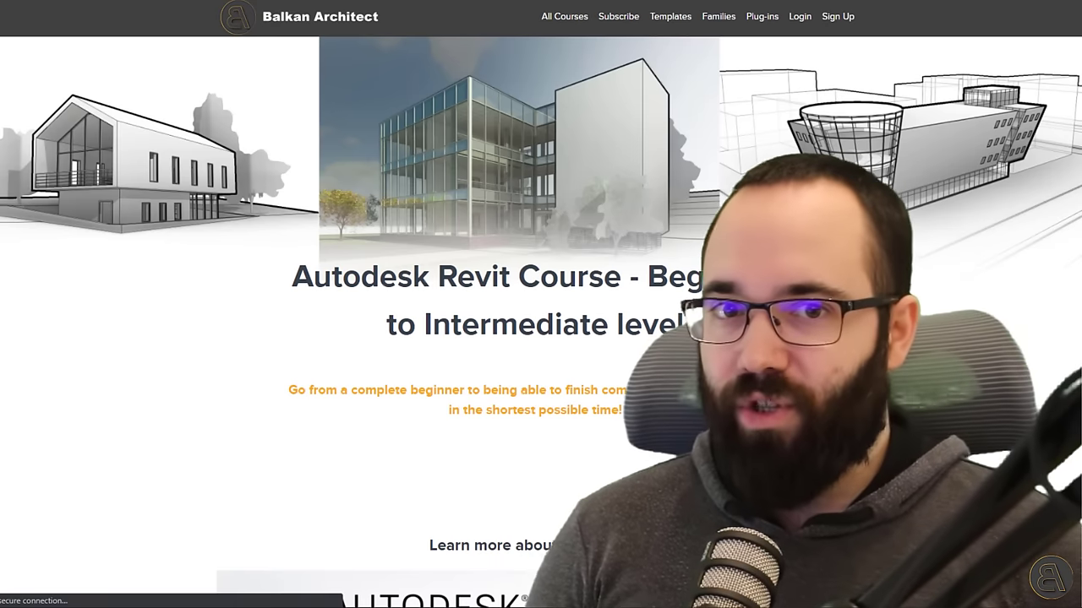
key("alt+Left")
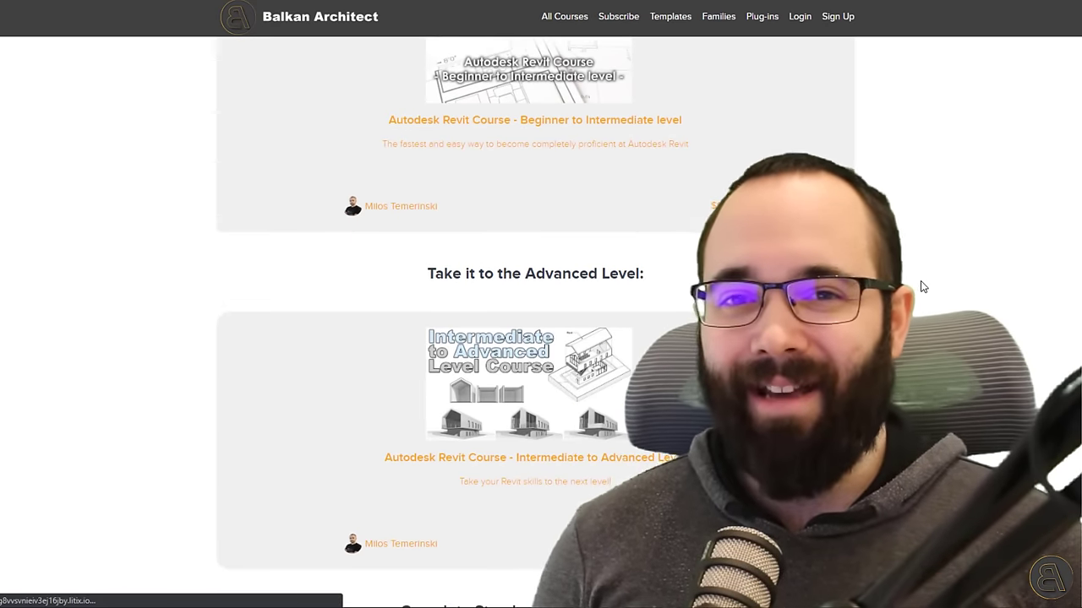
Step: Look through the Intermediate to Advanced Revit course page, including the chapters on phasing, stairs and groups
left_click(923, 287)
scroll(953, 237, "down", 5)
scroll(957, 239, "down", 10)
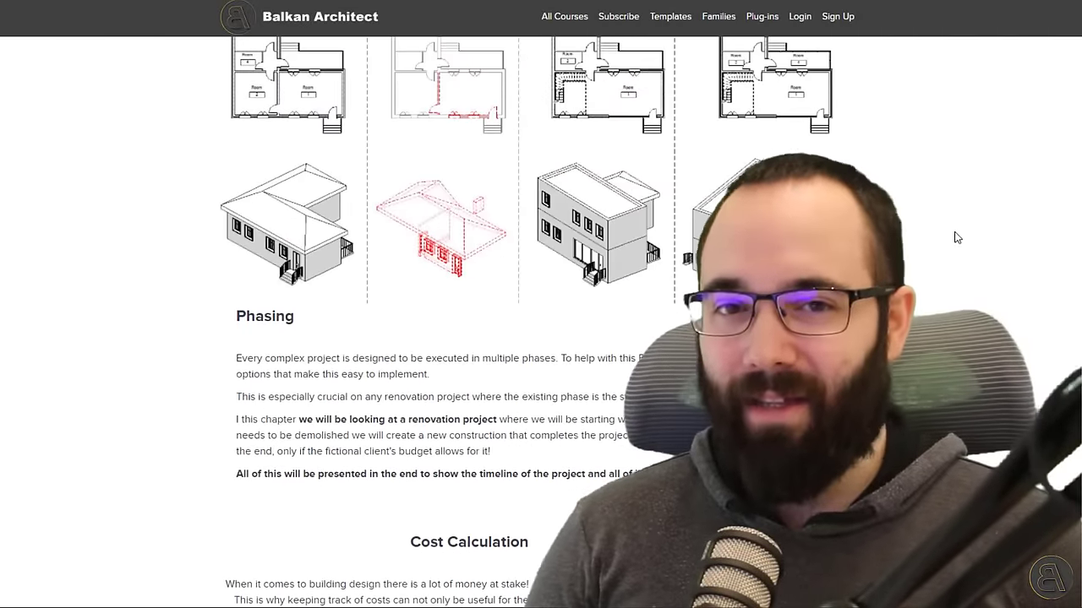
scroll(955, 237, "down", 10)
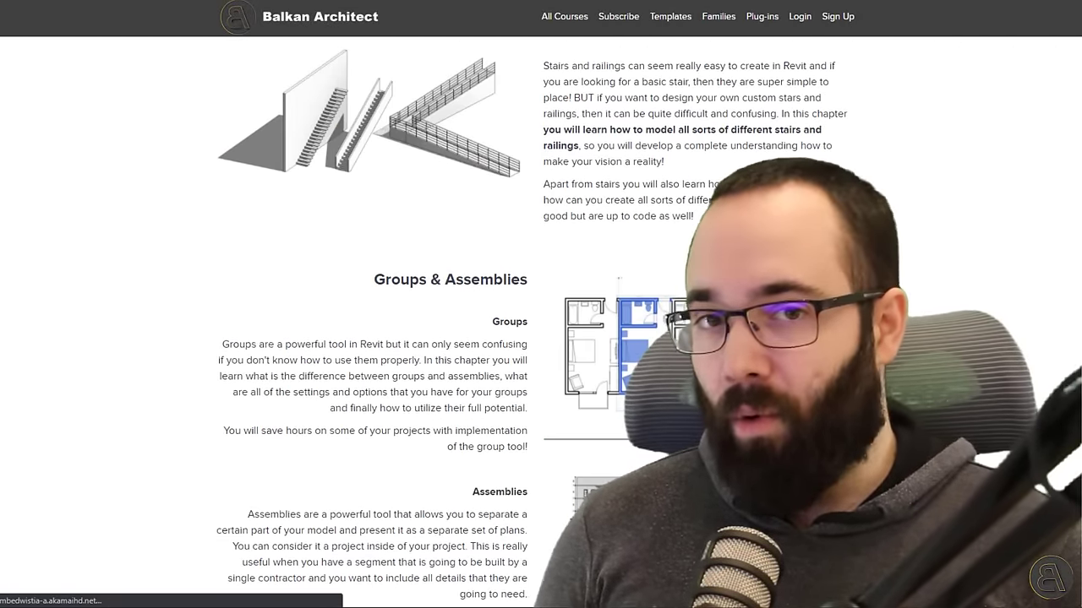
scroll(541, 321, "down", 9)
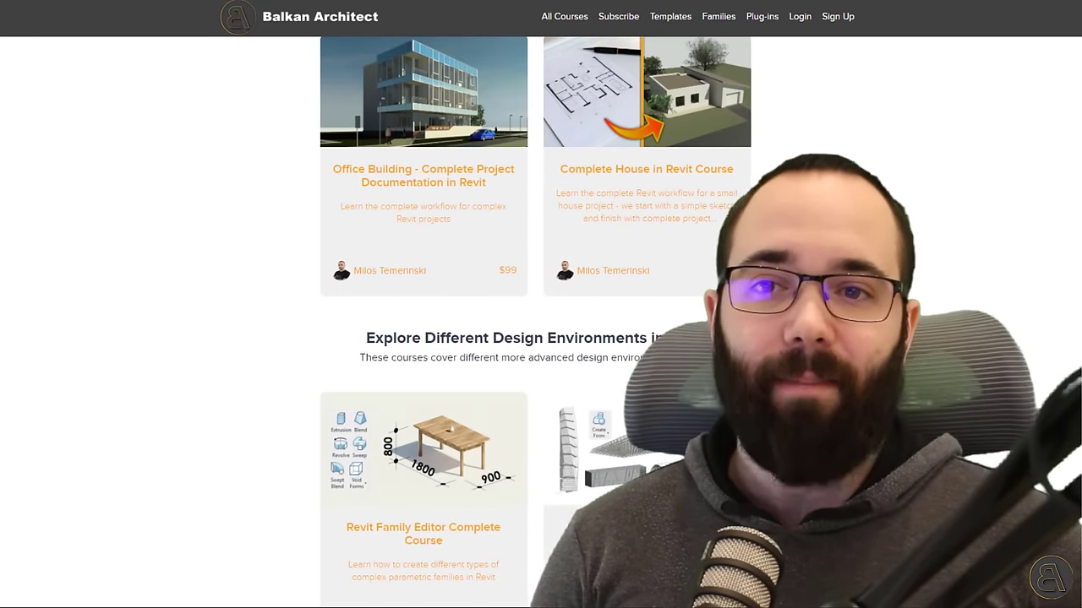
Step: Look over the design environment and specialized Revit courses in the course list
scroll(541, 321, "down", 7)
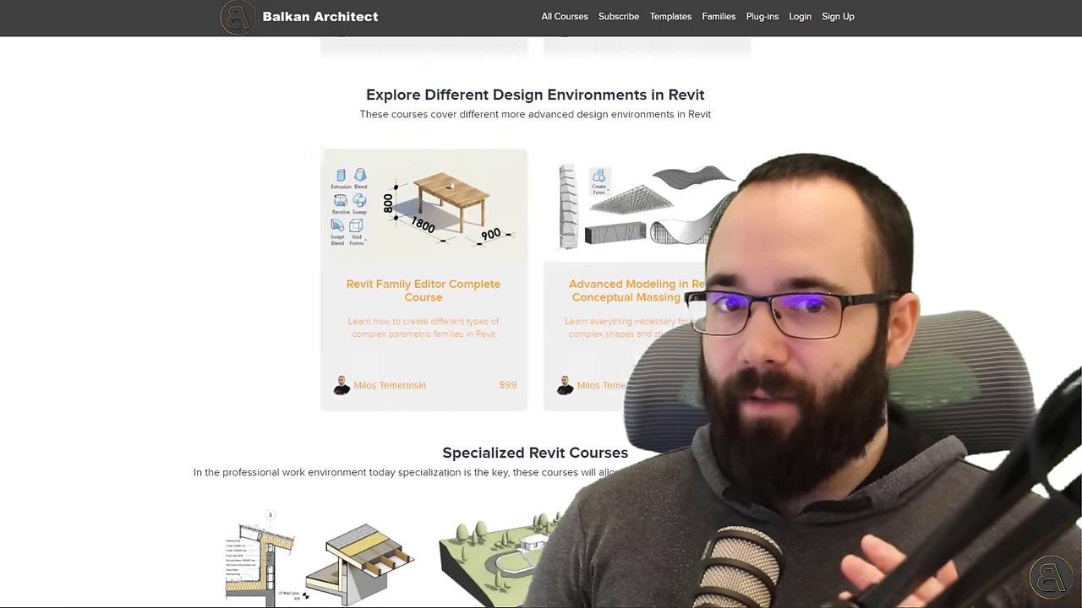
scroll(541, 321, "down", 2)
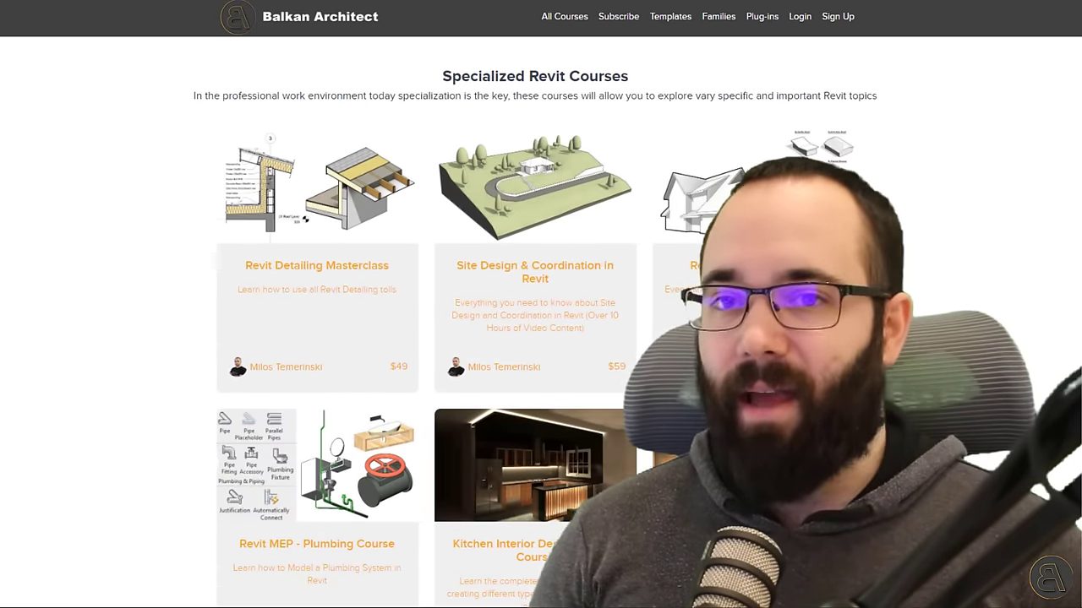
scroll(541, 321, "down", 8)
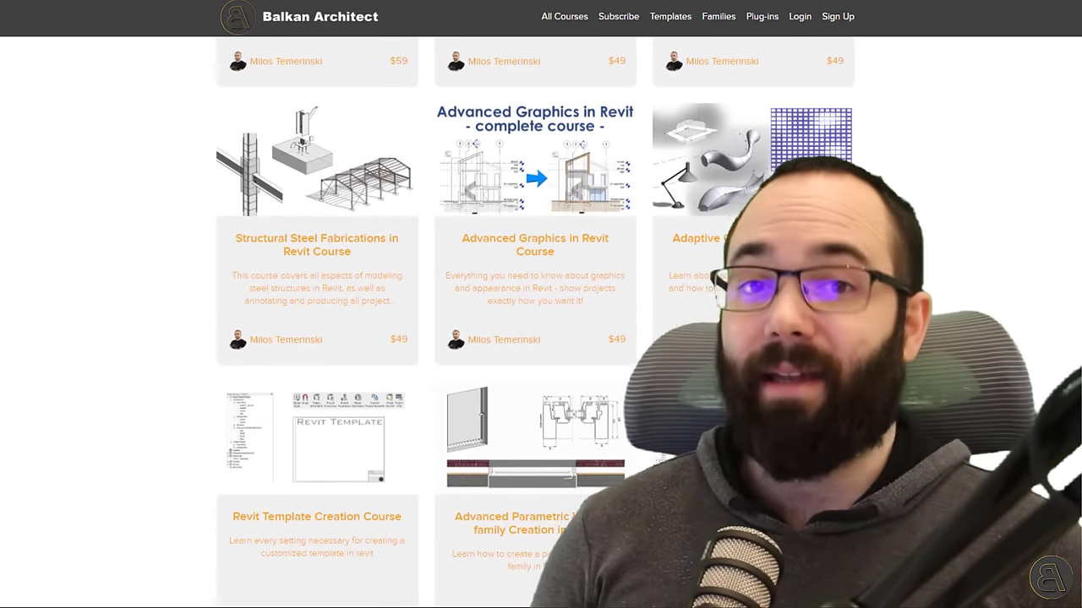
scroll(541, 321, "down", 4)
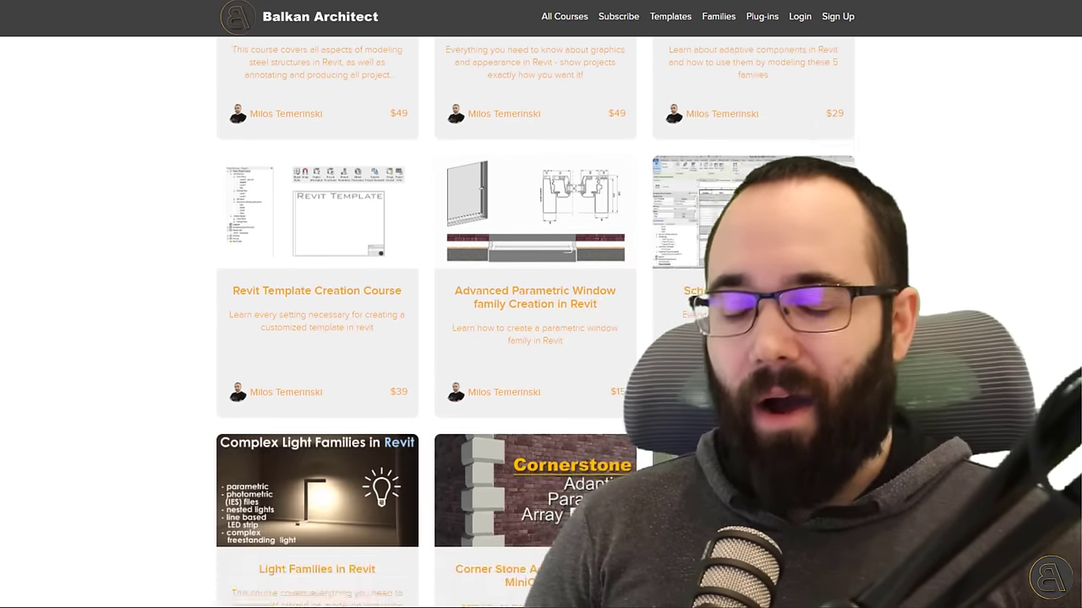
scroll(541, 321, "down", 1)
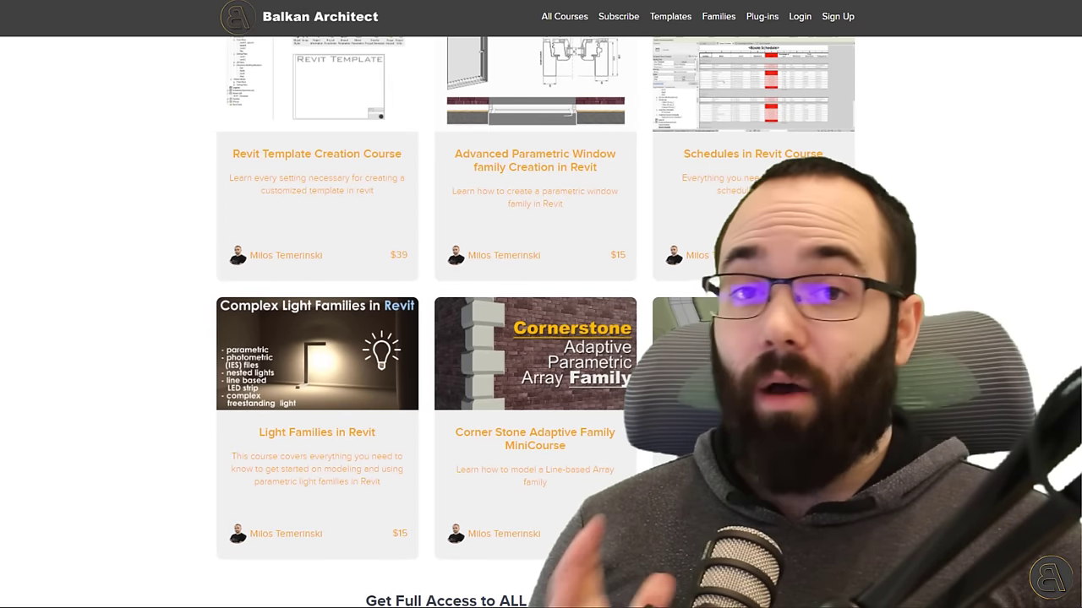
scroll(723, 88, "up", 15)
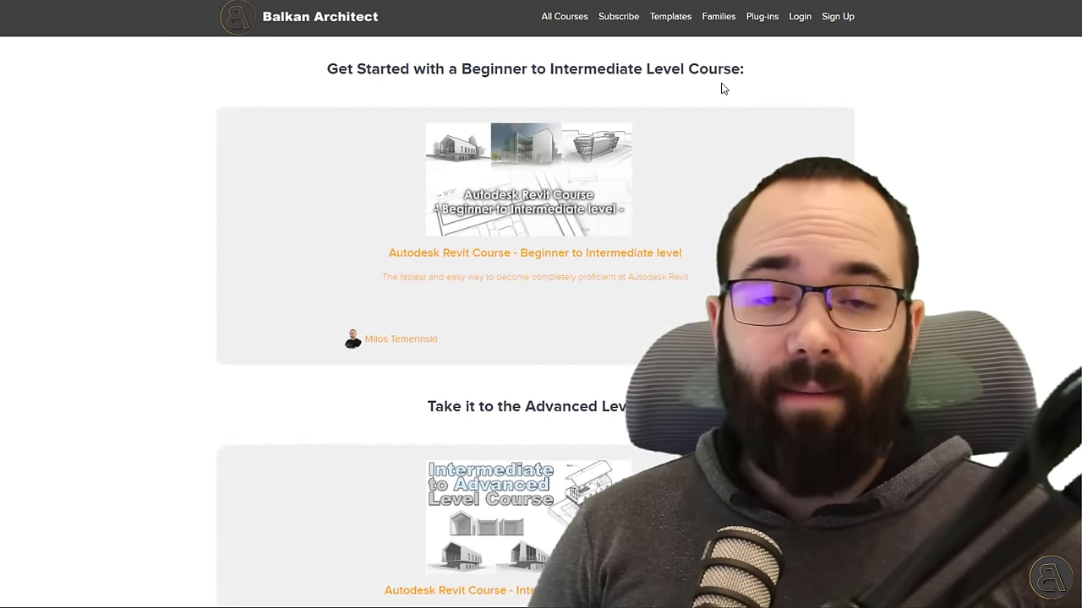
Step: View the site's templates, families and plug-ins offerings
left_click(672, 19)
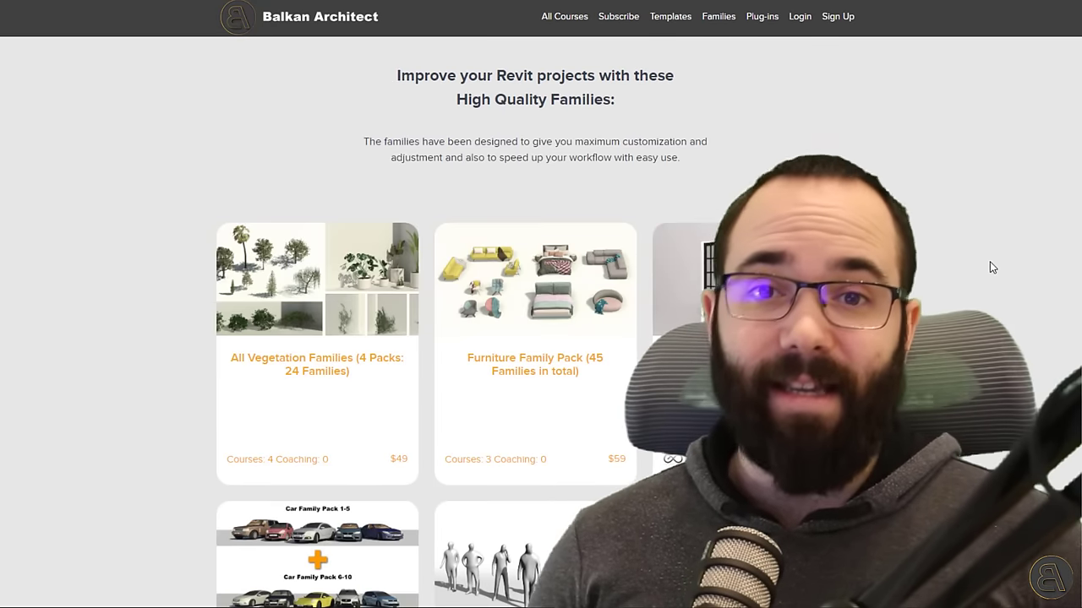
scroll(990, 261, "down", 10)
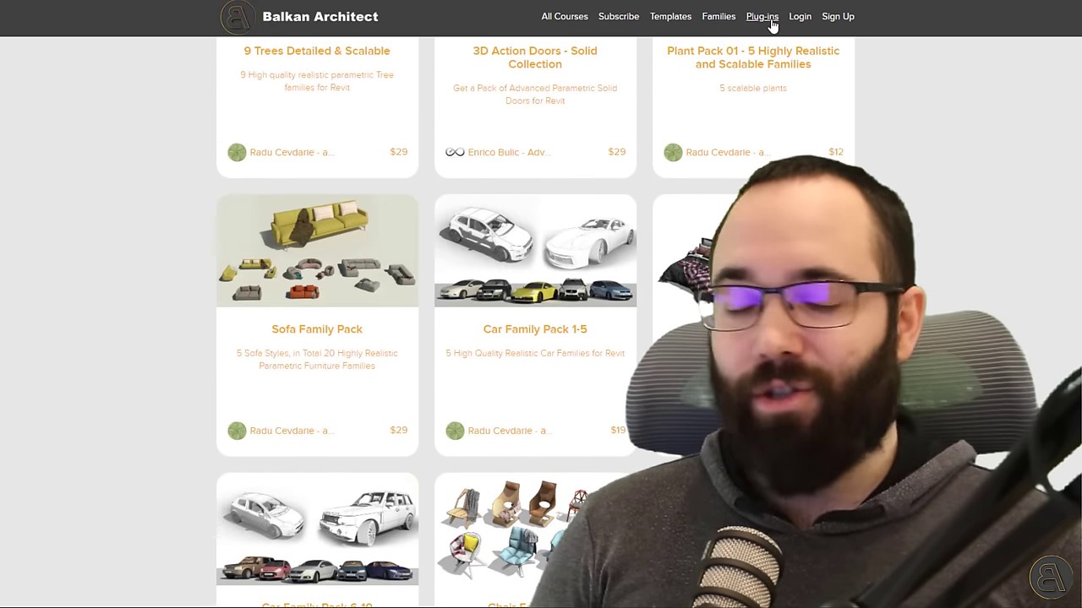
left_click(763, 19)
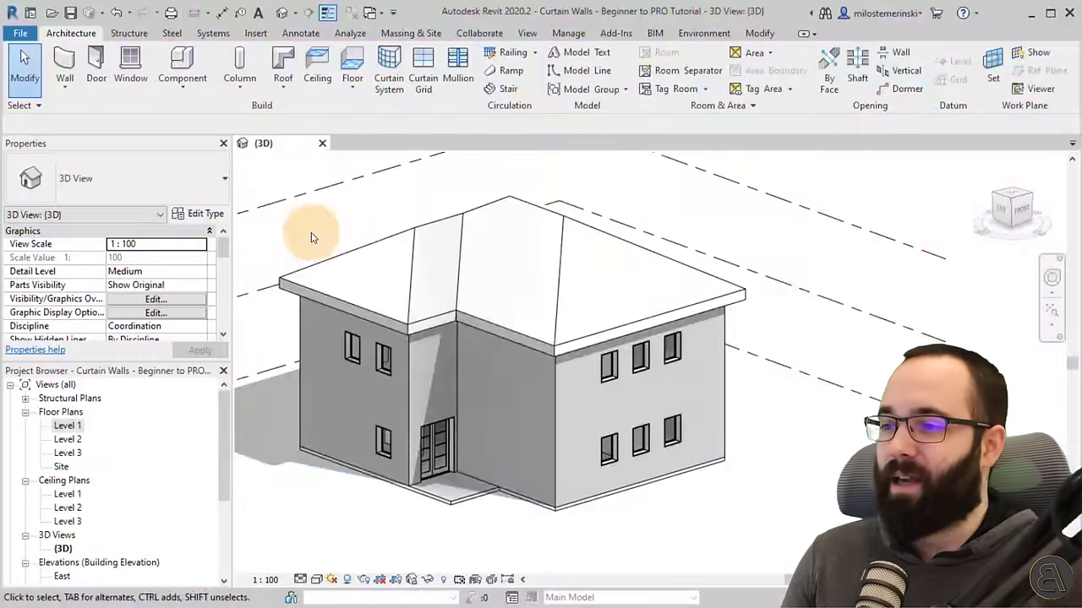
Step: Switch to Revit and draw a Storefront curtain wall about 640 long on Level 1, in front of the house's right side
middle_click_drag(310, 234, 303, 283)
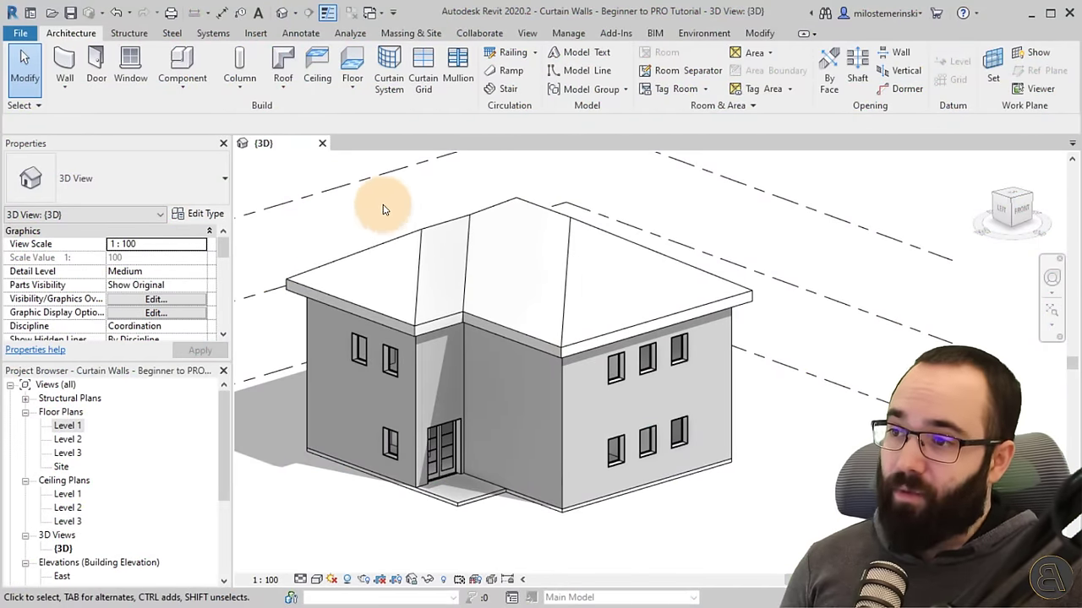
middle_click_drag(573, 268, 488, 373, "shift")
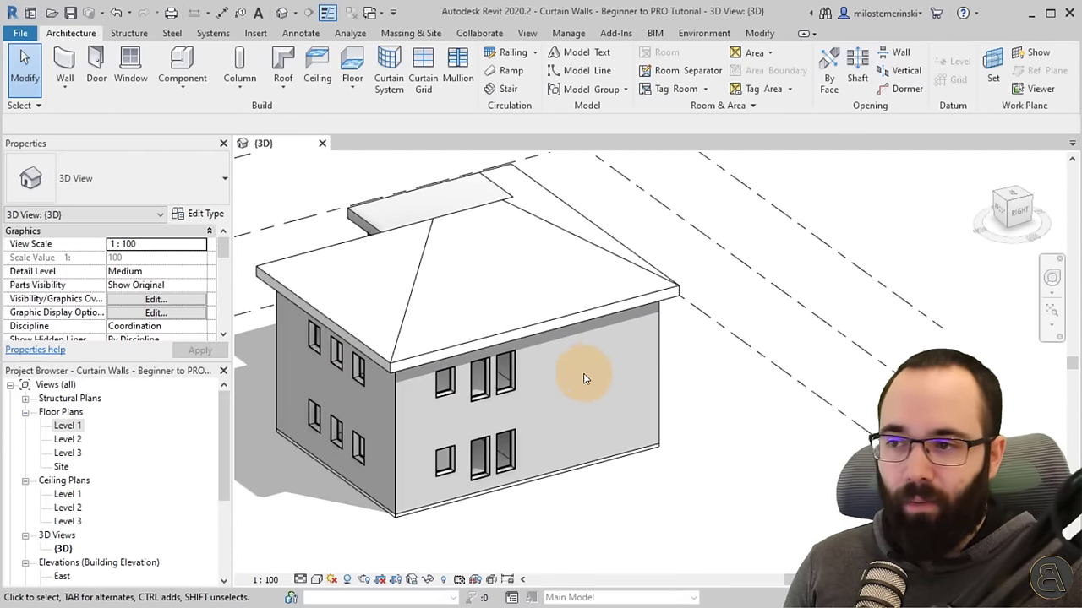
middle_click_drag(600, 421, 588, 414)
scroll(583, 410, "down", 4)
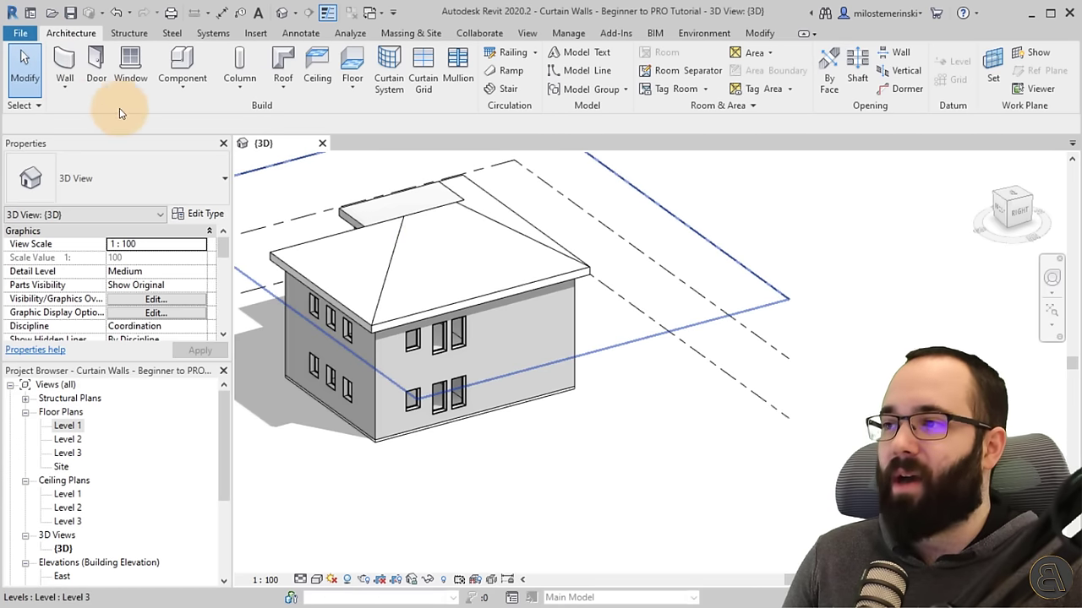
left_click(71, 77)
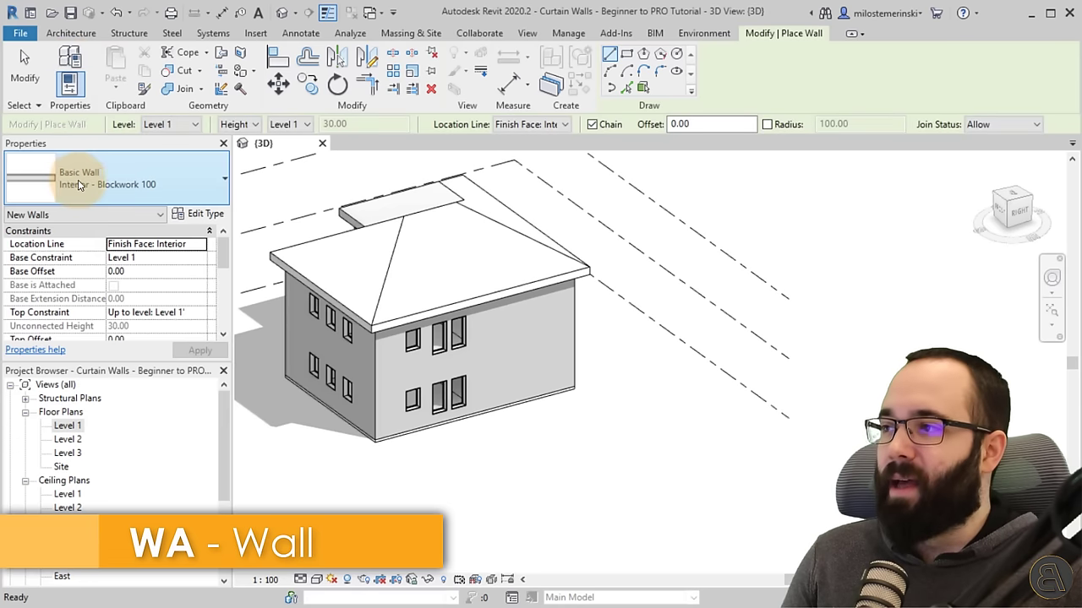
left_click(82, 187)
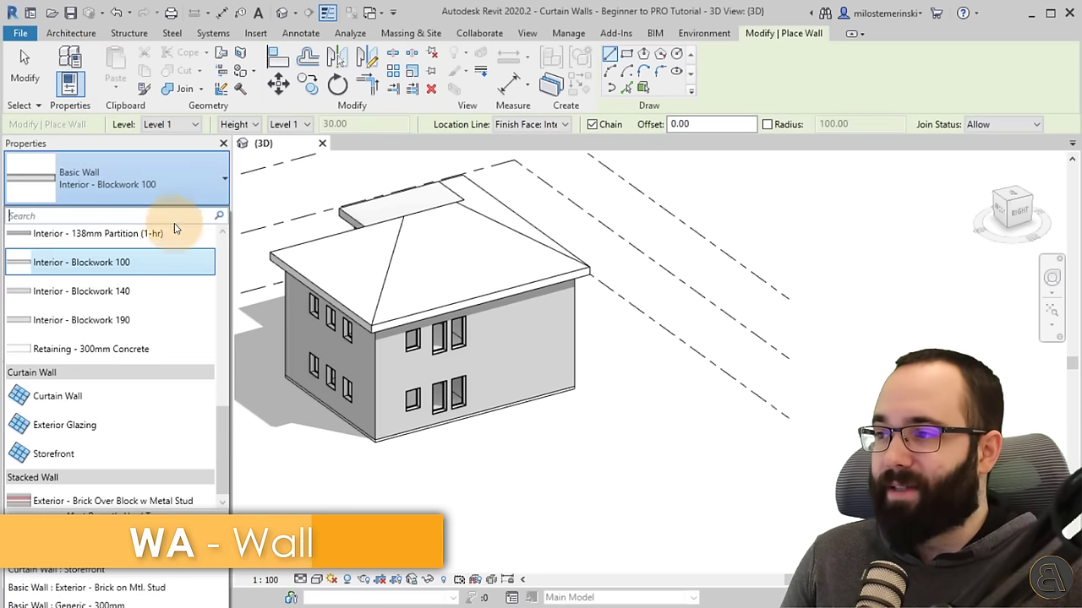
mouse_move(221, 449)
left_mouse_down()
mouse_move(225, 281)
mouse_move(224, 449)
left_mouse_up()
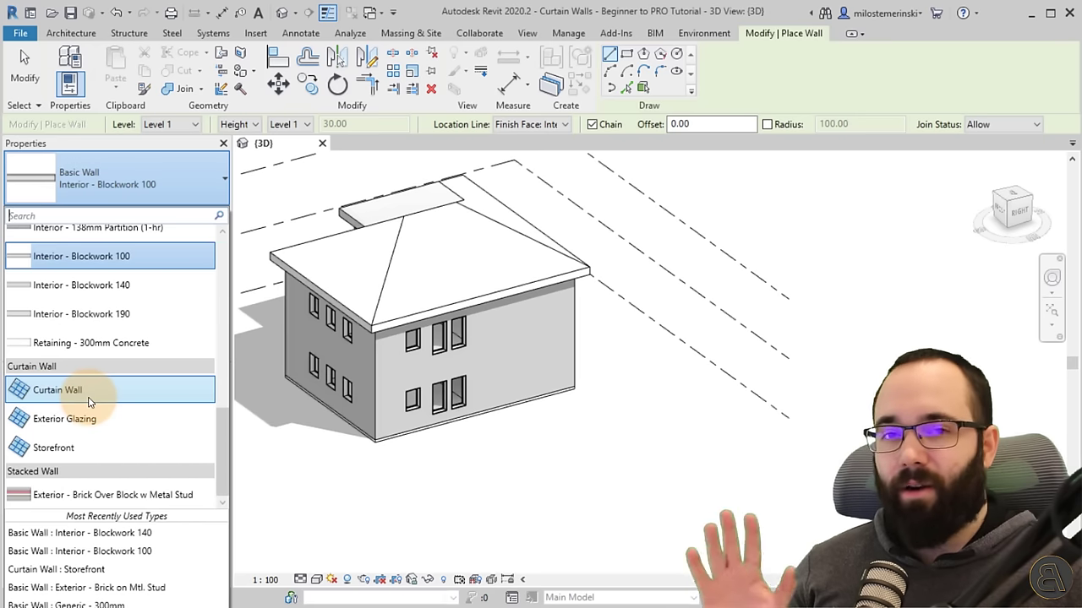
left_click(47, 454)
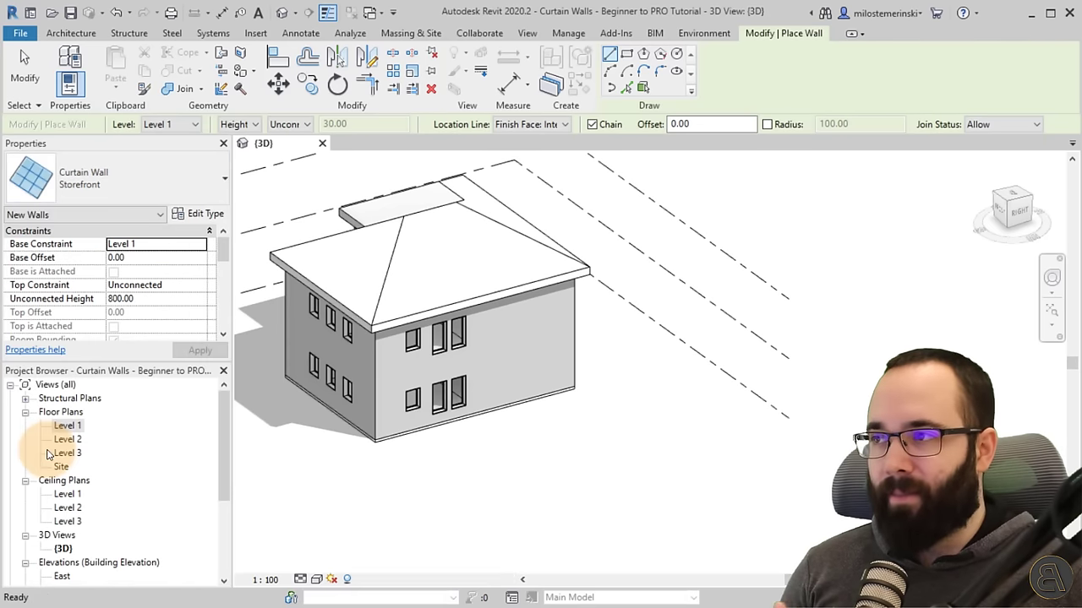
left_click(482, 490)
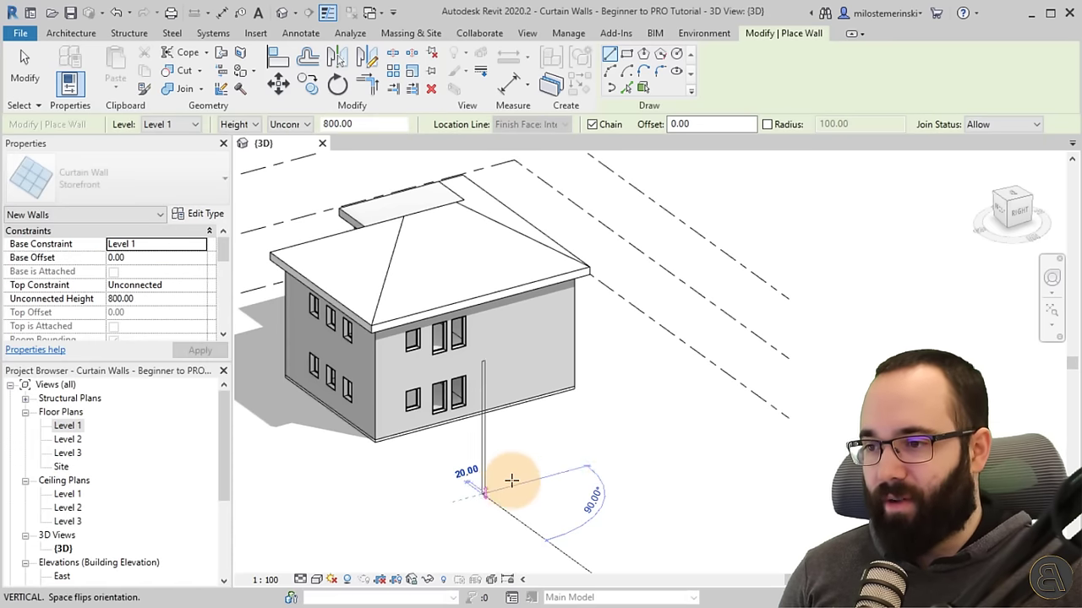
left_click(582, 466)
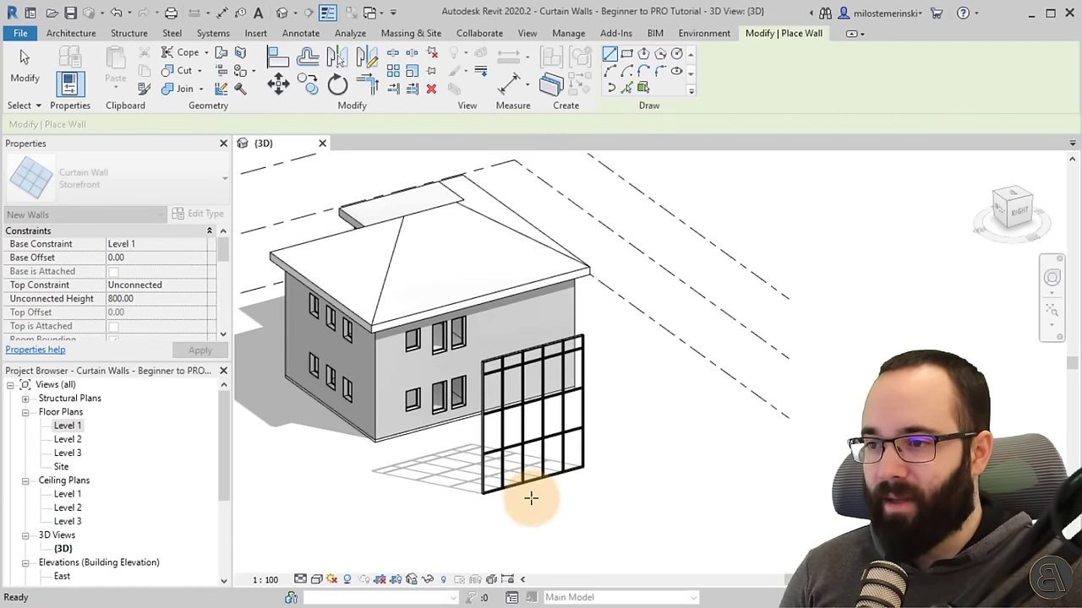
key("Escape")
key("Escape")
Step: Examine the storefront curtain wall's grid and inspect one of its horizontal mullions
scroll(529, 500, "up", 5)
scroll(490, 492, "up", 2)
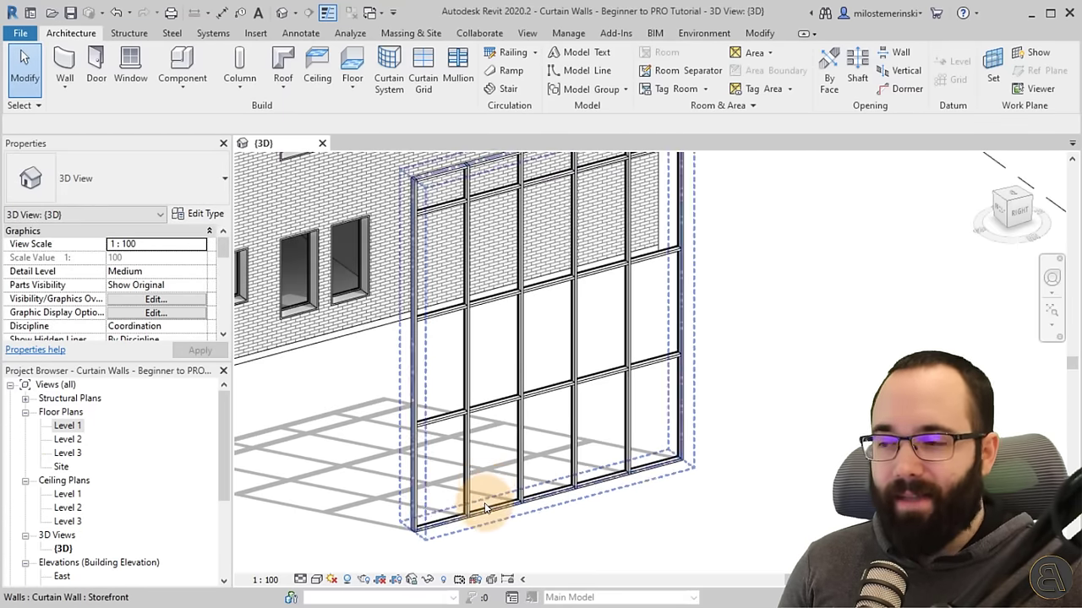
scroll(478, 474, "down", 3)
scroll(463, 422, "up", 1)
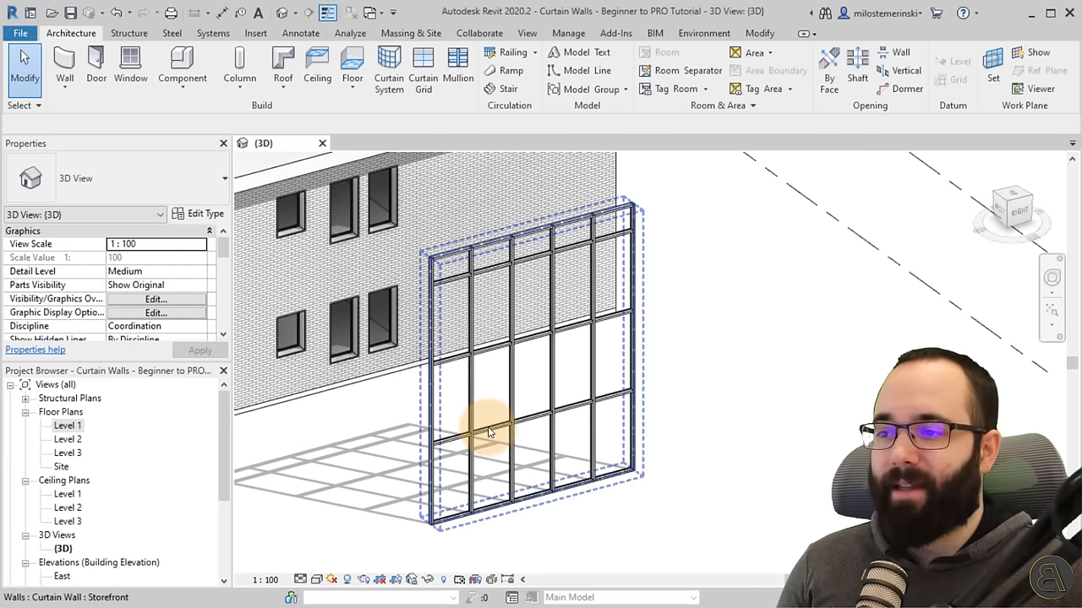
scroll(486, 435, "up", 5)
left_click(484, 450)
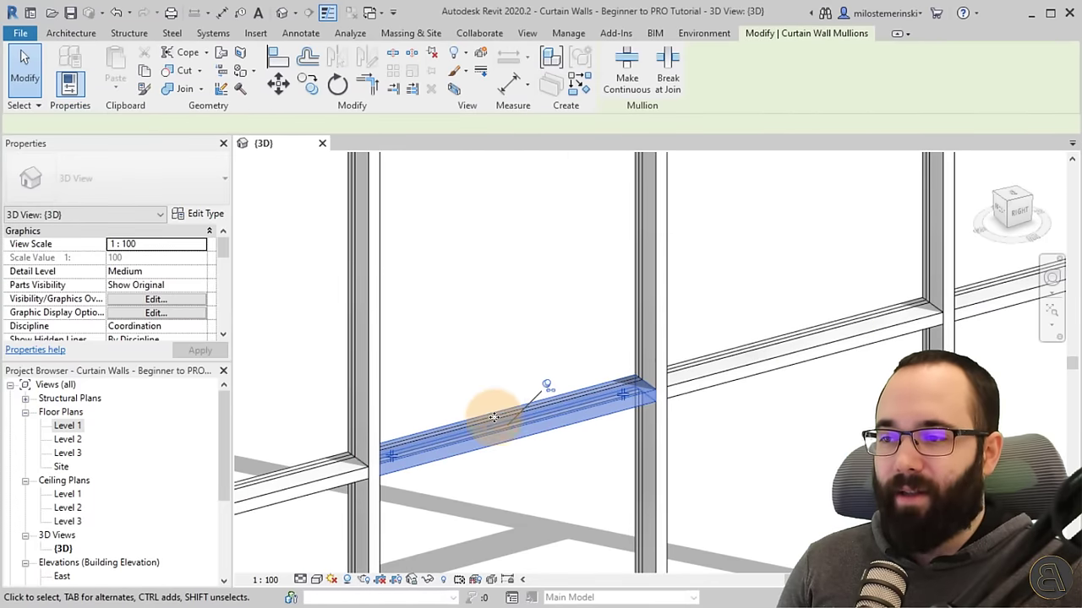
scroll(568, 330, "down", 8)
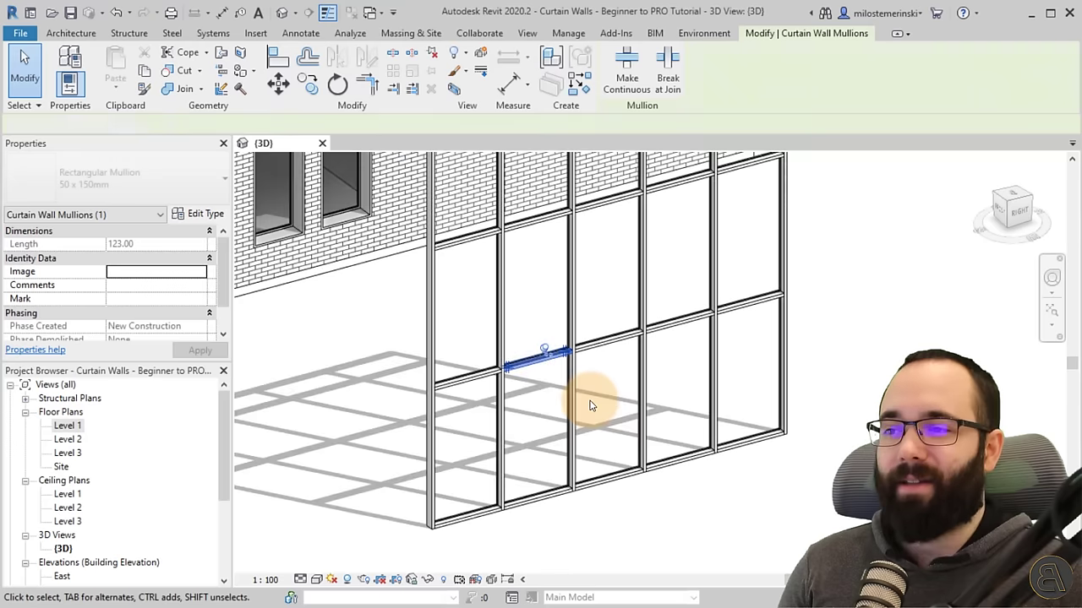
key("Escape")
Step: Set the storefront curtain wall's top constraint to Up to level: Level 3
left_click(689, 346)
middle_click_drag(734, 362, 743, 361)
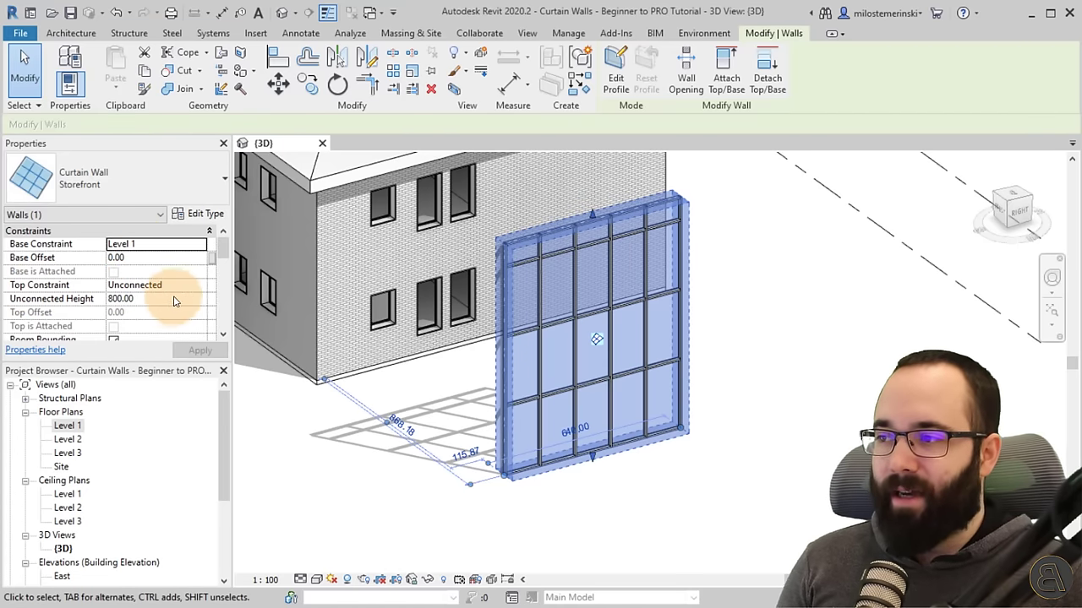
left_click(199, 285)
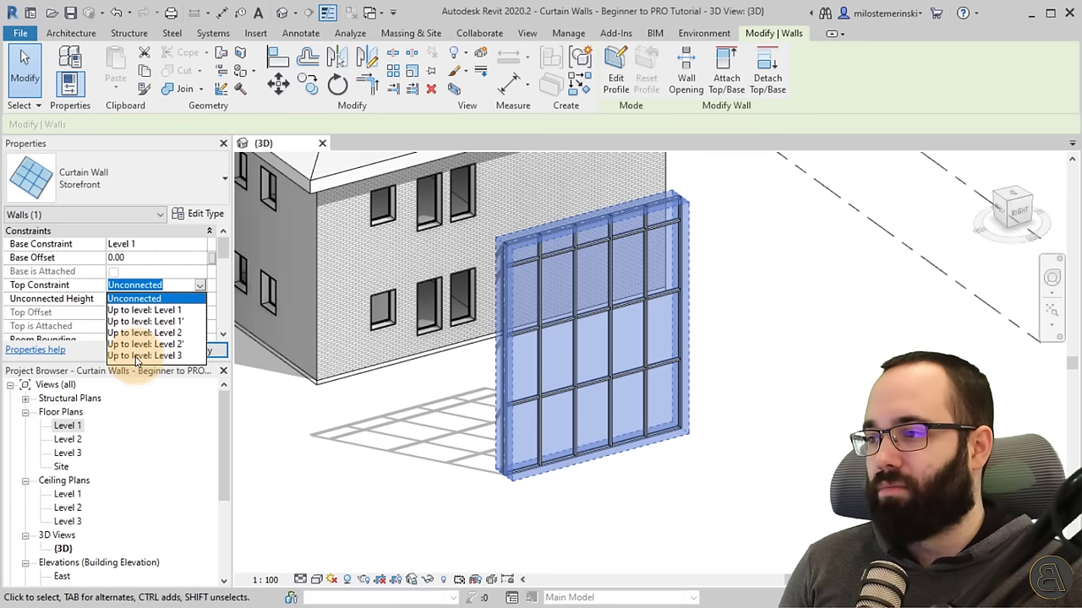
left_click(135, 356)
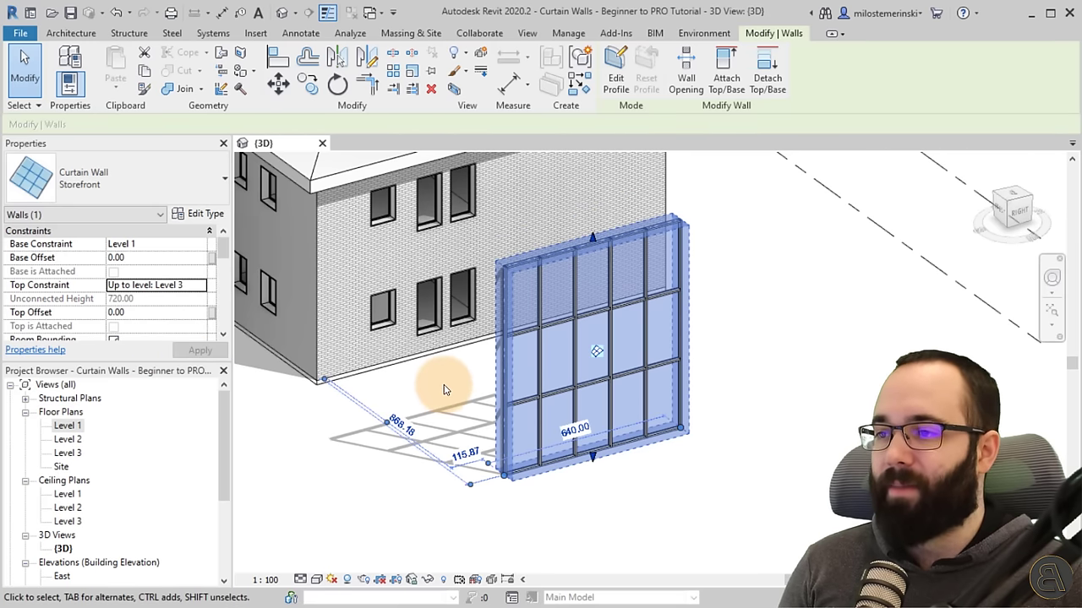
left_click(572, 534)
Step: Move the storefront curtain wall along the house's side to about 229 and 850 on its temporary dimensions
left_click(553, 467)
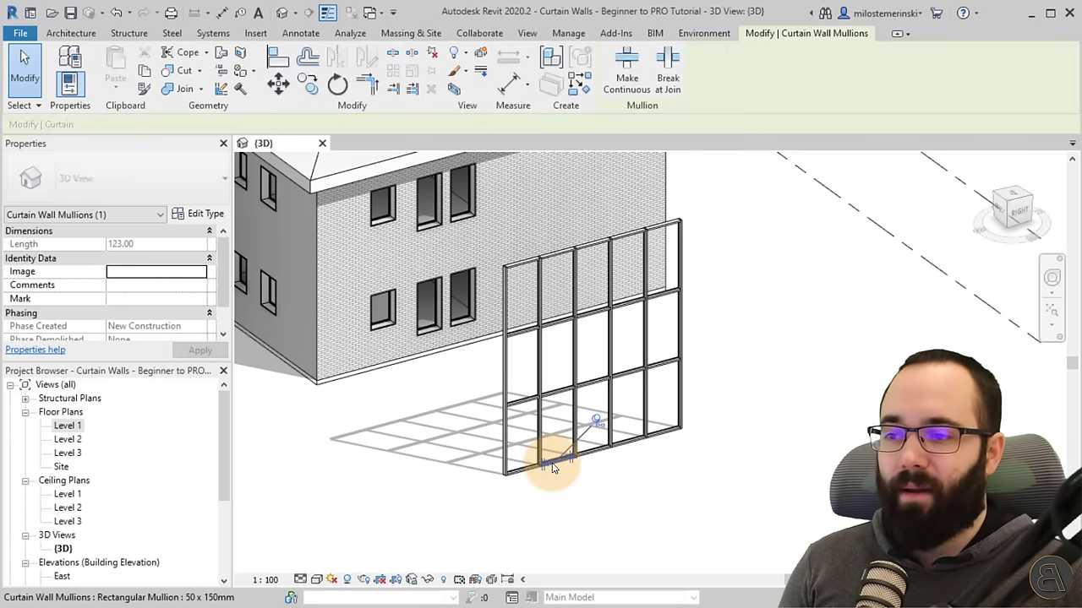
left_click(532, 495)
left_click(519, 471)
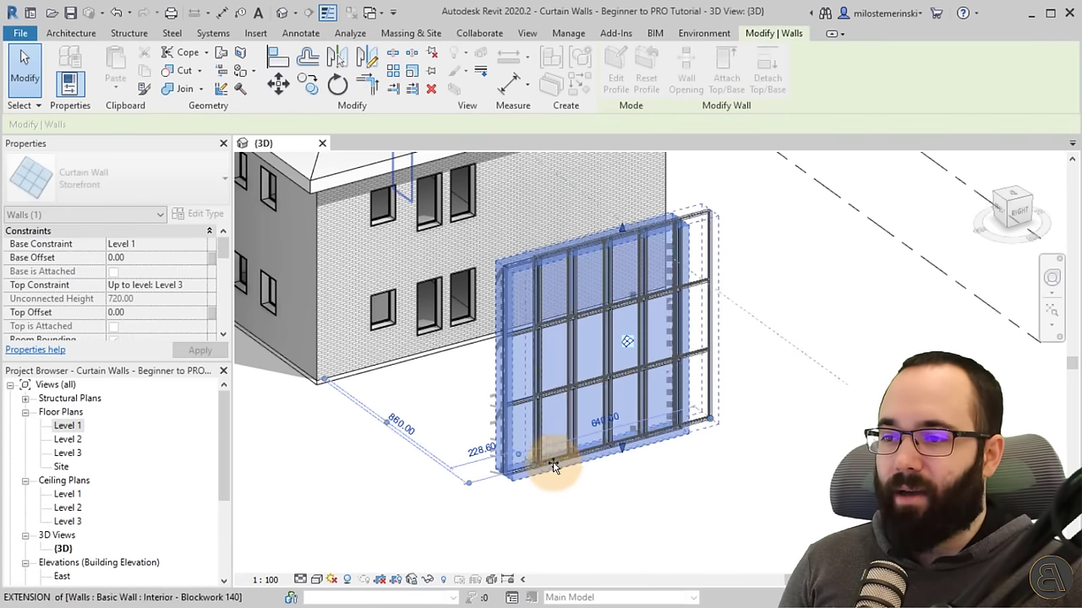
left_click(591, 502)
left_click(620, 442)
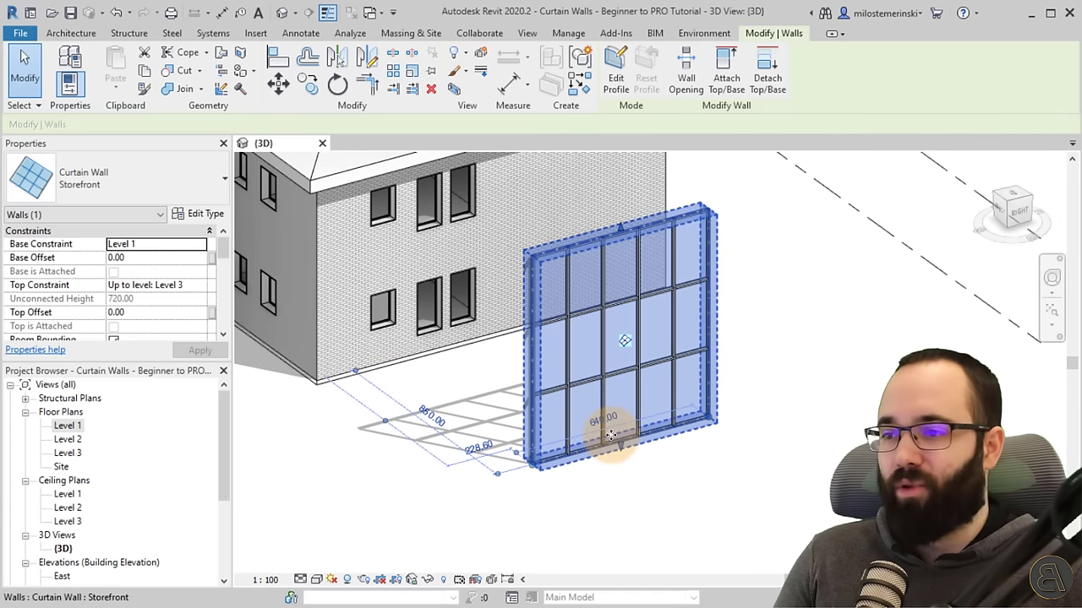
left_click(601, 498)
middle_click_drag(601, 498, 580, 442)
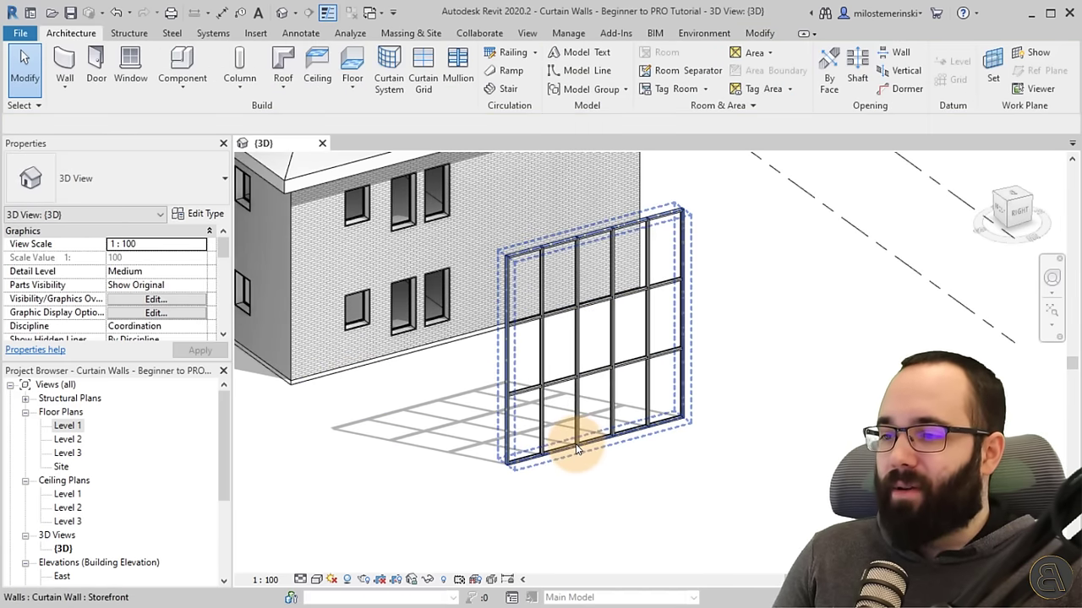
Step: Examine the storefront curtain wall's Vertical Grid and Horizontal Grid properties, including number, justification, angle and offset
left_click(580, 442)
scroll(171, 288, "down", 2)
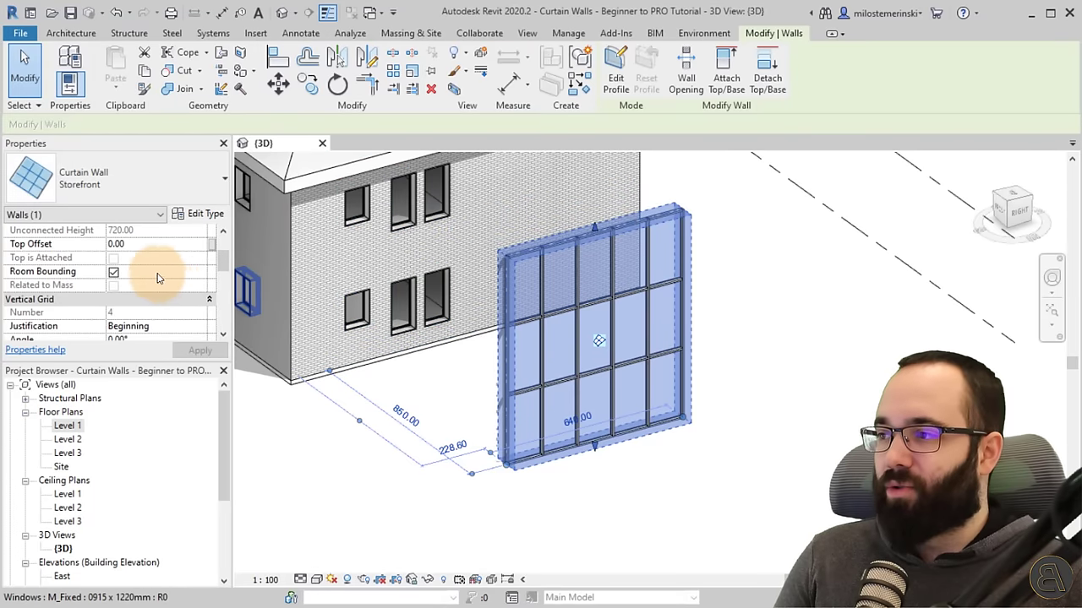
scroll(160, 278, "down", 1)
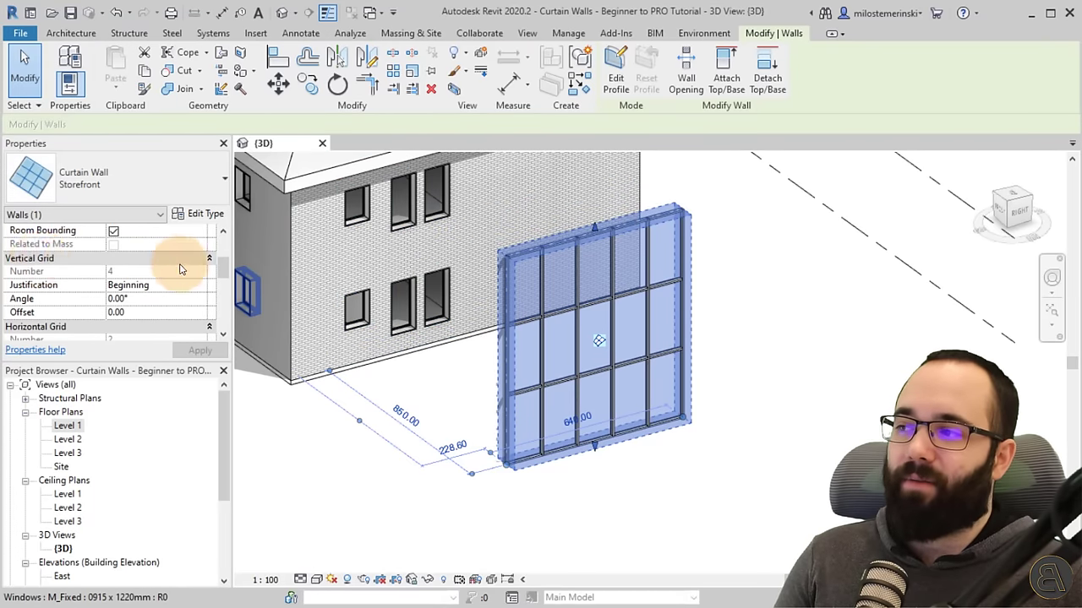
scroll(179, 265, "down", 1)
scroll(76, 287, "up", 1)
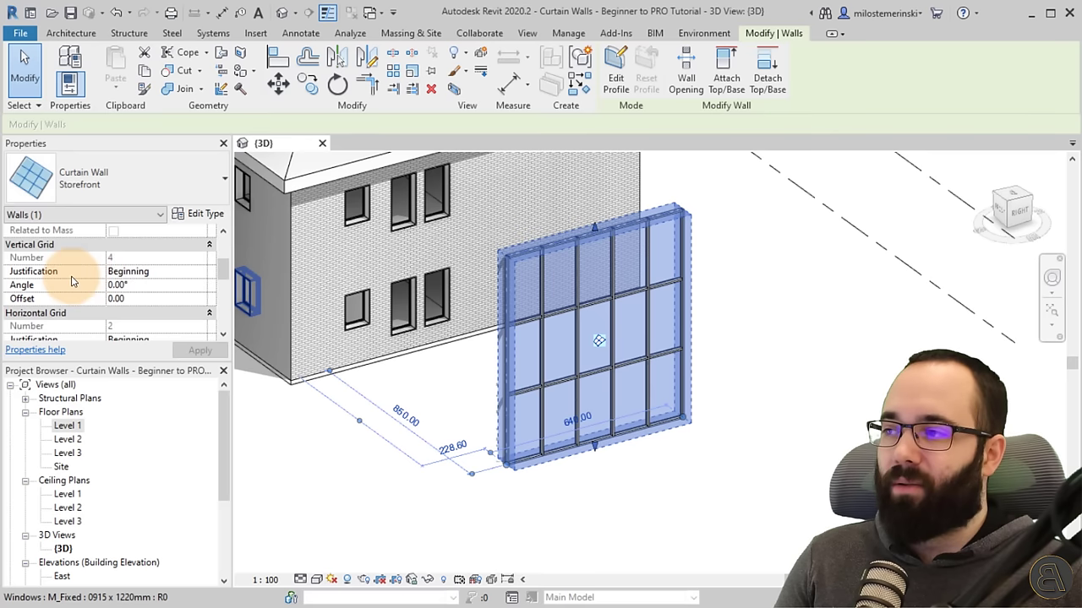
scroll(127, 282, "down", 1)
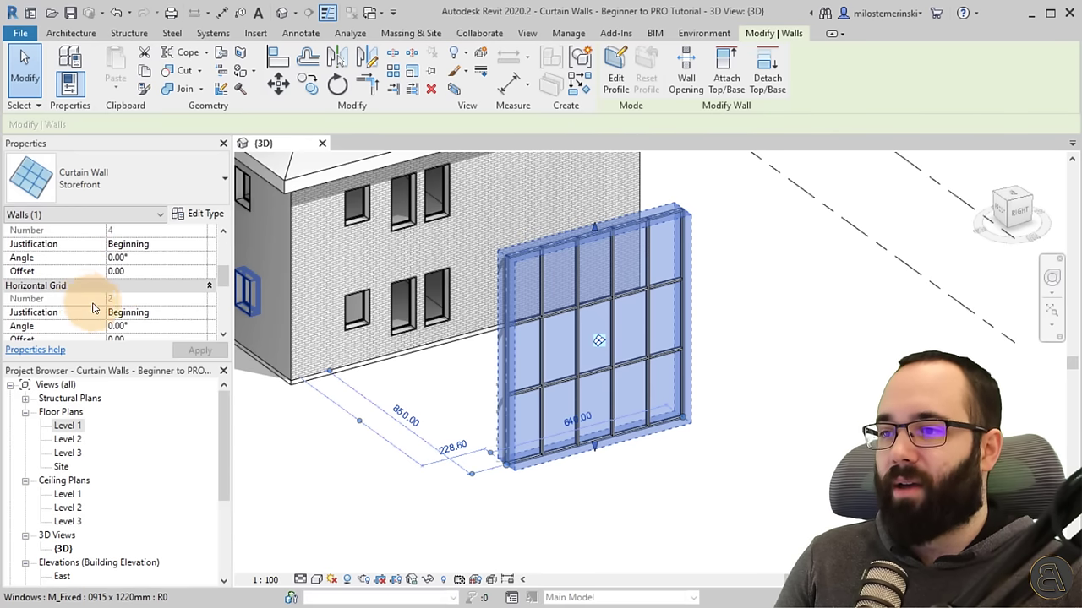
scroll(73, 326, "up", 1)
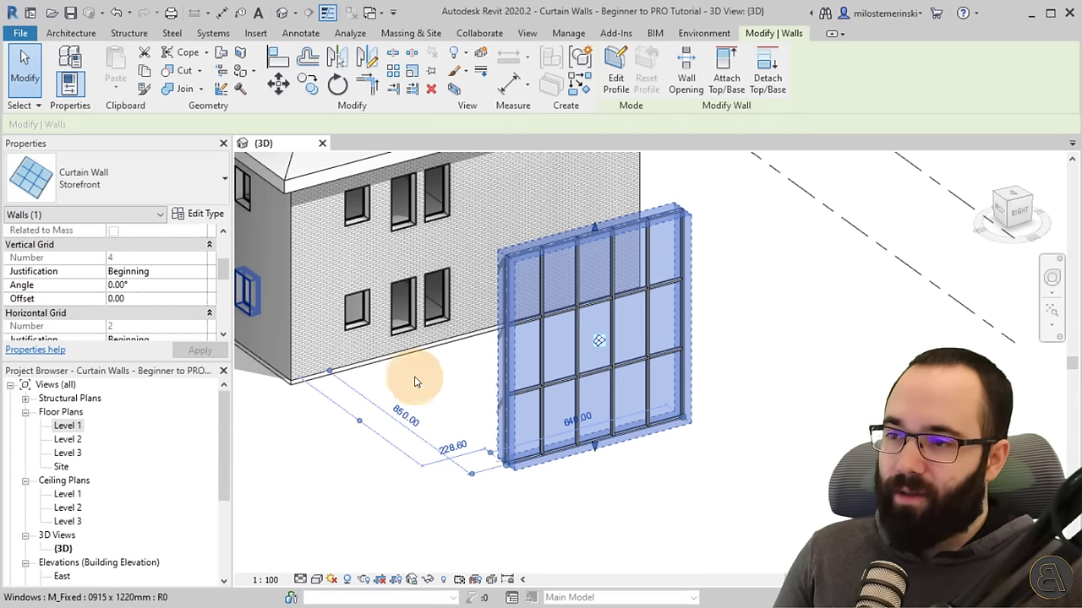
left_click(510, 488)
left_click(507, 457)
left_click_drag(507, 459, 524, 457)
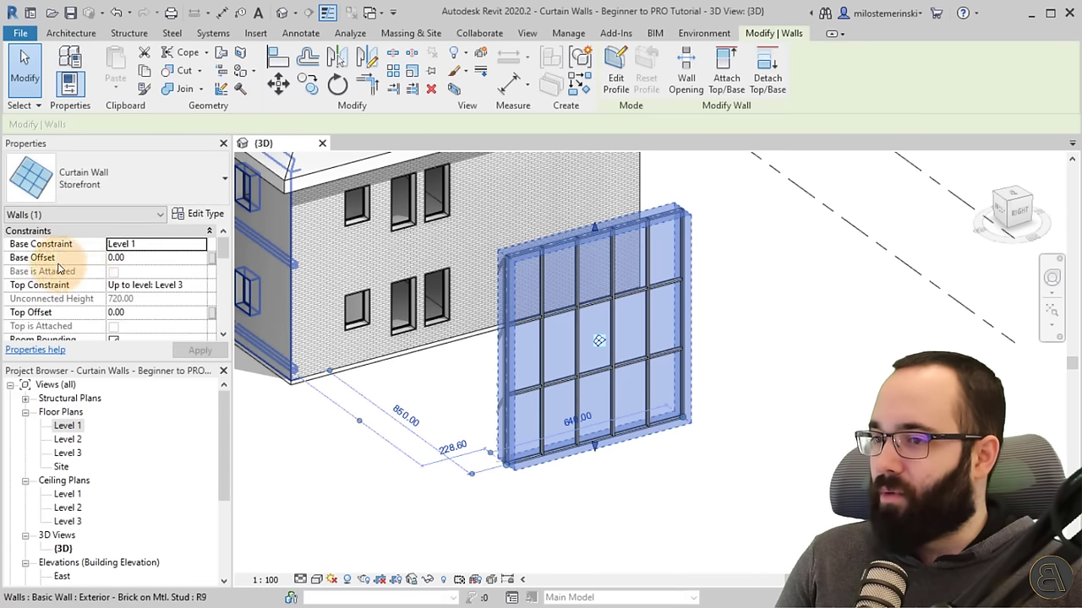
scroll(51, 263, "down", 8)
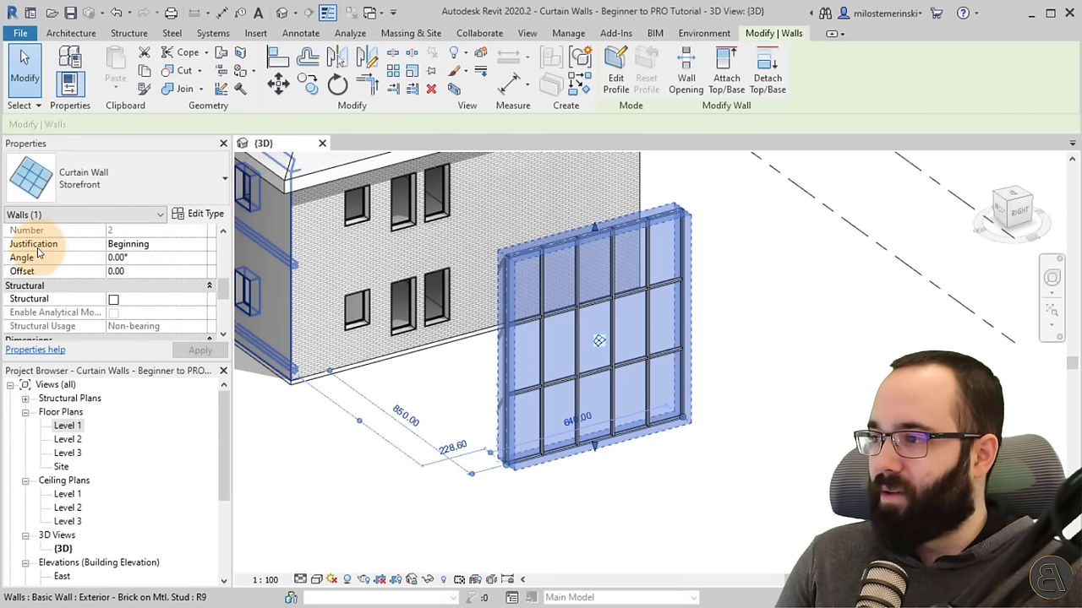
Step: Inspect the spacing of the curtain wall's horizontal mullions from its base up to its top edge
left_click(592, 473)
middle_click_drag(620, 474, 623, 234, "shift")
left_click(630, 195)
left_click_drag(648, 177, 647, 212)
left_click(623, 452)
middle_click_drag(623, 451, 572, 430, "shift")
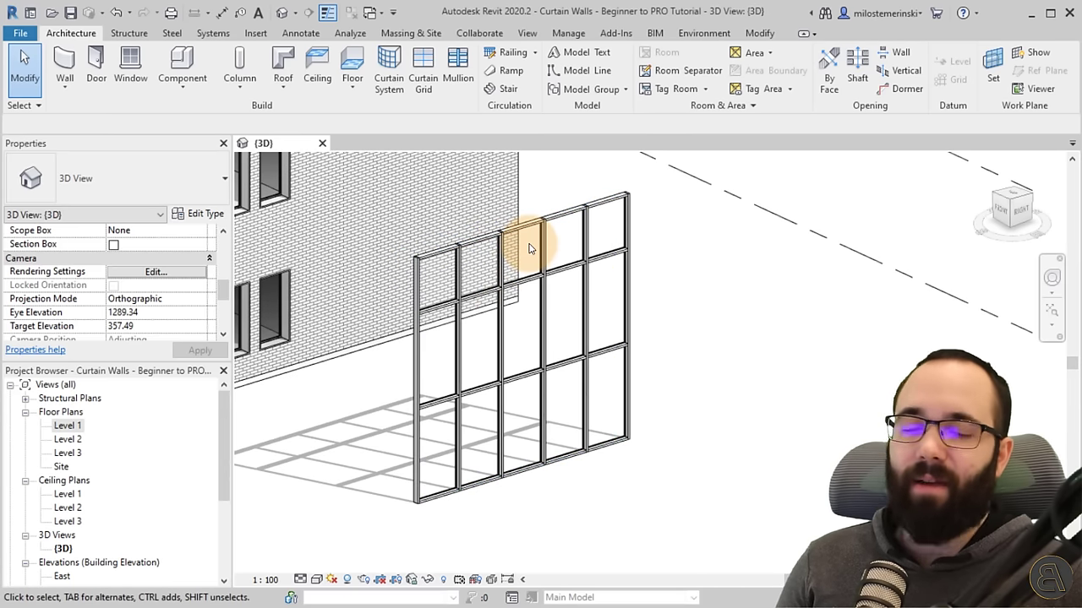
Step: Set the storefront curtain wall's Horizontal Grid justification to End and apply it
left_click(630, 258)
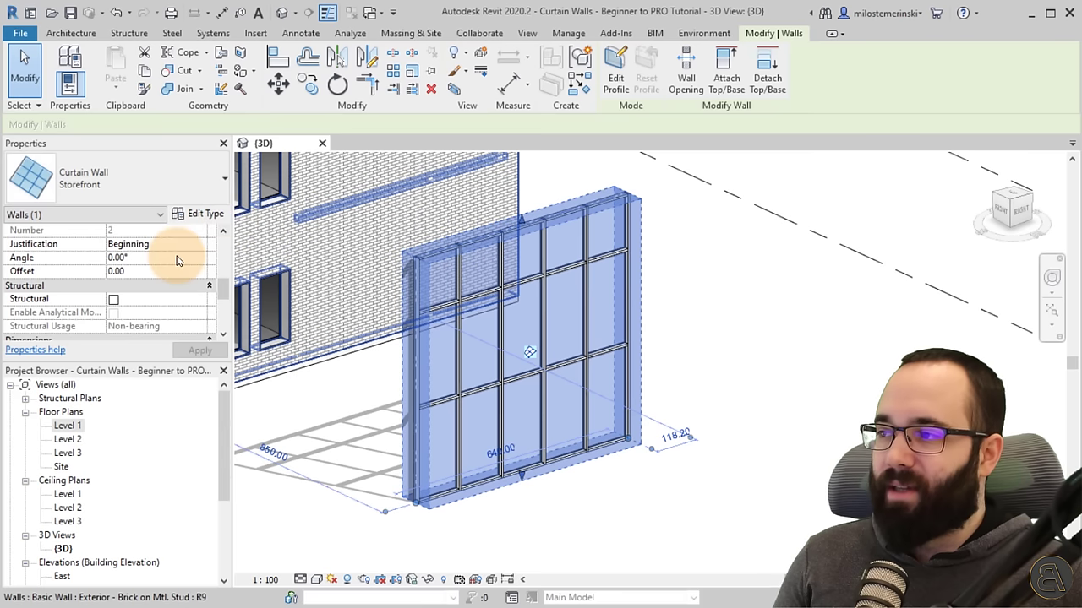
scroll(165, 270, "up", 1)
scroll(57, 270, "up", 2)
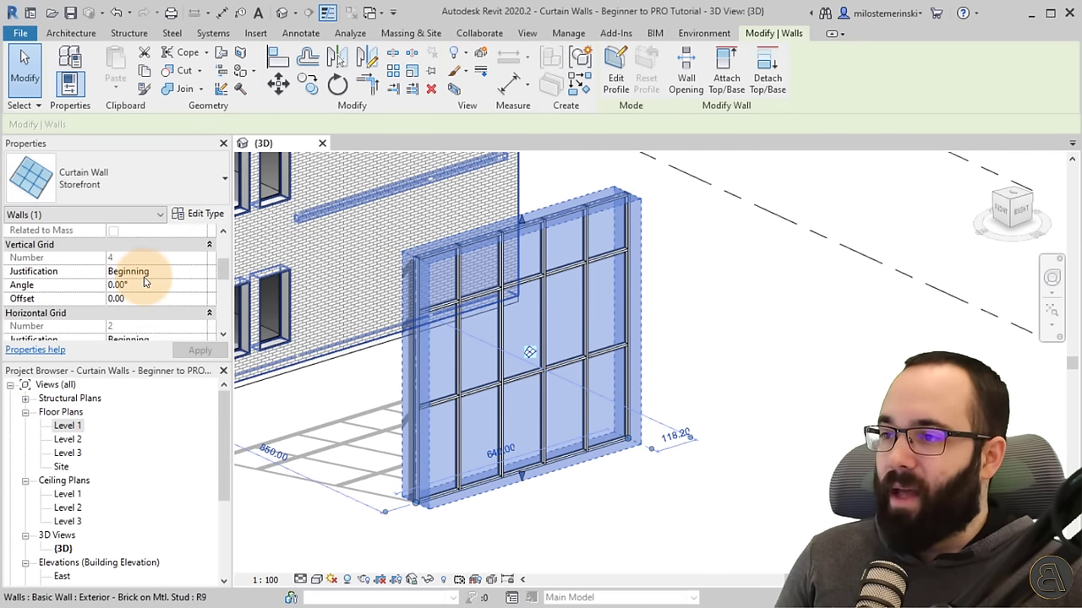
scroll(162, 282, "down", 1)
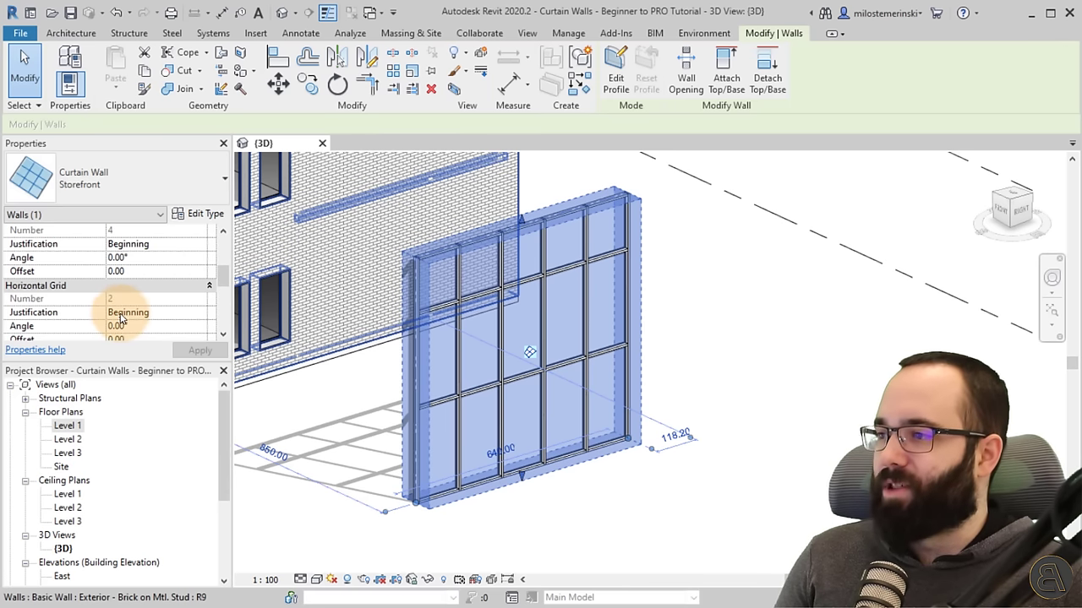
scroll(120, 319, "down", 1)
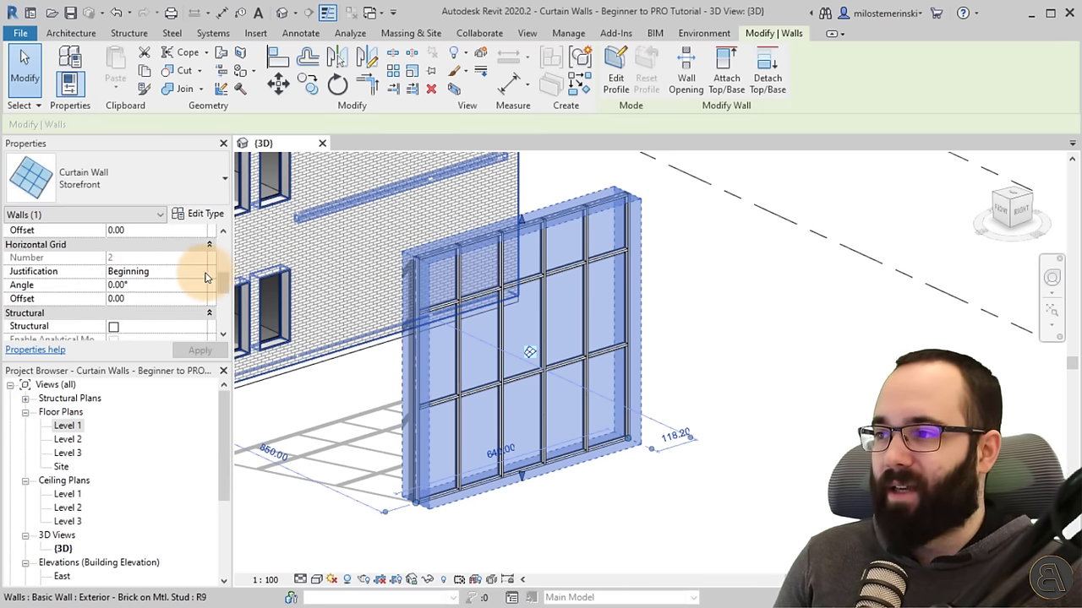
left_click(201, 272)
left_click(116, 297)
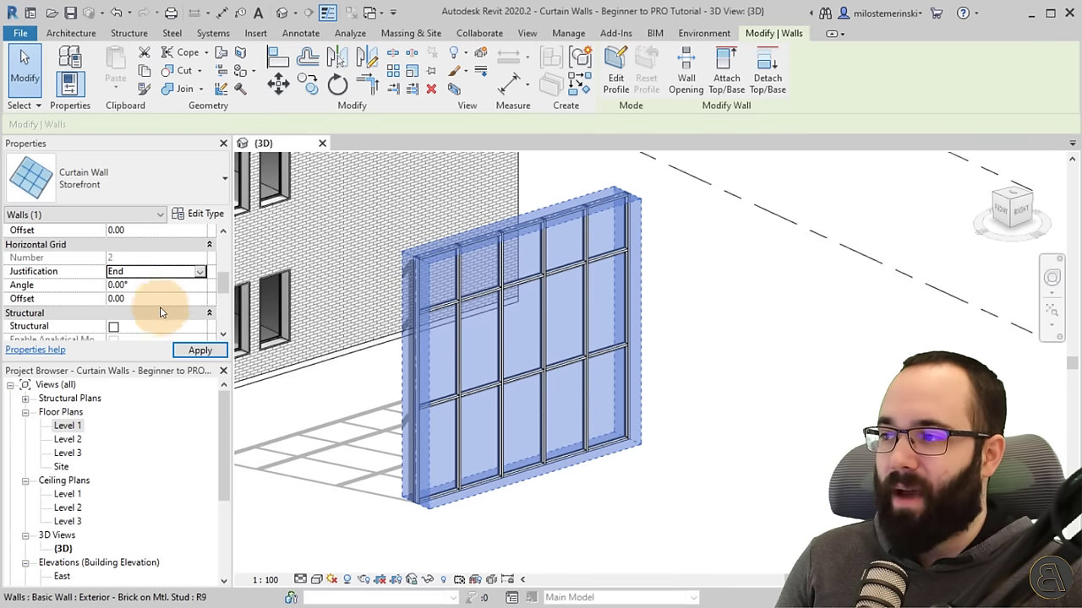
left_click(207, 351)
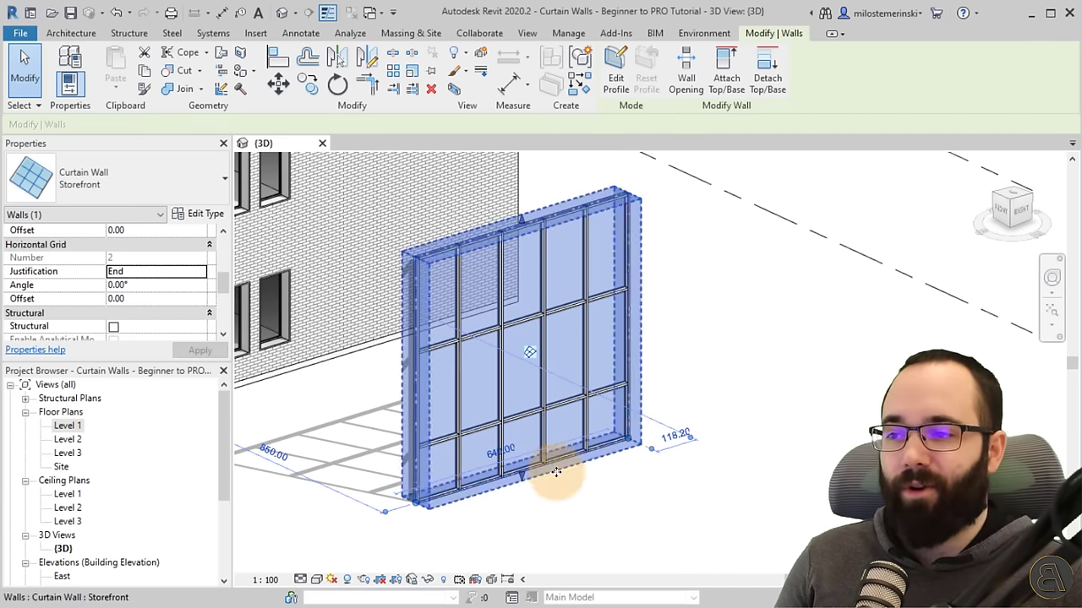
left_click(550, 499)
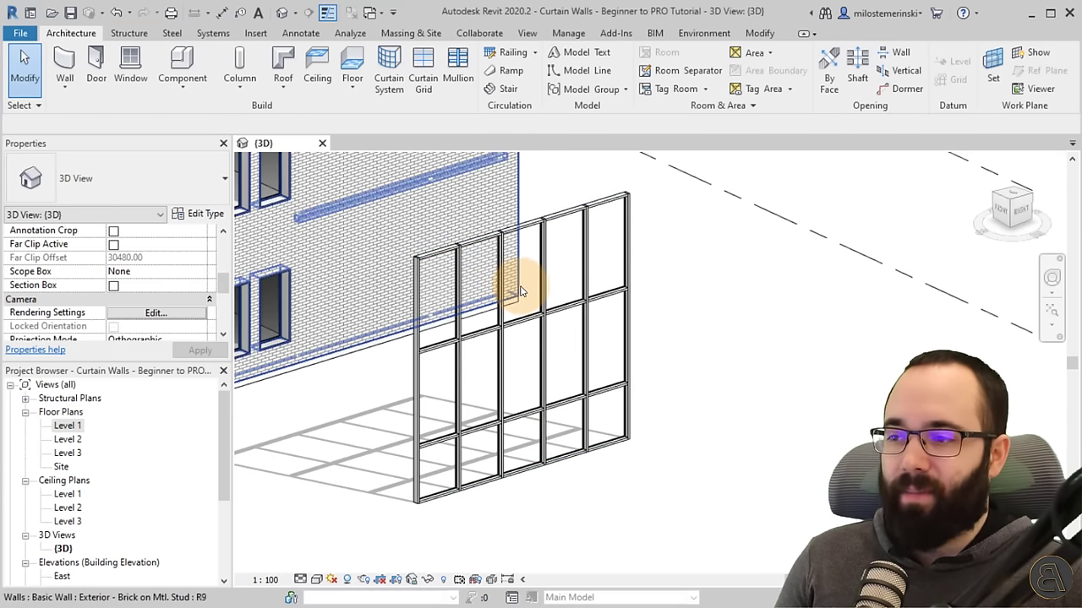
Step: Change the curtain wall's Horizontal Grid justification to Center and apply it
left_click(400, 452)
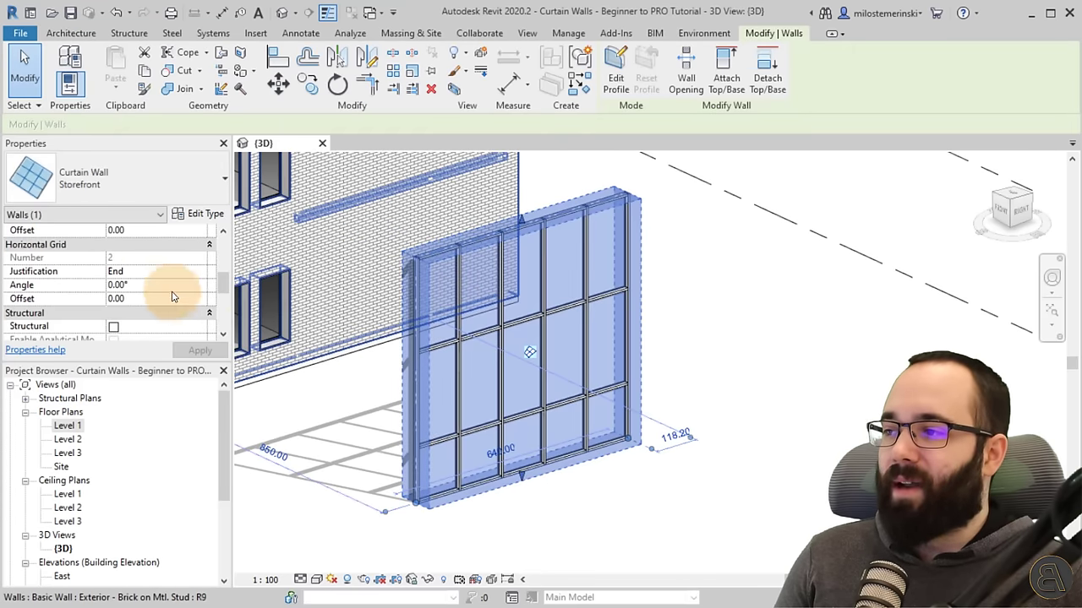
left_click(197, 277)
left_click(121, 305)
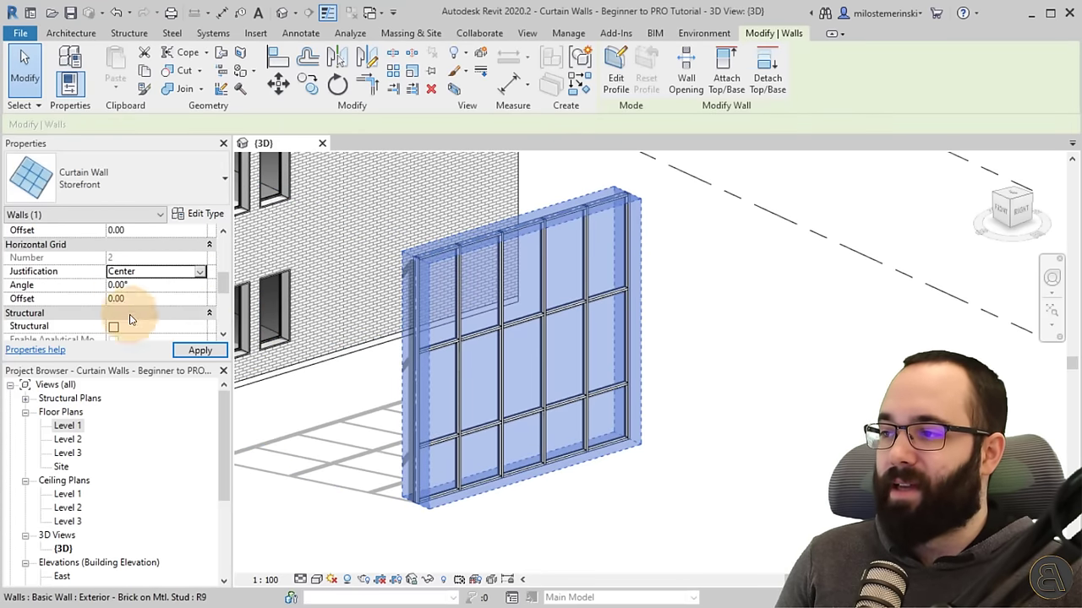
left_click(193, 350)
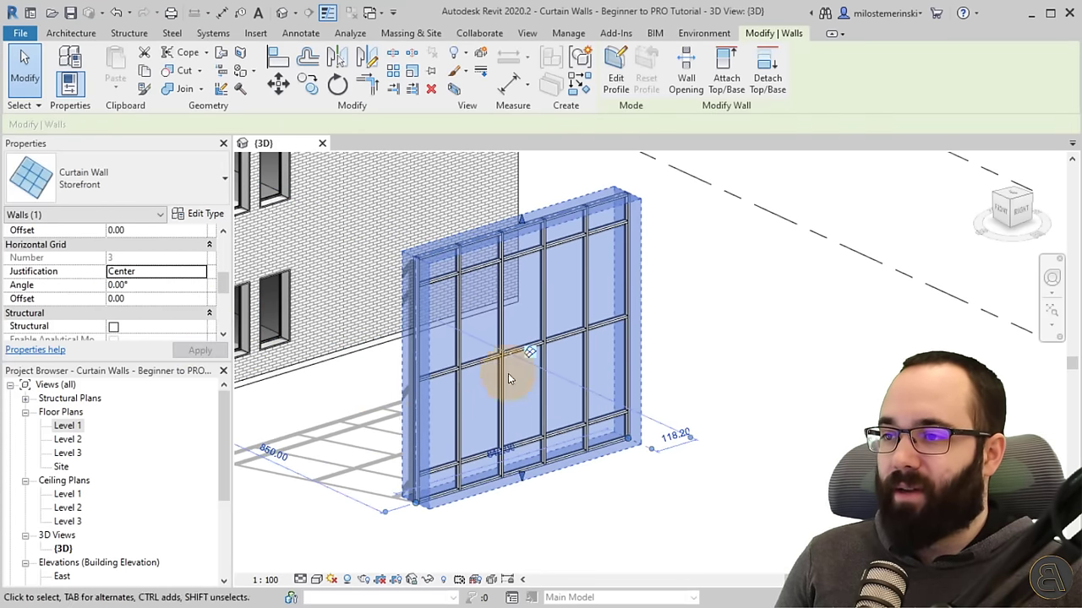
left_click(374, 422)
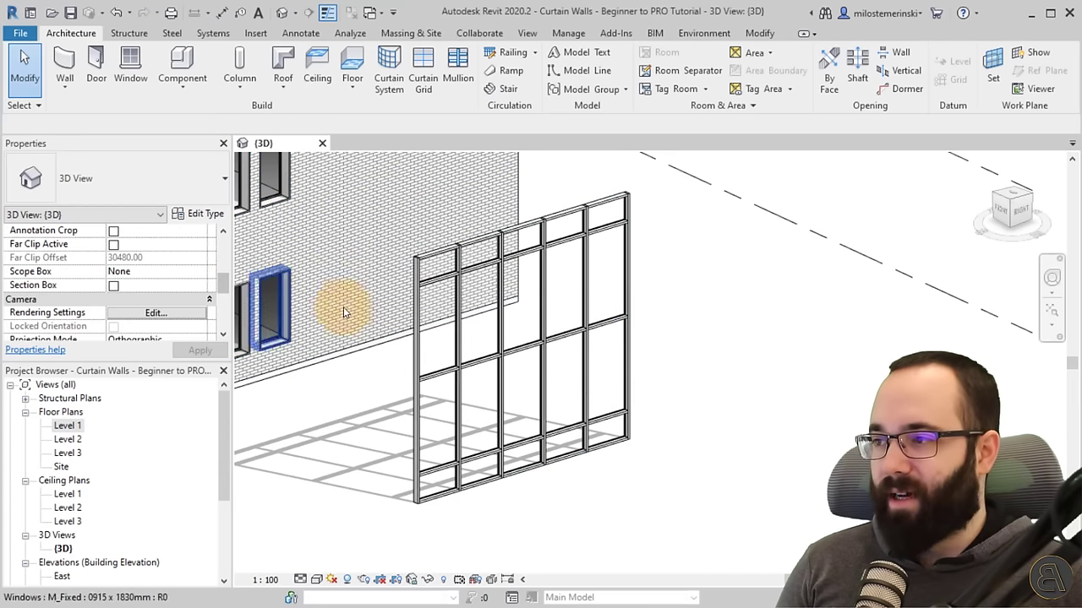
Step: Compare the curtain wall's vertical and horizontal grid settings and return the Horizontal Grid justification to Beginning
left_click(413, 315)
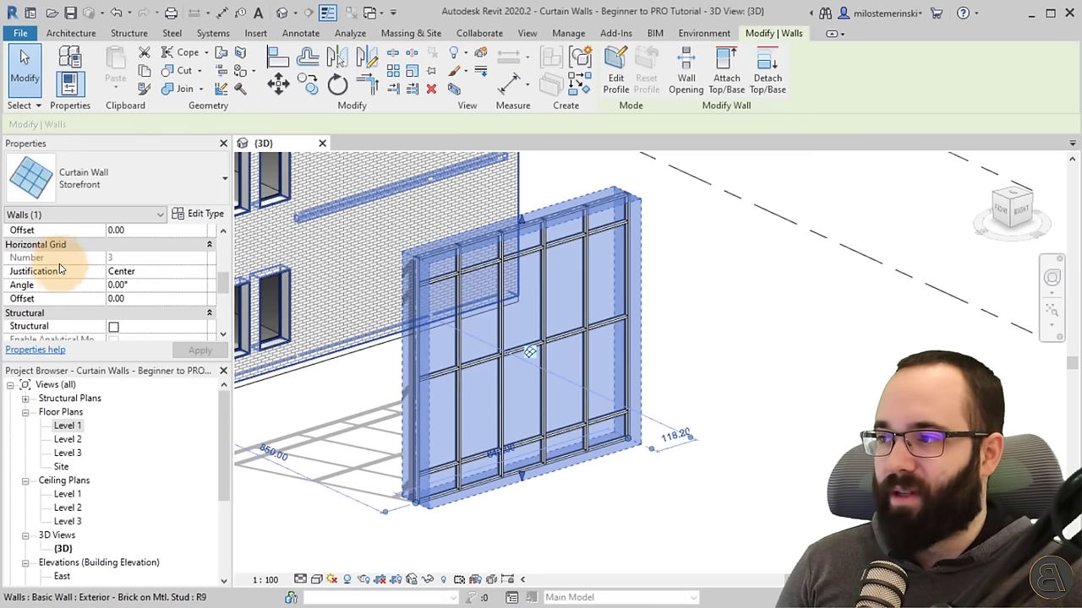
scroll(52, 269, "up", 1)
scroll(51, 276, "down", 1)
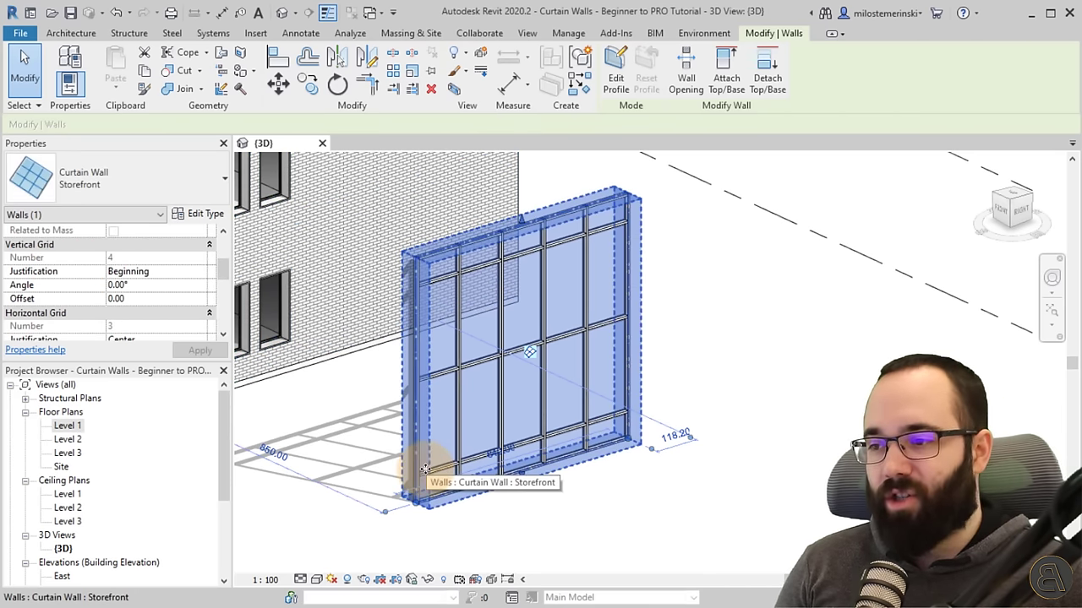
scroll(125, 319, "down", 1)
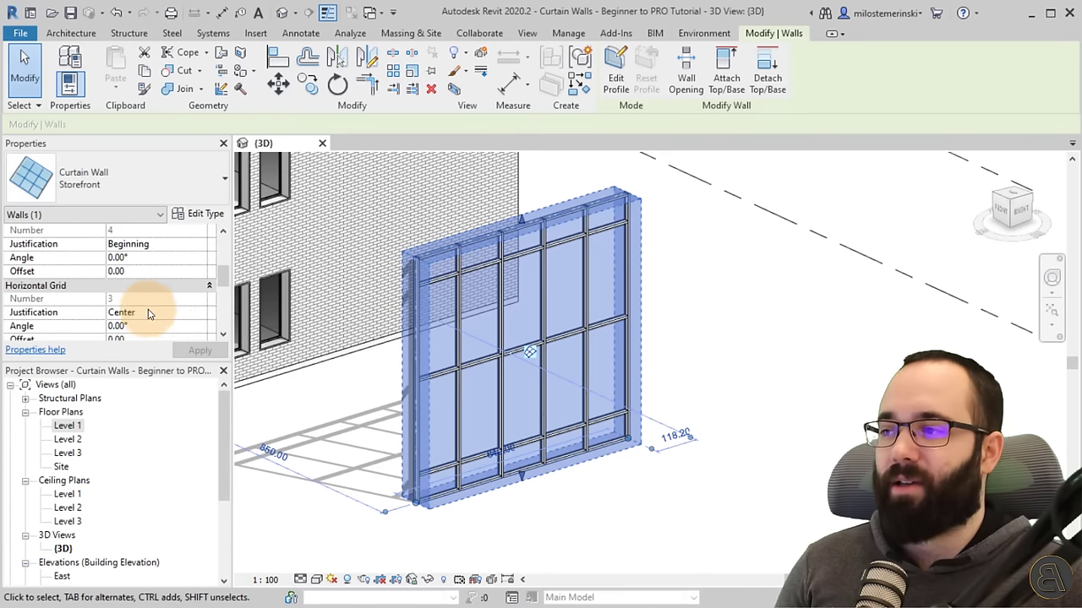
scroll(199, 313, "down", 1)
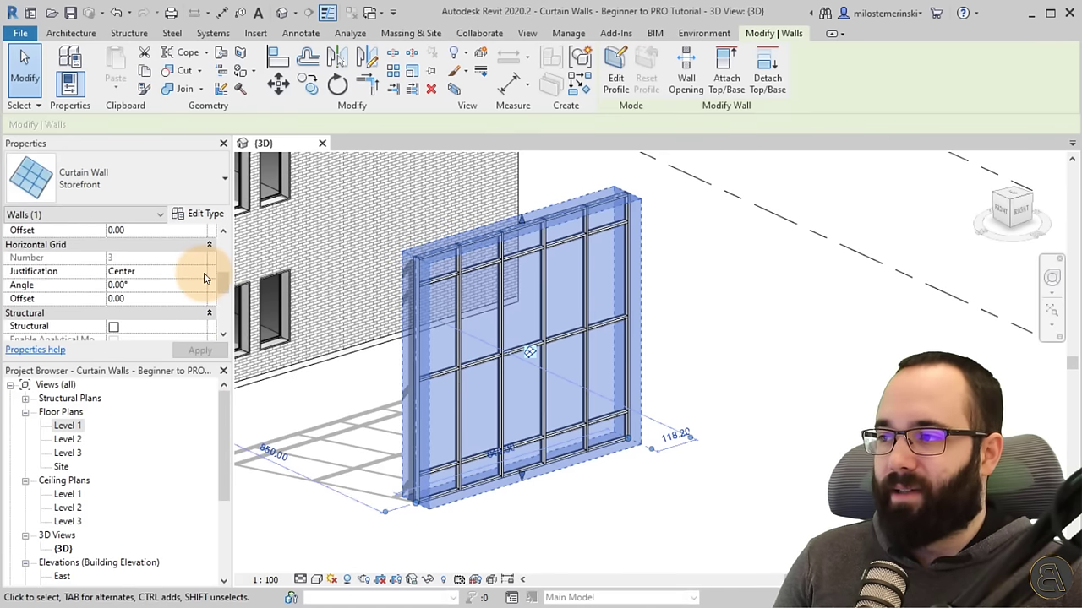
left_click(204, 277)
left_click(135, 286)
left_click(193, 350)
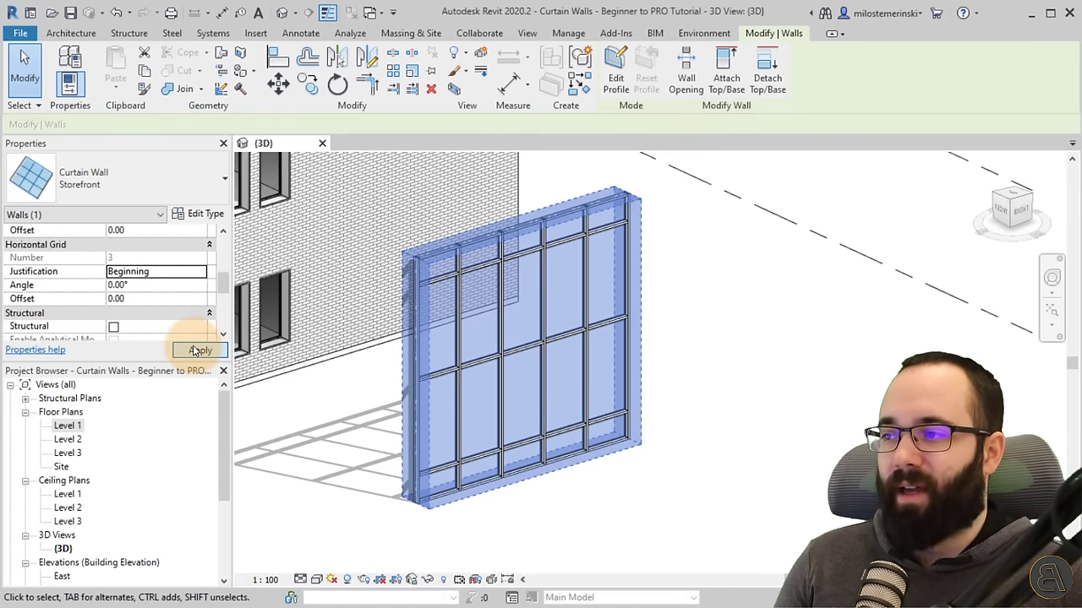
left_click(353, 397)
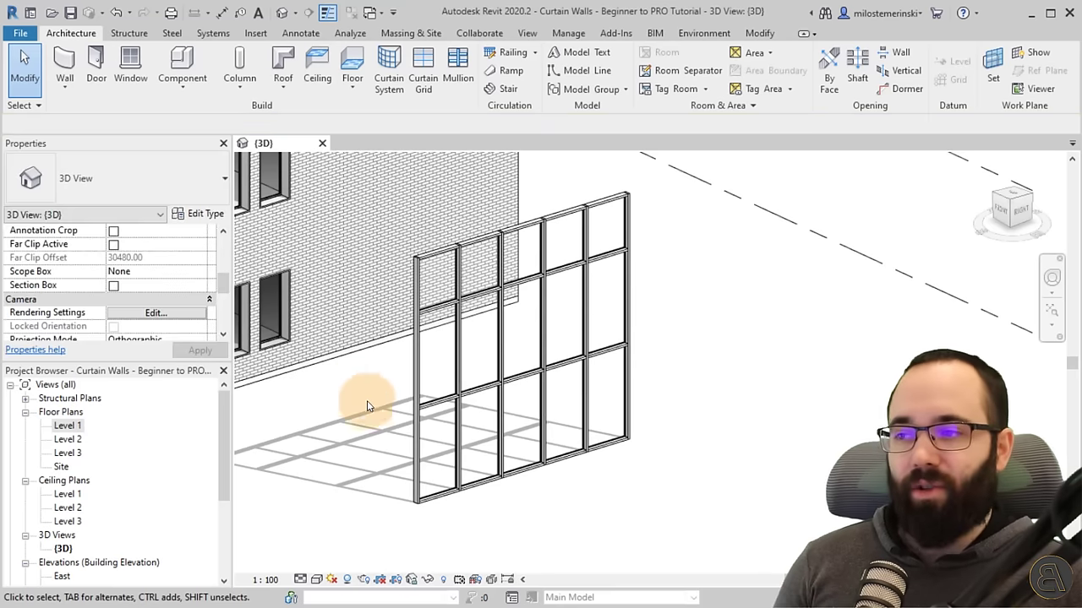
Step: Set the Curtain Panel in the Storefront wall's type properties to System Panel : Solid and apply it
left_click(429, 369)
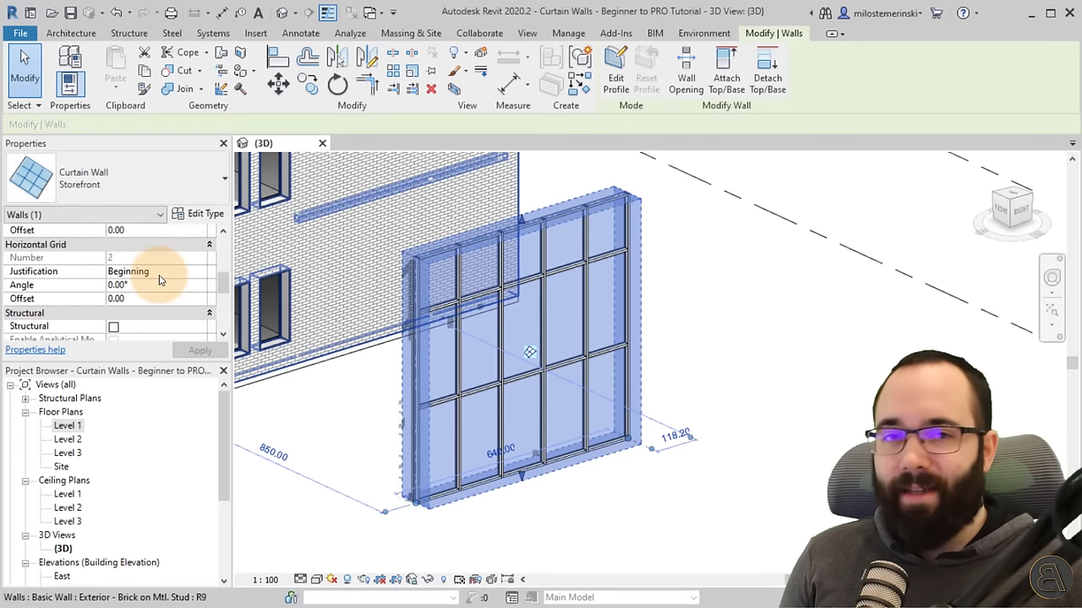
left_click(207, 215)
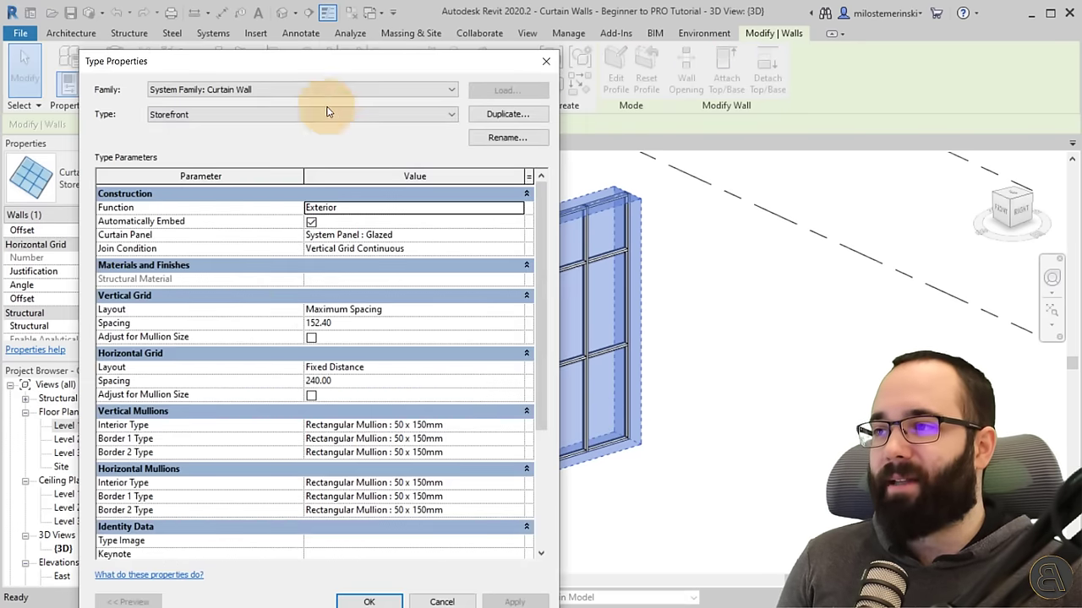
left_click_drag(327, 63, 259, 41)
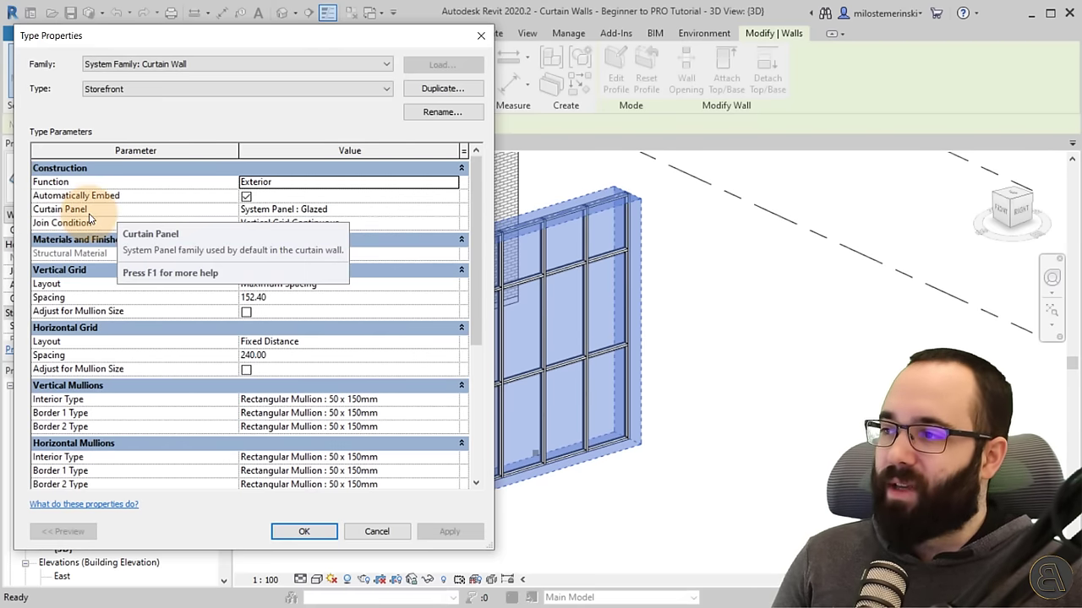
left_click(448, 211)
left_click(453, 211)
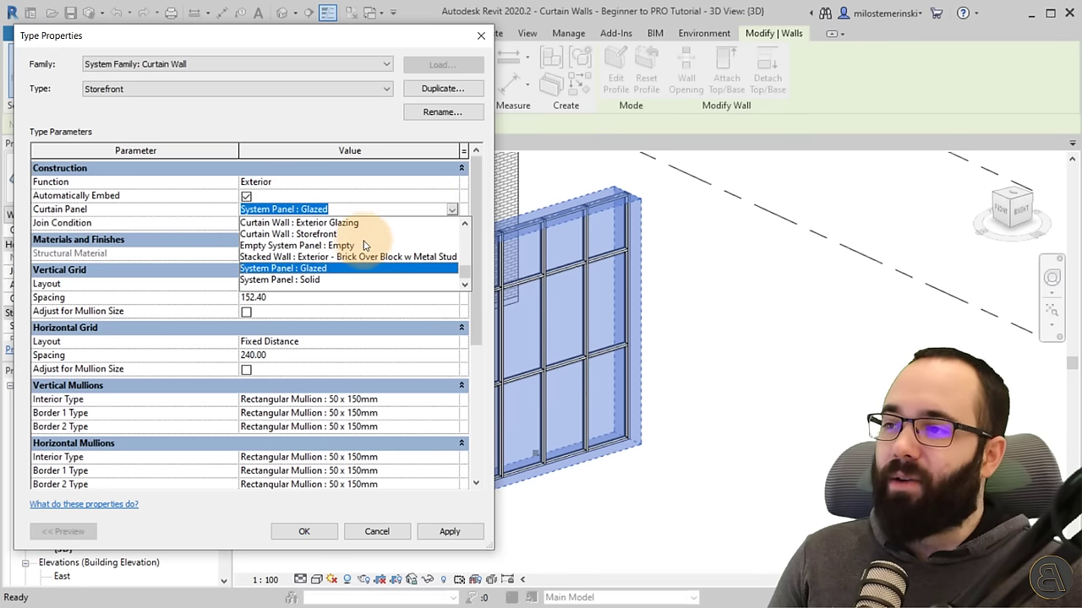
left_click(297, 282)
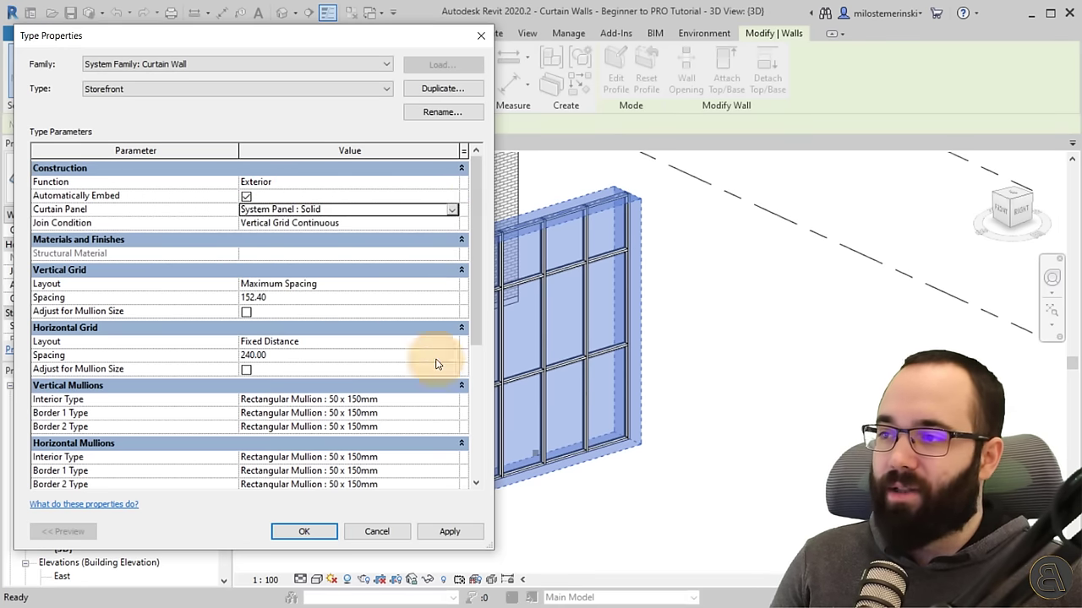
left_click(450, 531)
left_click_drag(390, 38, 430, 43)
left_click(487, 446)
left_click(220, 51)
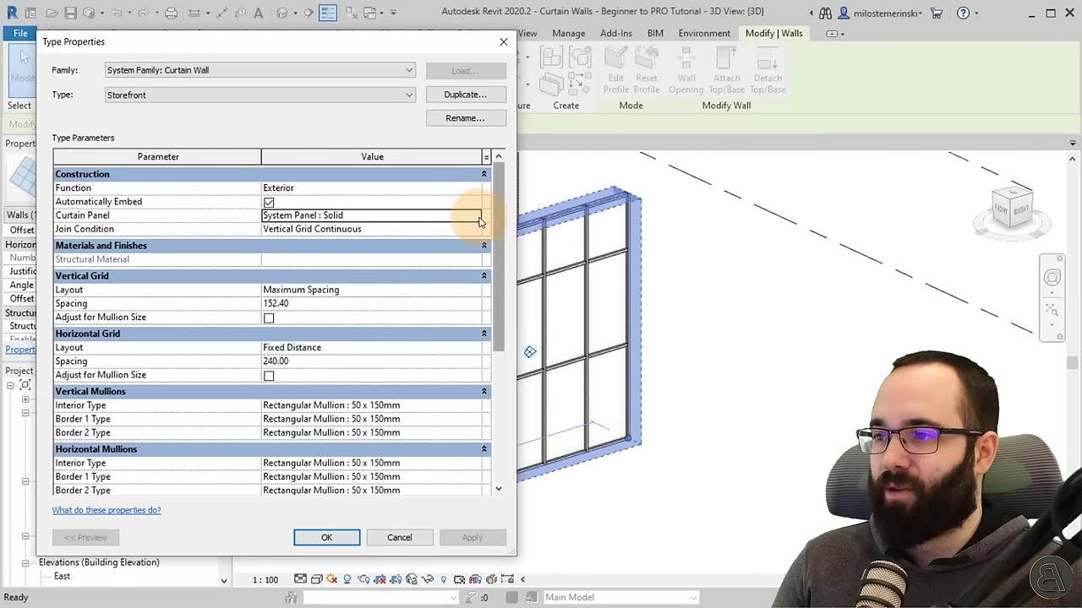
Step: Set the Curtain Panel in the Storefront wall's type properties to System Panel : Glazed and apply it
left_click(473, 217)
left_click(380, 275)
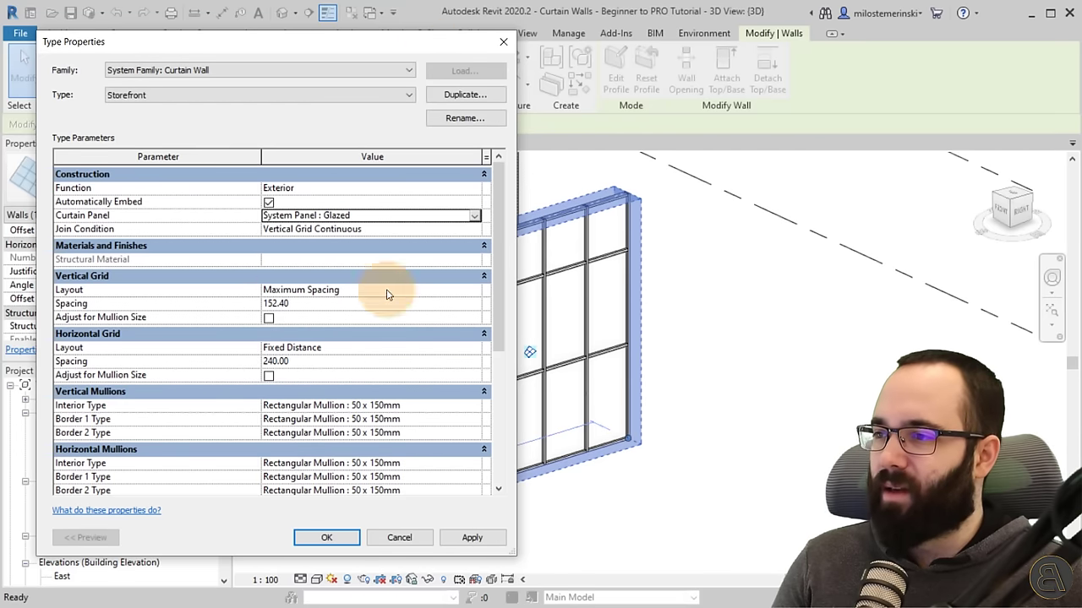
left_click(470, 538)
Step: Change the Storefront type's Curtain Panel to Empty System Panel : Empty, apply it and close the type properties
left_click(476, 217)
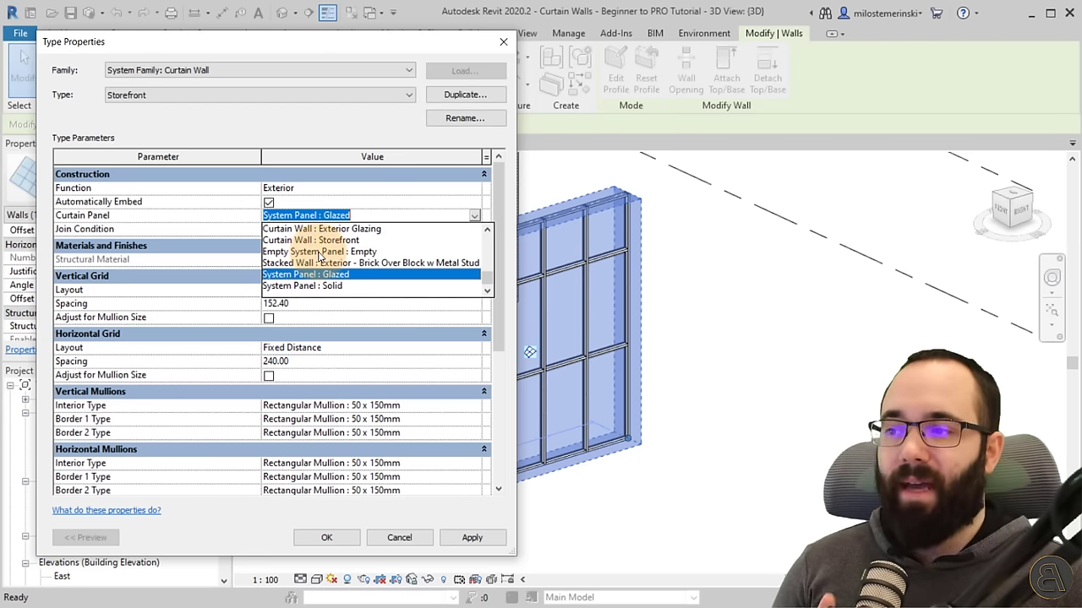
scroll(312, 252, "up", 10)
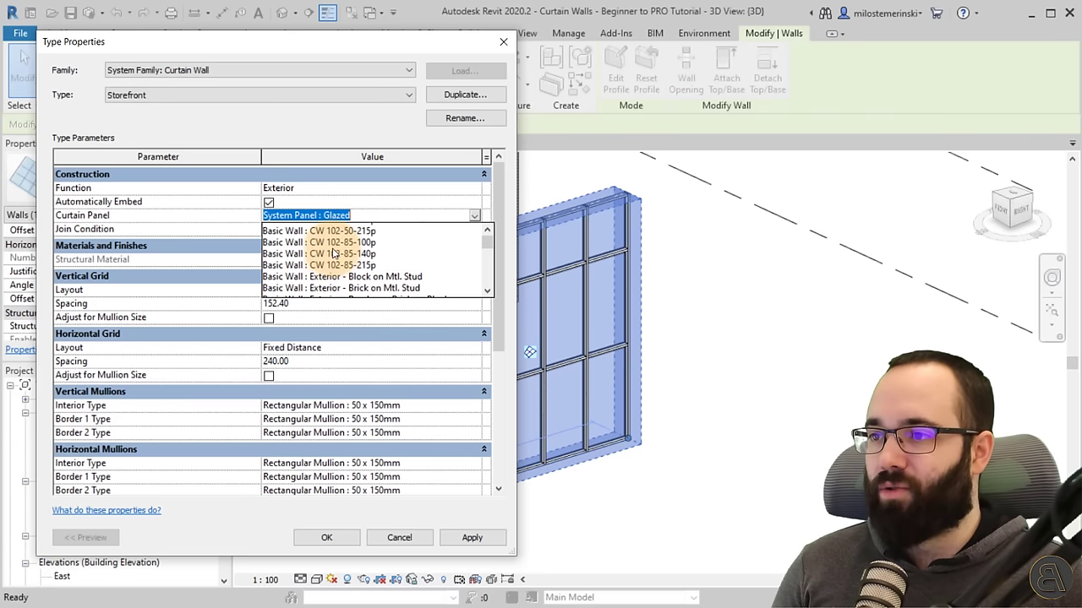
scroll(321, 258, "down", 10)
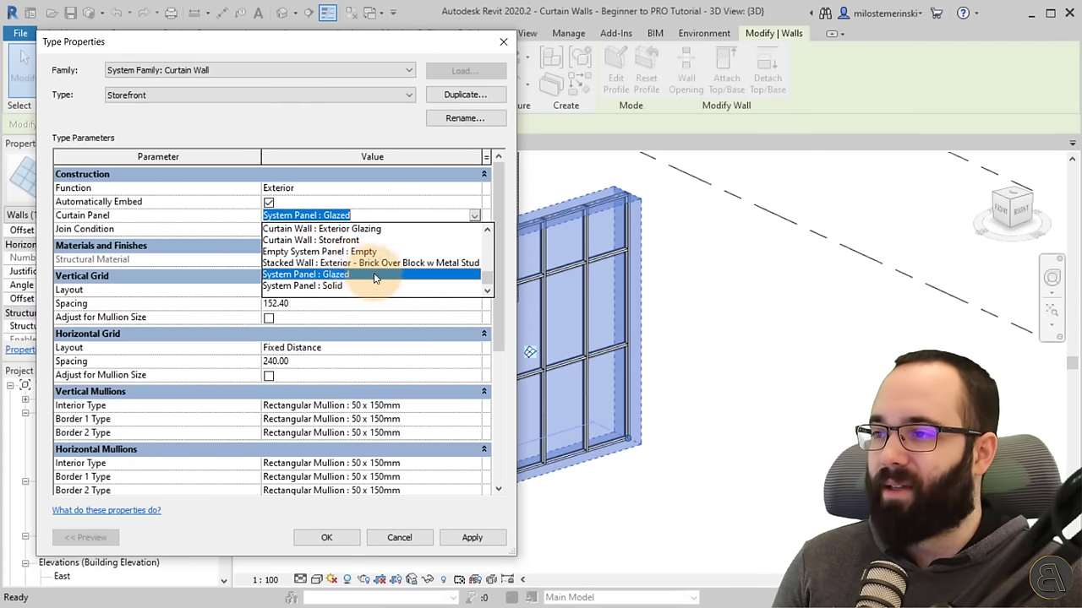
left_click(341, 252)
left_click(459, 539)
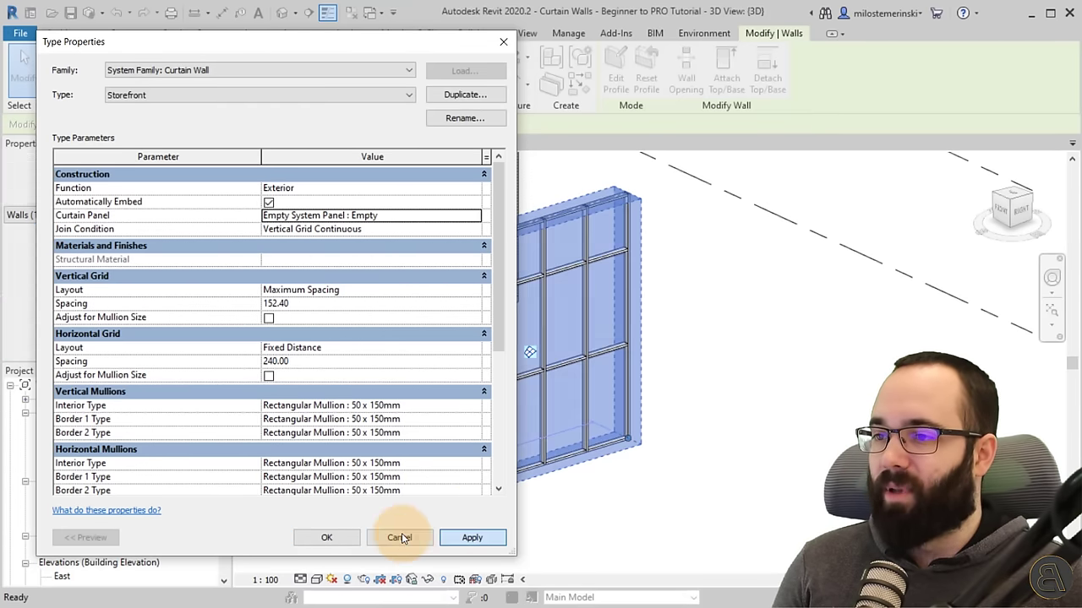
left_click(334, 541)
left_click(519, 519)
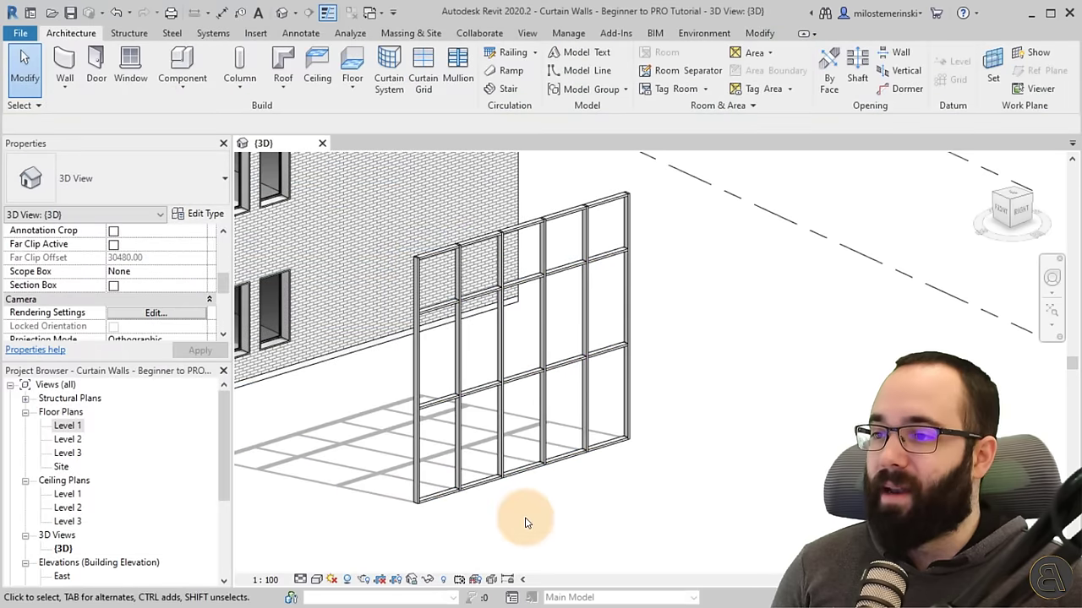
Step: Set the 3D view's visual style to Shaded
left_click(314, 579)
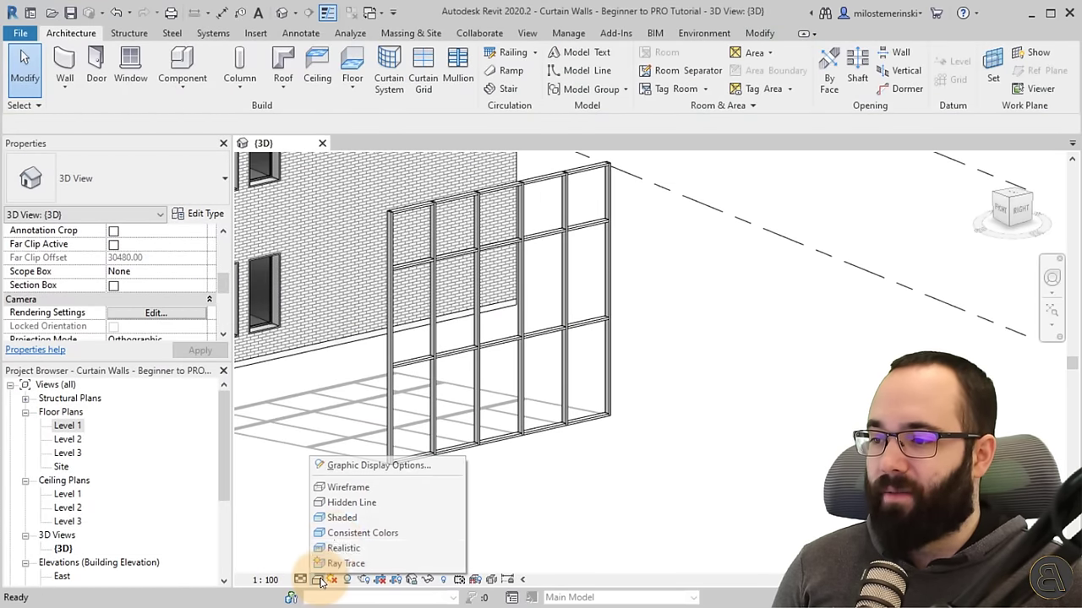
left_click(341, 518)
left_click(643, 381)
Step: Try the Realistic visual style on the 3D view and switch back to Shaded
left_click(324, 538)
left_click(315, 580)
left_click(342, 547)
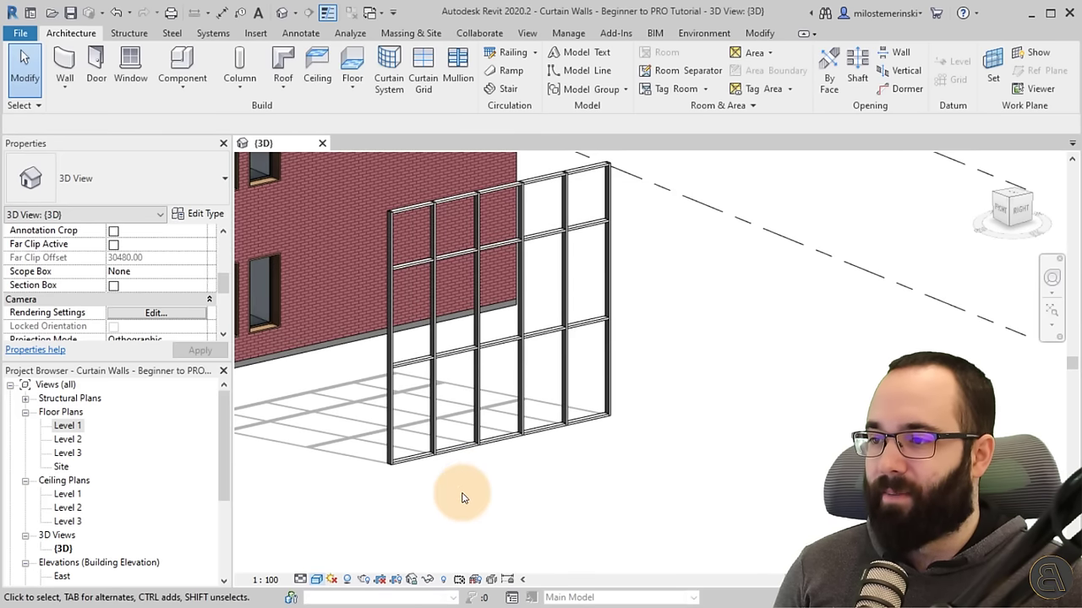
middle_click_drag(461, 498, 459, 495, "shift")
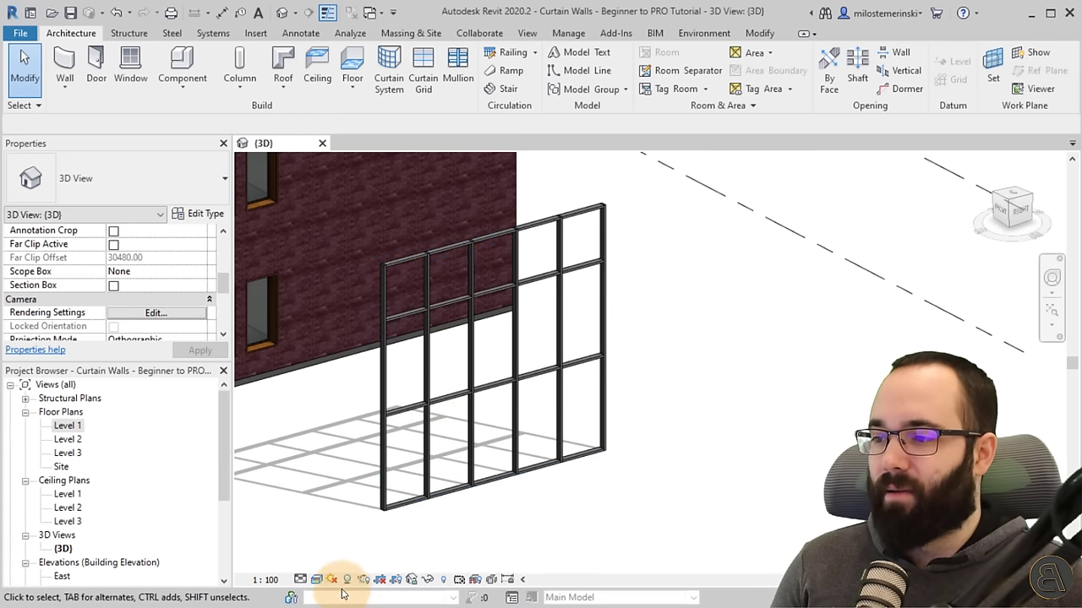
left_click(317, 580)
left_click(338, 516)
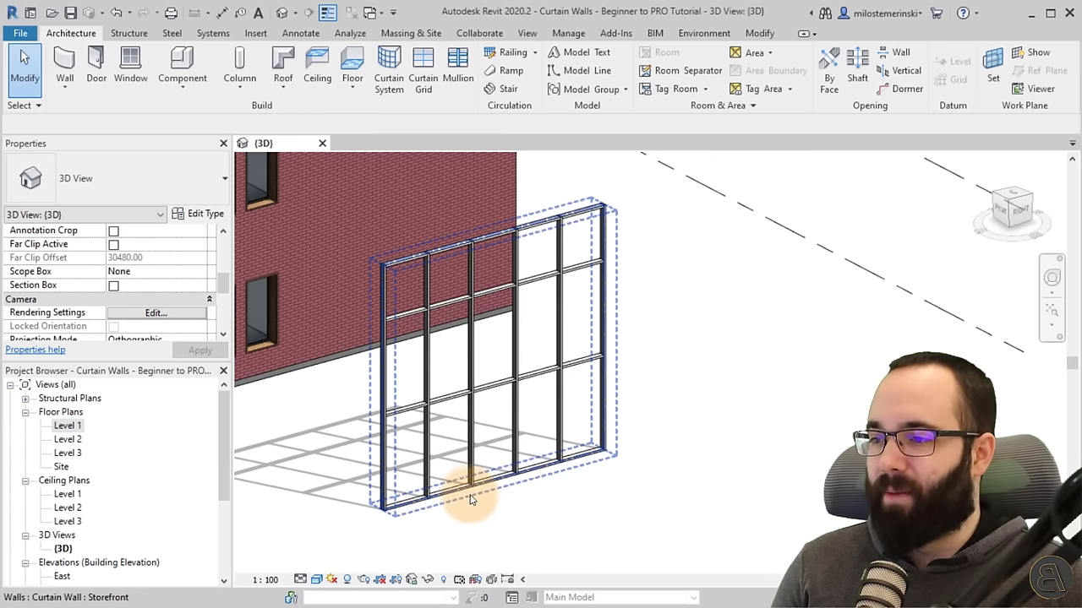
Step: Restore the selected curtain wall's Curtain Panel type parameter to System Panel : Glazed, apply it and deselect the wall
left_click(443, 486)
left_click(154, 199)
left_click(155, 199)
left_click(194, 216)
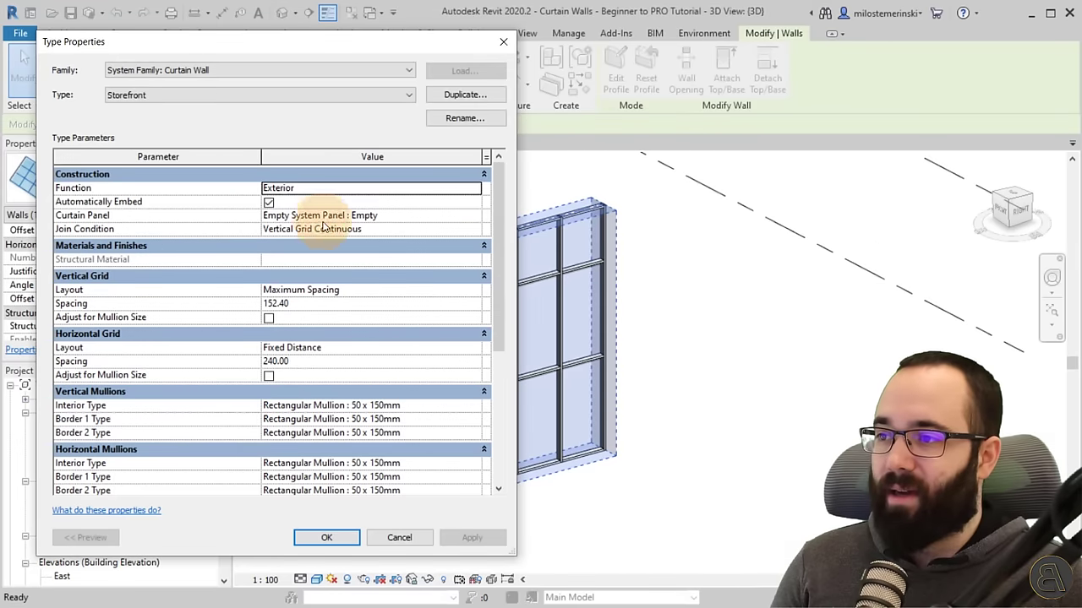
left_click(472, 221)
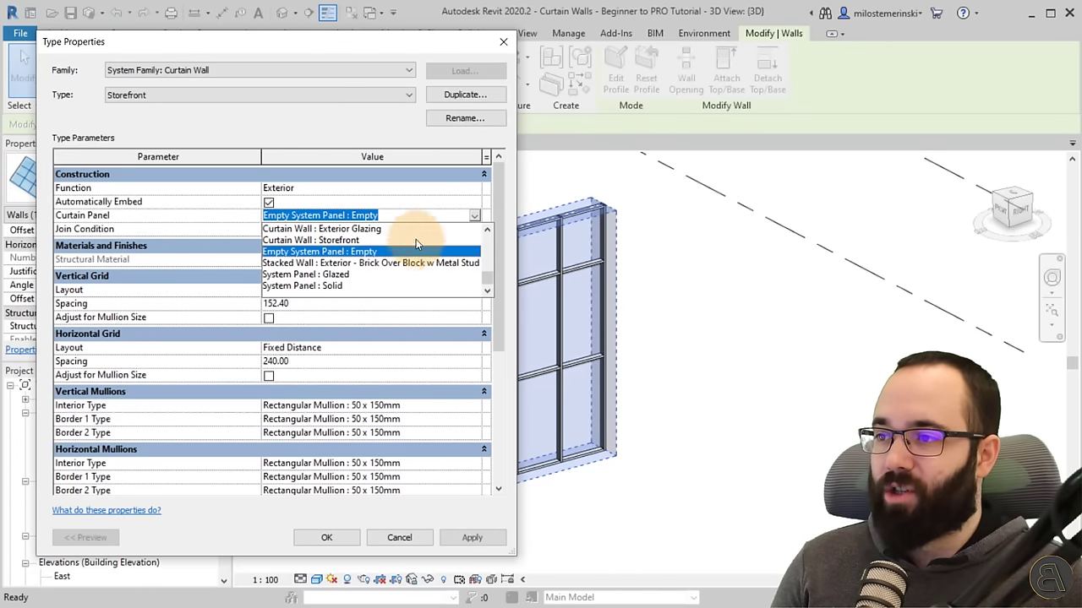
left_click(300, 278)
left_click(454, 539)
left_click(351, 538)
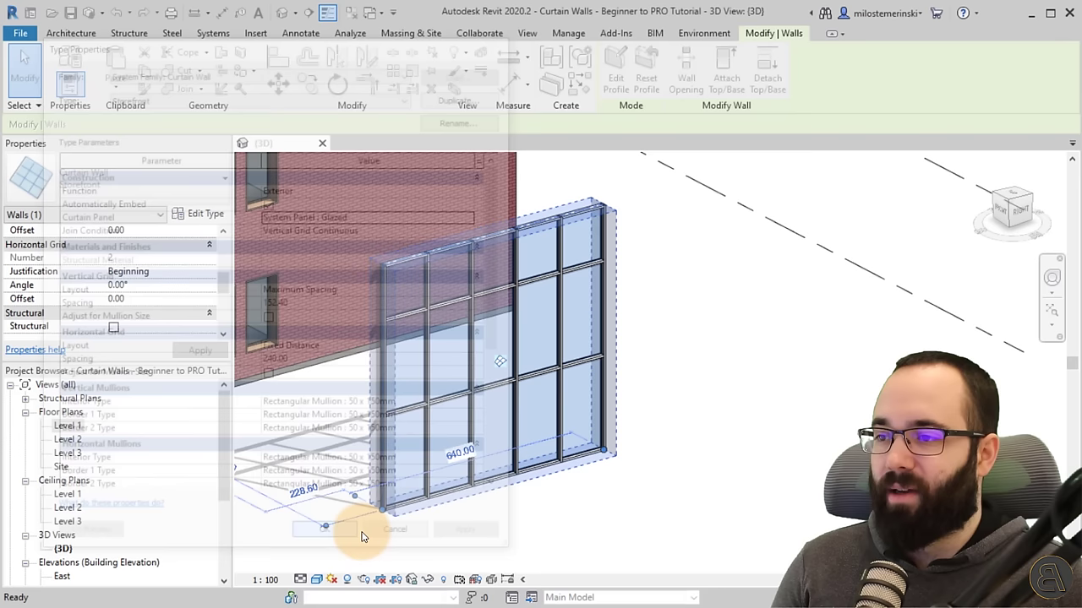
left_click(330, 476)
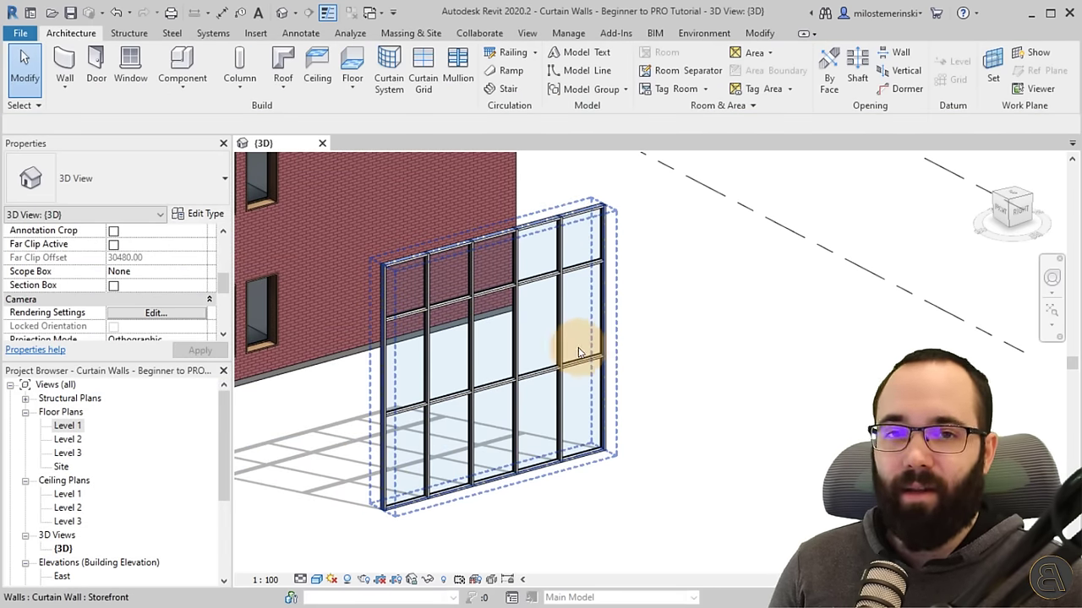
Step: Examine the wall and panel types available for the Curtain Panel parameter in the Storefront wall's type properties
key("Escape")
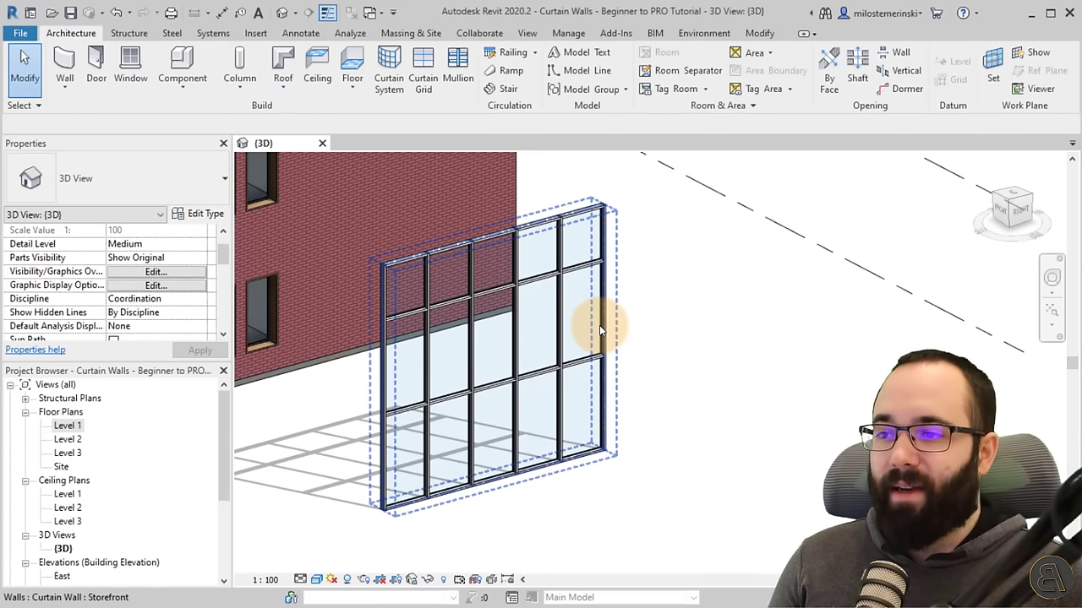
left_click(599, 321)
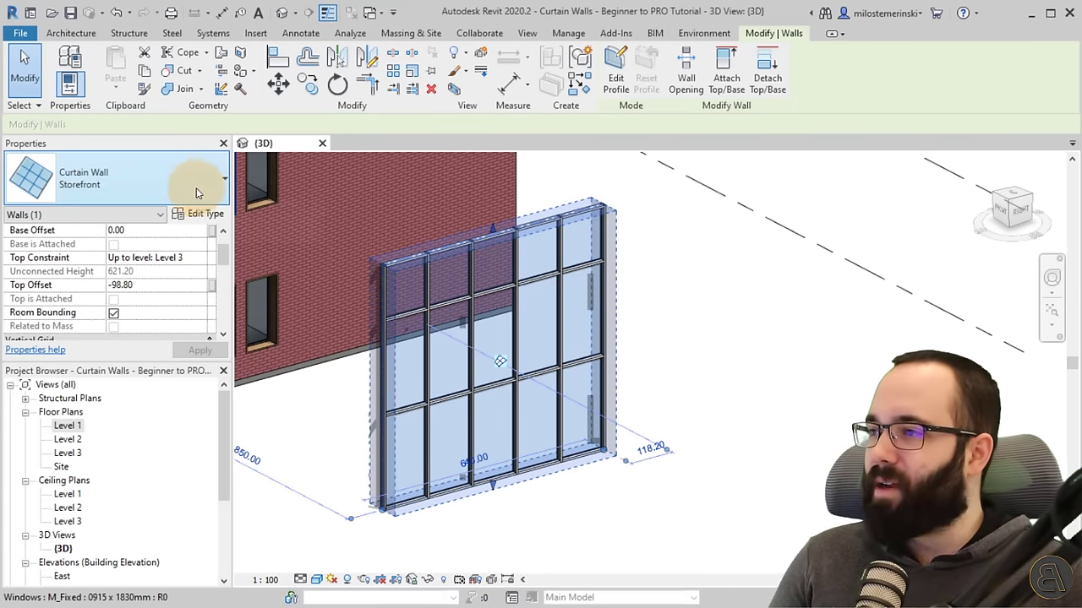
left_click(203, 214)
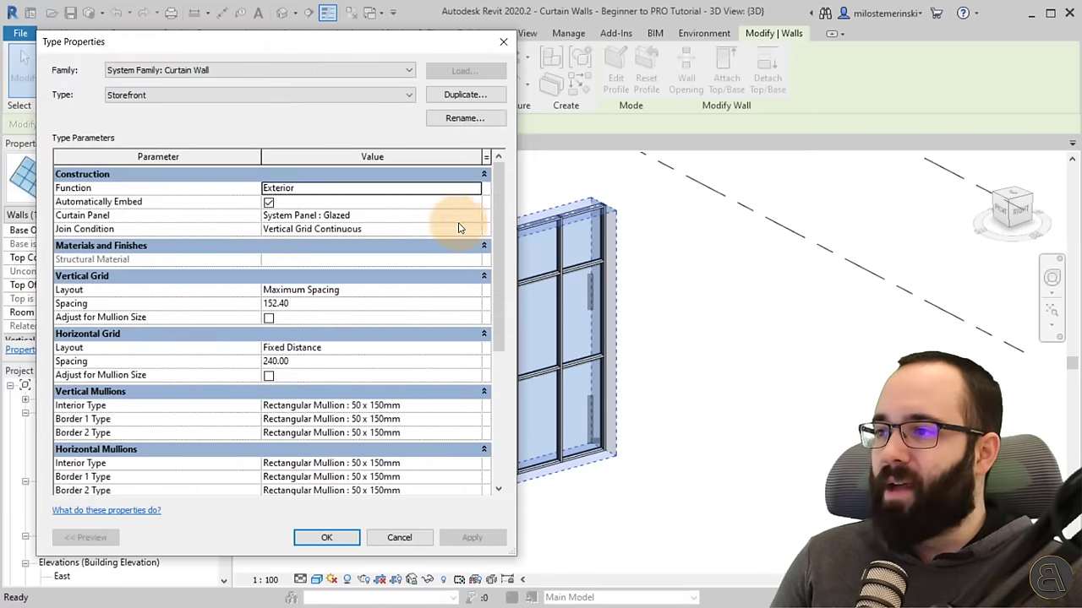
left_click(472, 216)
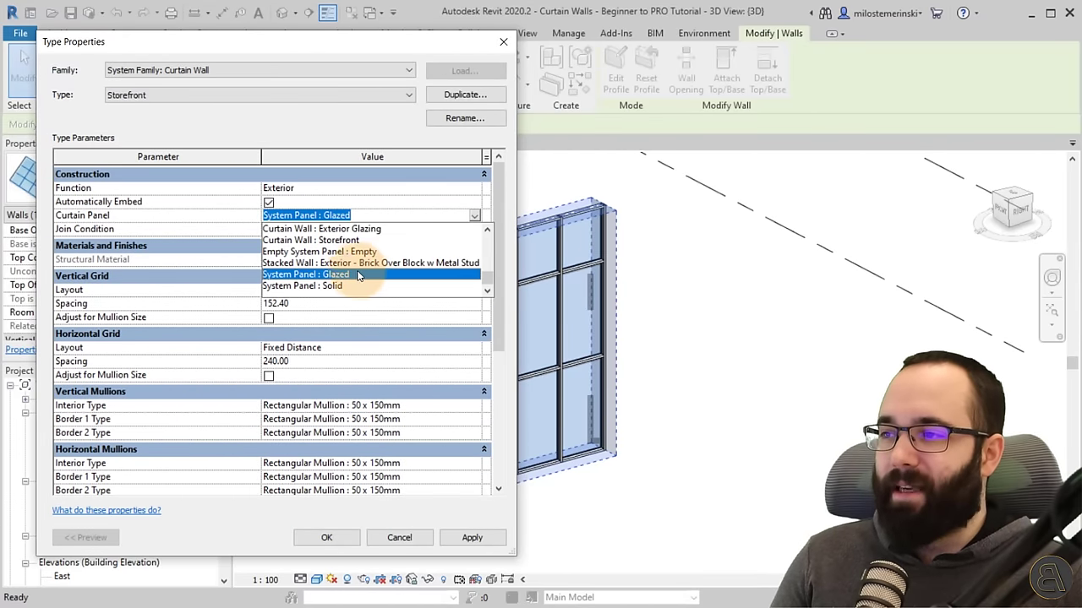
scroll(358, 277, "up", 3)
scroll(359, 277, "up", 3)
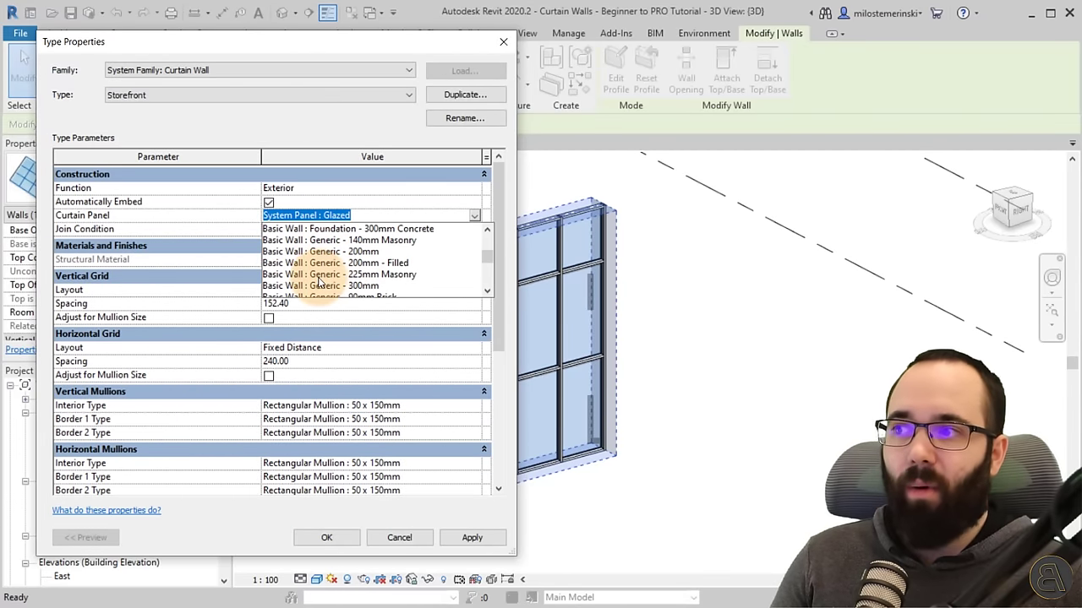
scroll(326, 281, "up", 5)
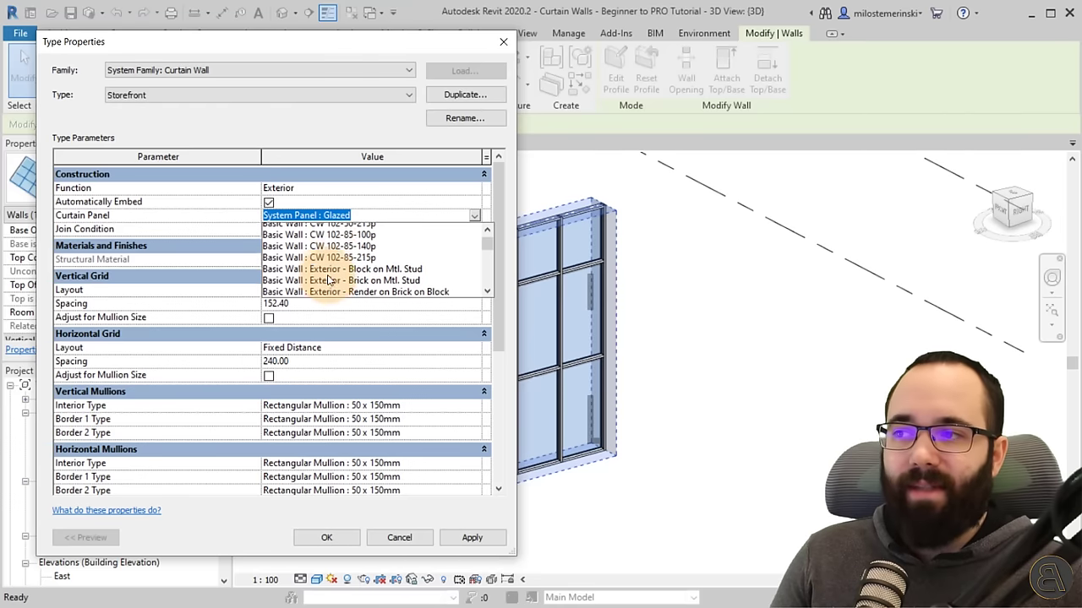
scroll(328, 281, "down", 1)
scroll(329, 281, "down", 4)
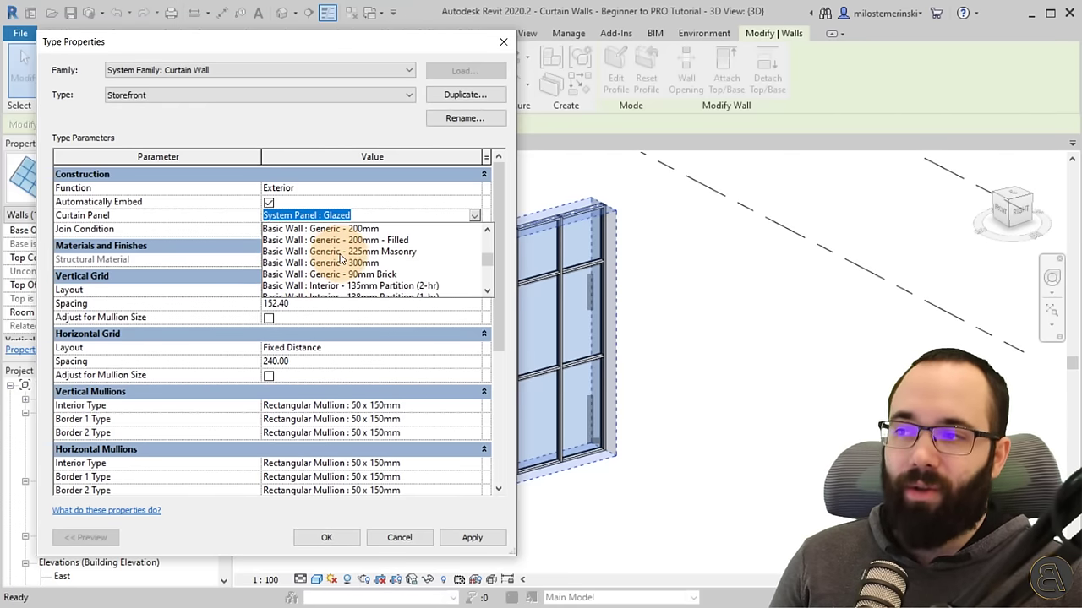
scroll(337, 273, "up", 2)
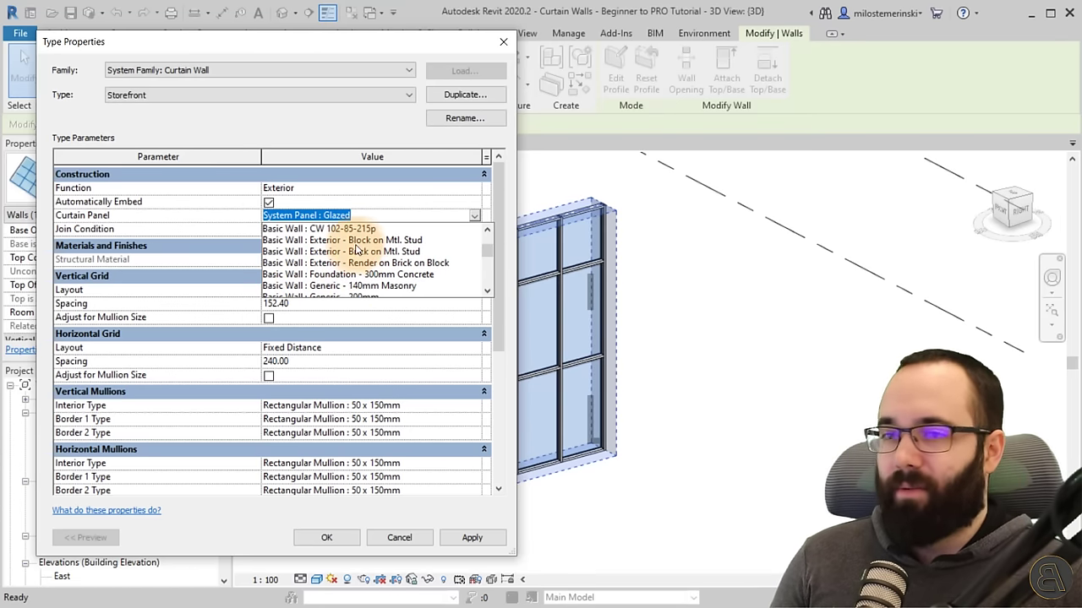
scroll(355, 257, "down", 5)
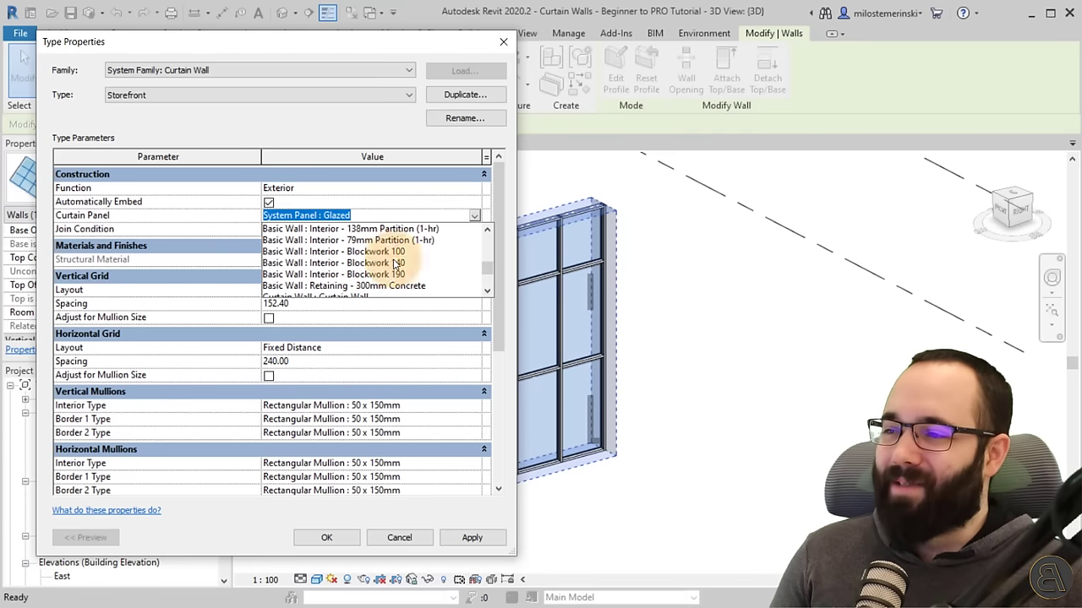
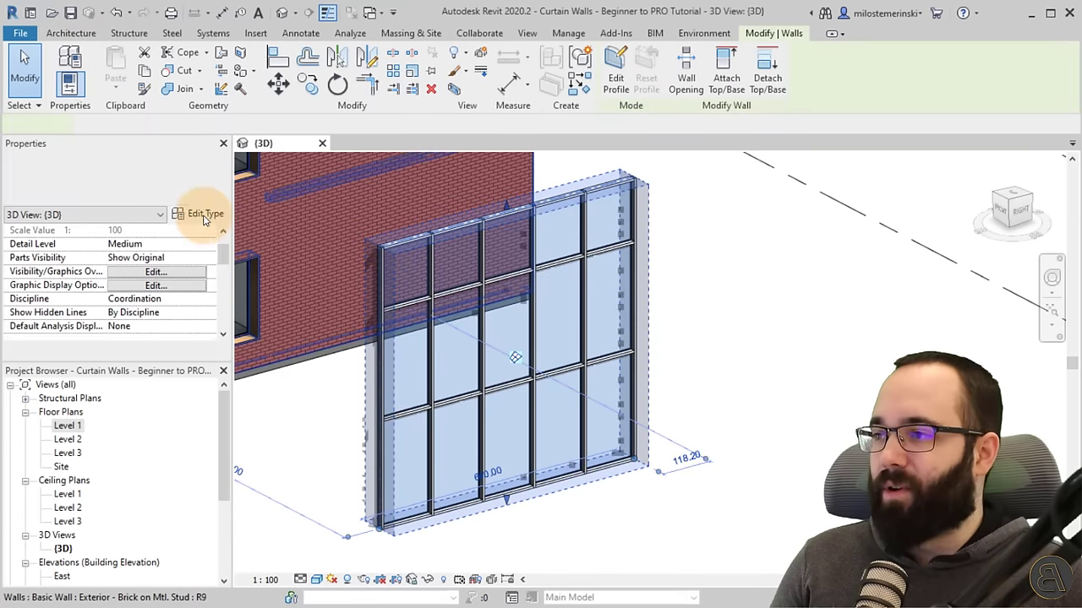
Step: Review the Join Condition options in the Storefront type properties, keeping Vertical Grid Continuous selected
left_click(205, 221)
left_click(474, 229)
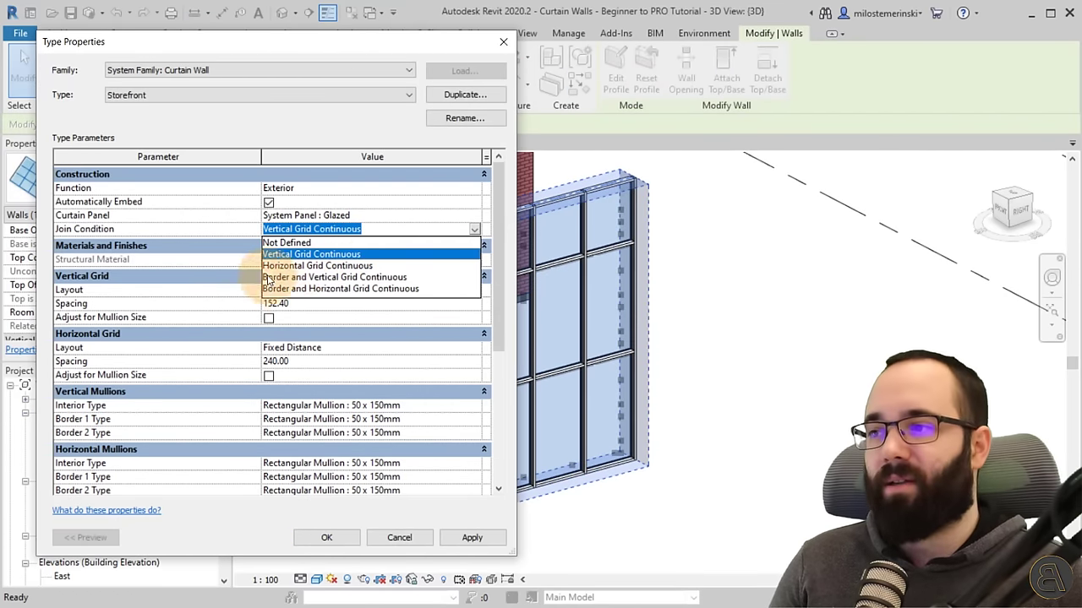
left_click(428, 259)
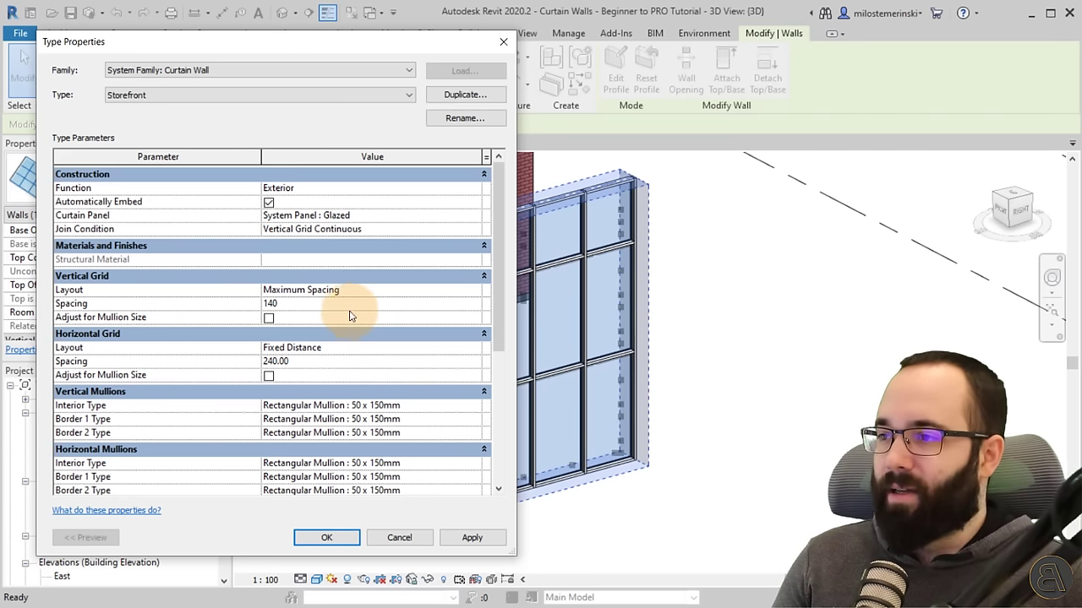
Step: Set the Storefront type's Vertical Grid spacing to 140, apply it and close the type properties
left_click(460, 539)
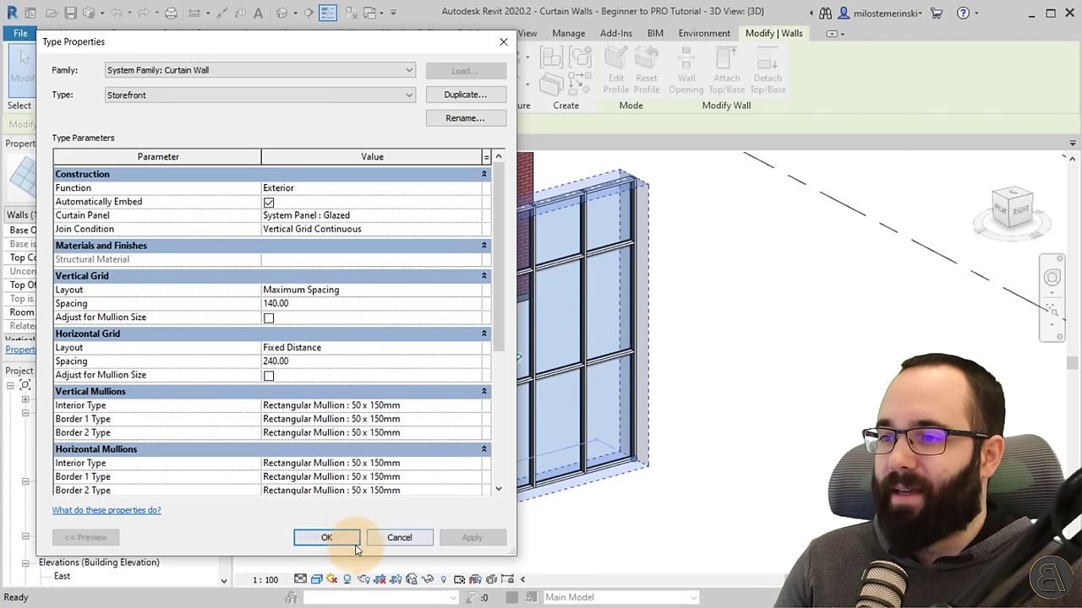
left_click_drag(368, 49, 436, 43)
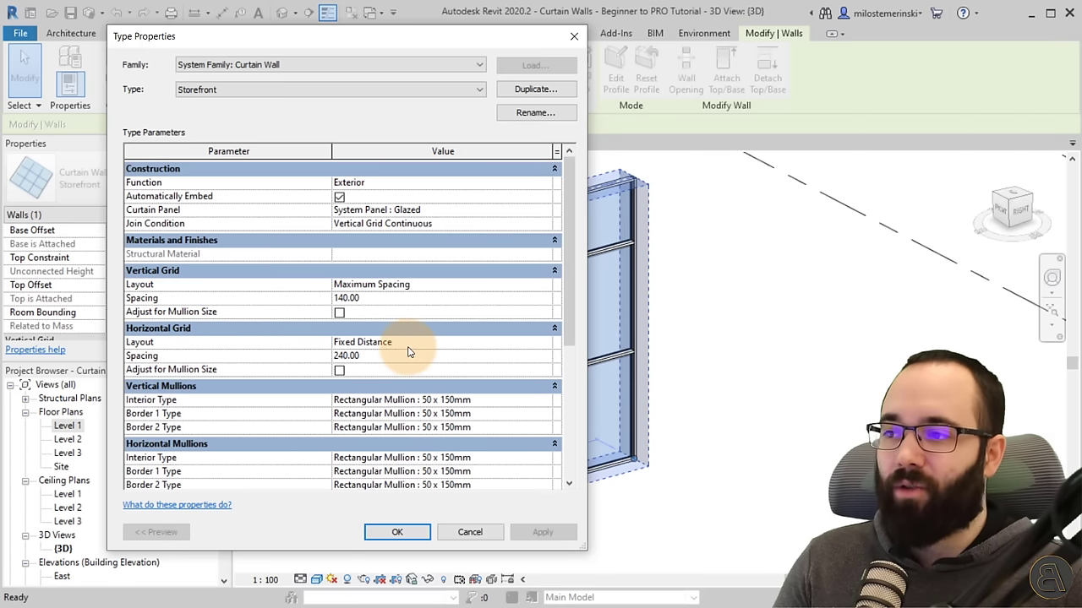
left_click_drag(422, 35, 308, 42)
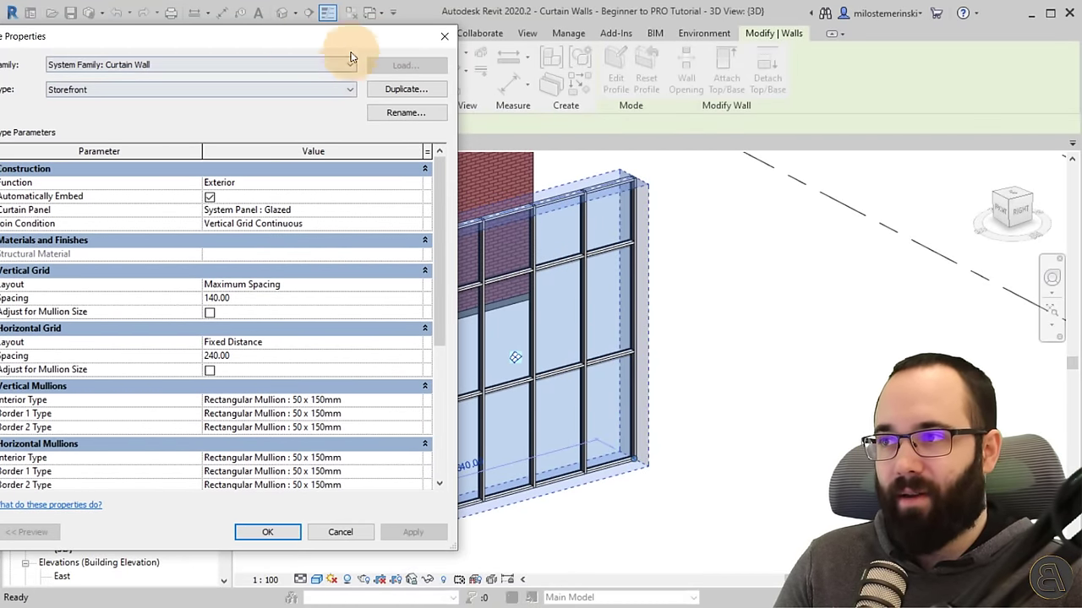
left_click_drag(361, 39, 164, 36)
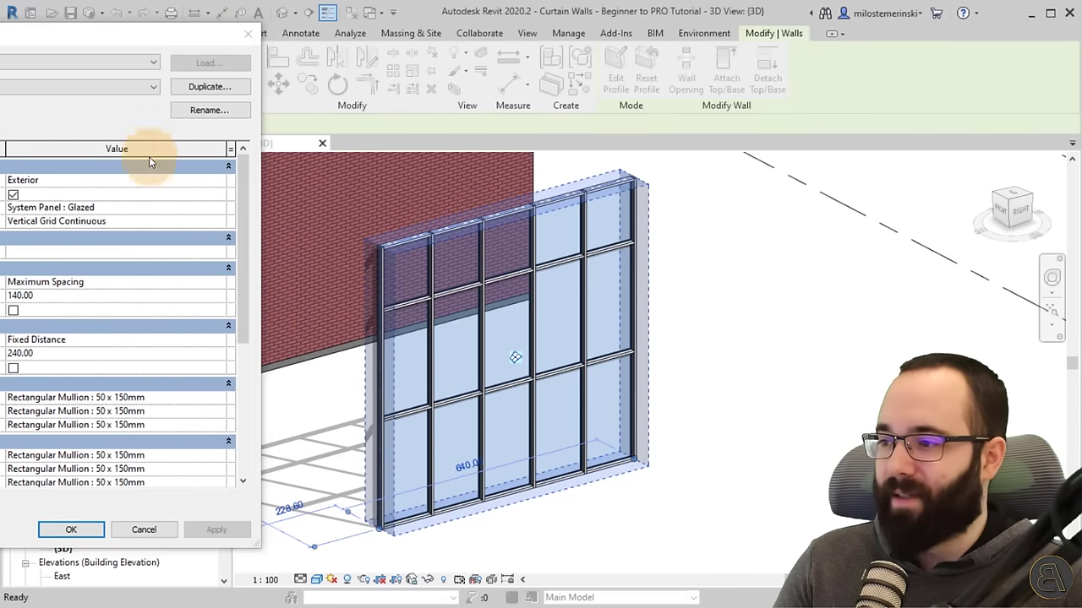
left_click(71, 529)
left_click(313, 434)
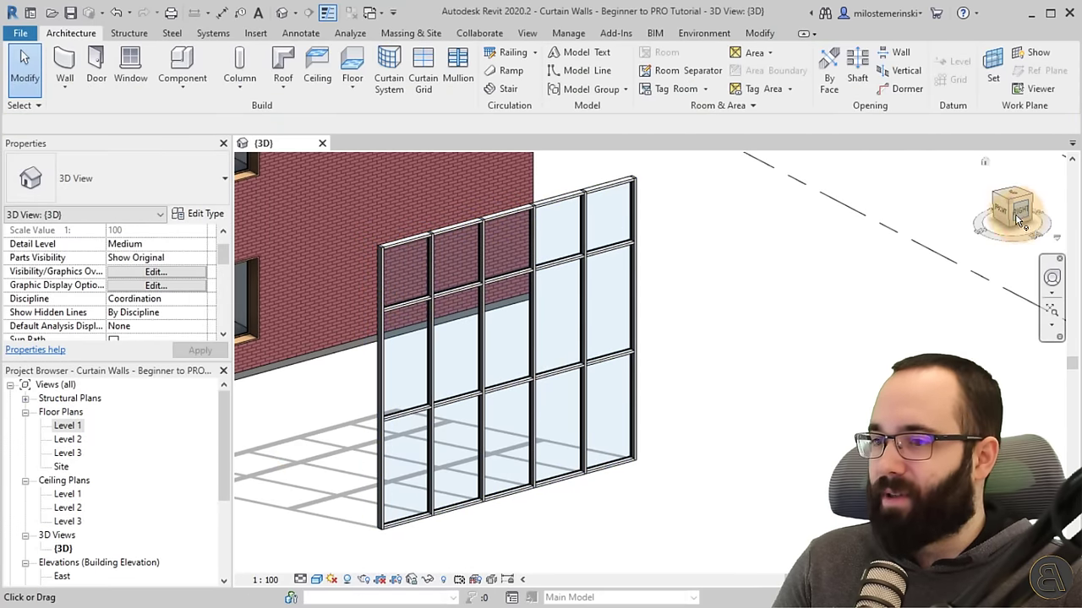
Step: Open the East elevation view to show the Storefront curtain wall's bays face-on
scroll(102, 466, "down", 3)
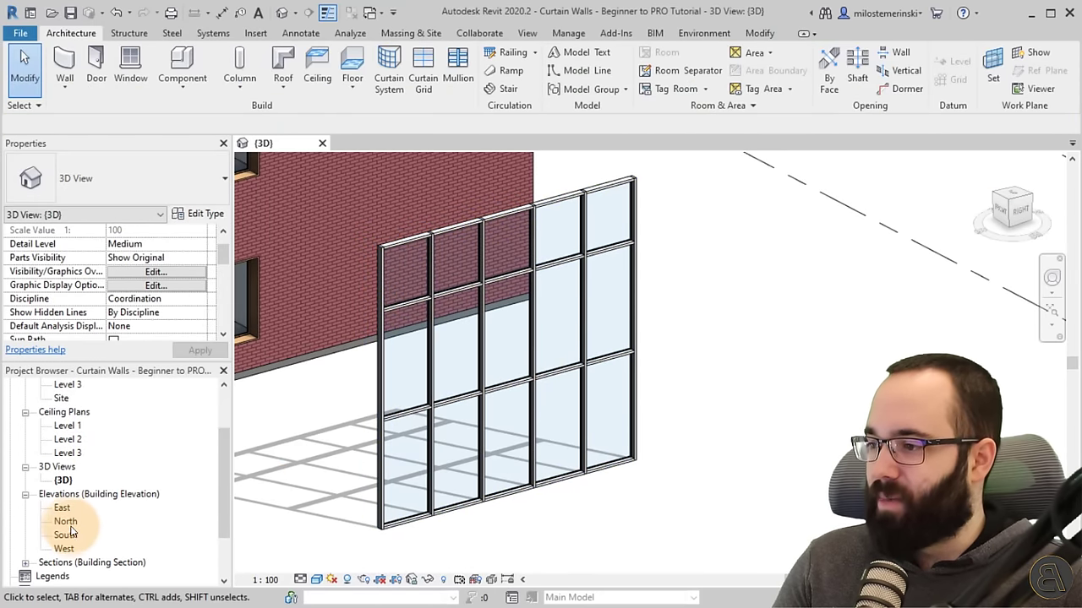
double_click(61, 508)
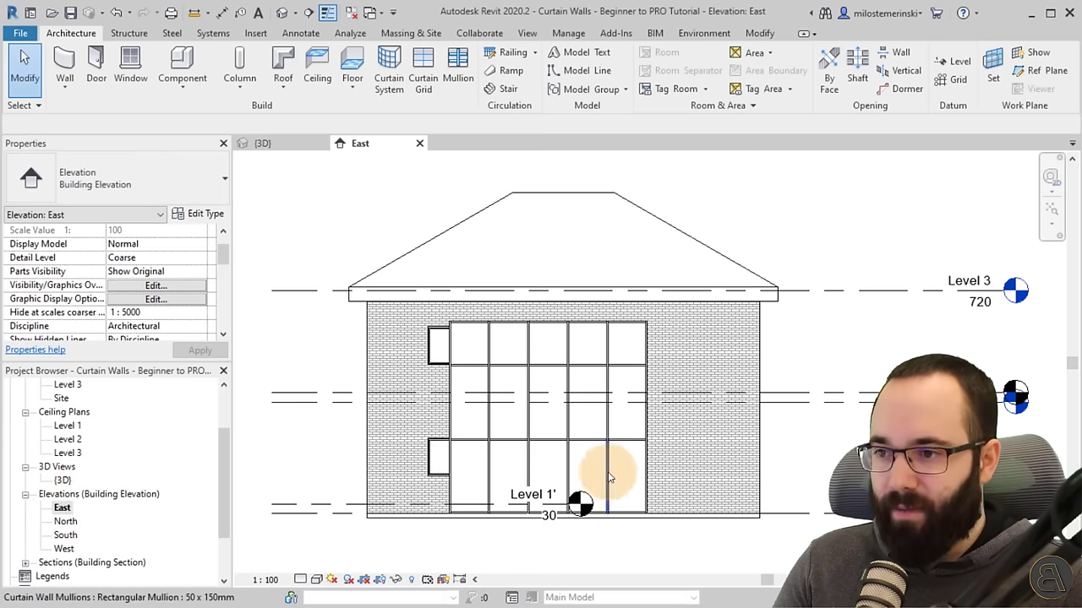
scroll(531, 406, "up", 5)
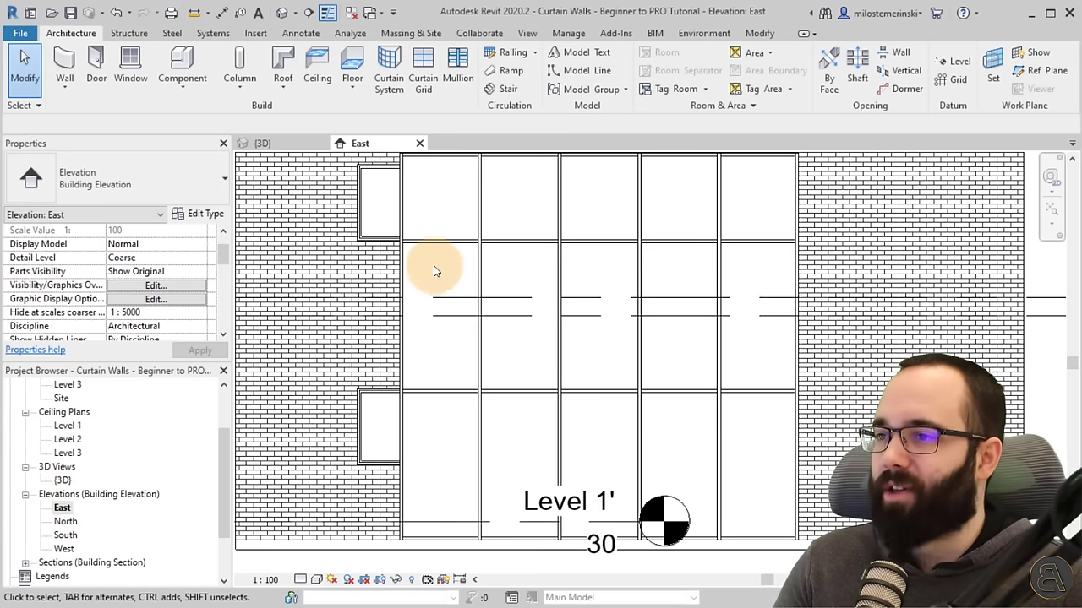
Step: Measure the clear distance between two adjacent vertical mullions of the curtain wall, just above a horizontal mullion
left_click(196, 14)
scroll(427, 357, "up", 4)
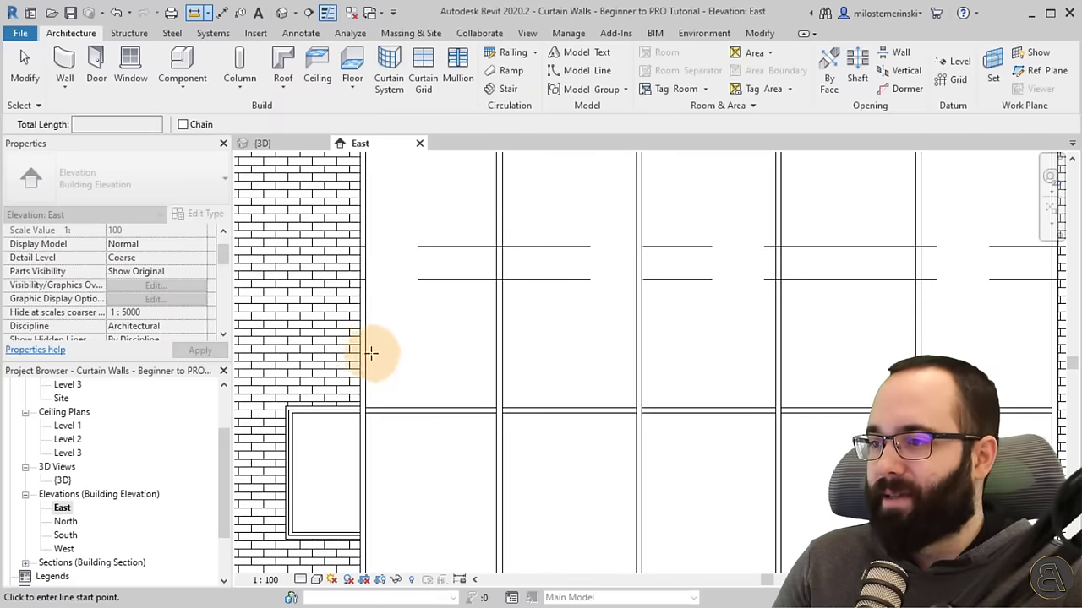
scroll(366, 351, "up", 2)
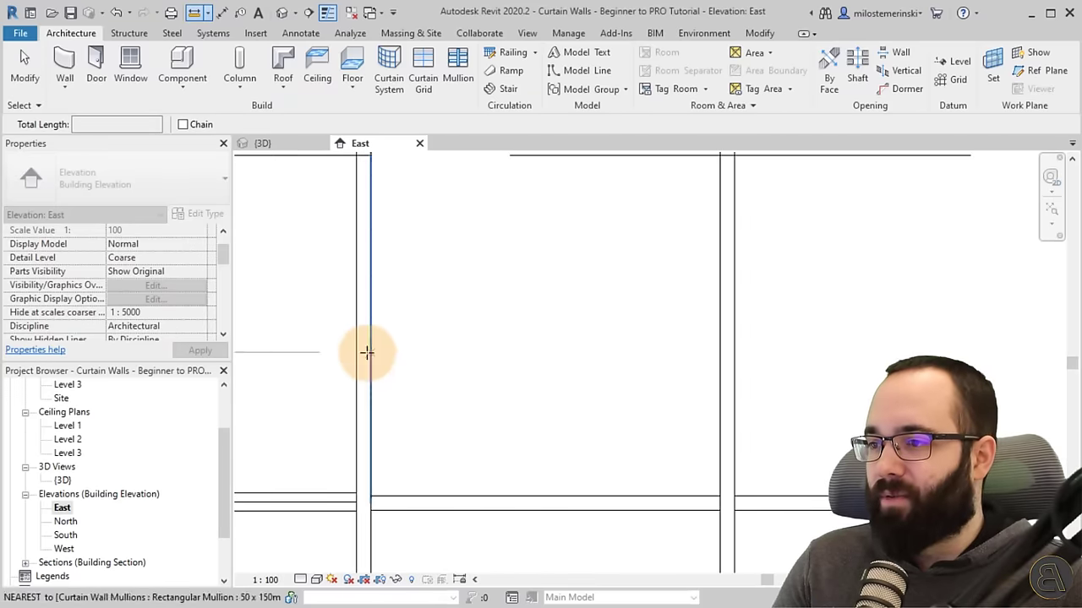
left_click(725, 452)
left_click(725, 502)
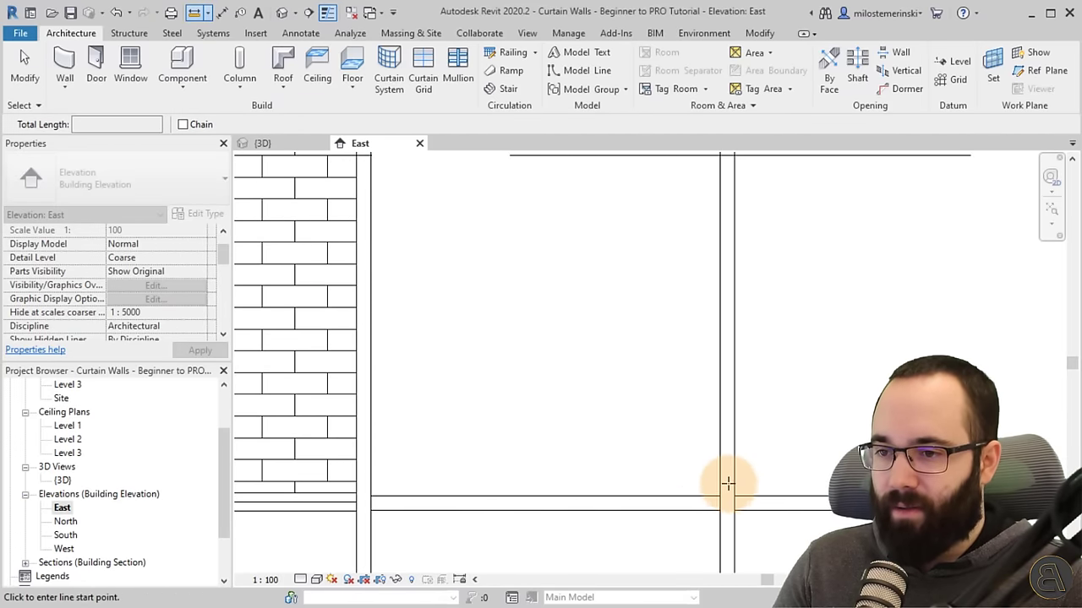
left_click(727, 493)
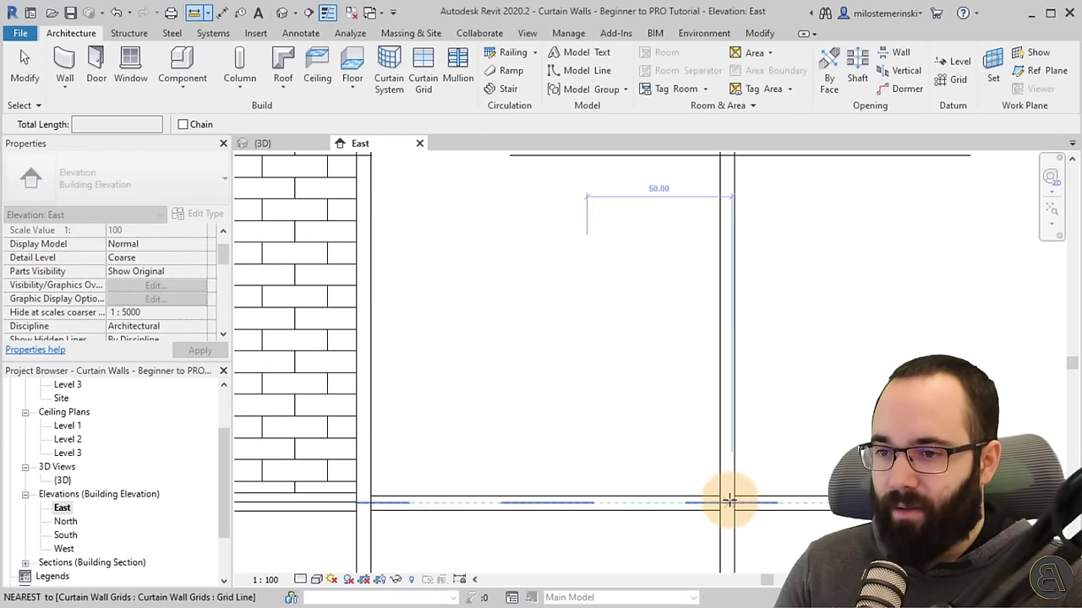
left_click(736, 451)
middle_click_drag(736, 451, 707, 355)
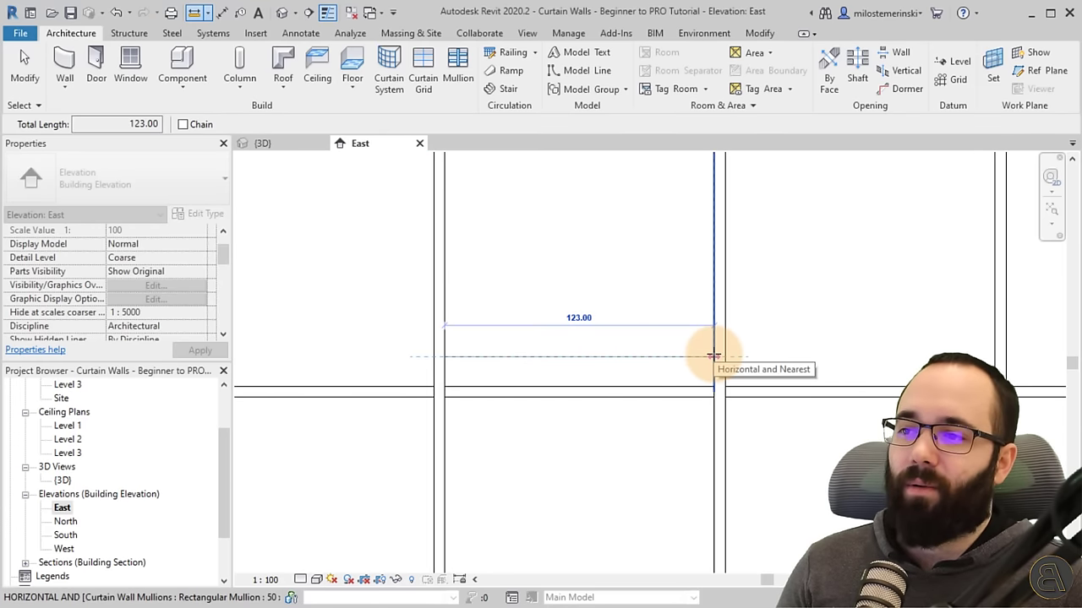
scroll(714, 355, "down", 4)
key("Escape")
key("Escape")
Step: Try to measure the width of a middle bay of the curtain wall between its vertical mullions
scroll(581, 223, "up", 2)
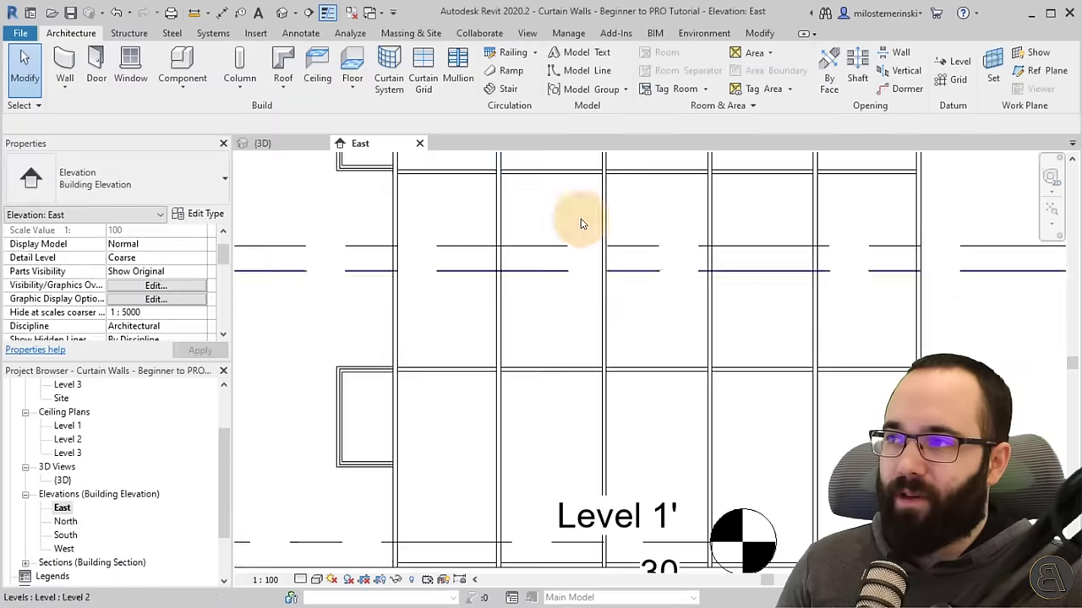
left_click(195, 12)
left_click(603, 346)
scroll(604, 346, "up", 2)
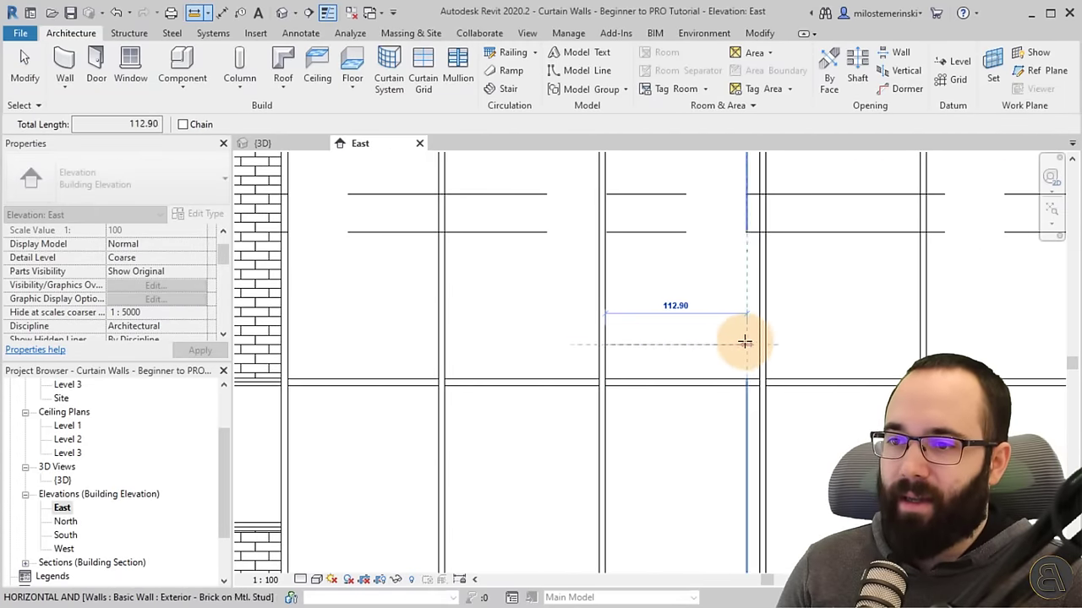
scroll(603, 307, "down", 3)
key("Escape")
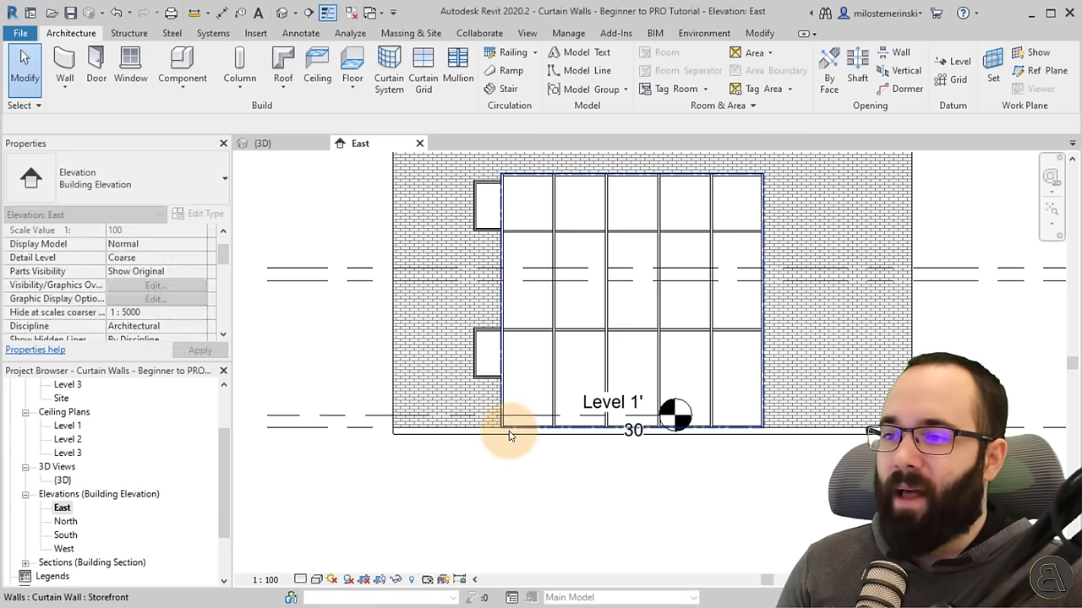
Step: Widen the Storefront curtain wall past the two adjacent house windows to about 717 overall
left_click(503, 425)
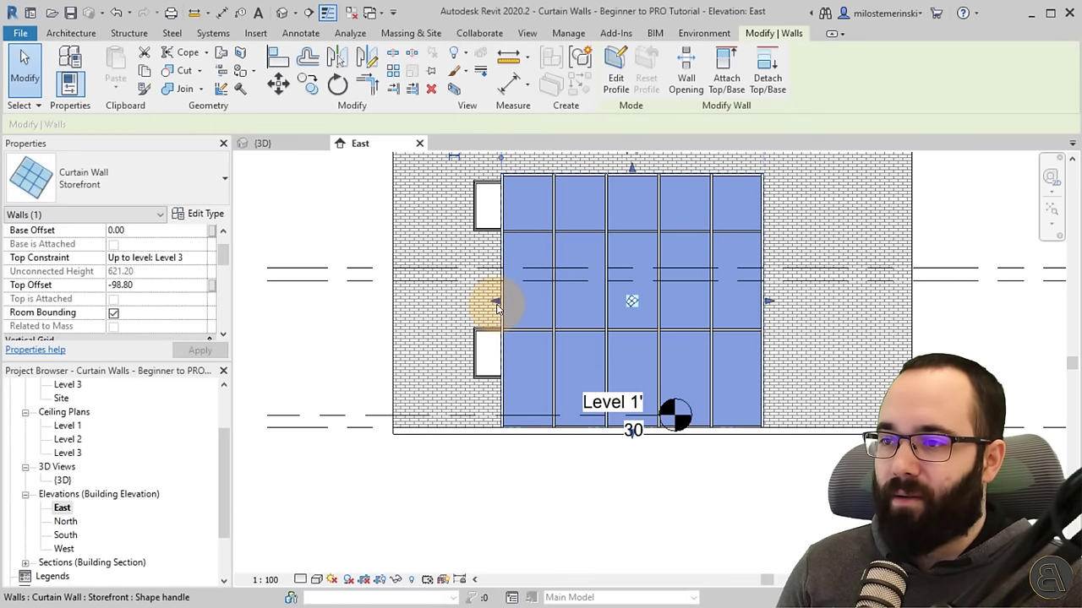
left_click_drag(495, 302, 467, 309)
key("Escape")
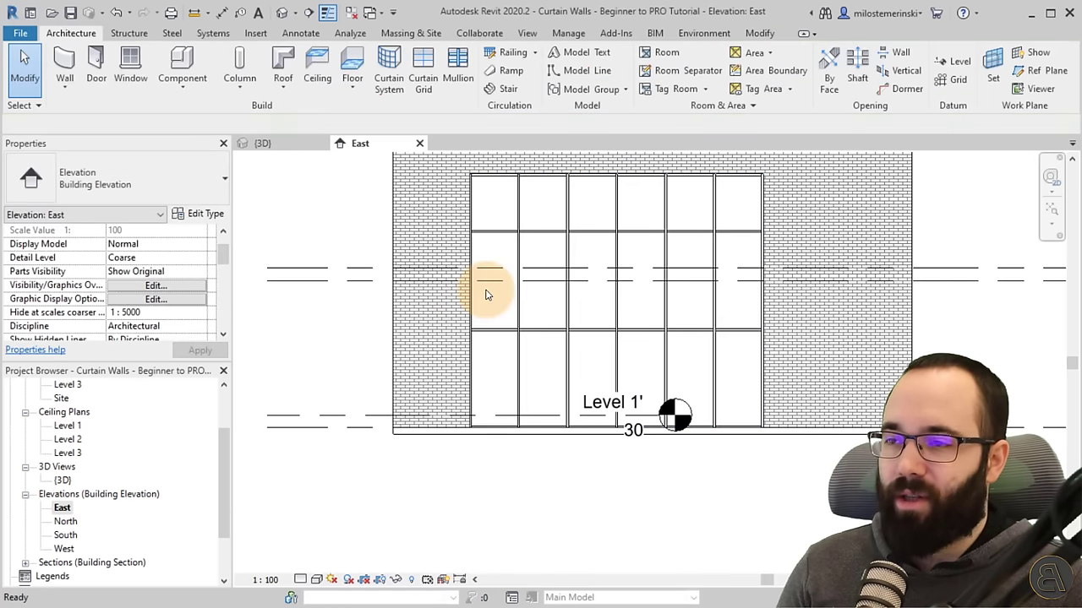
Step: Measure the width of the widened wall's second bay between its vertical mullions
left_click(196, 13)
scroll(551, 292, "up", 4)
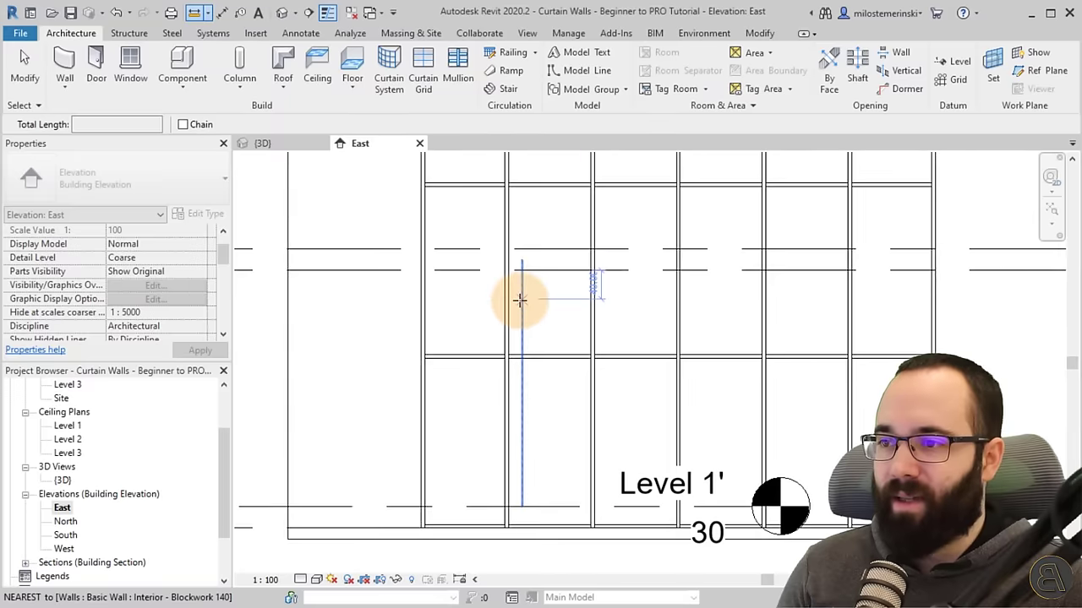
left_click(508, 298)
left_click(589, 299)
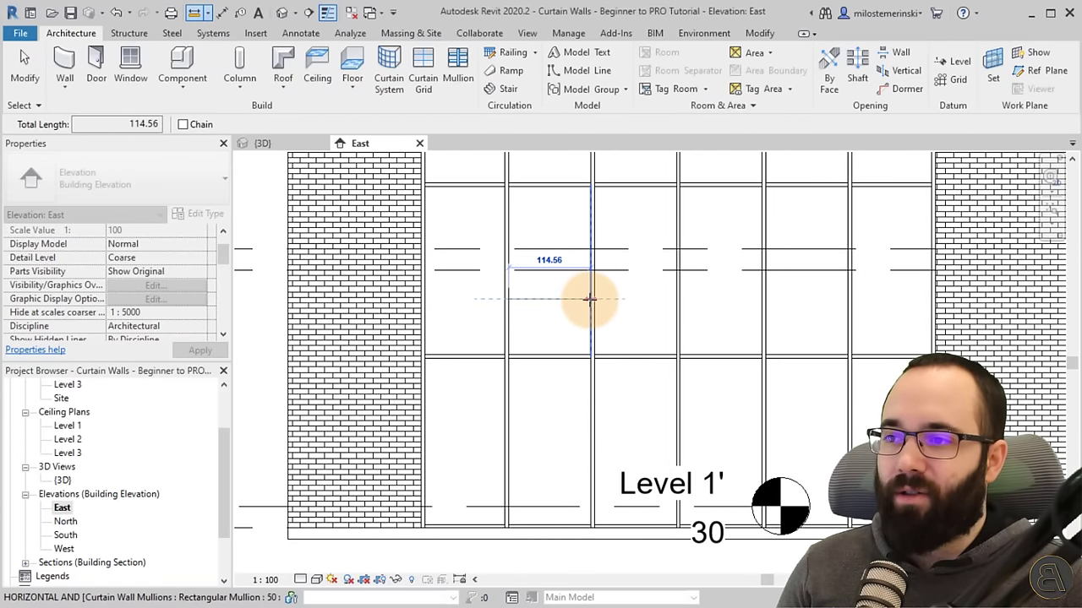
key("Escape")
key("Escape")
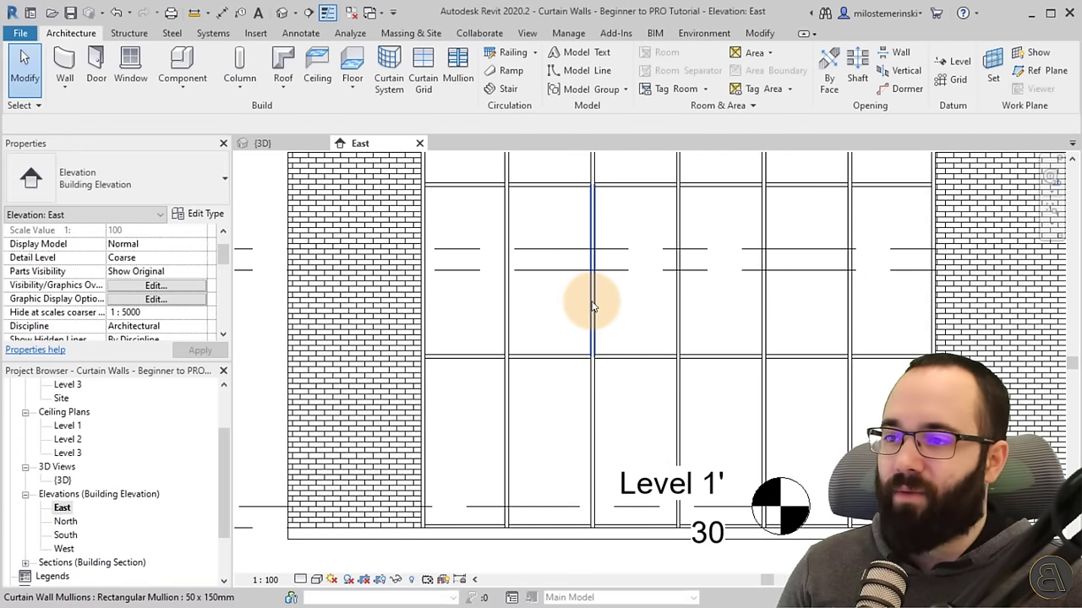
Step: Measure the width of the widened wall's third bay for comparison with the second
left_click(196, 13)
left_click(595, 314)
left_click(672, 313)
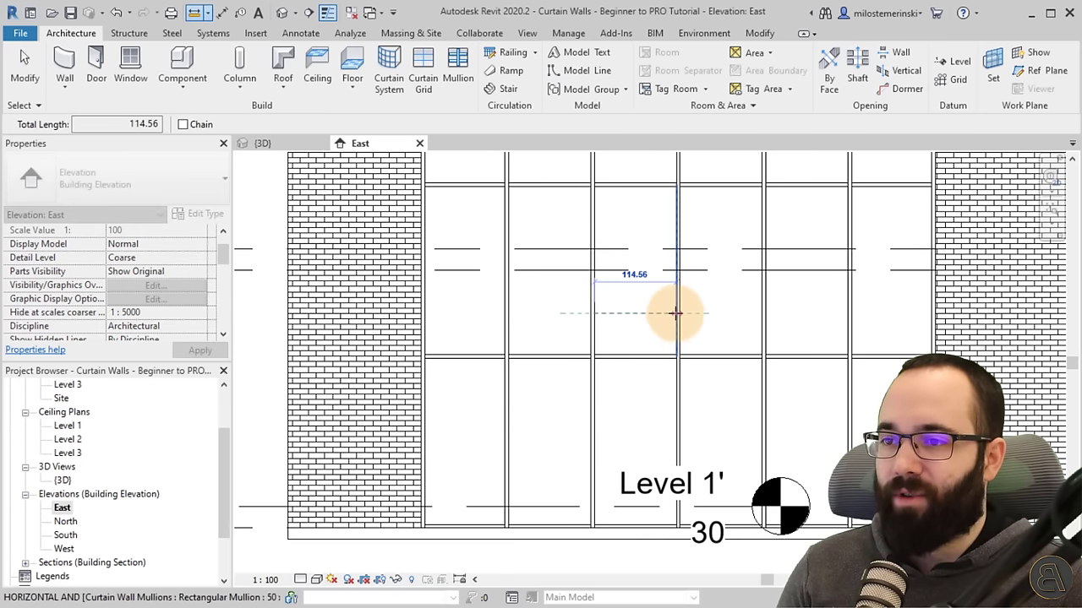
key("Escape")
key("Escape")
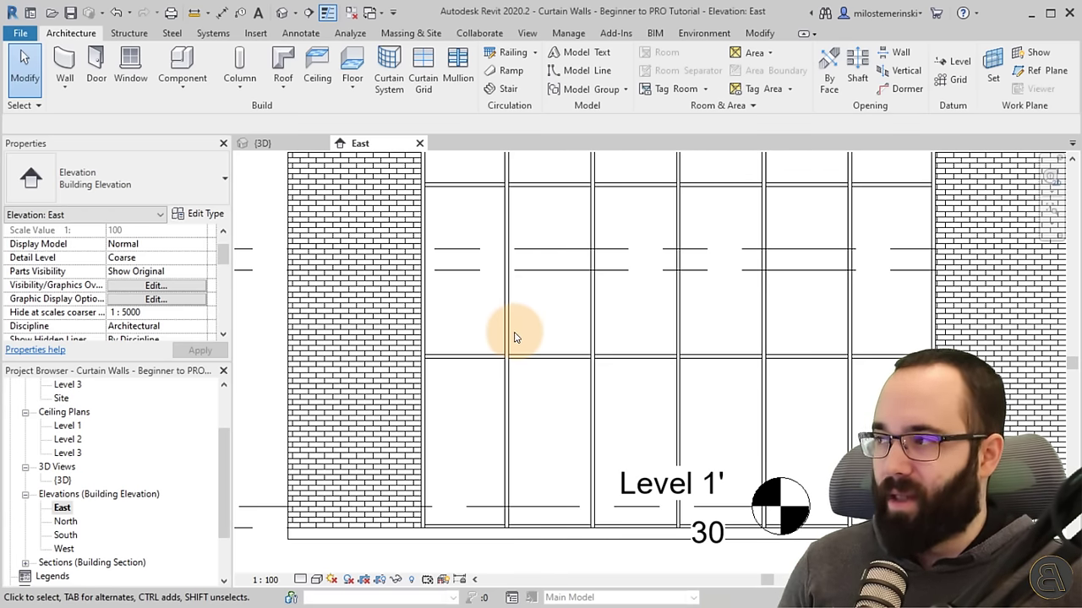
Step: Return to the 3D view and open the type properties of the Storefront curtain wall
left_click(304, 148)
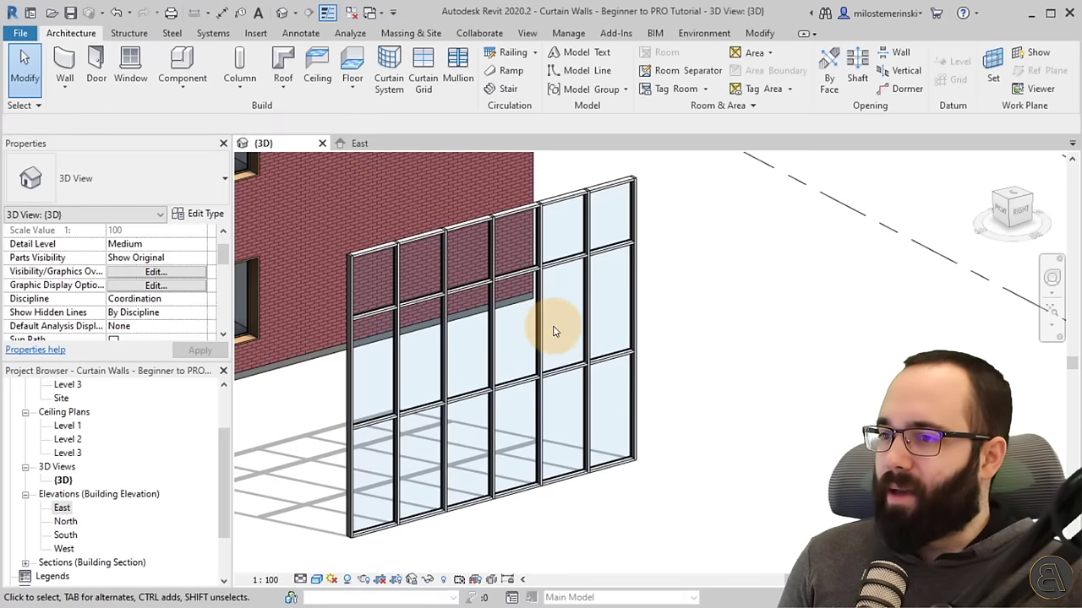
middle_click_drag(550, 330, 499, 465, "shift")
left_click(497, 469)
left_click(496, 471)
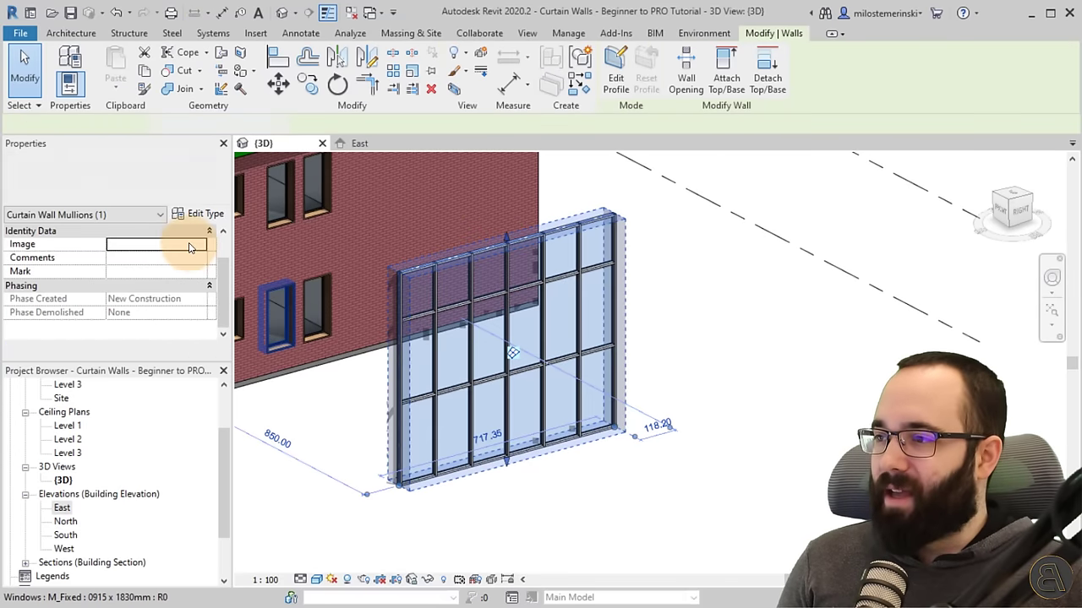
left_click(194, 222)
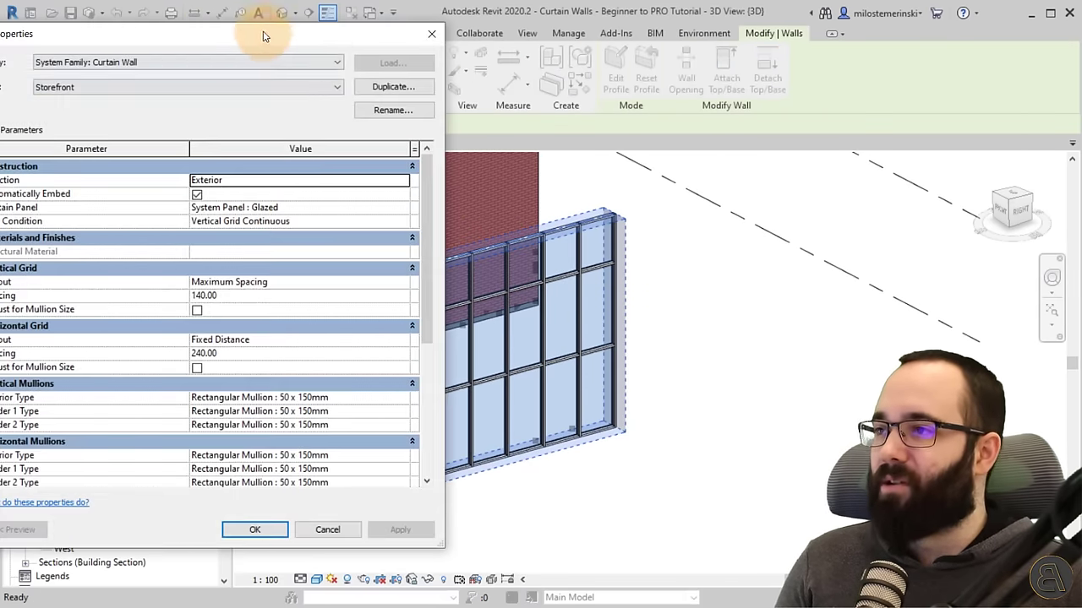
Step: Review the Interior, Border 1 and Border 2 types for vertical and horizontal mullions against the curtain wall in the model
left_click_drag(261, 25, 380, 38)
scroll(438, 296, "down", 3)
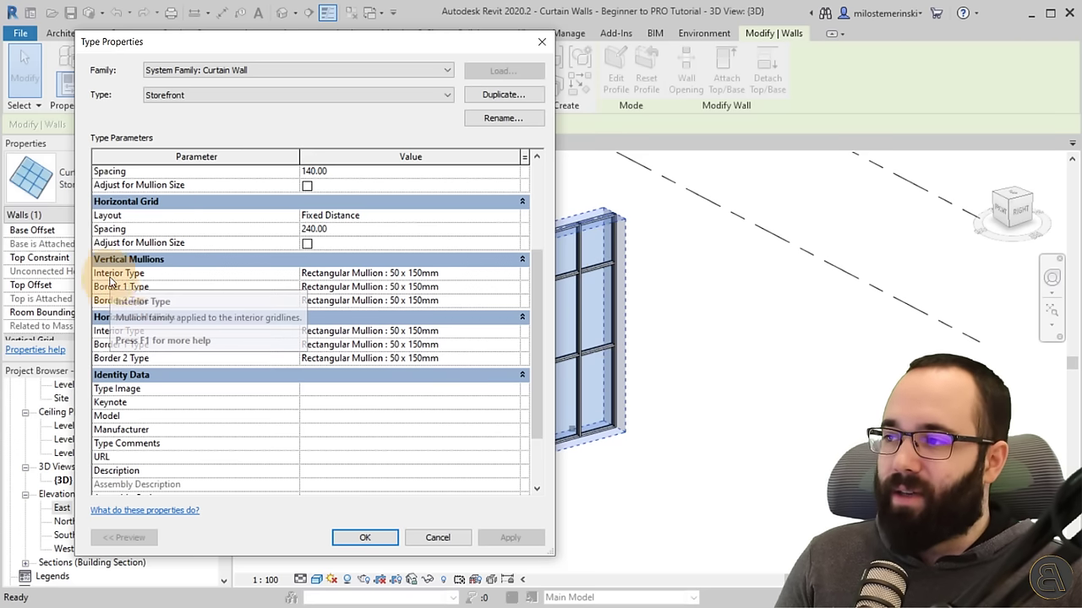
left_click_drag(464, 43, 271, 44)
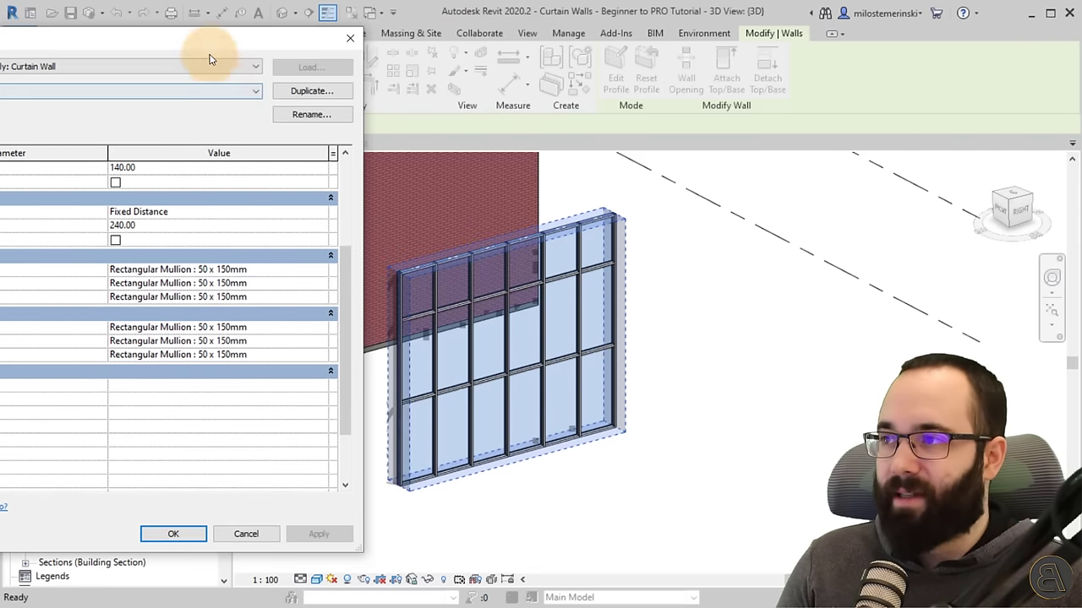
left_click_drag(203, 38, 458, 46)
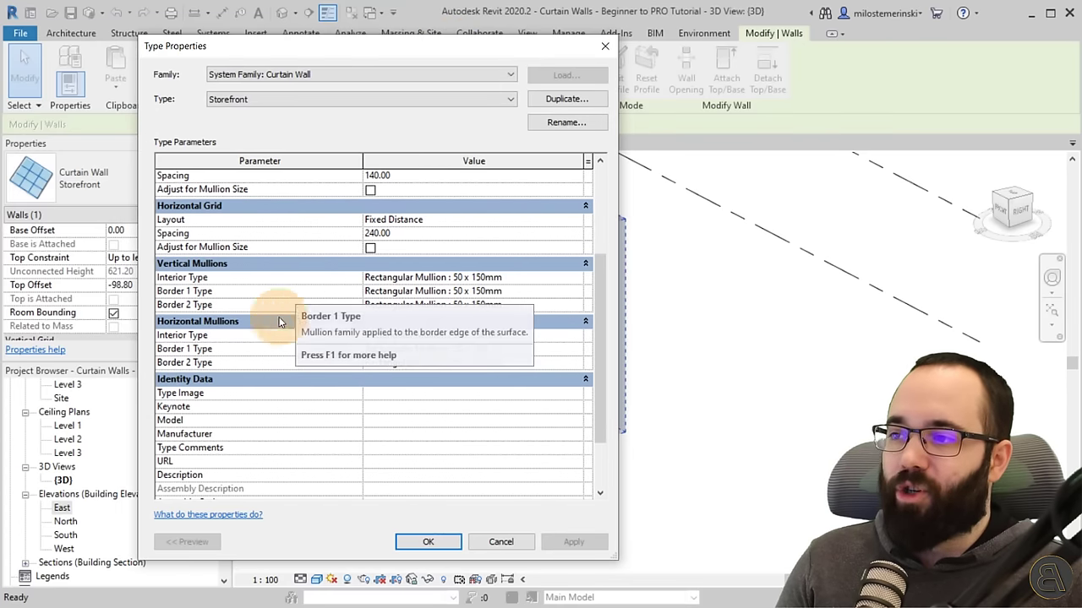
left_click_drag(390, 47, 304, 55)
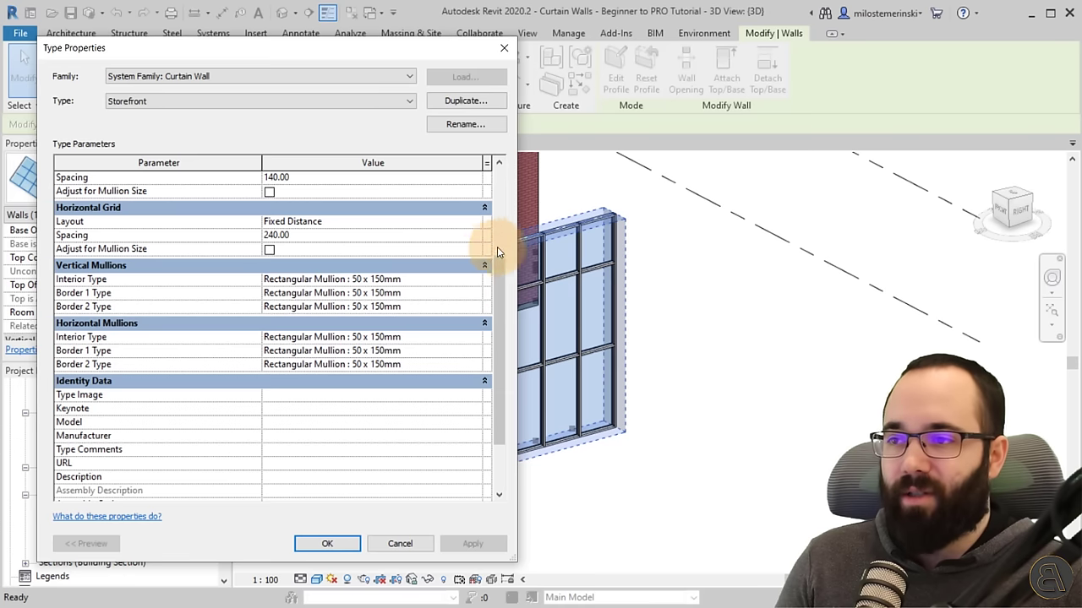
Step: Set the Interior Type of both vertical and horizontal mullions to Rectangular Mullion : 30mm Square, apply it and deselect the wall
left_click(477, 284)
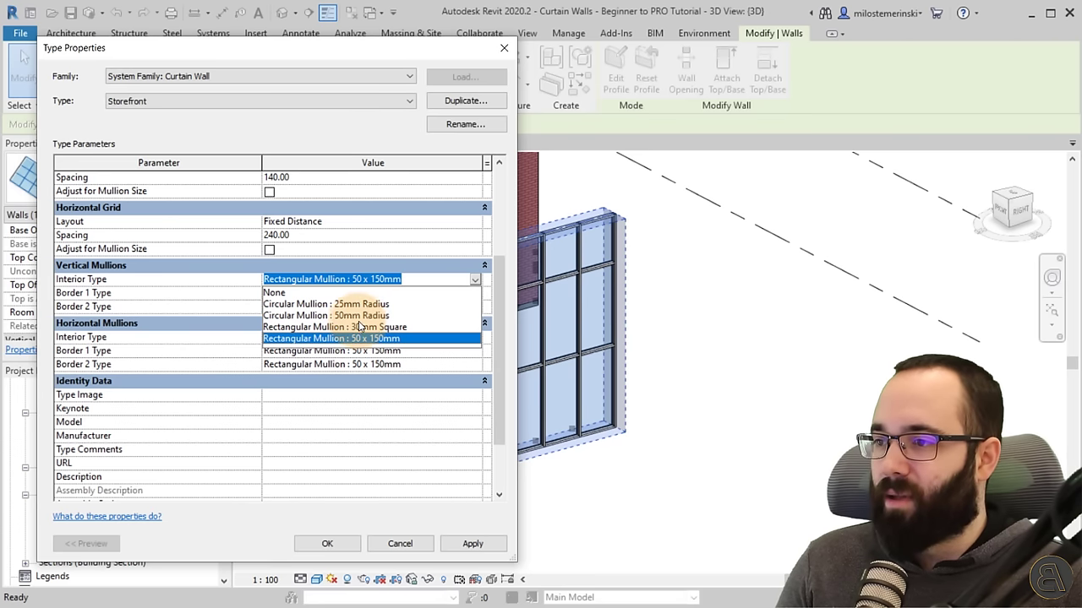
left_click(400, 327)
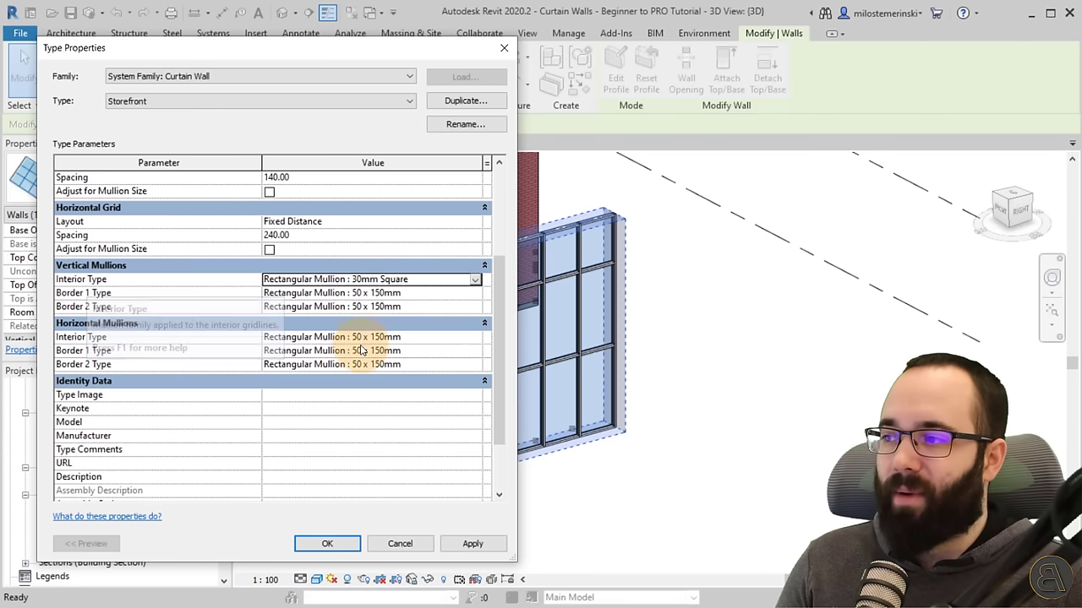
left_click(471, 340)
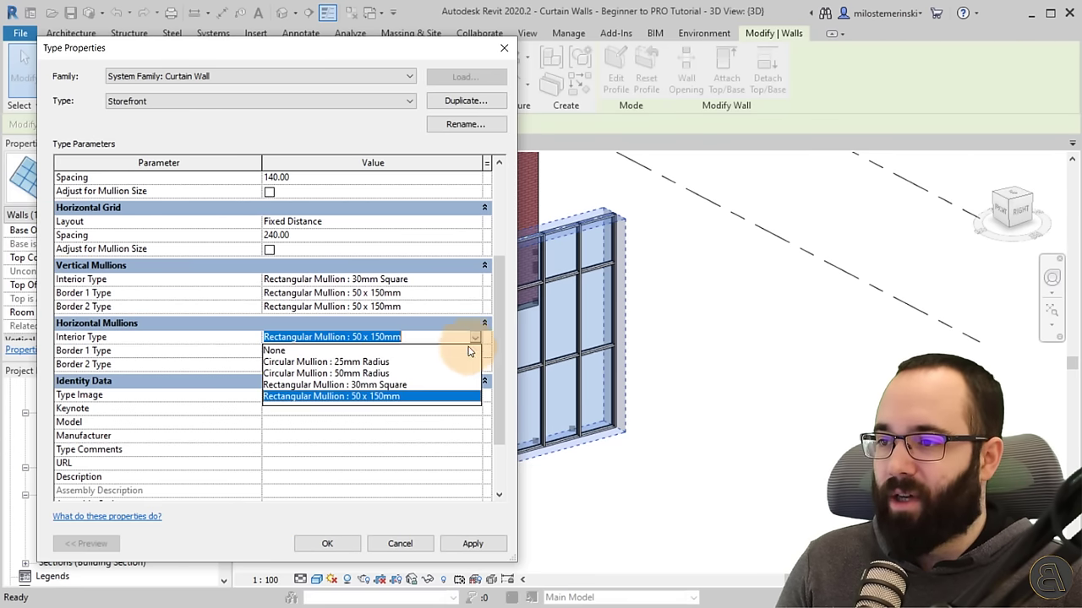
left_click(355, 384)
left_click(475, 547)
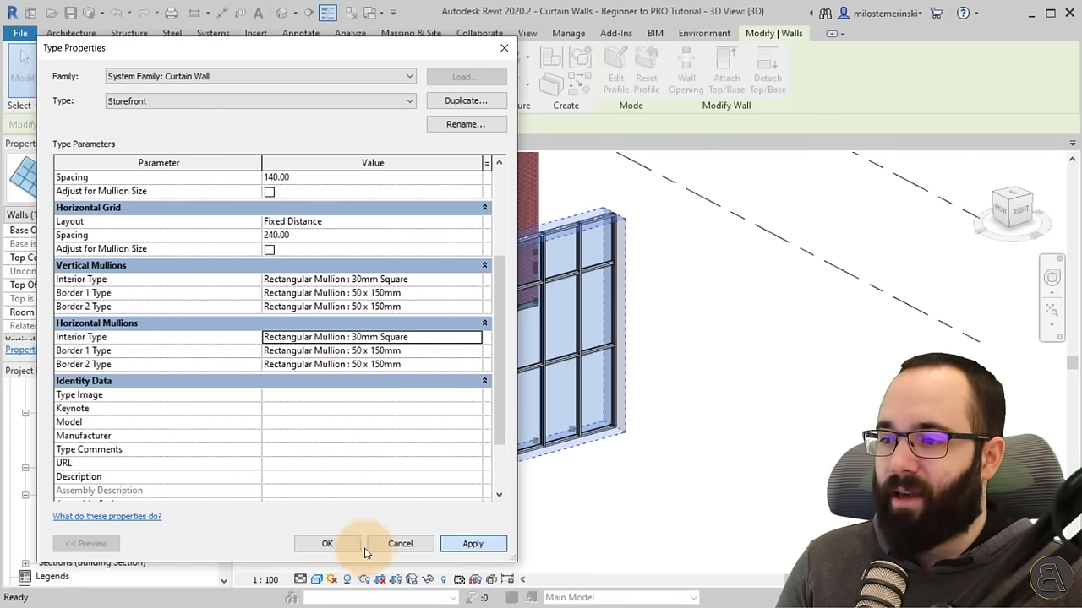
left_click(338, 543)
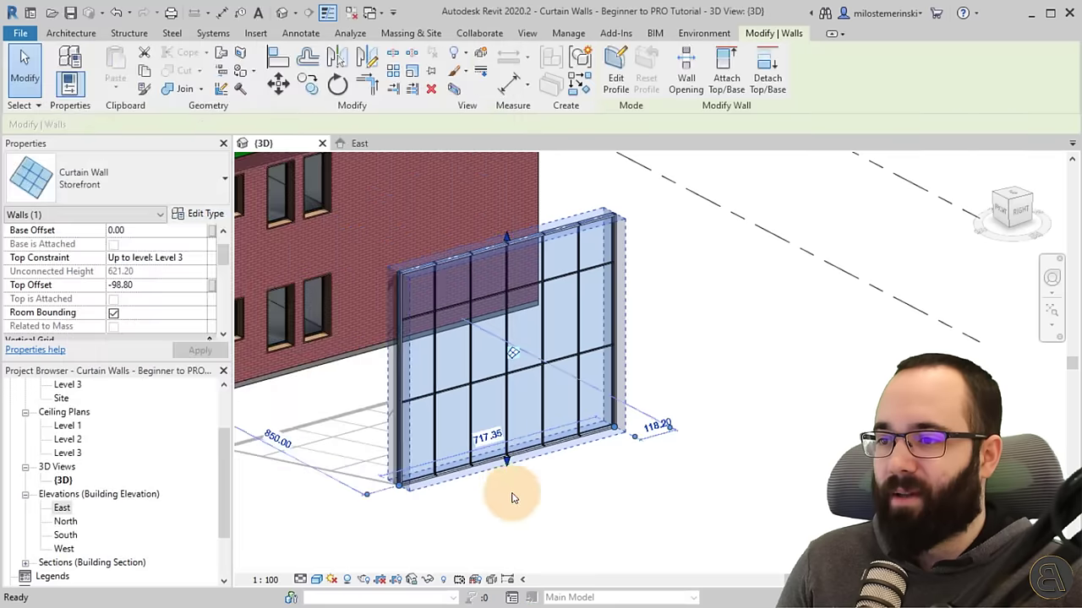
left_click(577, 496)
Step: Inspect the joints between interior and border mullions along the wall's bottom and top edges, and select a top border mullion
scroll(592, 422, "up", 5)
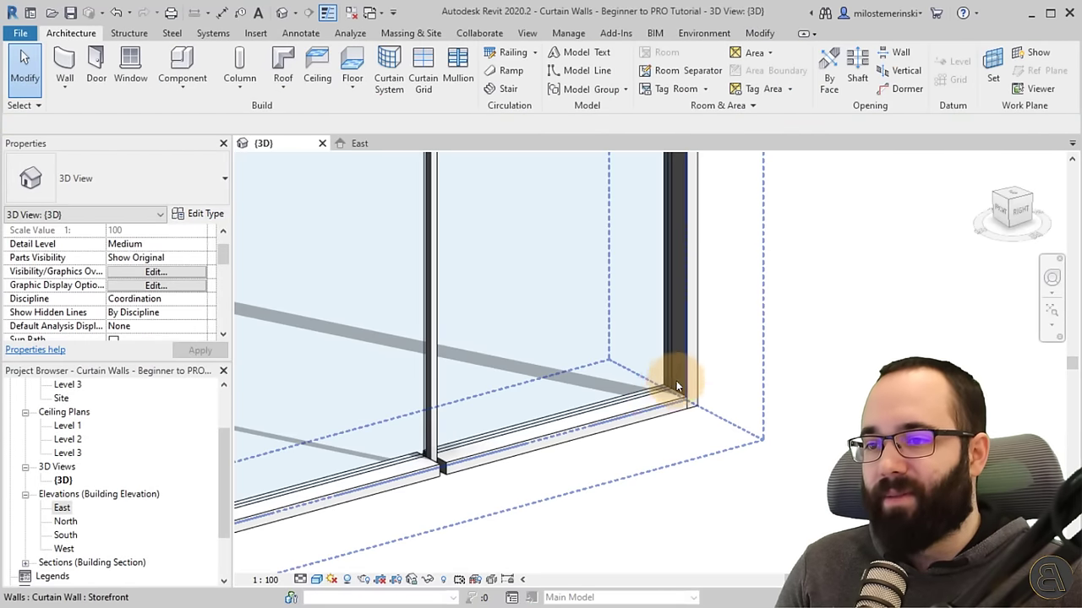
scroll(414, 457, "up", 4)
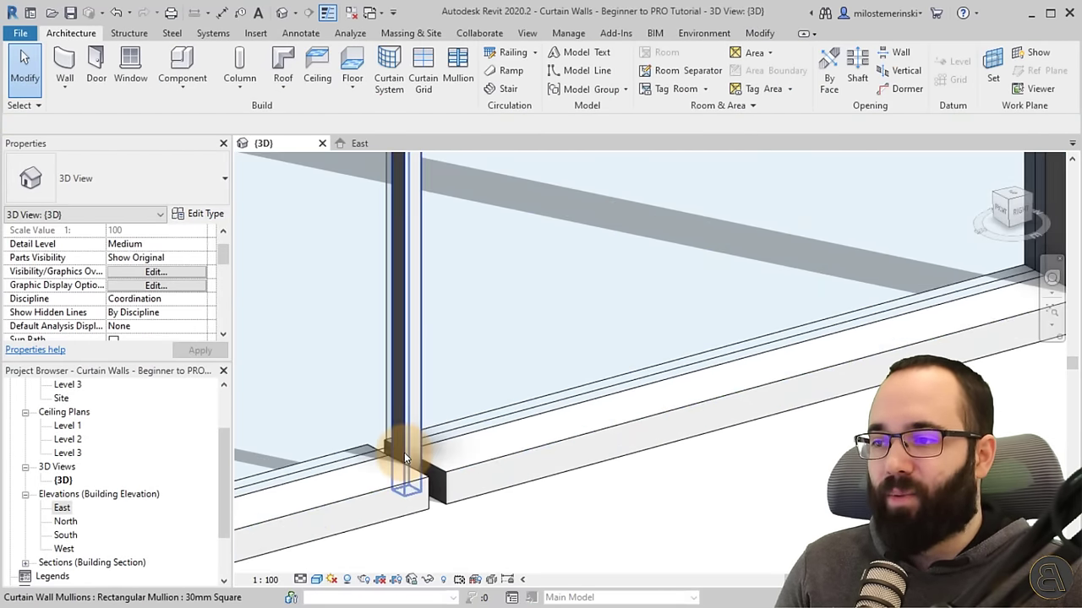
scroll(394, 446, "down", 6)
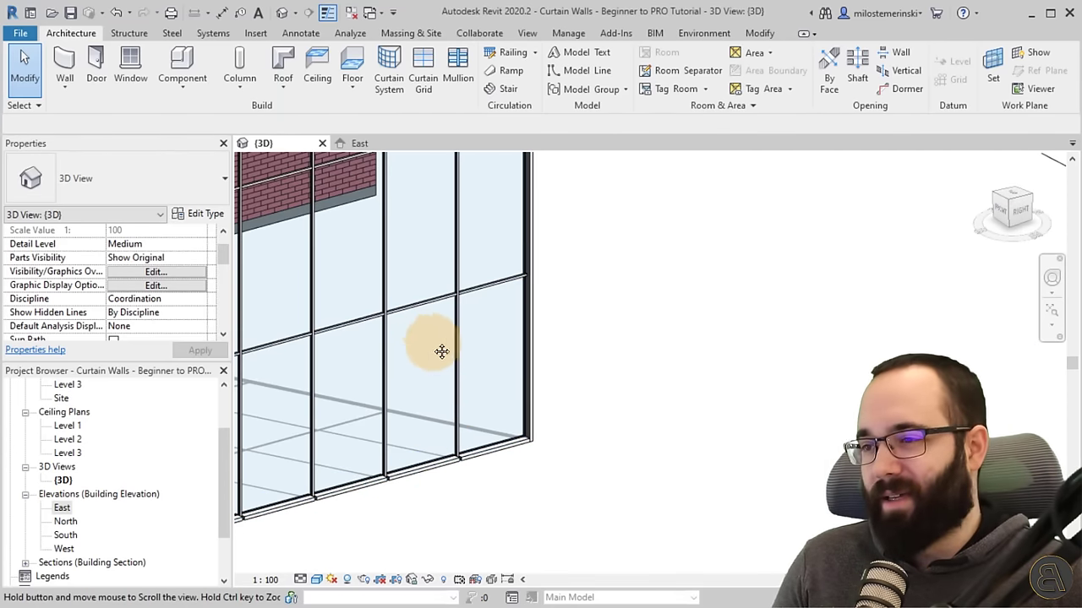
scroll(463, 428, "up", 3)
middle_click_drag(463, 428, 423, 338, "shift")
scroll(397, 211, "up", 5)
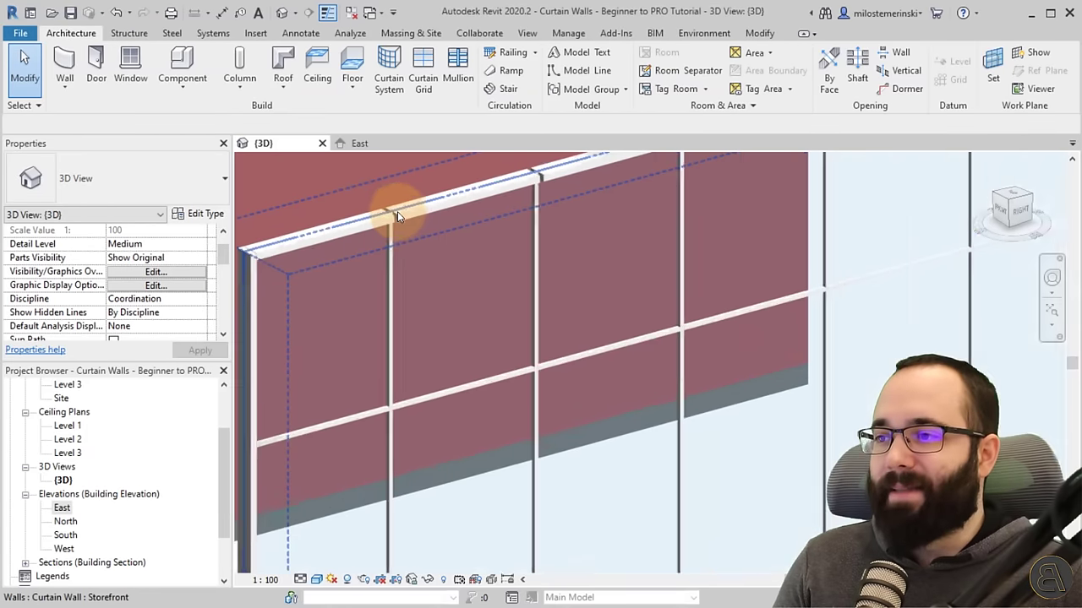
left_click(378, 241)
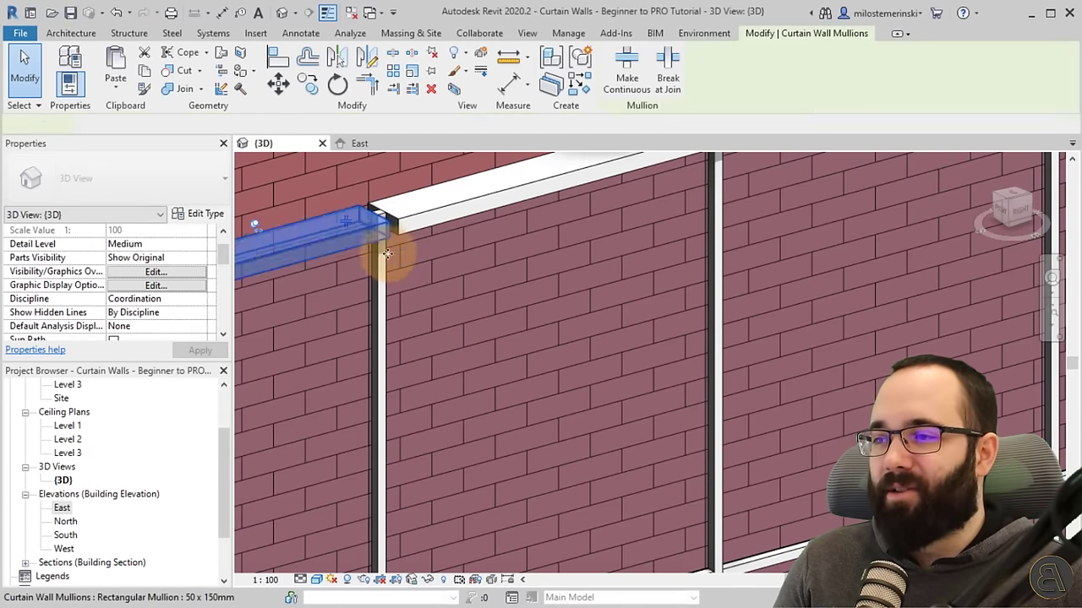
Step: Toggle the join between the selected top border mullion and the adjacent interior vertical mullion, and clear the selection
middle_click_drag(390, 291, 363, 278, "shift")
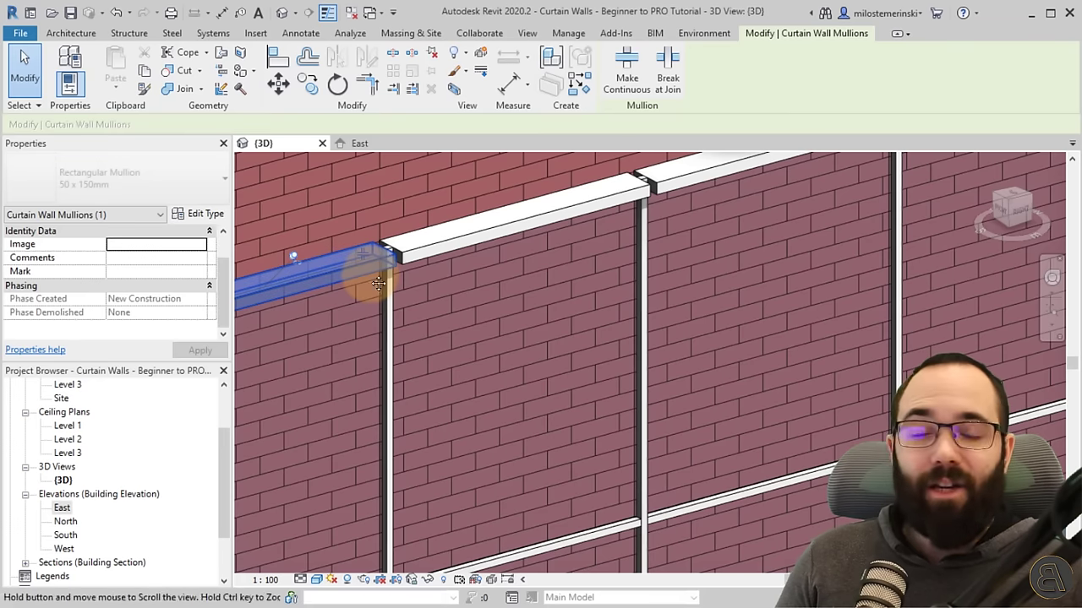
scroll(365, 263, "up", 3)
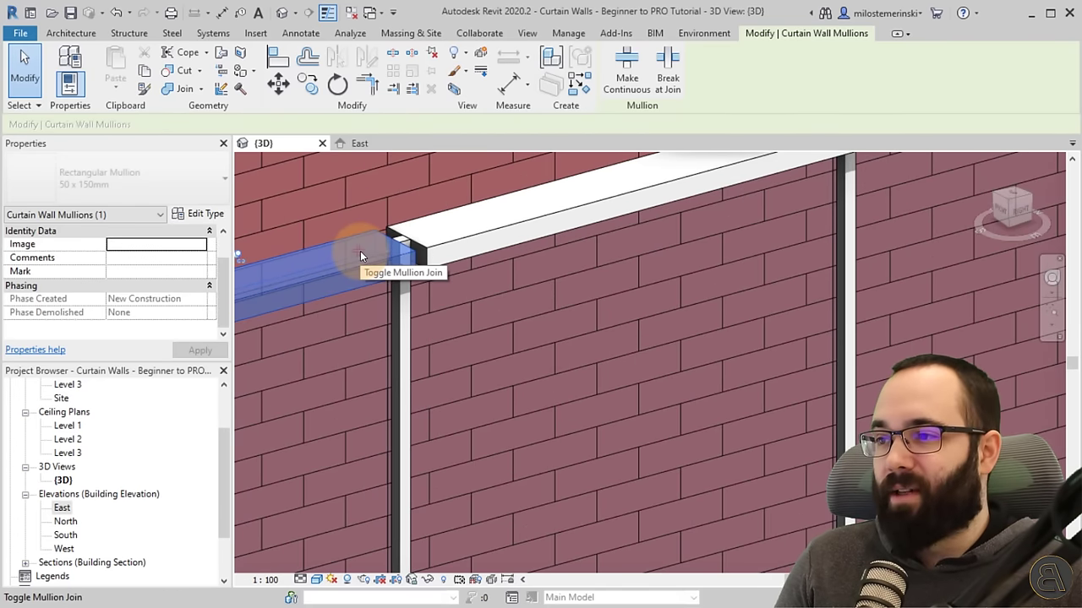
scroll(360, 251, "down", 5)
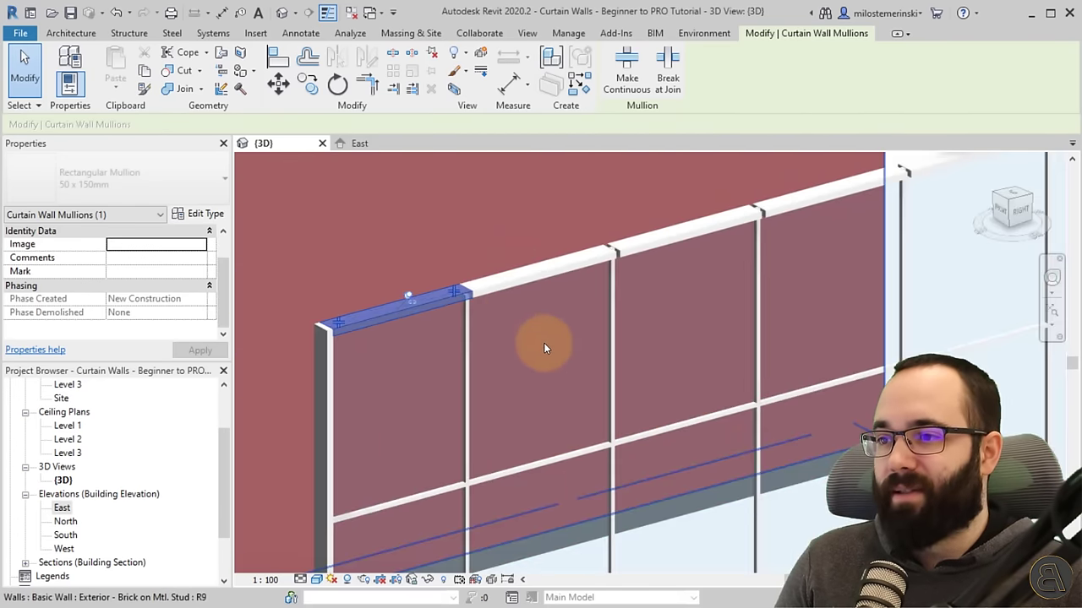
middle_click_drag(546, 345, 442, 288)
scroll(442, 290, "down", 3)
key("Escape")
Step: Make the bottom border mullions continuous at the first three interior vertical mullions by toggling their joins
middle_click_drag(524, 341, 524, 200)
scroll(326, 447, "up", 2)
left_click(326, 447)
key("Escape")
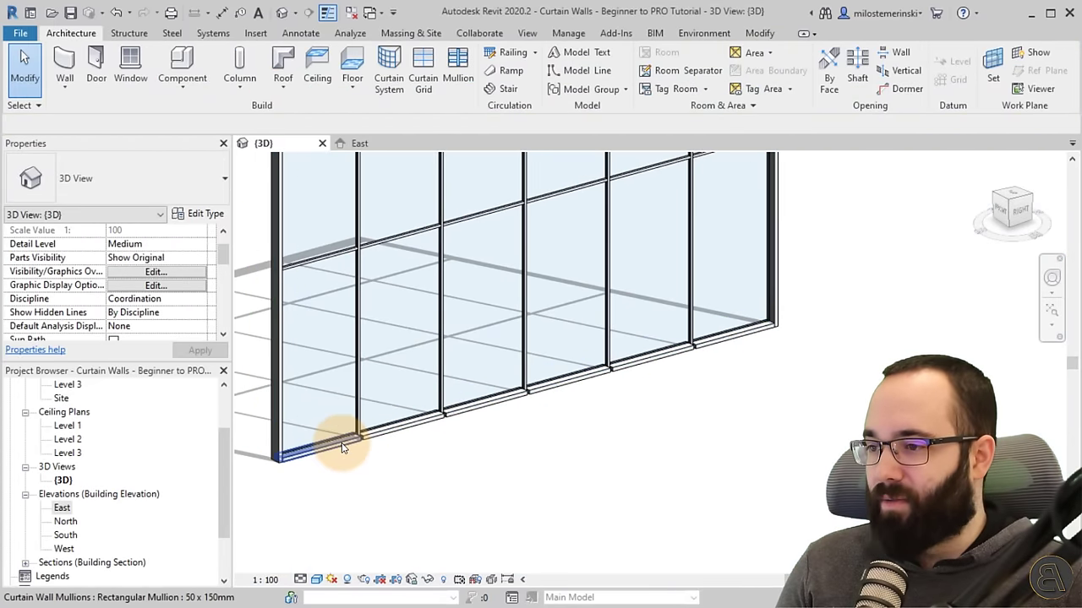
left_click(359, 443)
key("Escape")
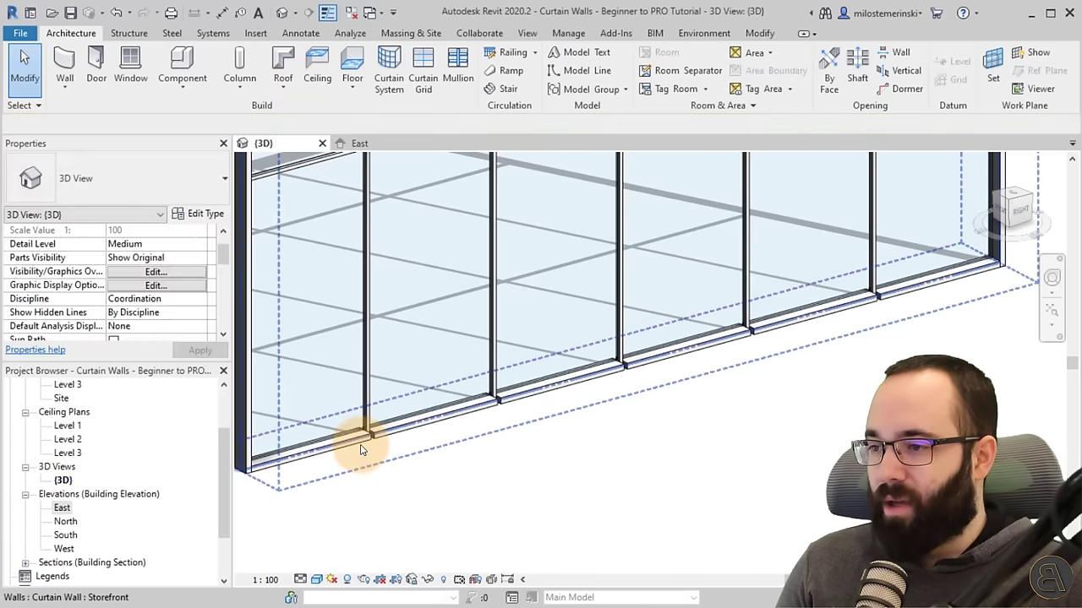
left_click(366, 429)
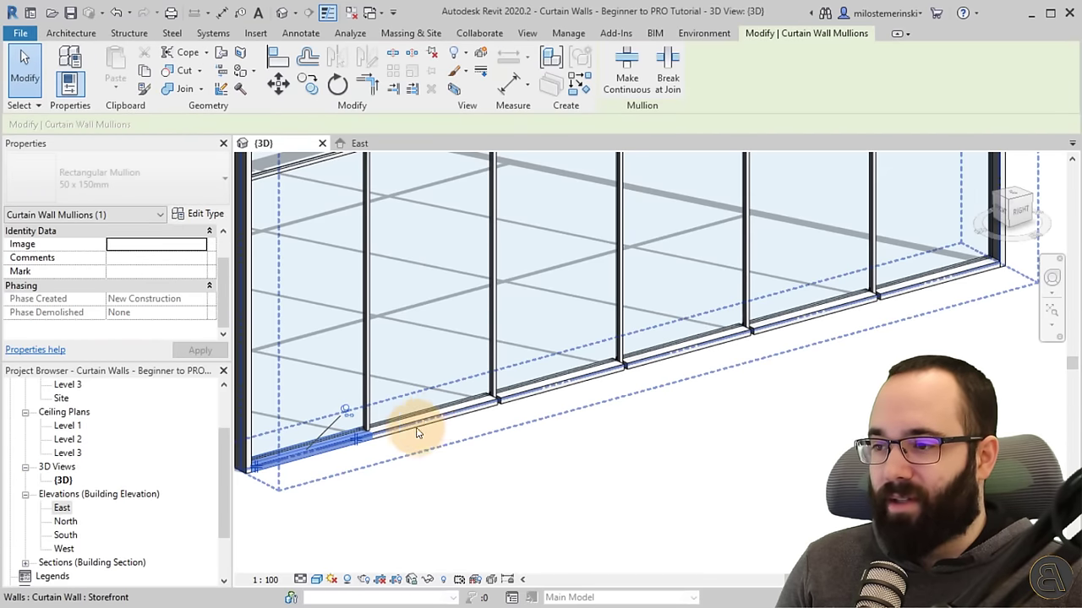
left_click(503, 400)
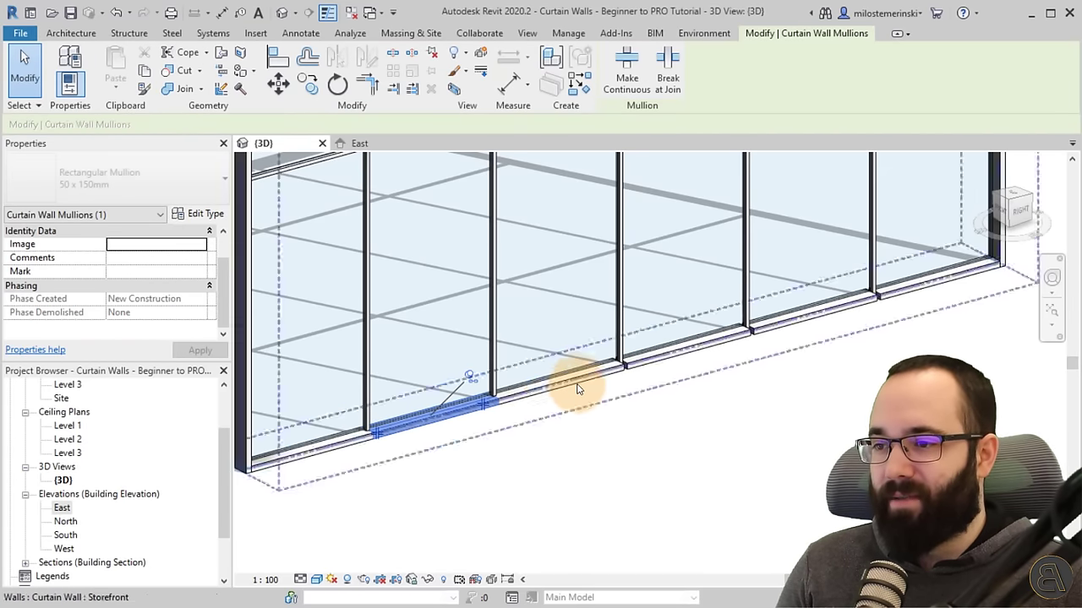
left_click(617, 367)
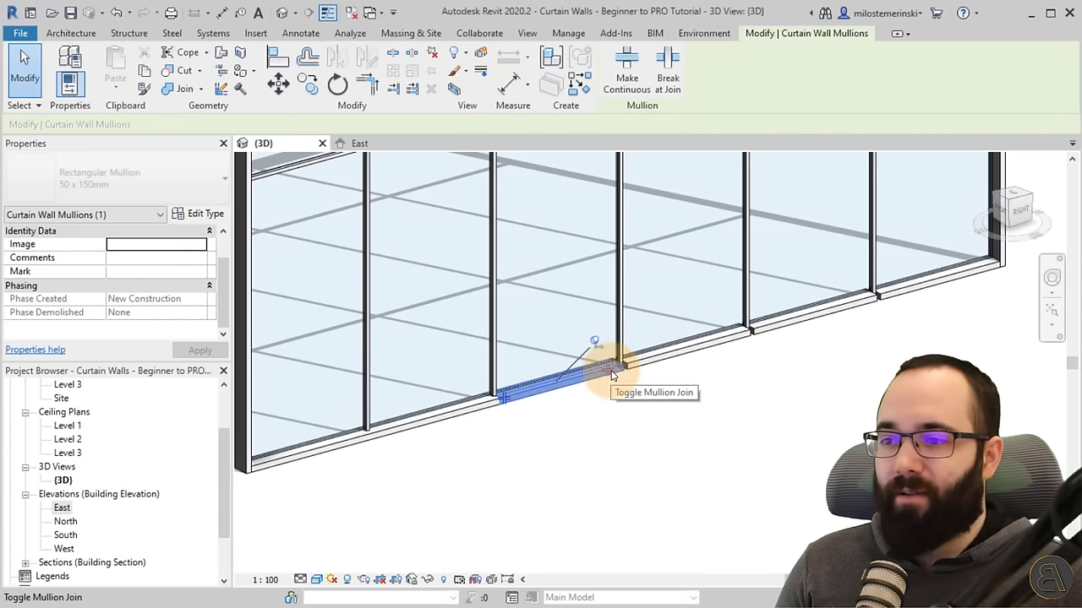
left_click(614, 375)
Step: Toggle the bottom border mullion joins at the remaining two interior vertical mullions and clear the selection
scroll(608, 376, "up", 3)
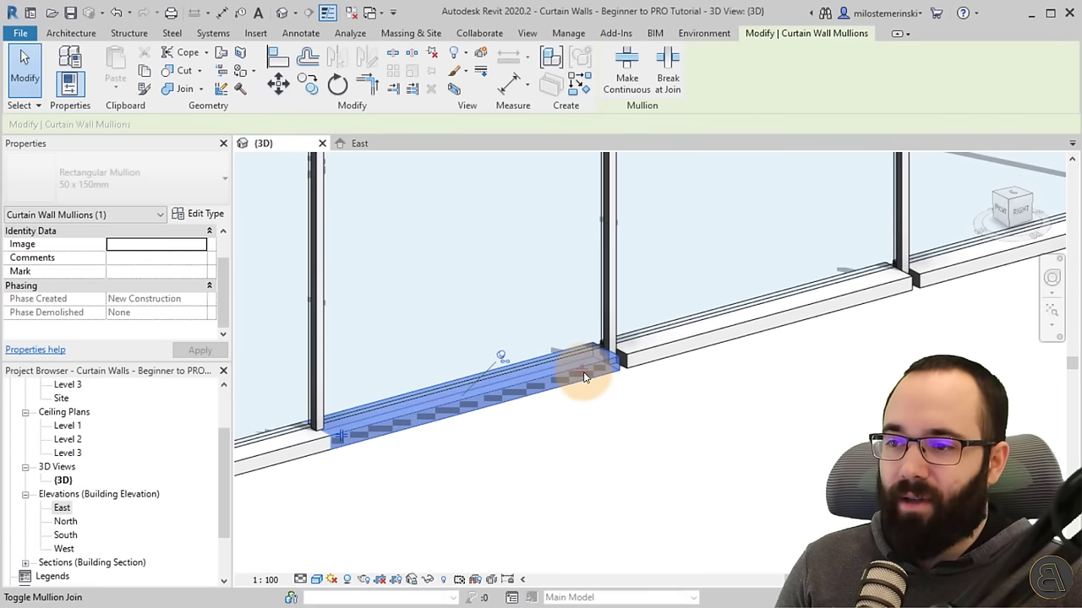
middle_click_drag(785, 369, 736, 361)
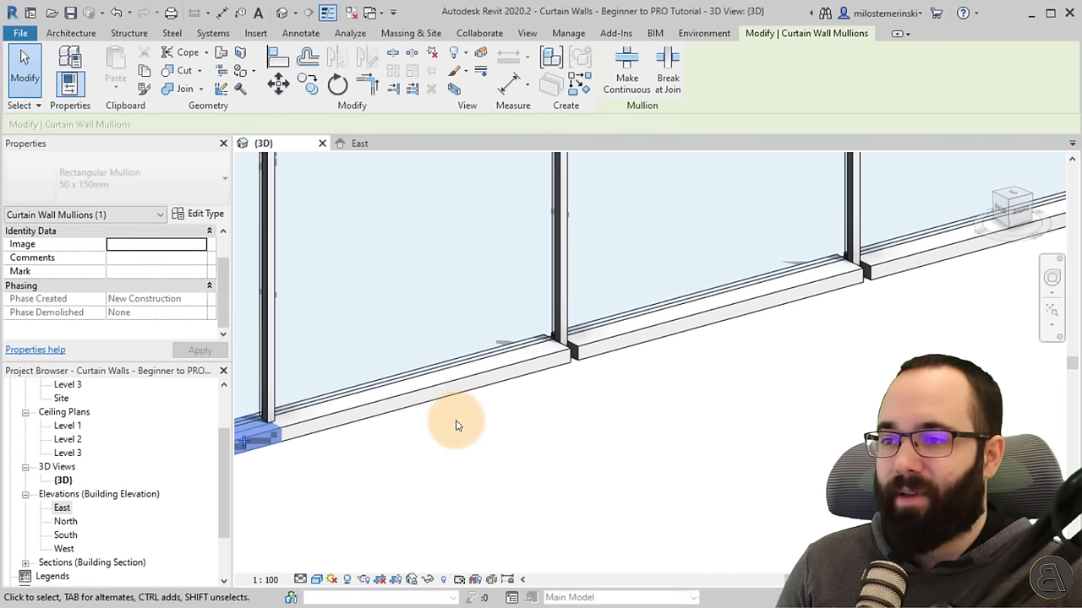
left_click(515, 376)
middle_click_drag(523, 363, 549, 351, "shift")
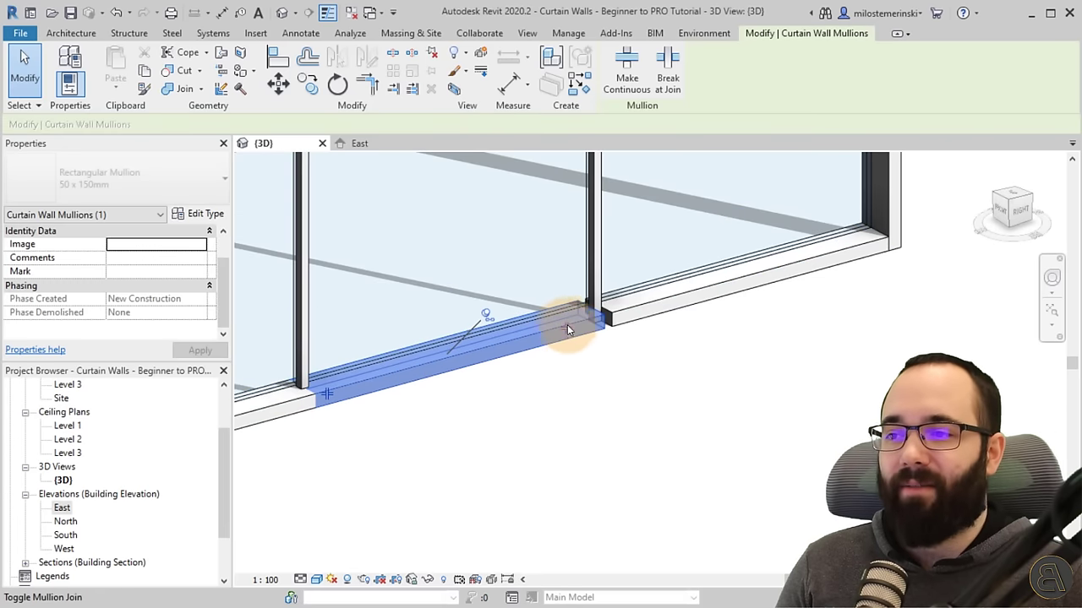
middle_click_drag(623, 358, 662, 442, "shift")
left_click(662, 442)
scroll(663, 442, "down", 5)
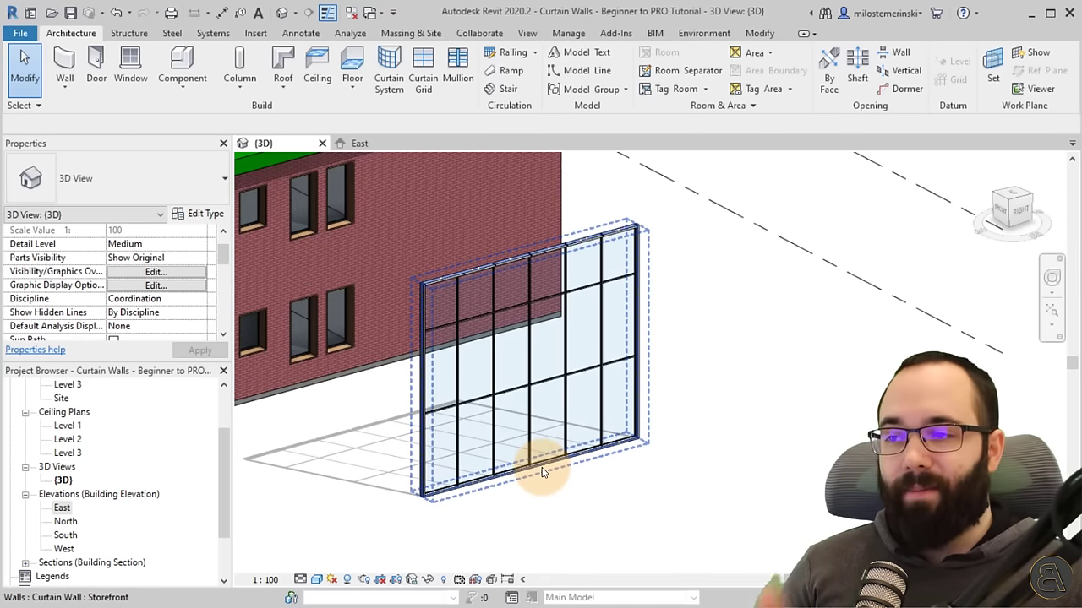
Step: Delete the freestanding Storefront curtain wall and open the Level 1 floor plan
left_click(544, 472)
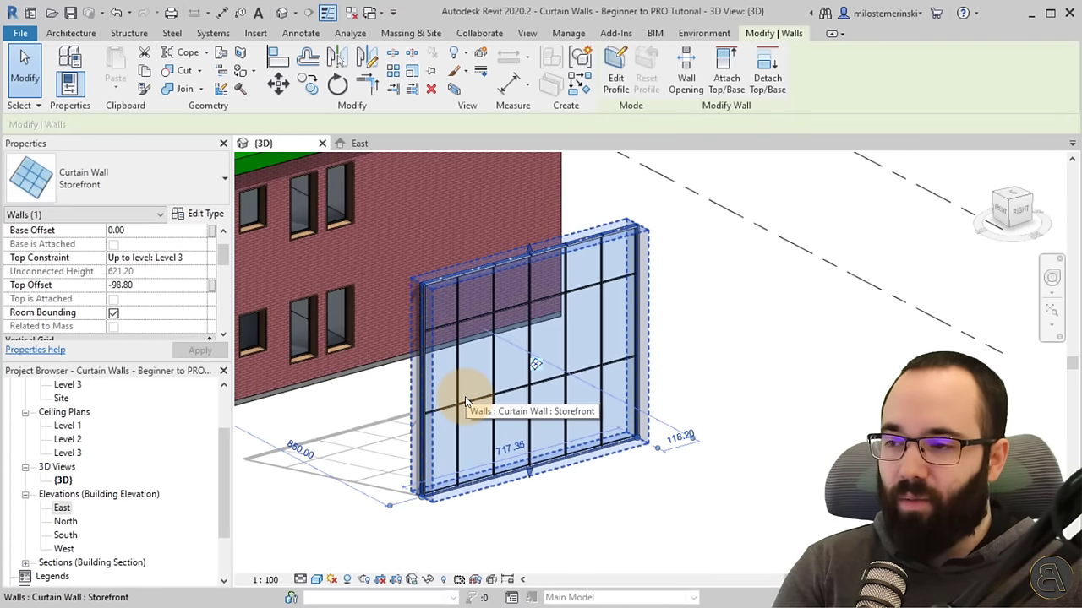
key("Delete")
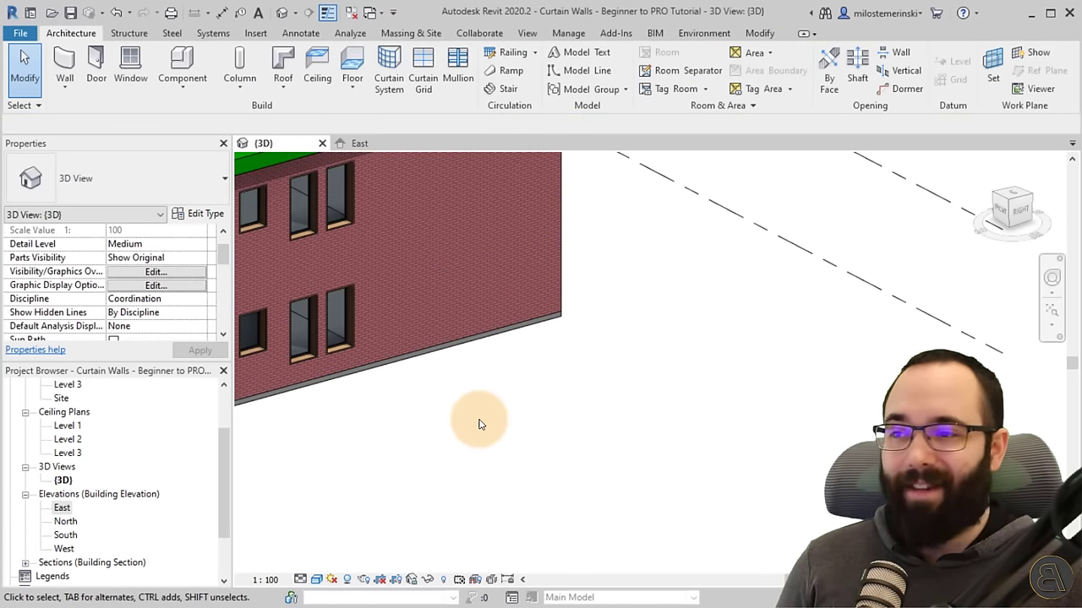
middle_click_drag(479, 424, 475, 449)
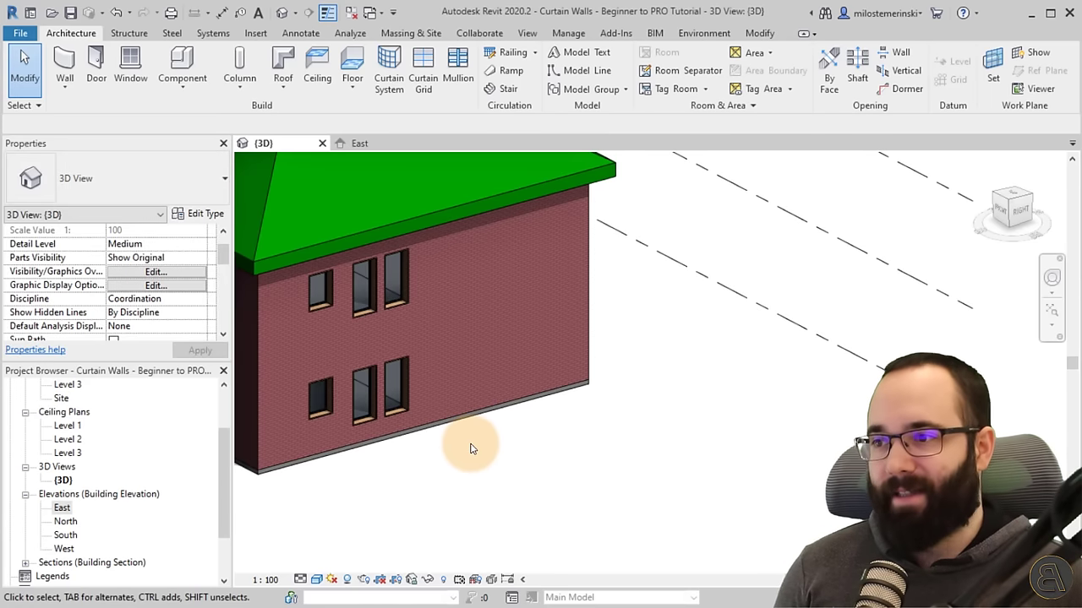
scroll(113, 459, "up", 3)
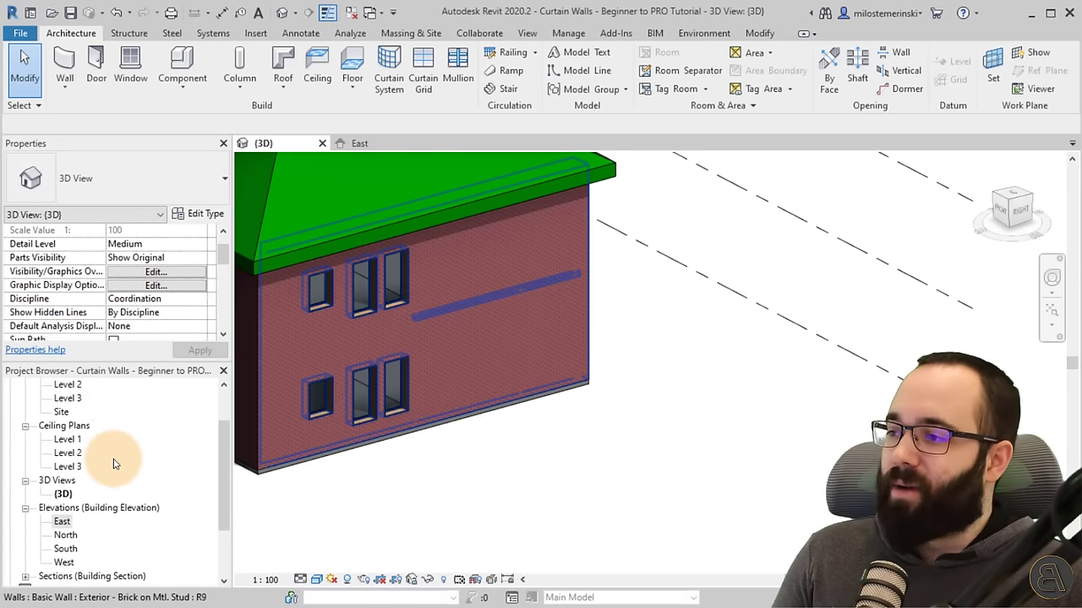
double_click(56, 423)
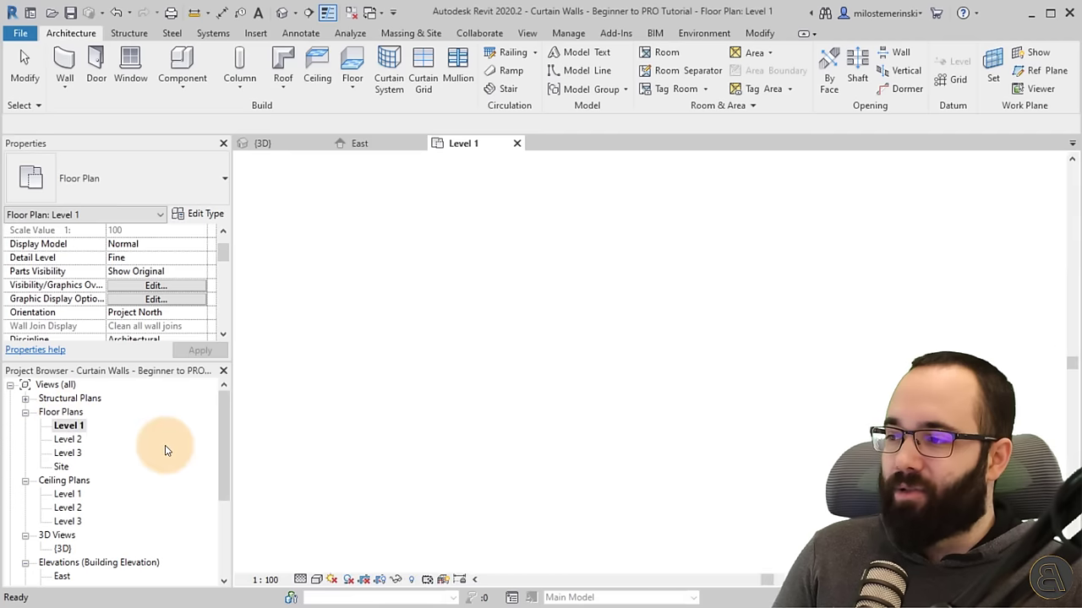
scroll(647, 333, "up", 6)
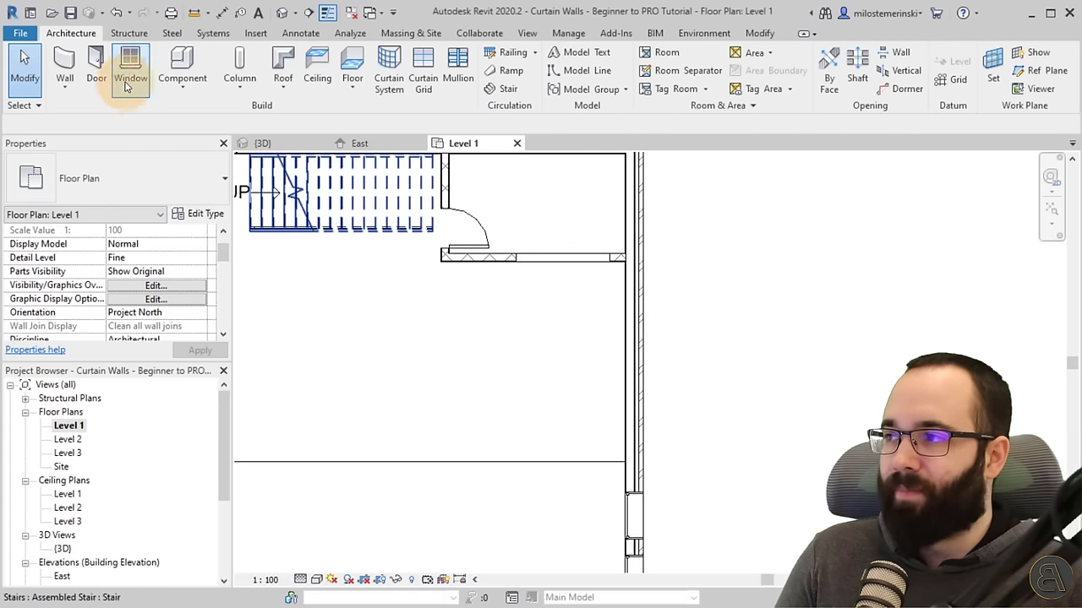
Step: Start a new Curtain Wall : Storefront with its top constraint up to Level 2 and a top offset of 260
left_click(60, 66)
left_click(128, 183)
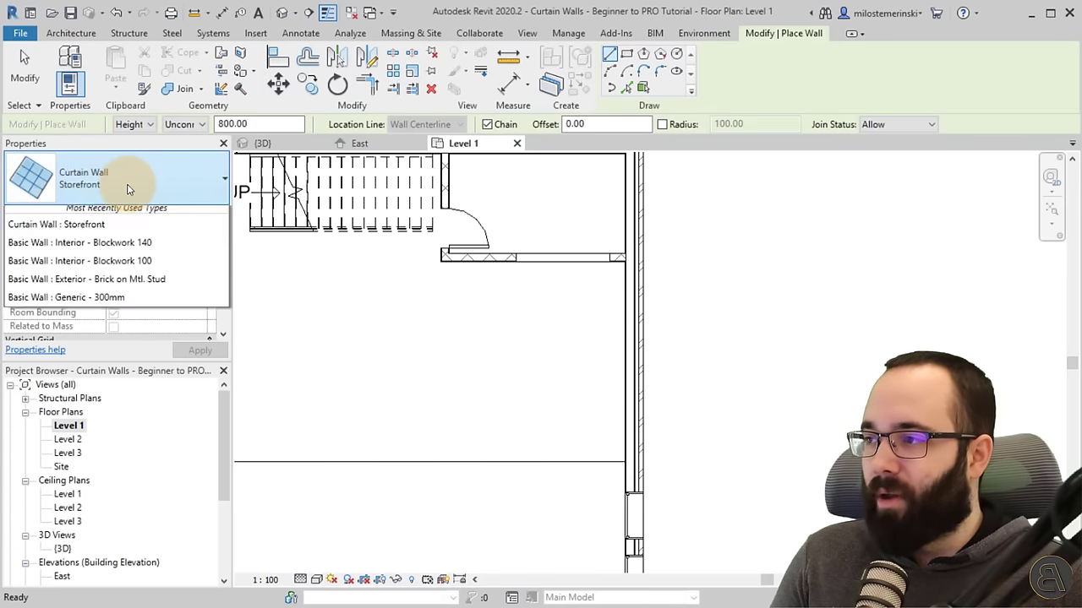
left_click(75, 448)
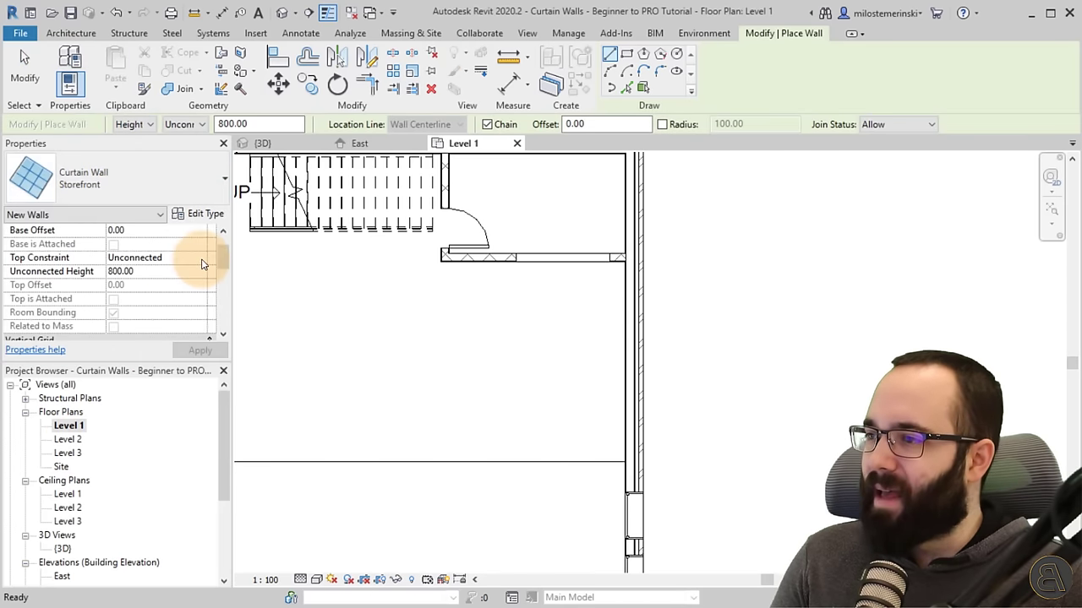
left_click(199, 258)
left_click(164, 305)
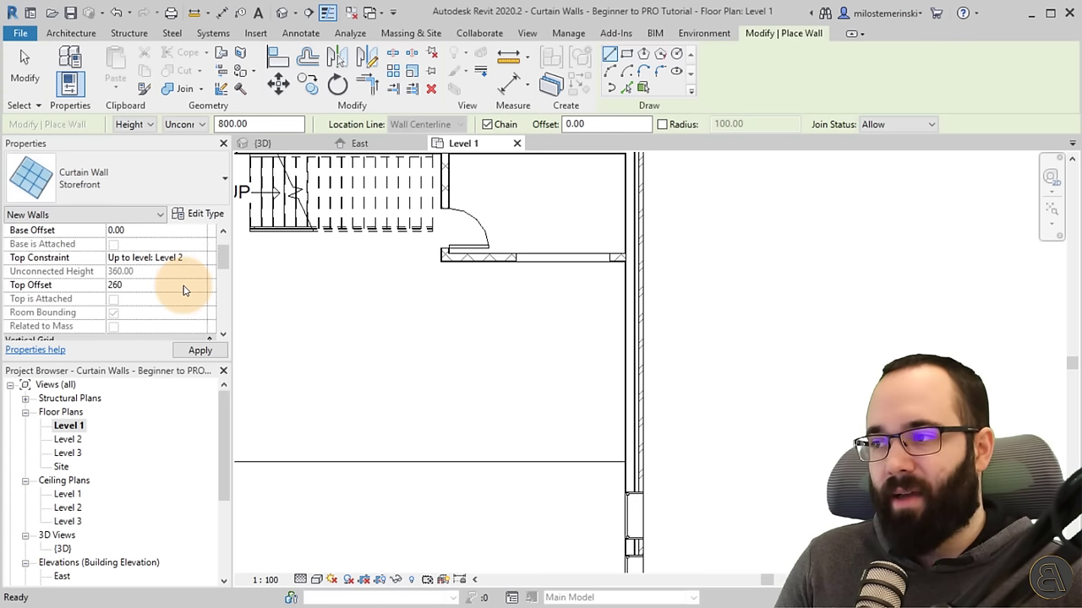
left_click(201, 349)
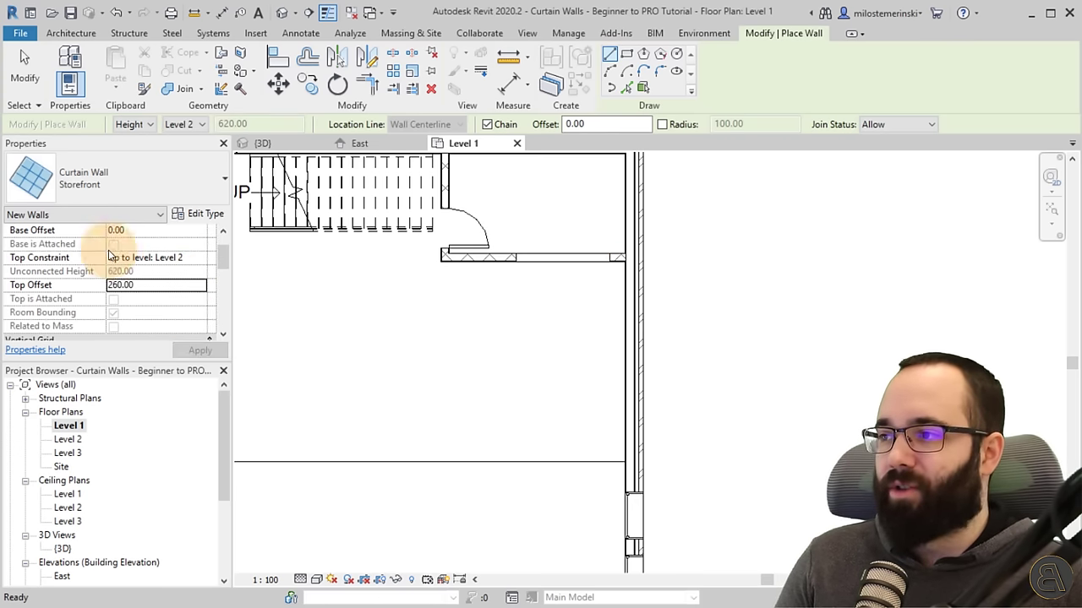
scroll(108, 255, "up", 1)
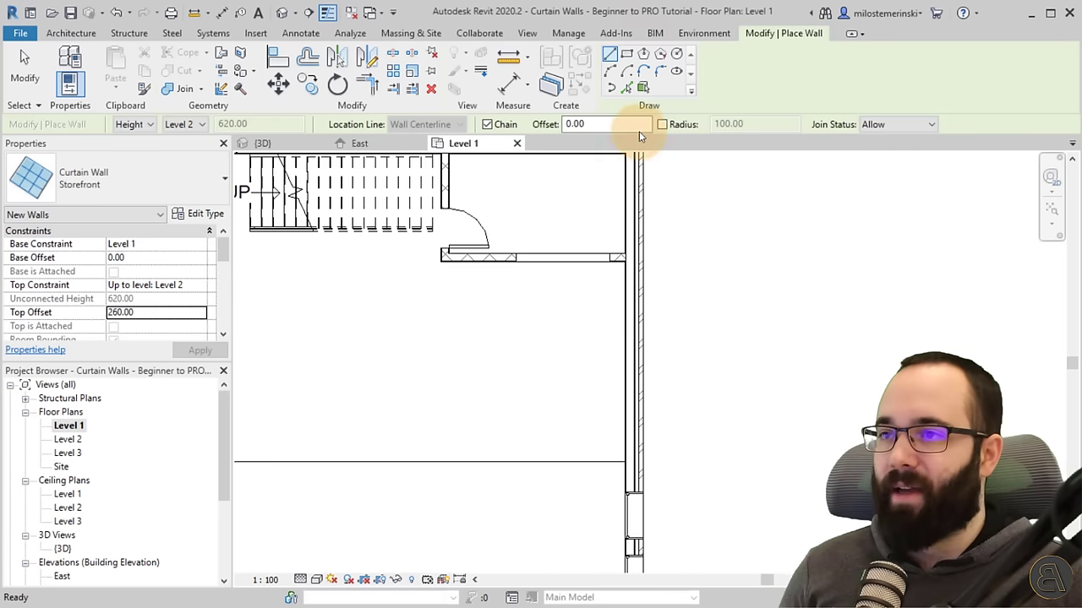
Step: Draw the Storefront wall vertically inside the east exterior brick wall, from just below the interior partition to above the window
scroll(636, 275, "up", 2)
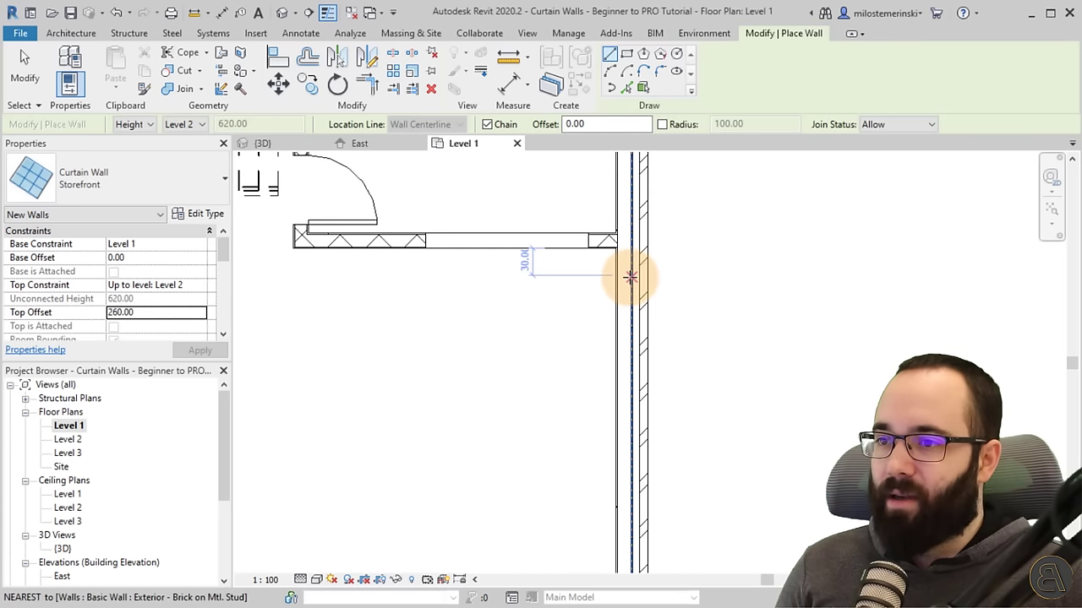
left_click(629, 271)
middle_click_drag(645, 437, 618, 393)
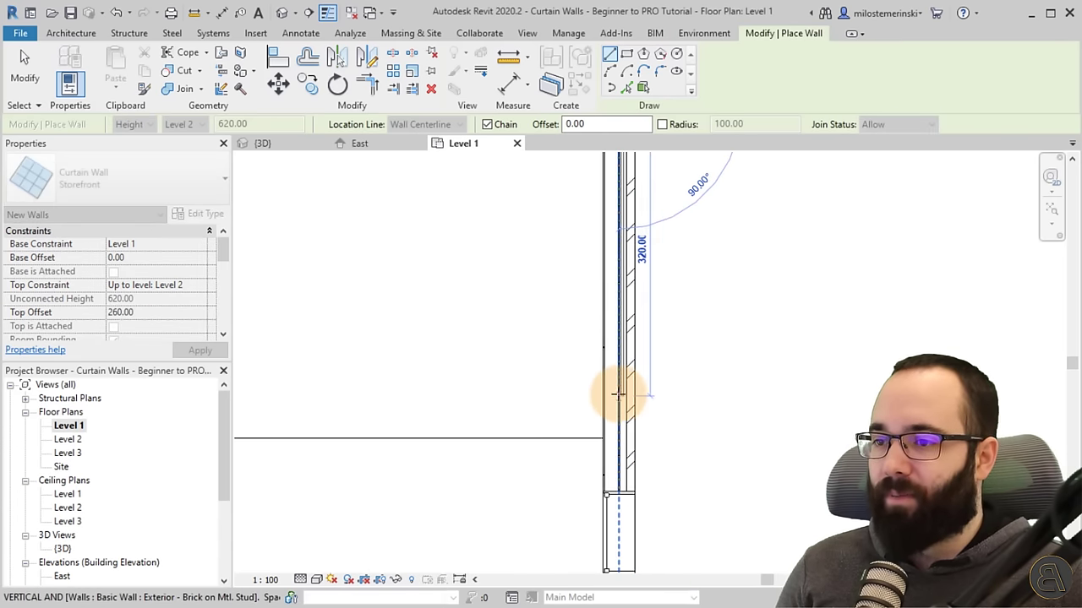
key("Escape")
scroll(478, 355, "down", 5)
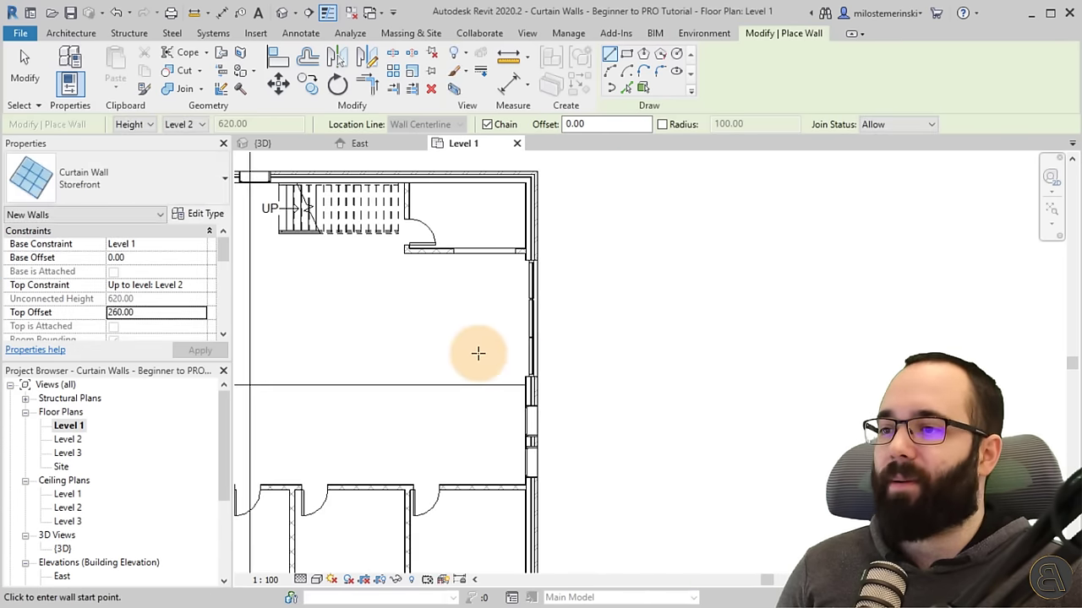
key("Escape")
Step: Return to the 3D view and examine the bottom border mullion joints of the curtain wall embedded in the brick wall
left_click(262, 143)
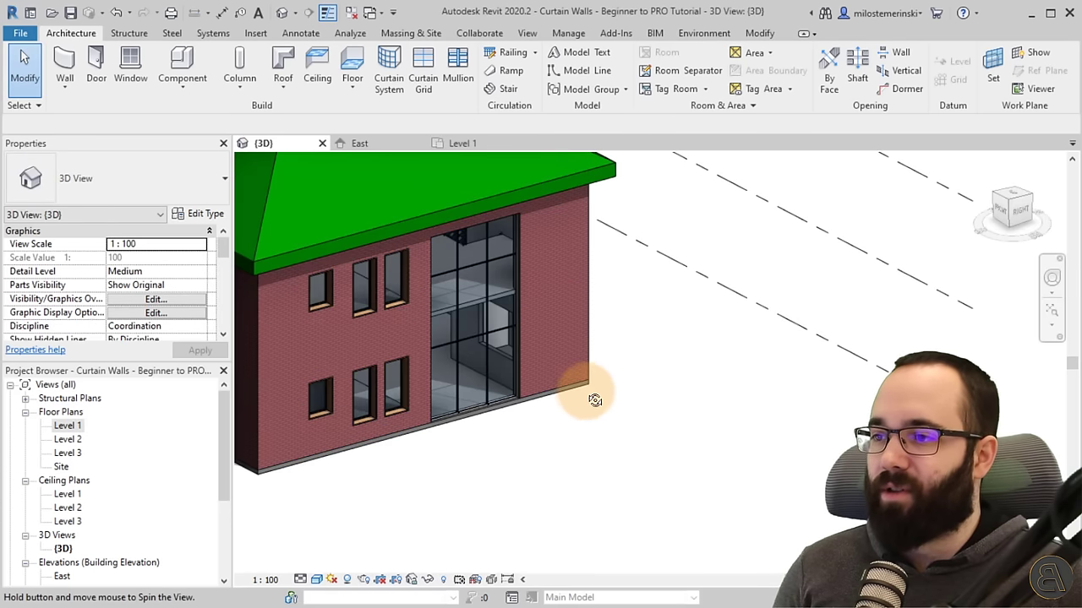
scroll(475, 435, "up", 3)
middle_click_drag(426, 430, 490, 490, "shift")
scroll(499, 505, "down", 2)
scroll(492, 494, "up", 5)
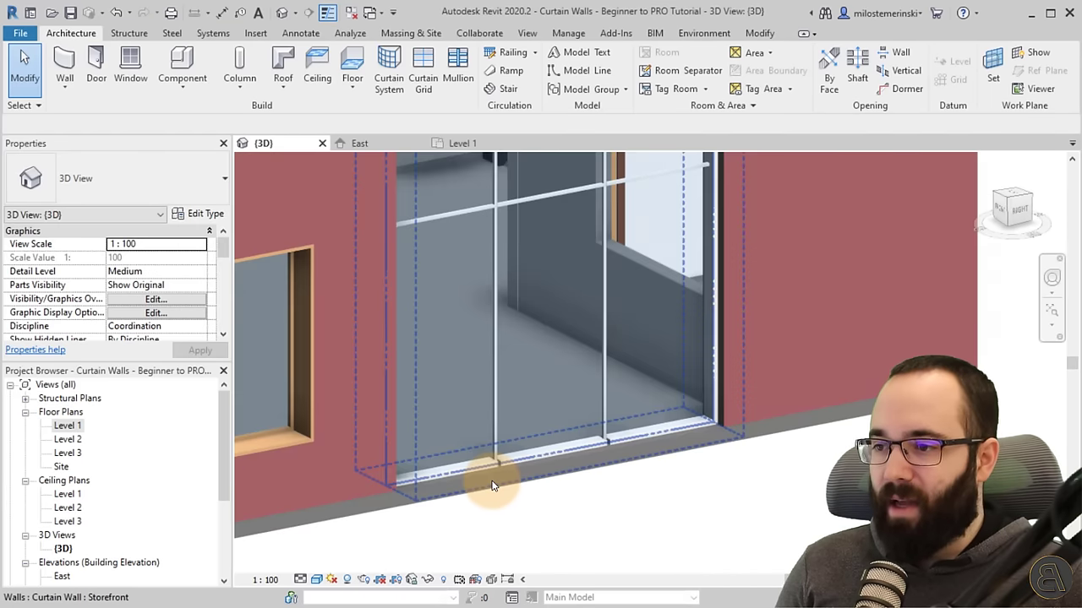
scroll(498, 448, "down", 4)
scroll(502, 446, "up", 4)
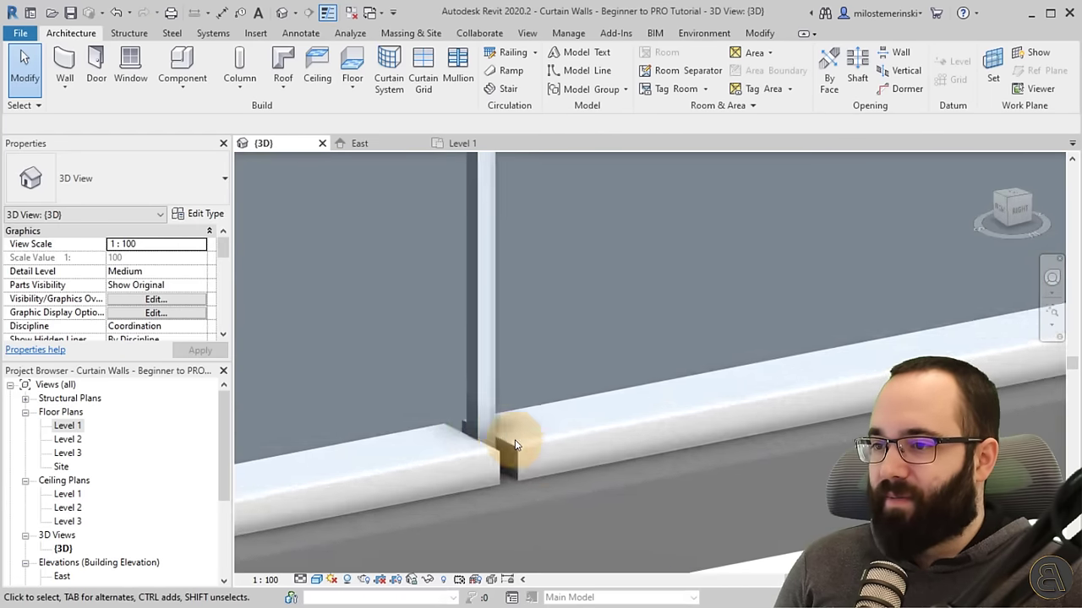
middle_click_drag(515, 440, 532, 513, "shift")
scroll(495, 446, "down", 3)
scroll(486, 465, "down", 2)
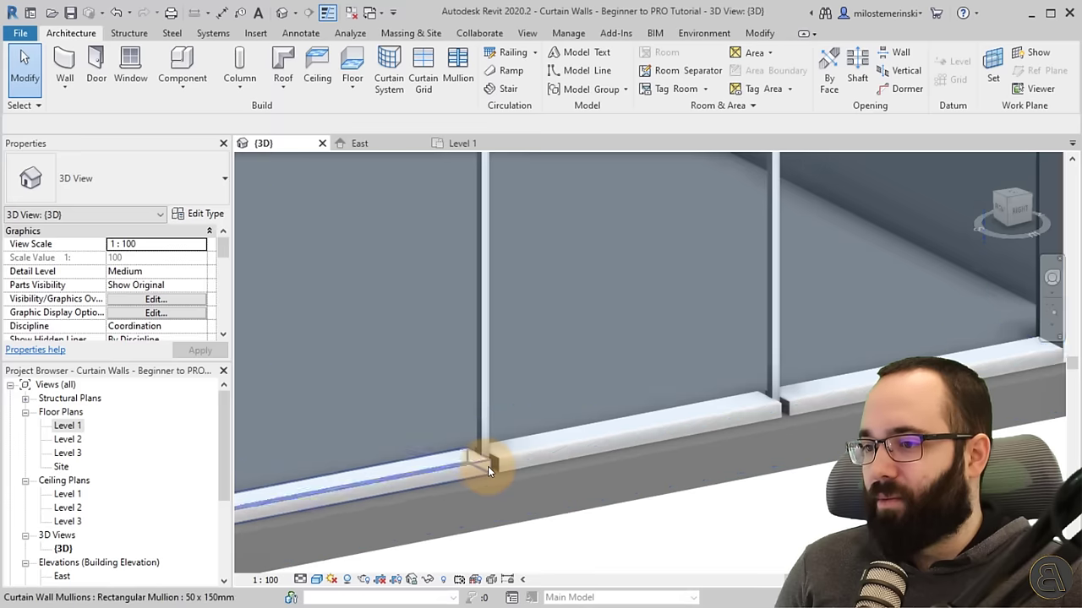
Step: Make the embedded curtain wall's bottom border mullions continuous at both interior vertical mullions by toggling their joins, and clear the selection
left_click(476, 479)
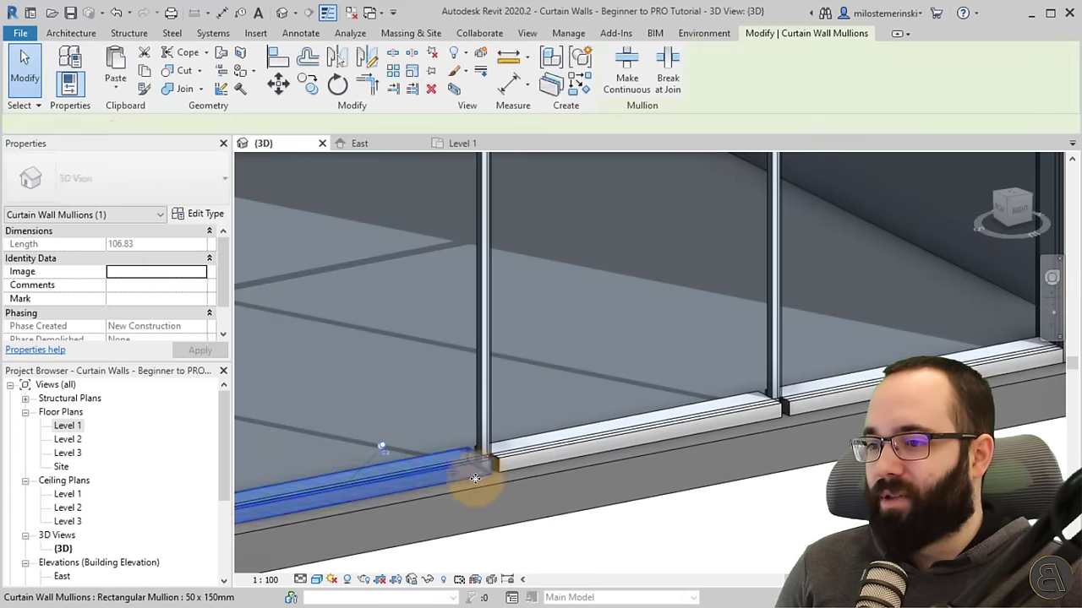
left_click(771, 417)
scroll(655, 435, "down", 2)
scroll(651, 434, "down", 4)
key("Escape")
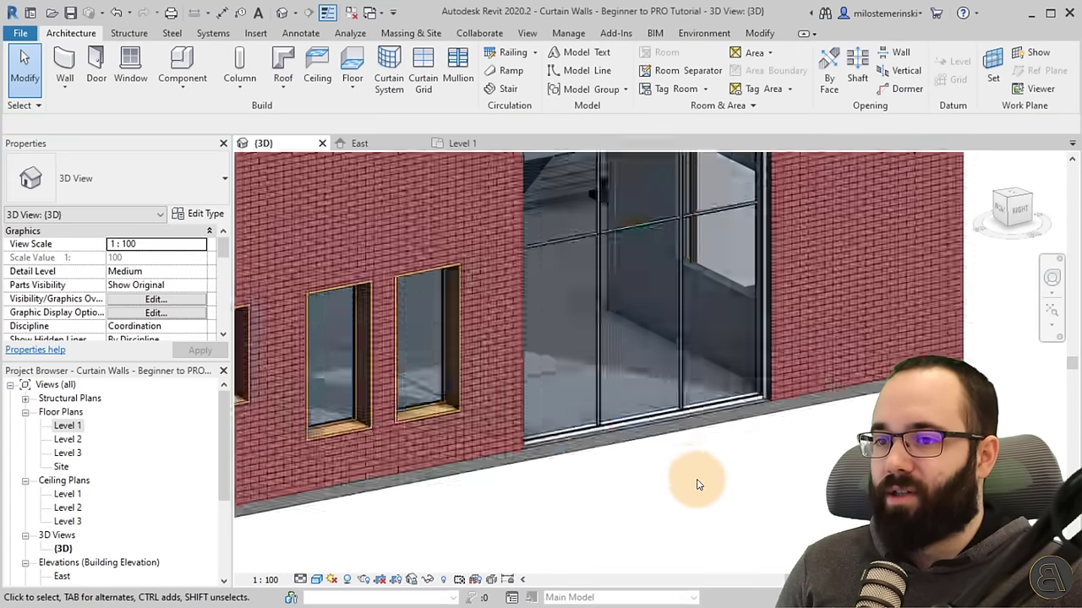
Step: Make the embedded curtain wall's top border mullions continuous at both interior vertical mullions by toggling their joins, and clear the selection
middle_click_drag(698, 483, 633, 306, "shift")
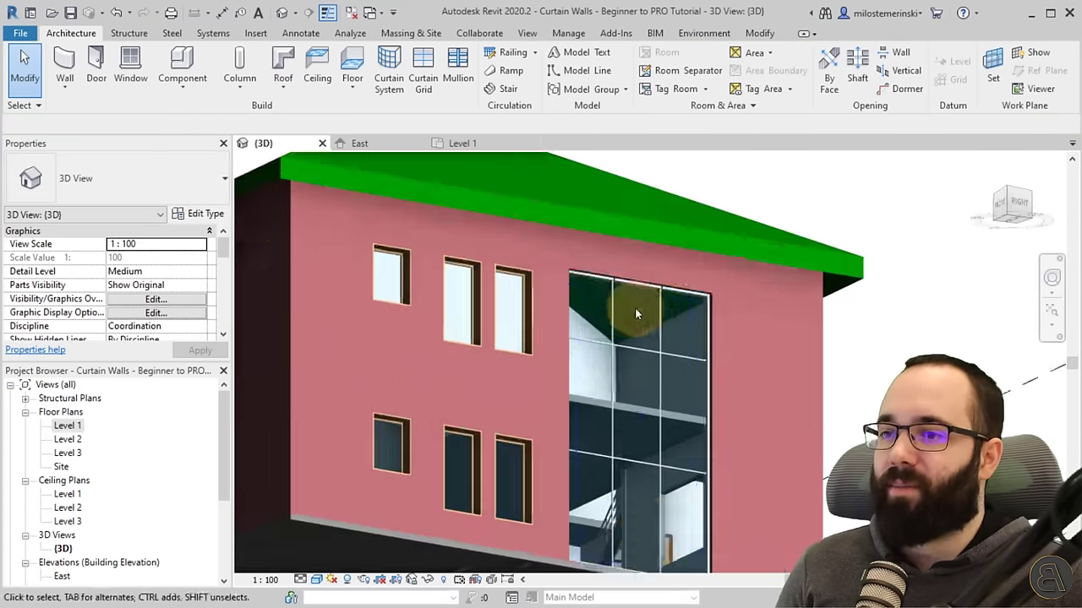
scroll(652, 259, "up", 5)
left_click(587, 258)
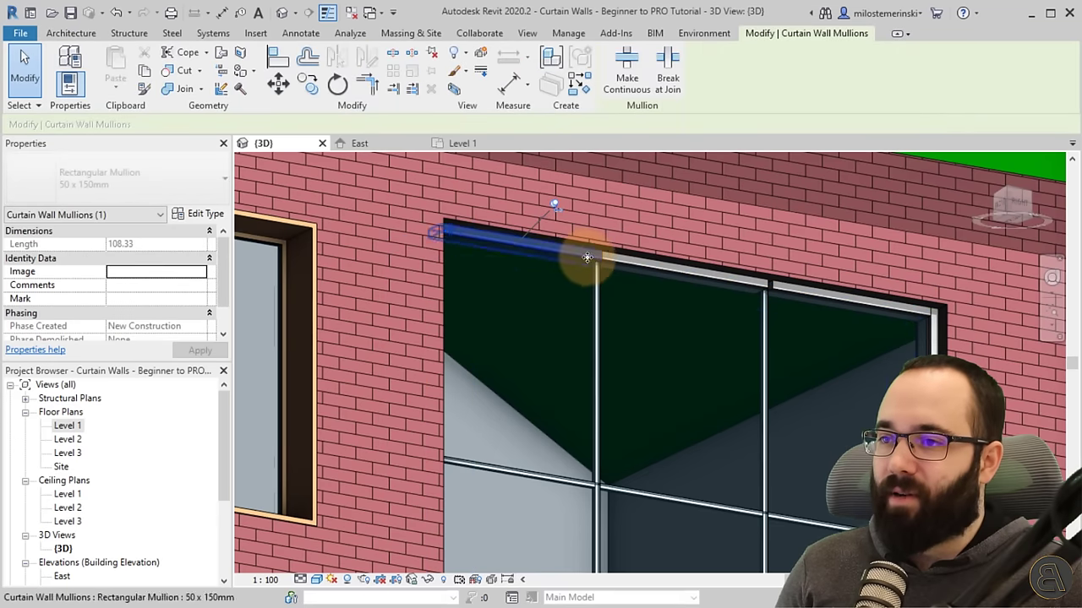
key("Tab")
left_click(694, 272)
key("Escape")
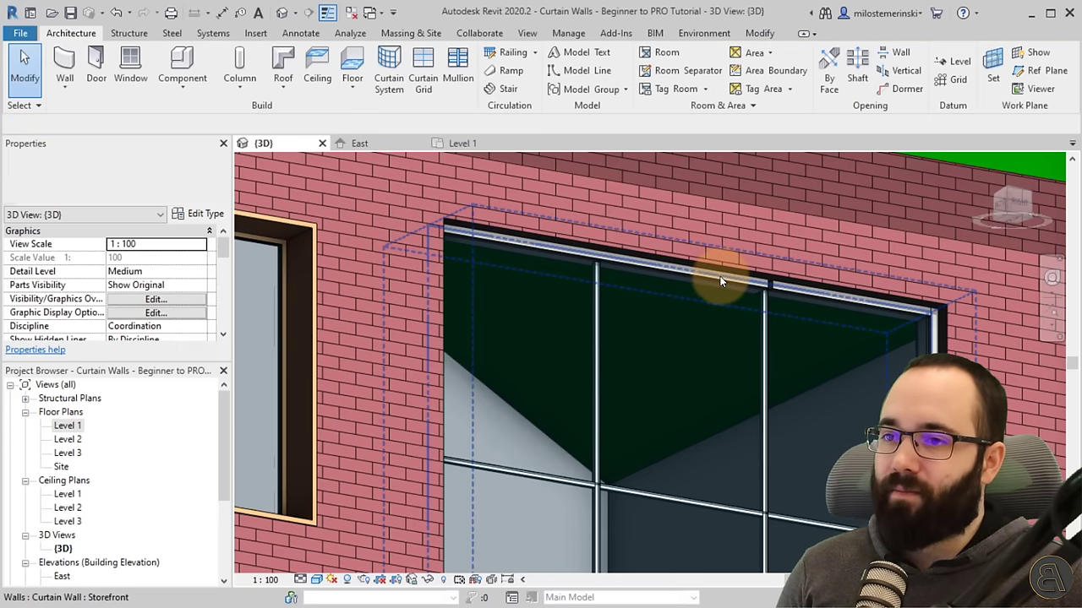
left_click(720, 276)
scroll(750, 292, "down", 8)
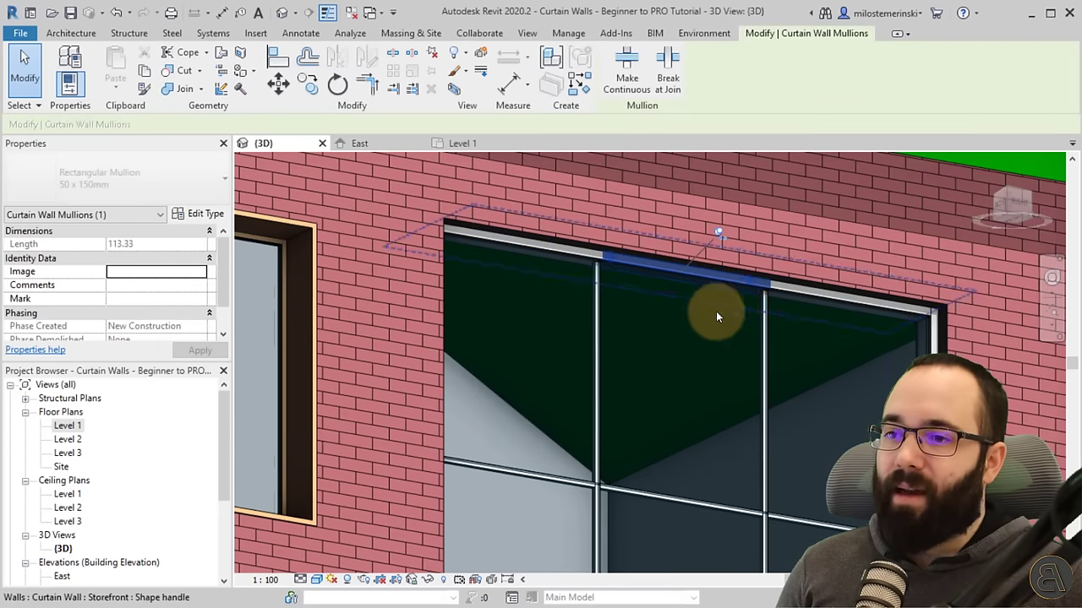
key("Escape")
Step: Examine the embedded Storefront wall in 3D and the Level 2 floor slab edge that runs behind its glazing
middle_click_drag(715, 311, 556, 380, "shift")
scroll(614, 436, "up", 5)
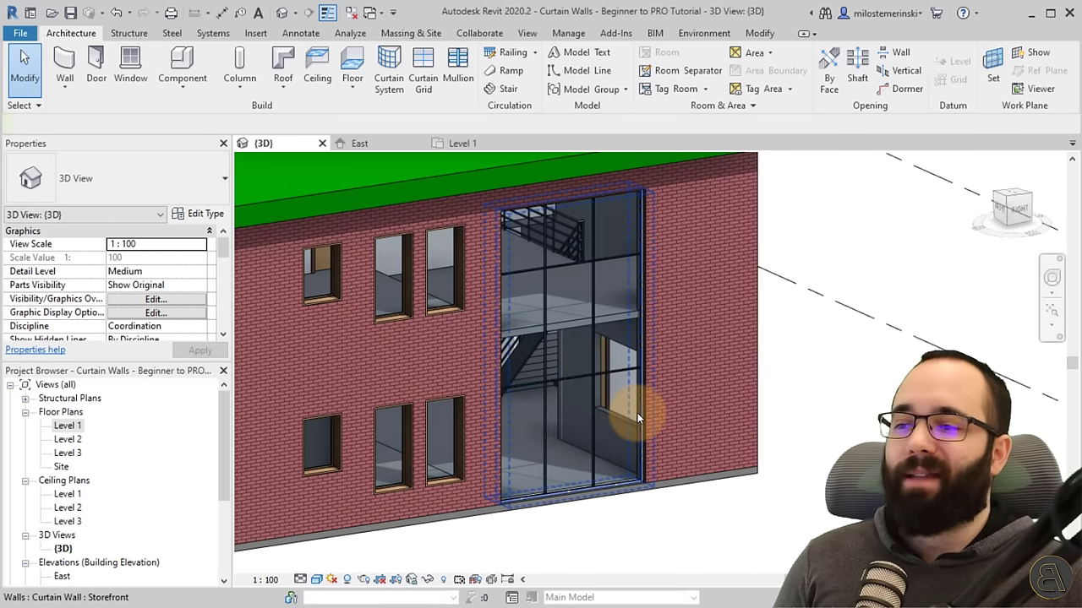
left_click(638, 417)
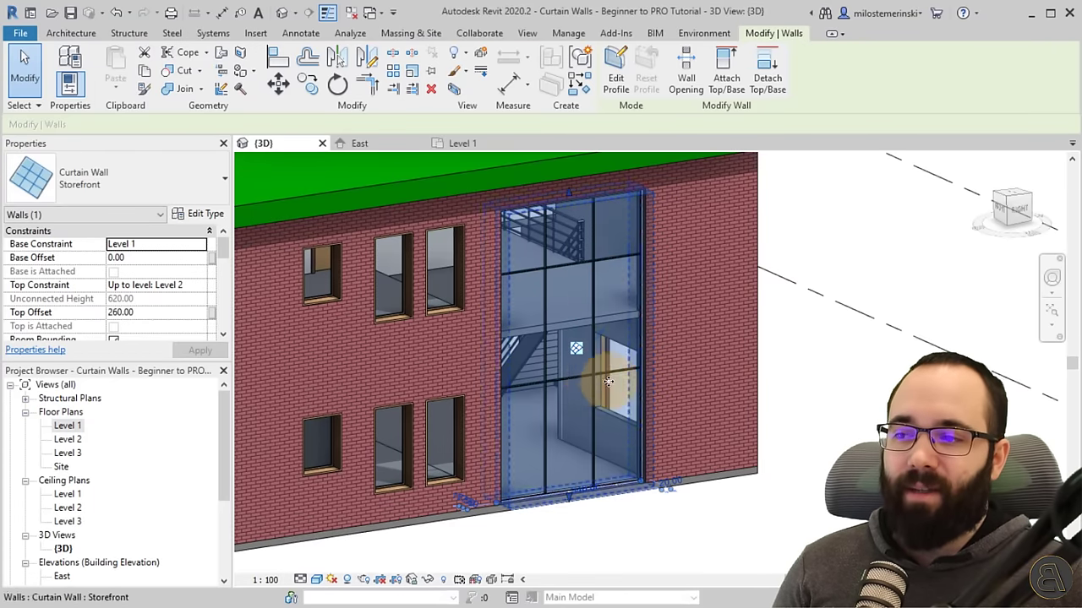
key("Escape")
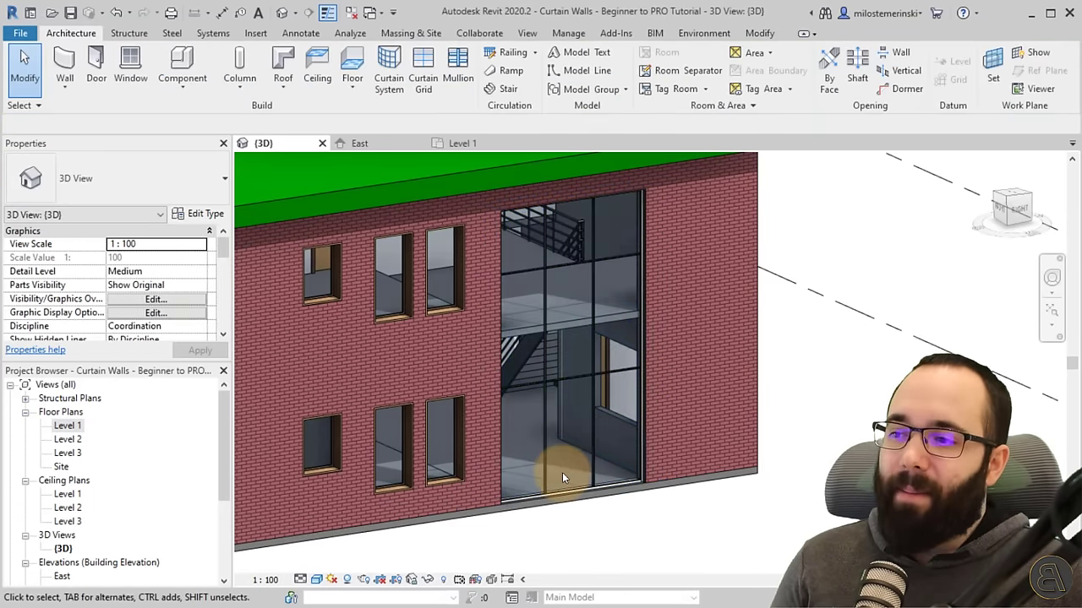
middle_click_drag(562, 472, 637, 551, "shift")
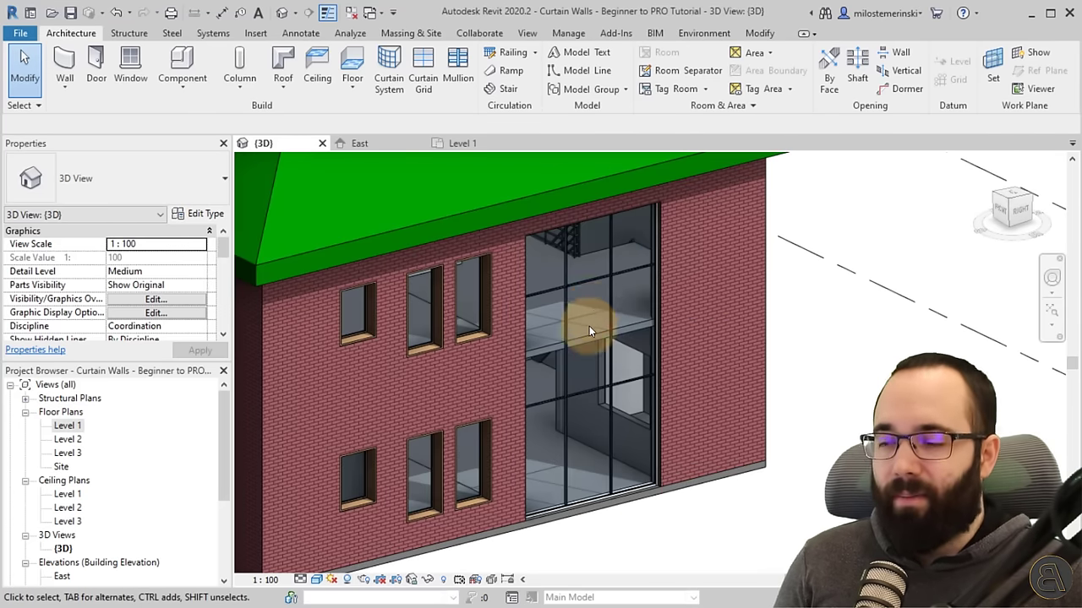
scroll(589, 330, "up", 4)
left_click(608, 343)
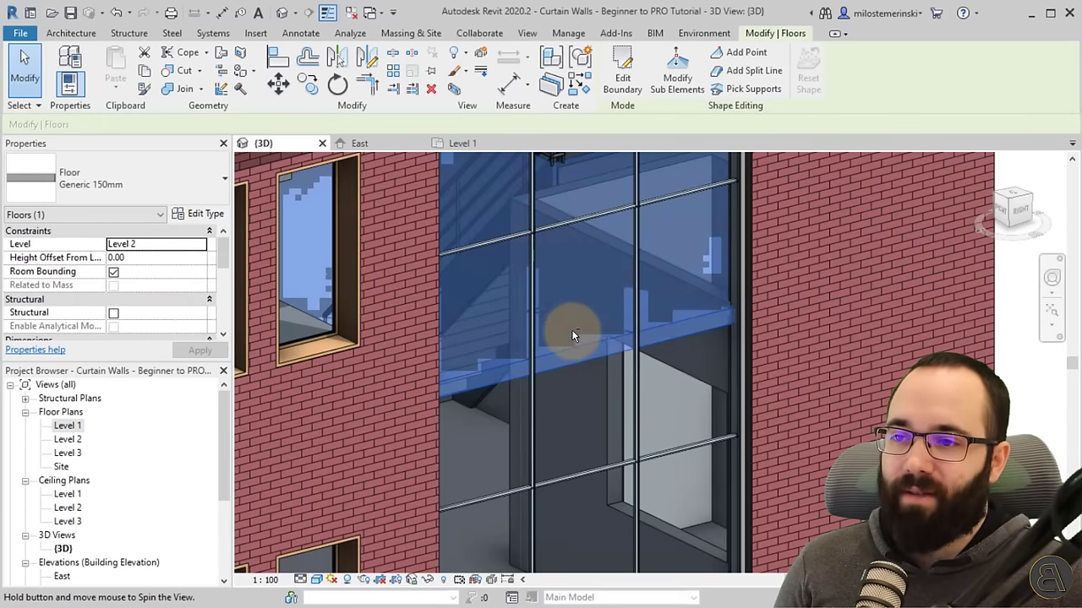
middle_click_drag(571, 329, 652, 346, "shift")
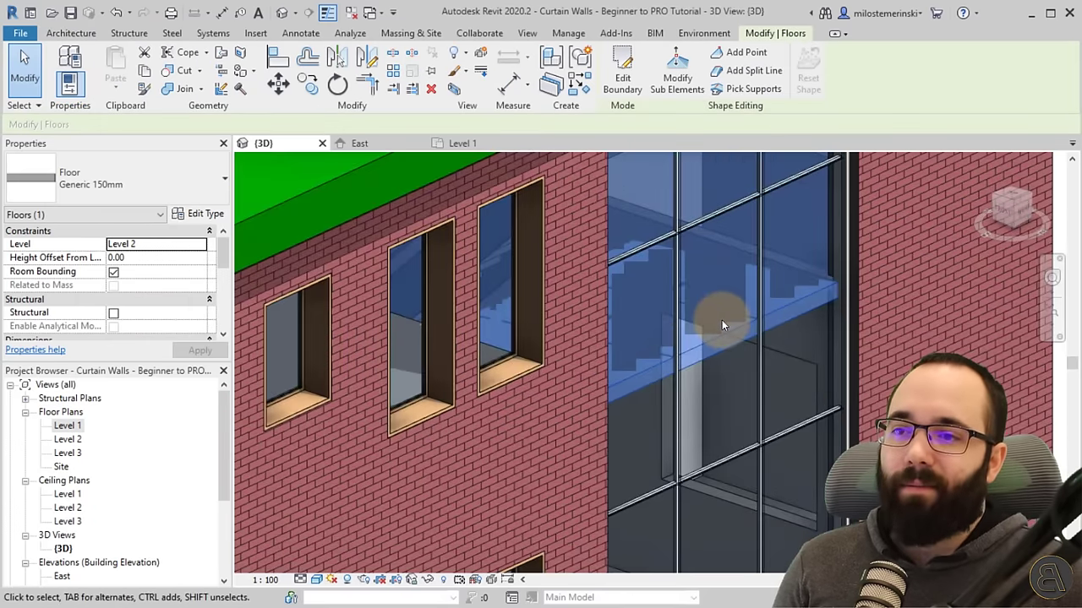
middle_click_drag(722, 320, 580, 295)
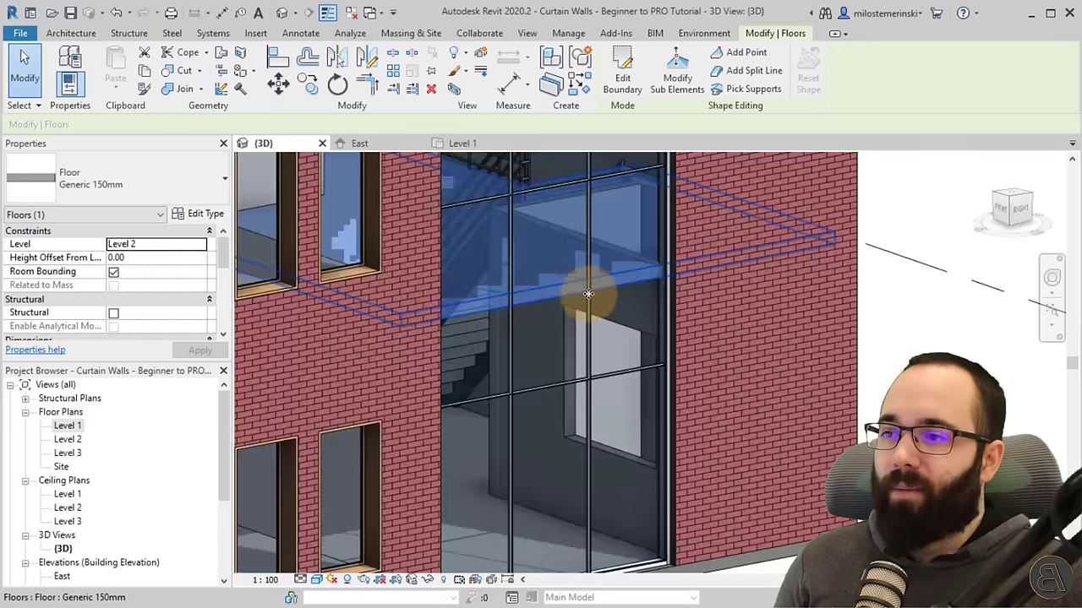
key("Escape")
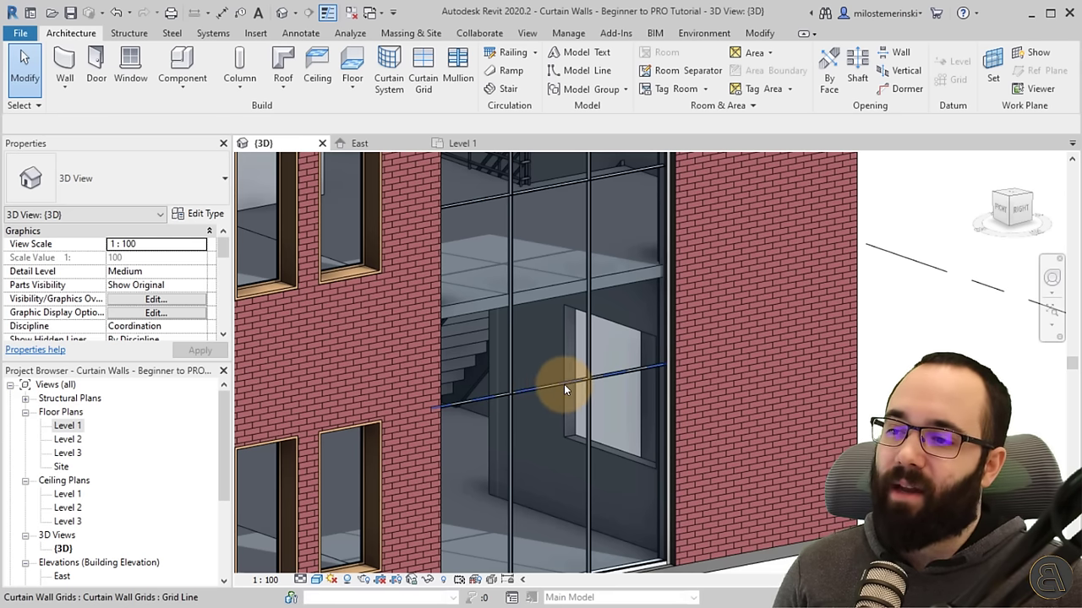
Step: Unpin the curtain wall's lower horizontal grid line and move it up to 160 below the next horizontal grid line
key("Tab")
key("Tab")
key("Tab")
key("Tab")
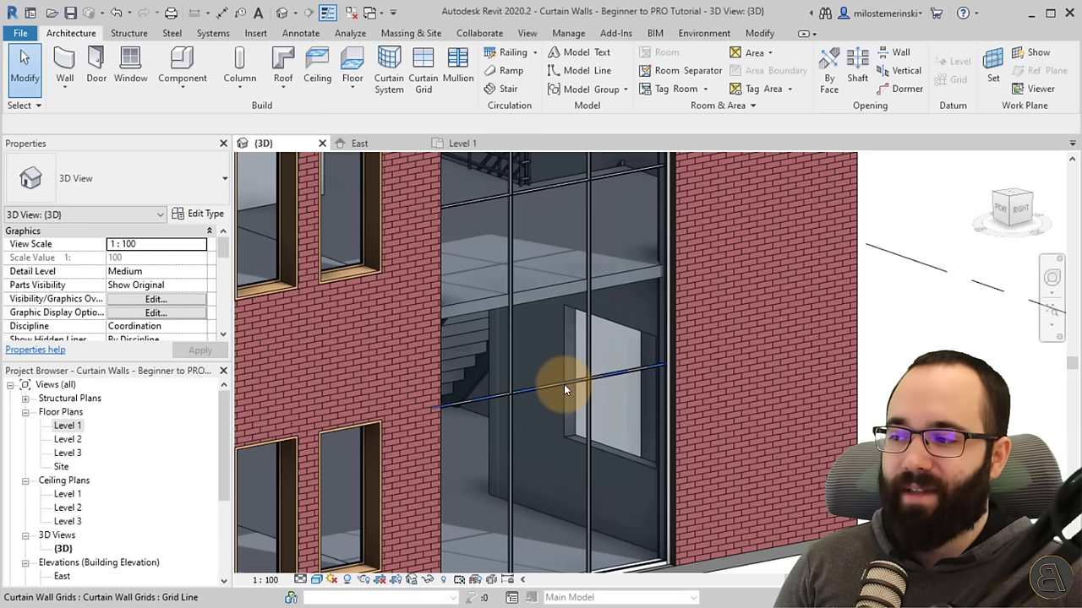
left_click(564, 383)
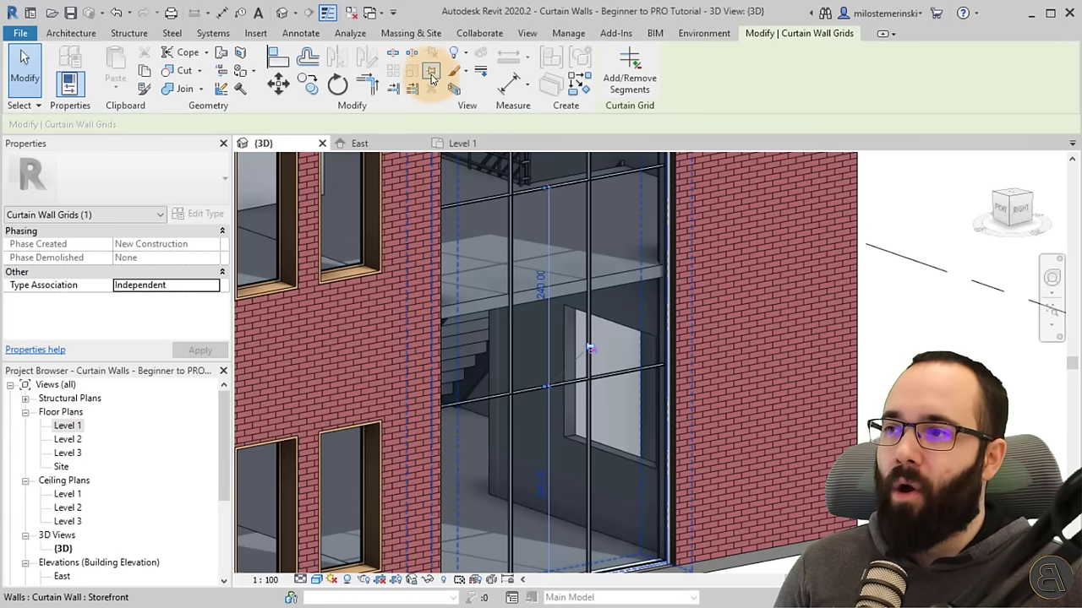
left_click(432, 57)
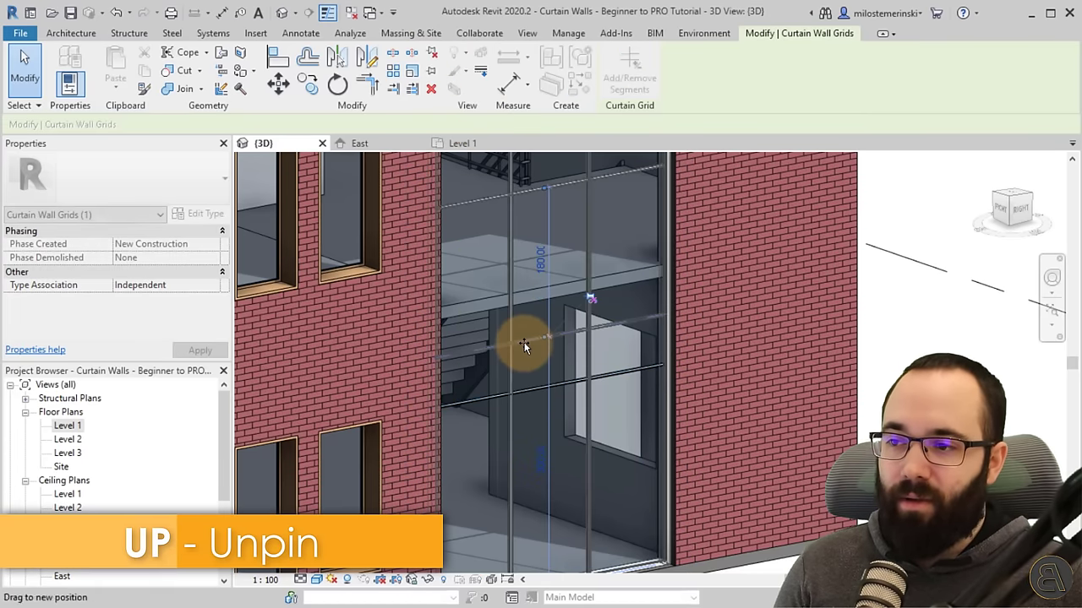
left_click_drag(519, 380, 518, 328)
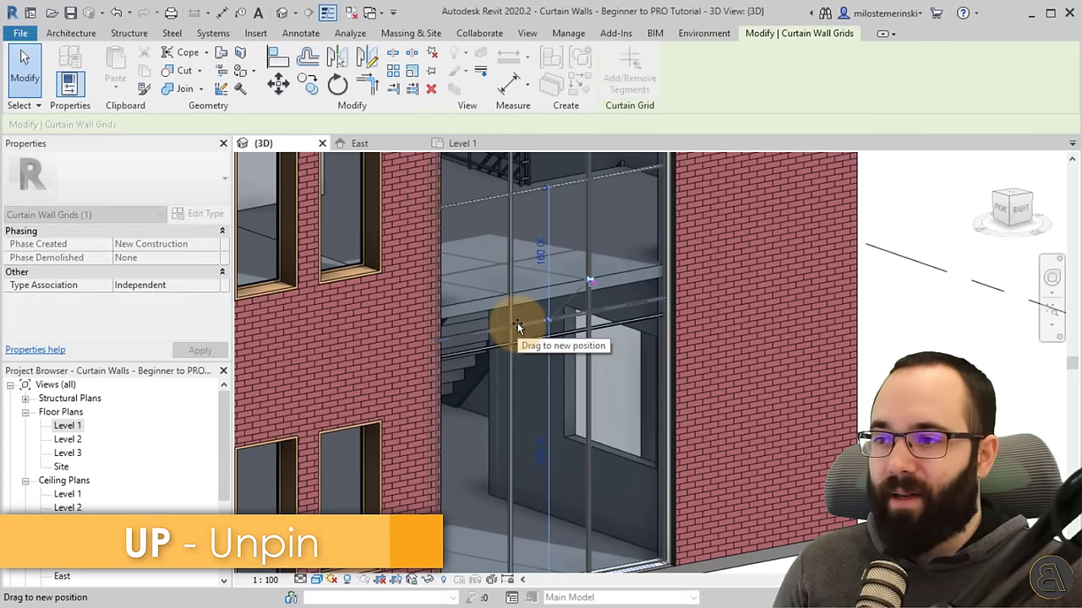
Step: Adjust the lower horizontal grid line's distance below the underside of the Level 2 floor slab, and clear the selection
scroll(519, 325, "down", 4)
scroll(544, 375, "up", 6)
scroll(533, 296, "up", 3)
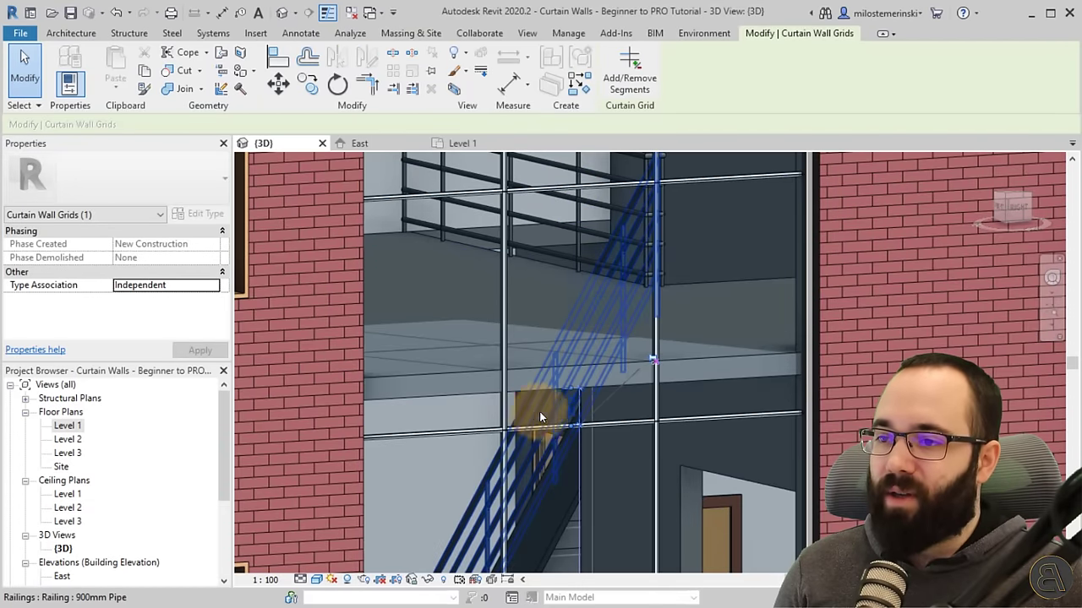
left_click(568, 409)
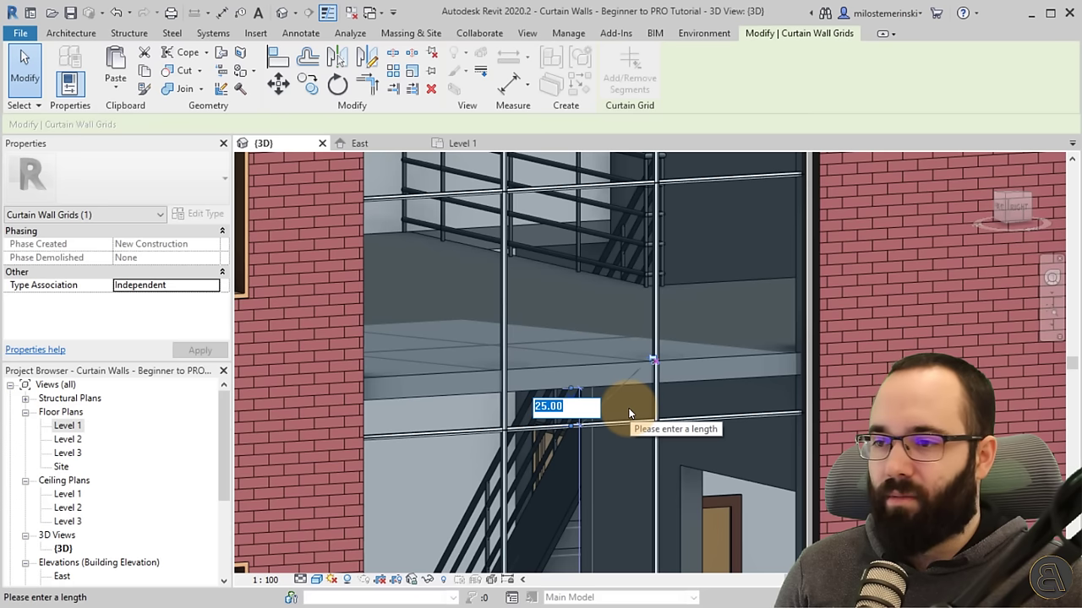
key("Return")
key("Escape")
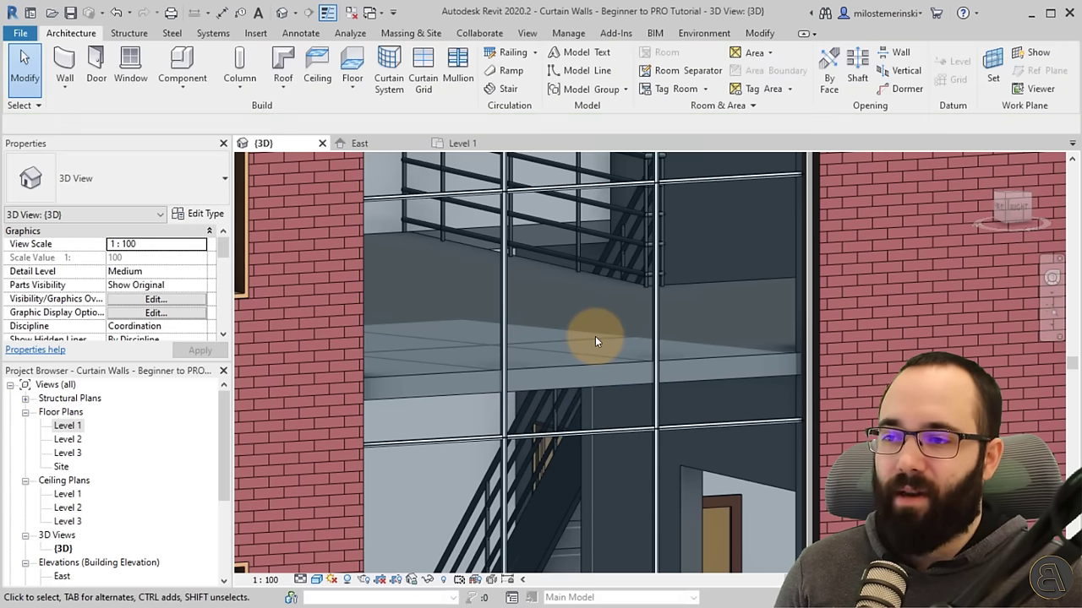
Step: Lower the upper horizontal grid line to just above the Level 2 floor by setting its distance from the slab's top edge
left_click(581, 222)
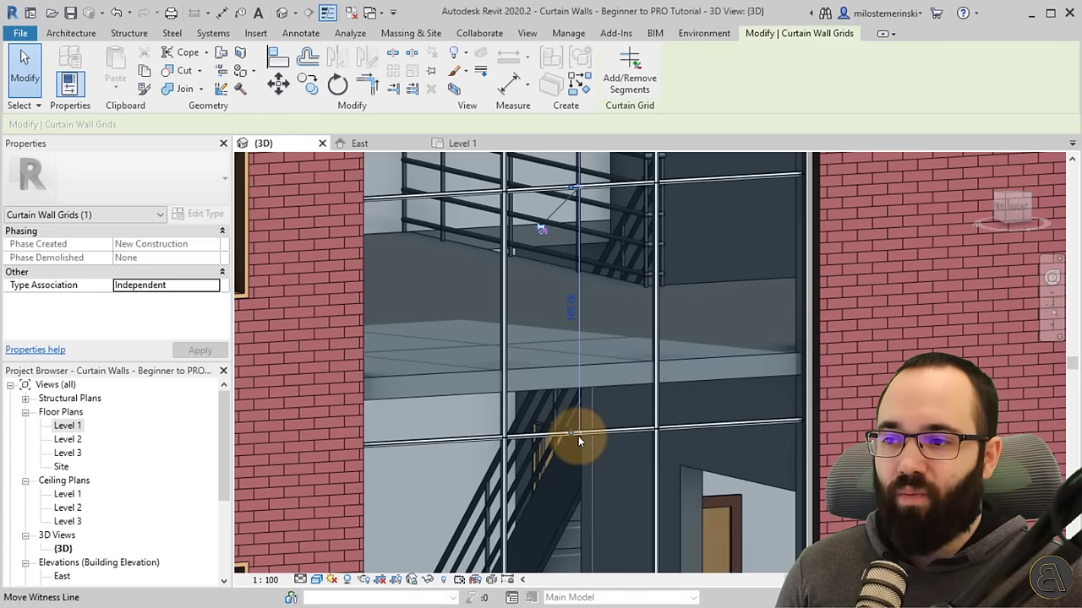
left_click_drag(570, 366, 569, 366)
left_click(576, 281)
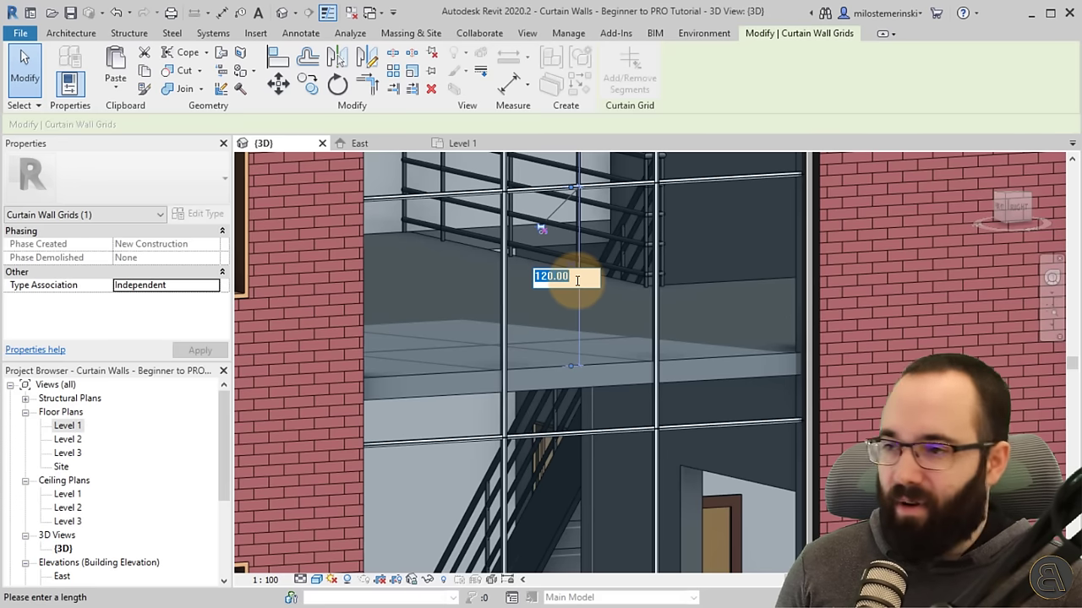
key("Return")
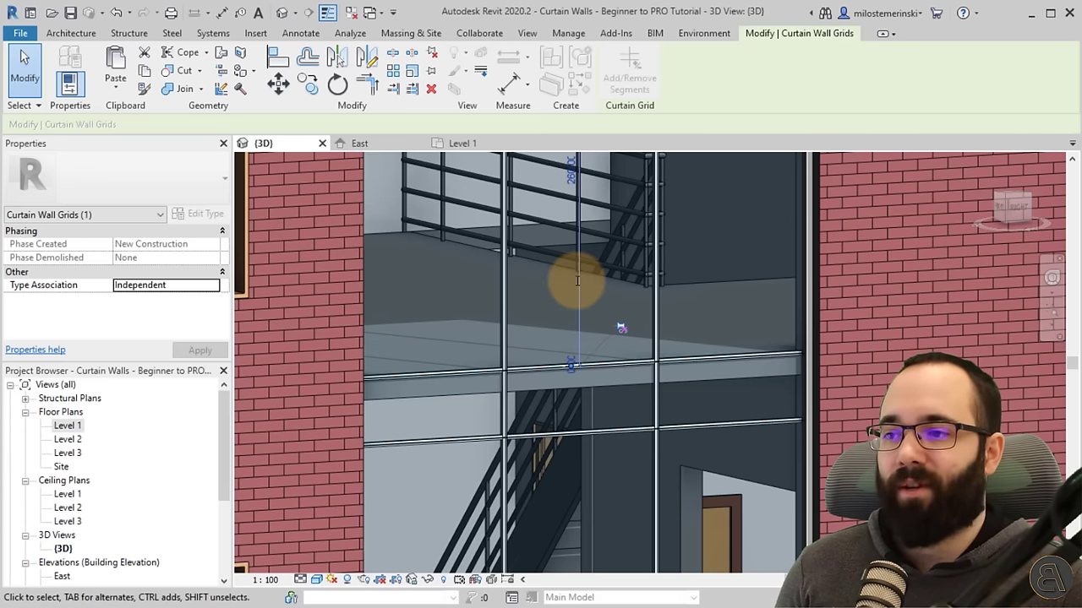
scroll(543, 317, "down", 2)
key("Escape")
Step: Select the left glazed system panel in the narrow band between the two horizontal mullions in front of the Level 2 slab
middle_click_drag(558, 328, 501, 361, "shift")
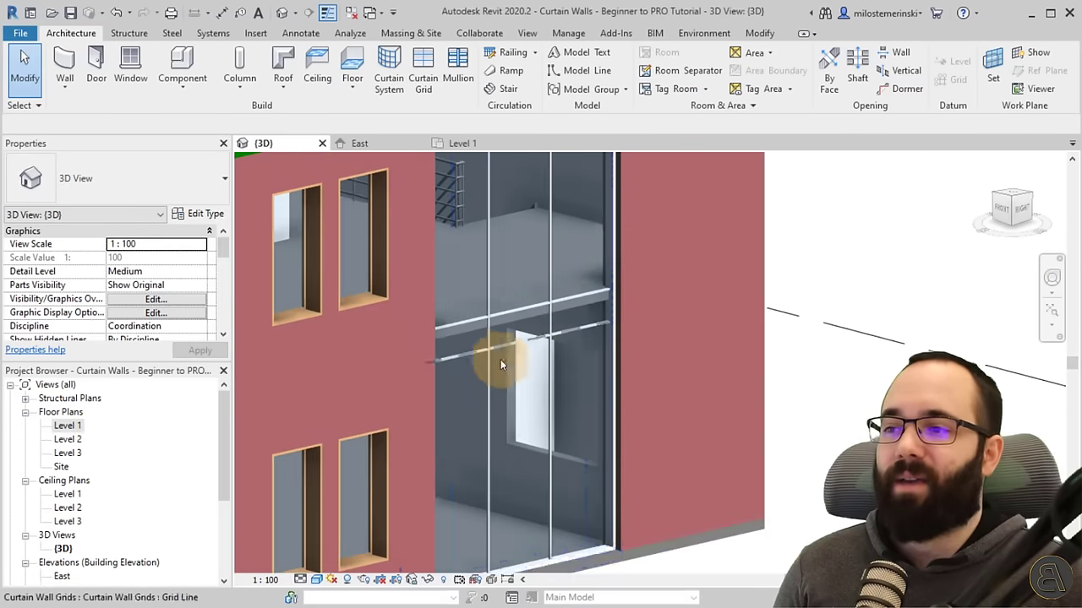
scroll(574, 311, "up", 3)
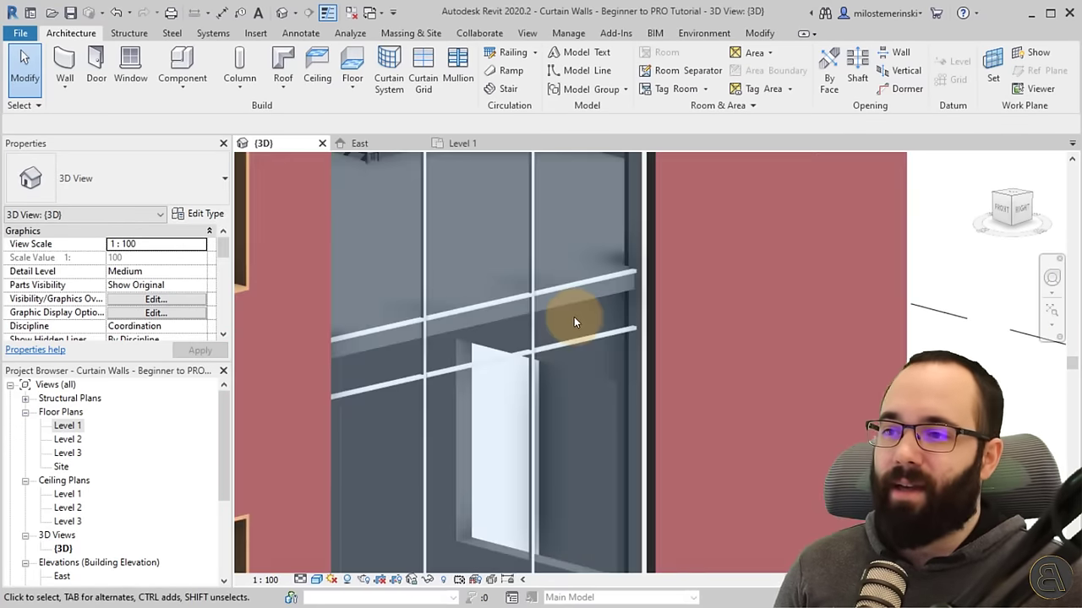
mouse_move(574, 316)
middle_mouse_down("shift")
mouse_move(584, 235)
mouse_move(569, 313)
middle_mouse_up("shift")
scroll(569, 314, "up", 1)
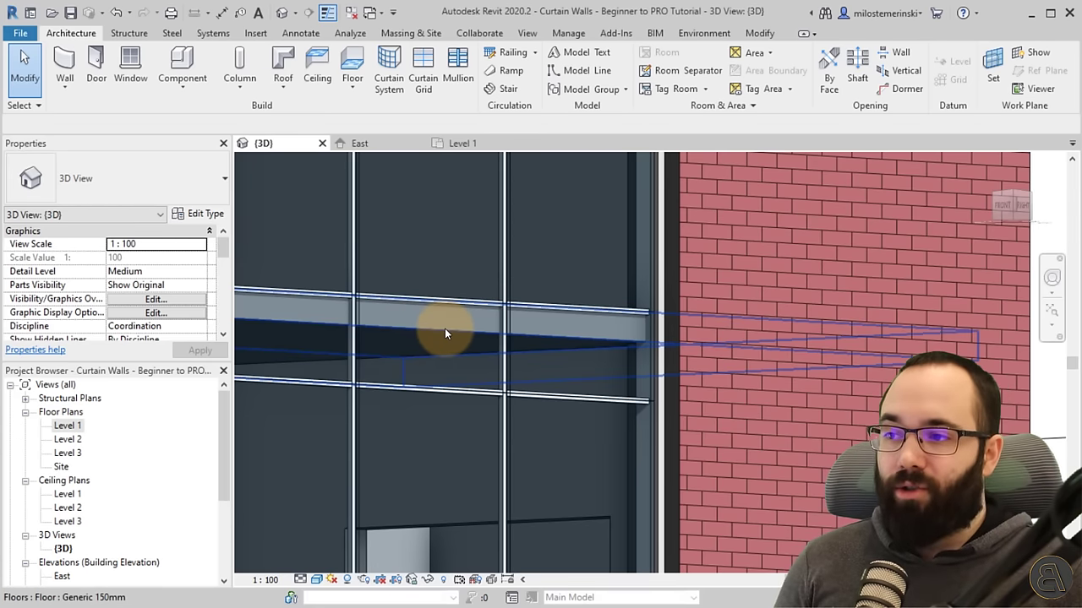
middle_click_drag(446, 335, 543, 373, "shift")
scroll(376, 394, "up", 3)
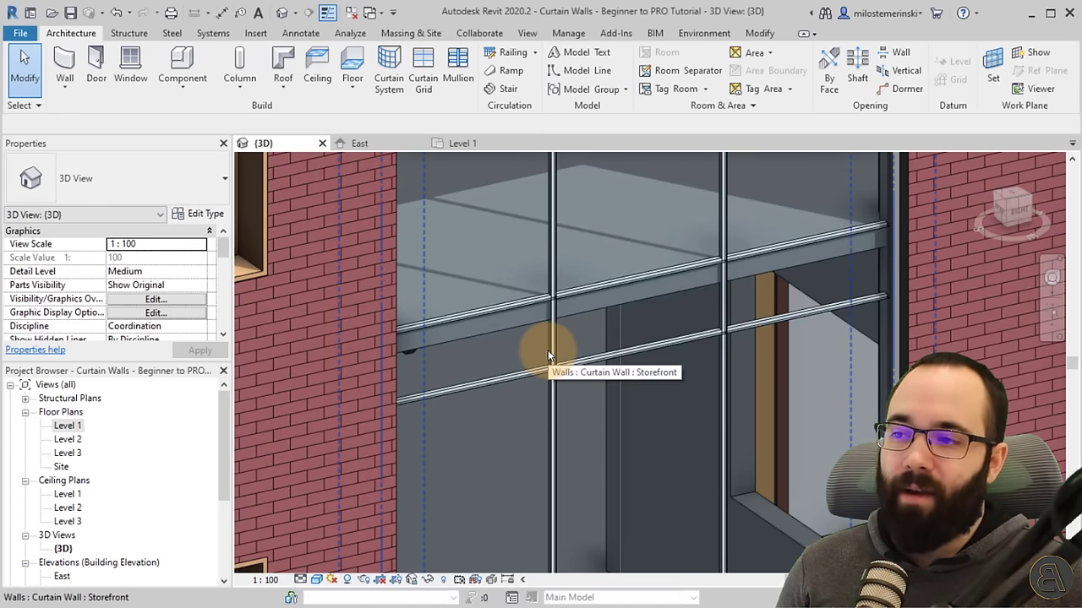
key("Tab")
key("Tab")
key("Tab")
key("Tab")
key("Tab")
key("Tab")
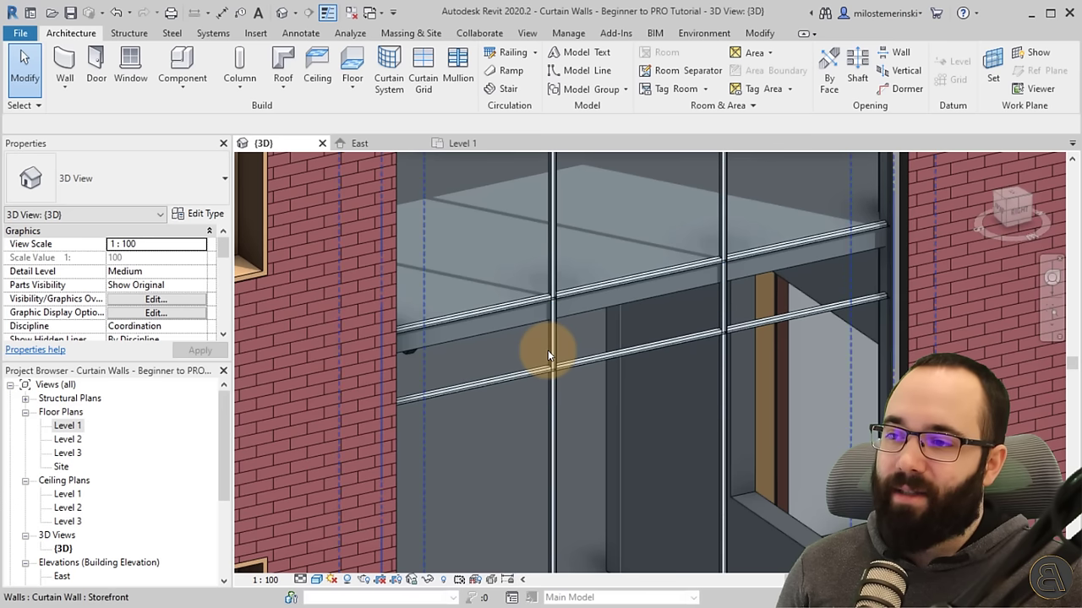
key("Tab")
key("Tab")
key("Tab")
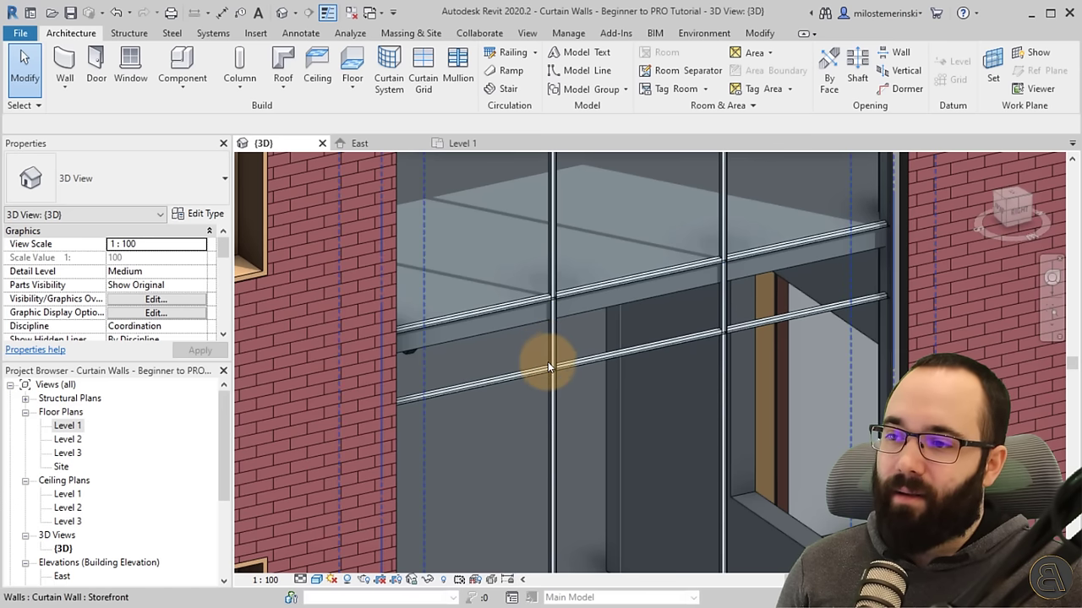
key("Tab")
key("Tab")
key("Tab")
key("Tab")
key("Tab")
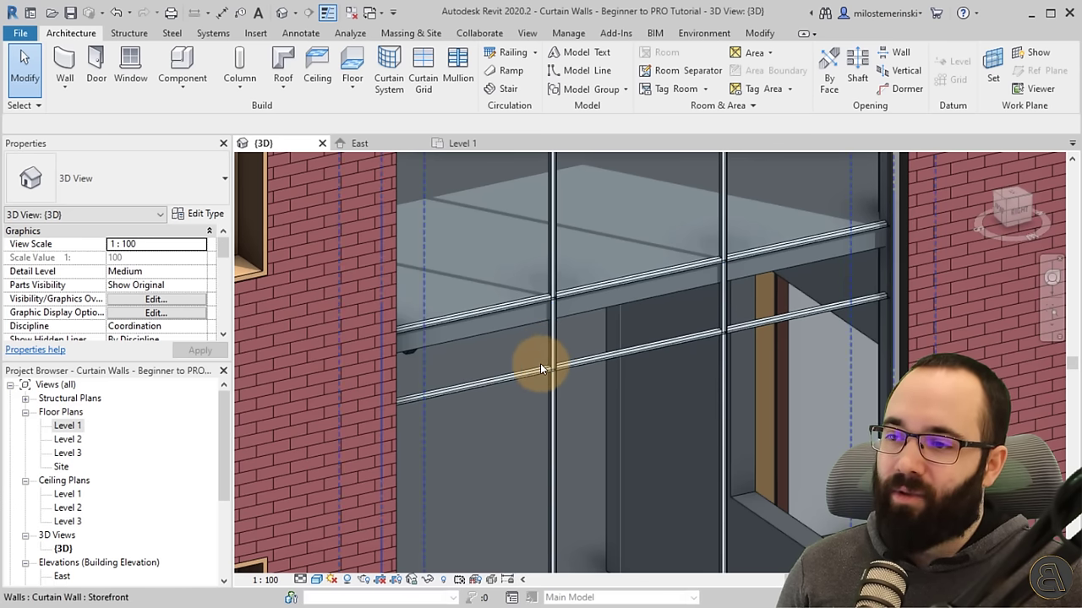
key("Tab")
key("Tab")
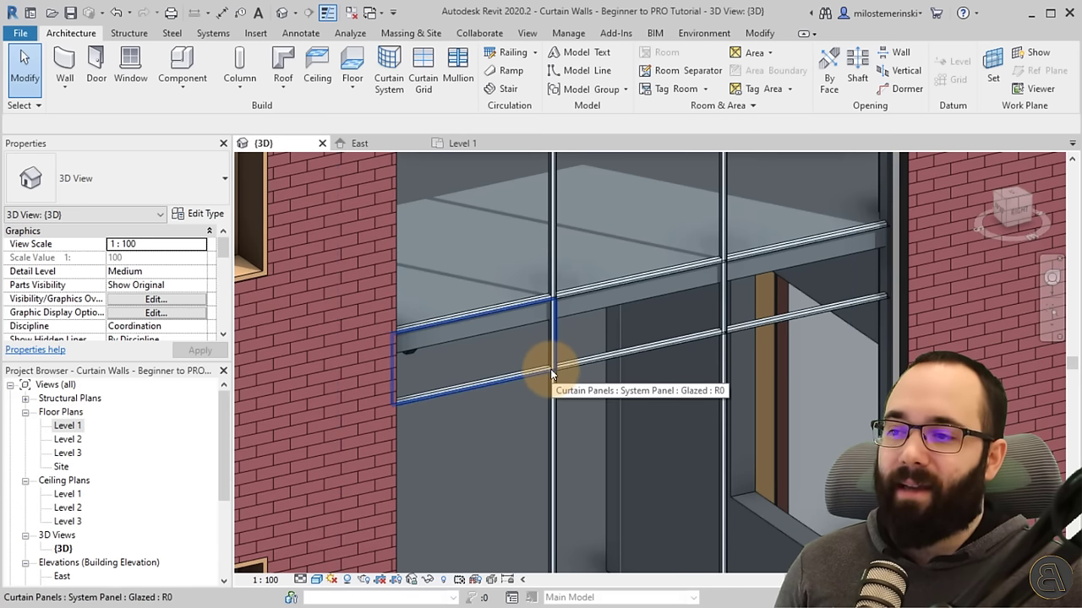
left_click(550, 369)
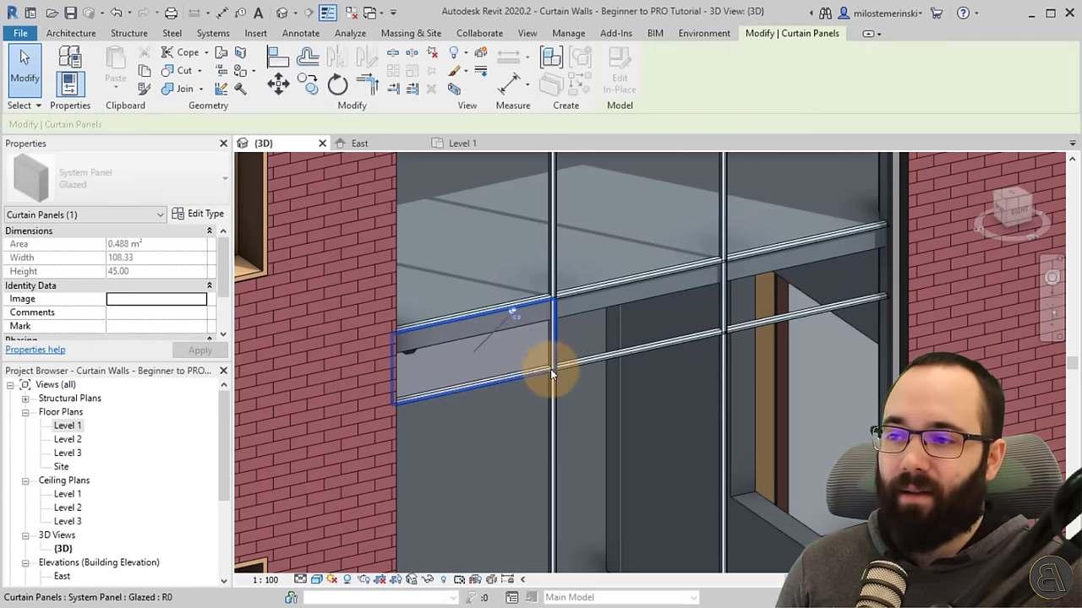
Step: Extend the selection to all panels along the horizontal grid in the narrow band at the Level 2 slab
scroll(509, 355, "down", 3)
scroll(505, 356, "down", 2)
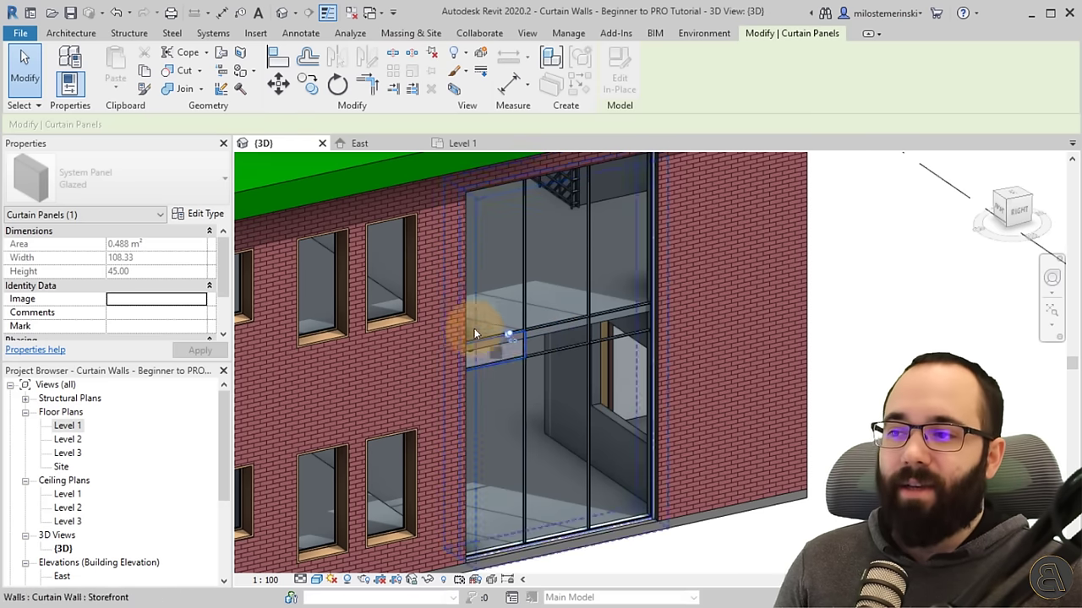
right_click(498, 270)
mouse_move(592, 299)
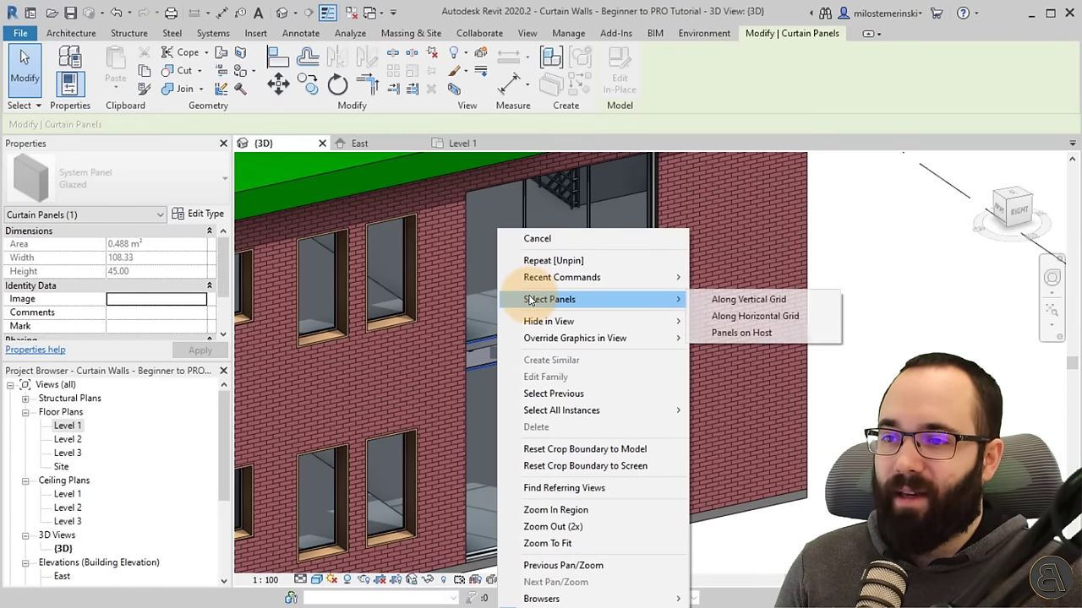
left_click(715, 322)
scroll(507, 363, "up", 3)
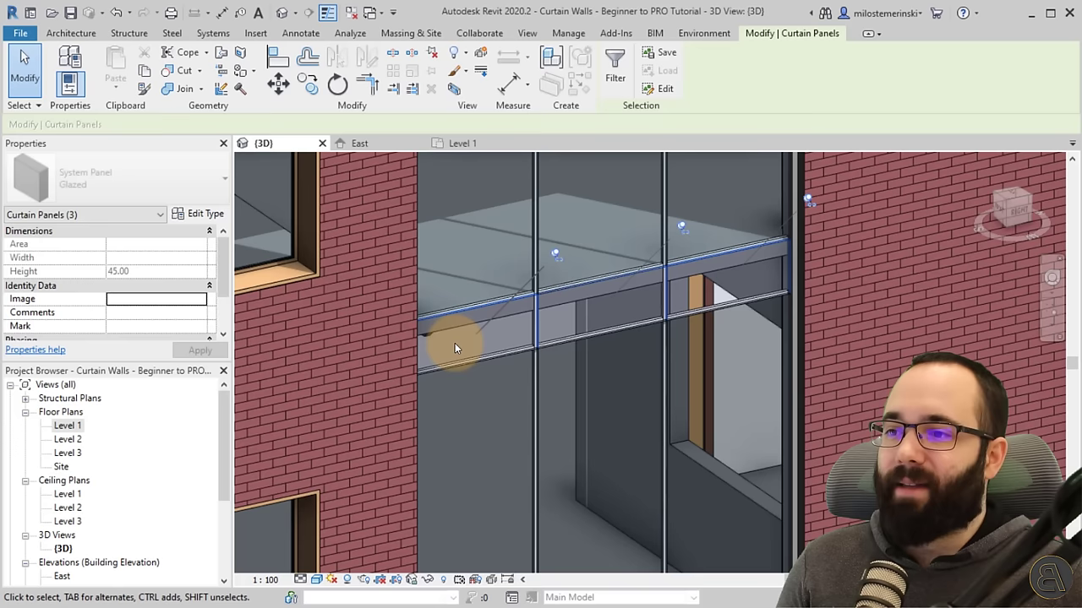
scroll(762, 283, "down", 2)
middle_click_drag(703, 303, 564, 321)
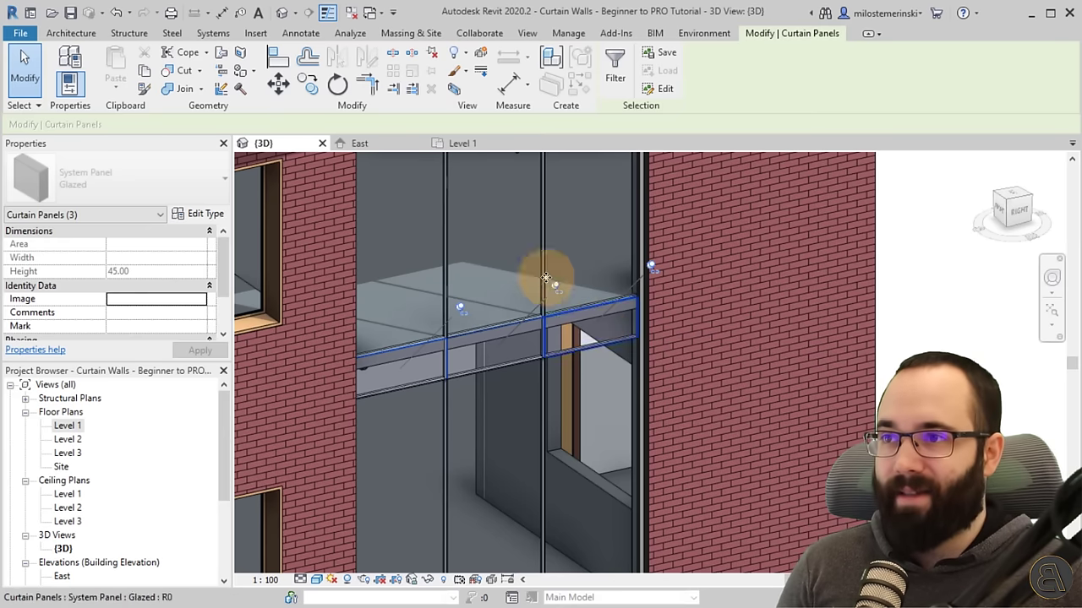
Step: Unpin the selected narrow-band panels at the Level 2 slab and change their type to System Panel Solid
left_click(431, 55)
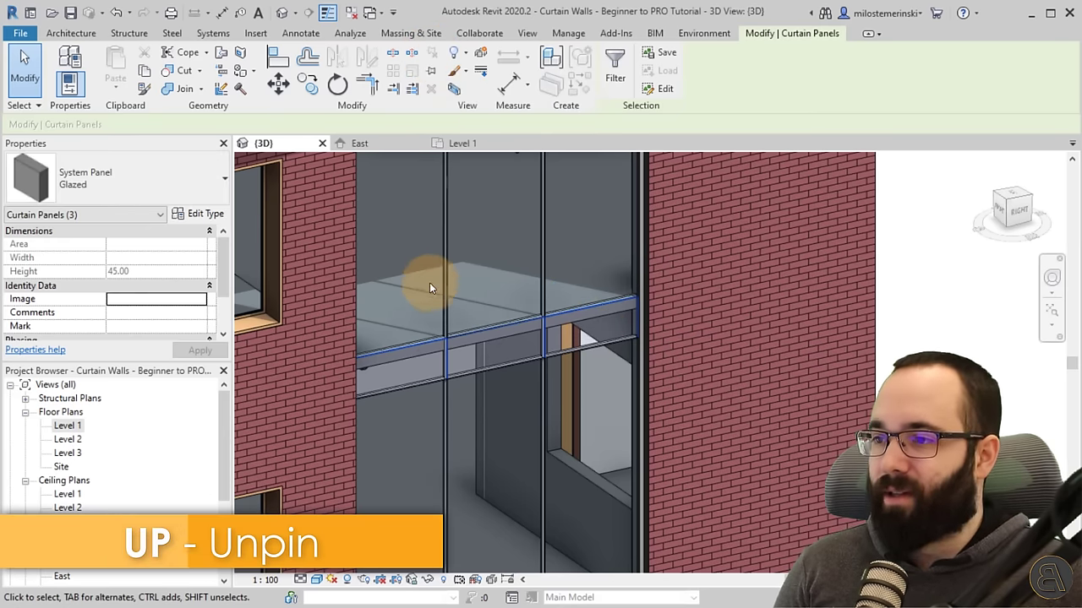
left_click(140, 182)
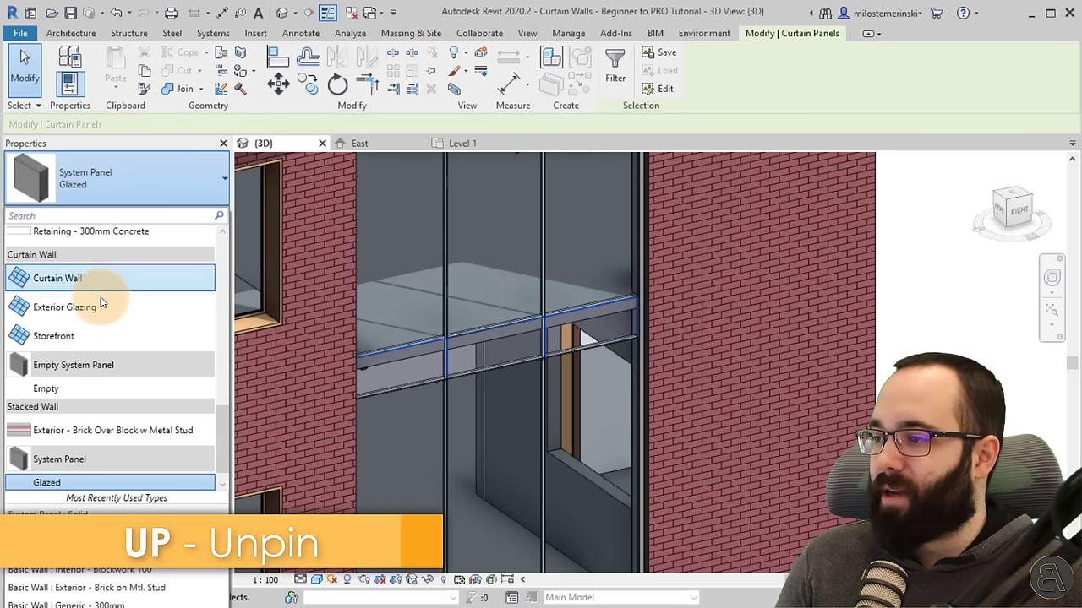
scroll(108, 331, "down", 1)
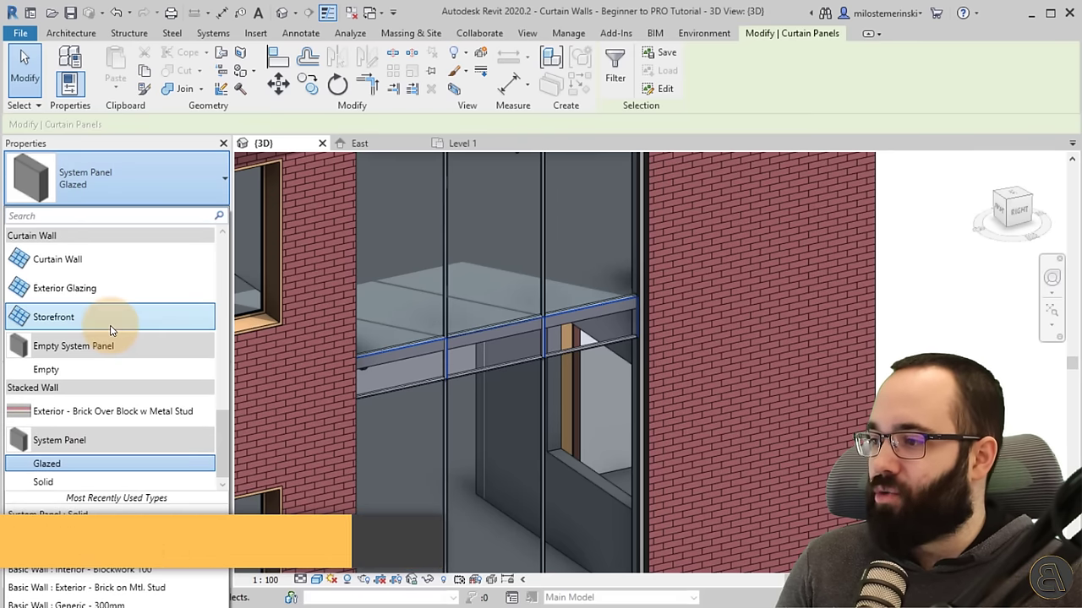
left_click(44, 482)
key("Escape")
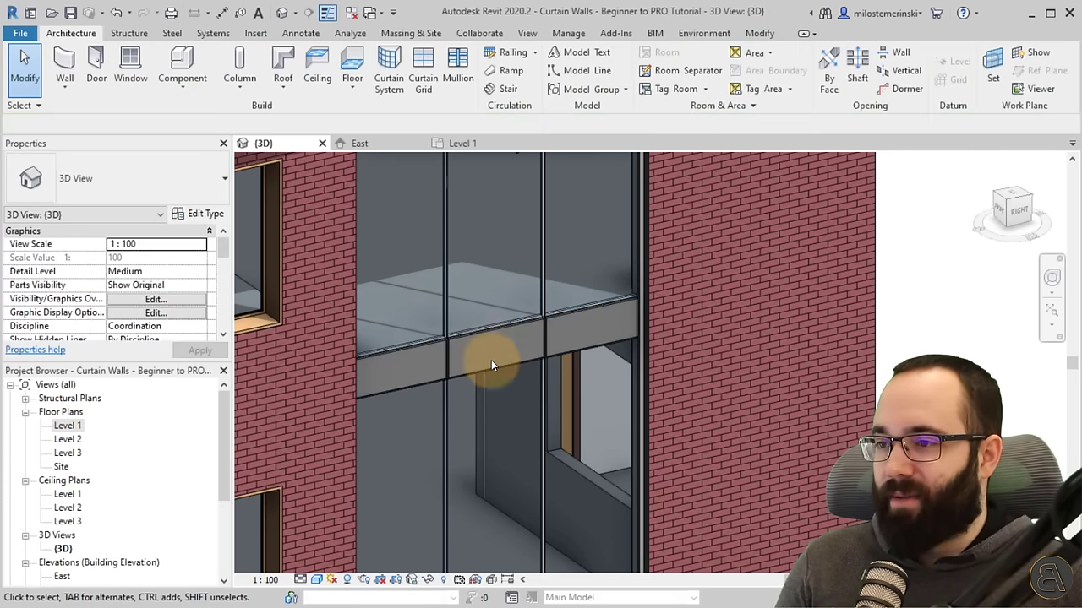
Step: Set the Offset of the Solid system panel type to -1.00, using the middle panel in the Level 2 band
scroll(441, 367, "up", 3)
middle_click_drag(442, 366, 536, 345, "shift")
scroll(631, 231, "up", 3)
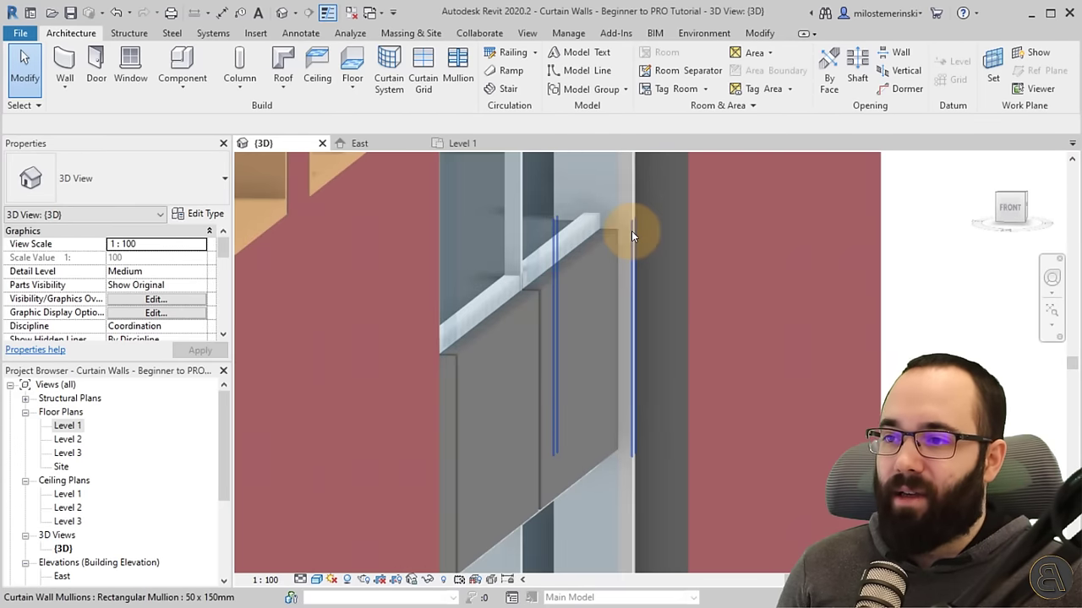
middle_click_drag(570, 237, 498, 322, "shift")
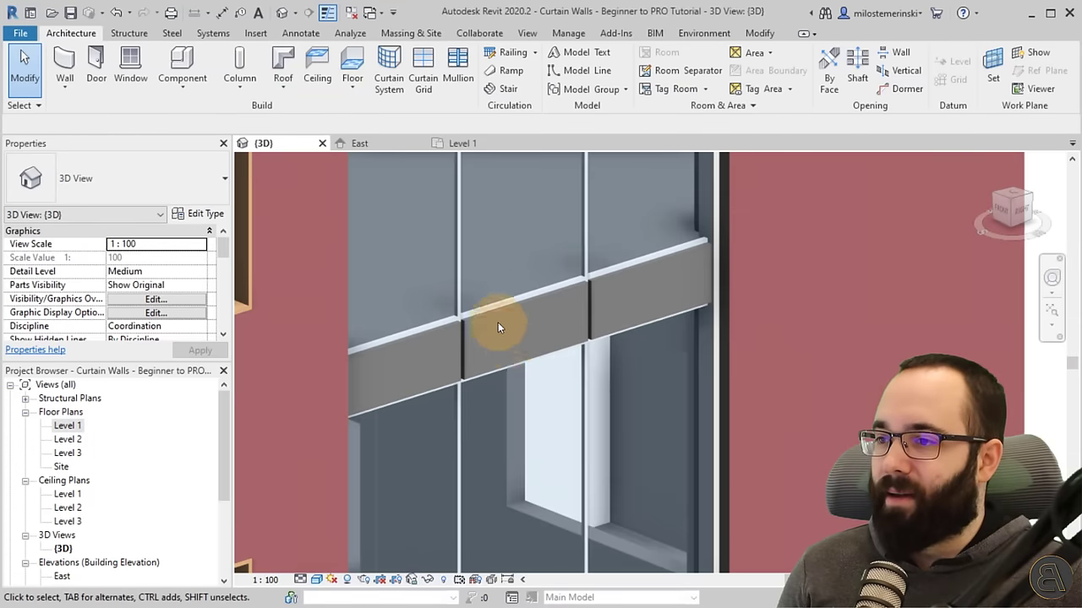
left_click(494, 314)
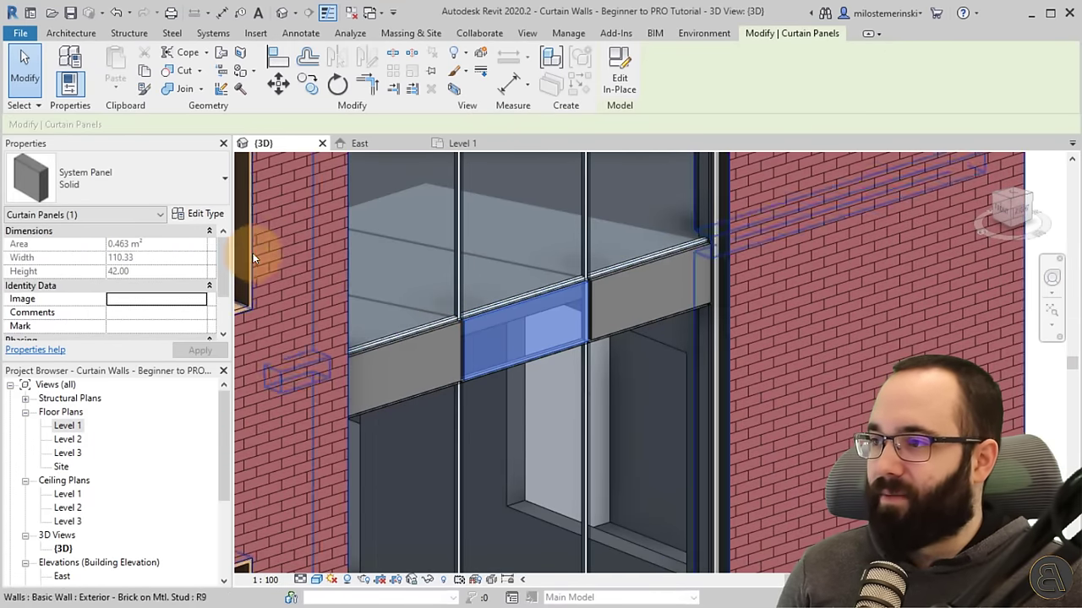
left_click(195, 214)
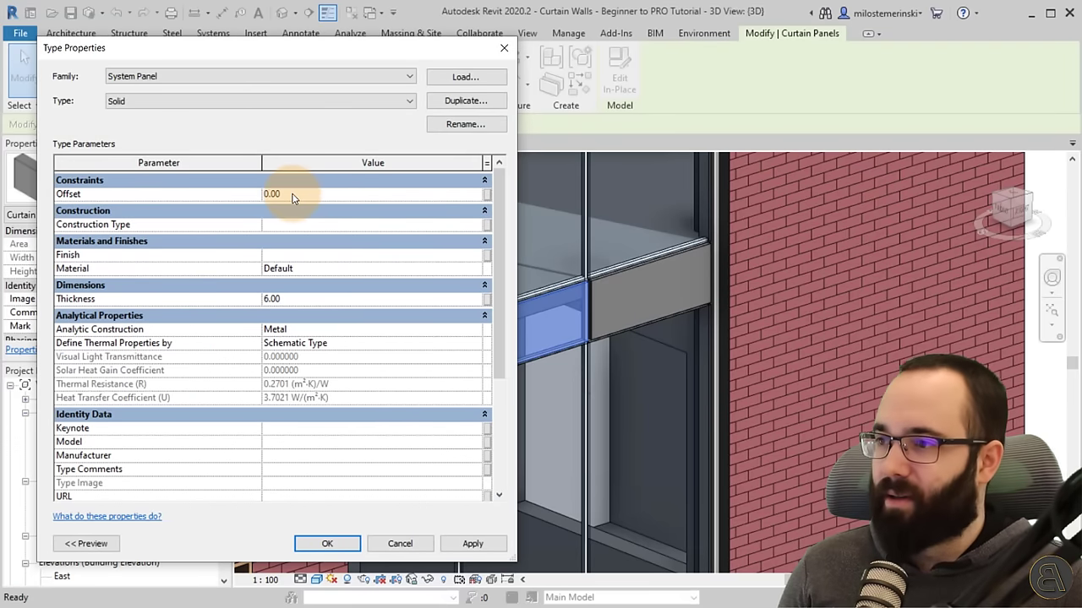
left_click(460, 544)
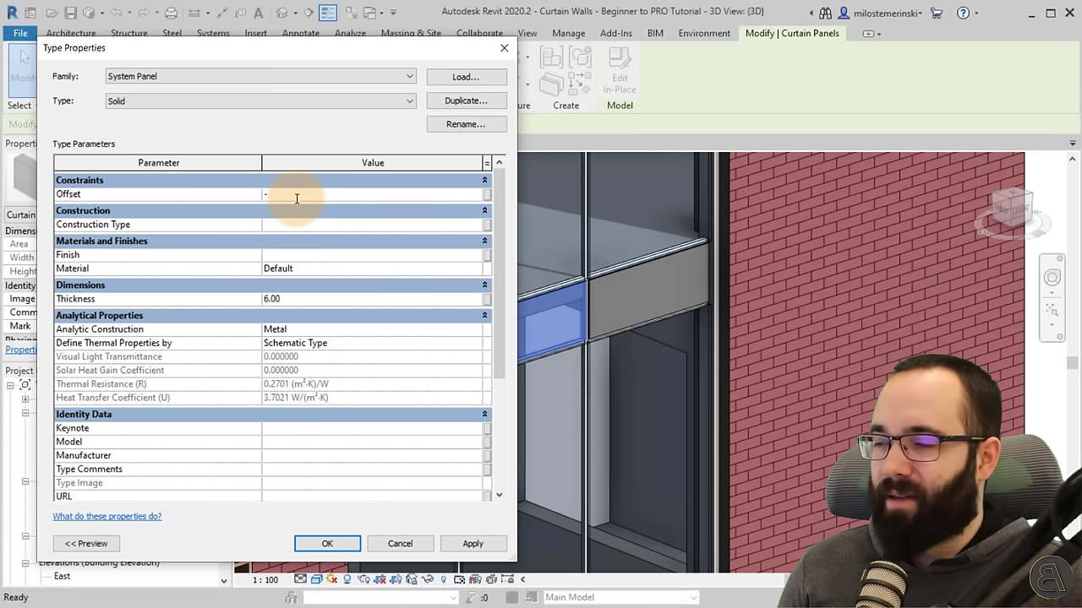
left_click(467, 544)
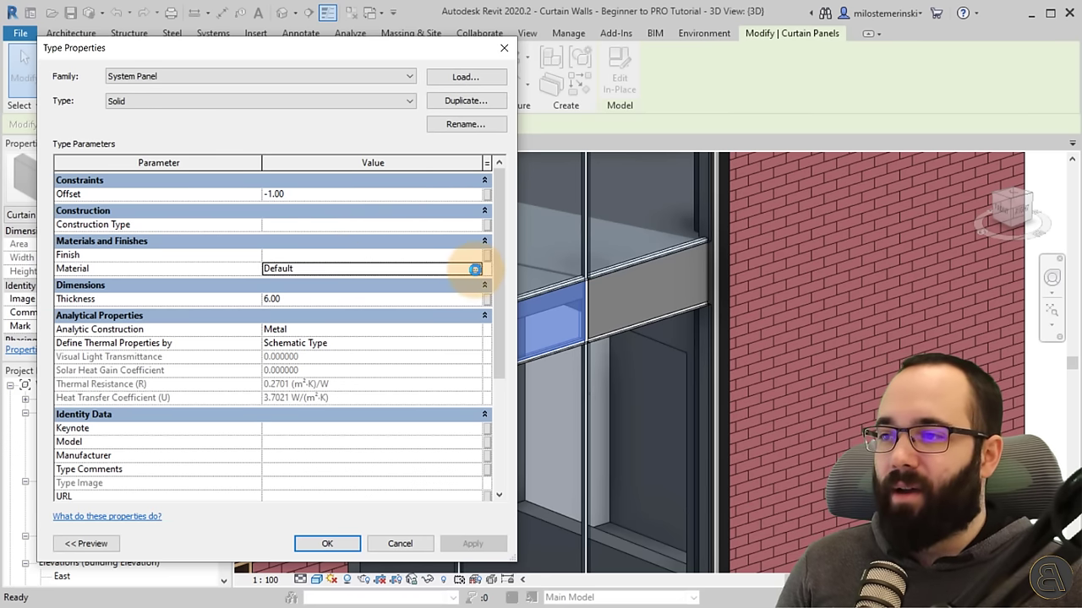
Step: Inspect the graphics settings of the Solid panel's Default material, and close the panel's type properties
left_click(475, 269)
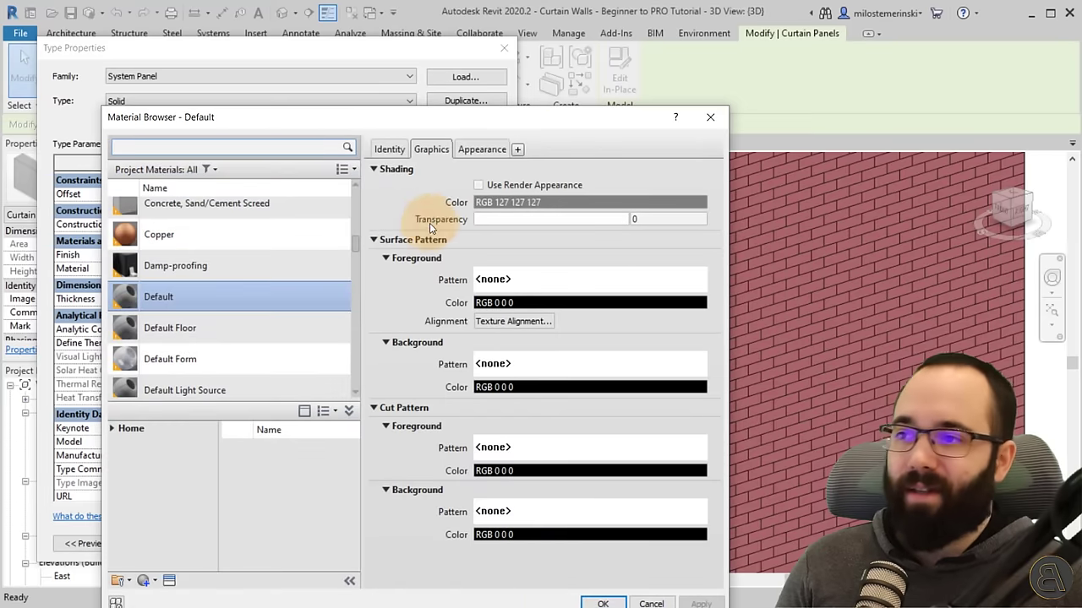
left_click(709, 119)
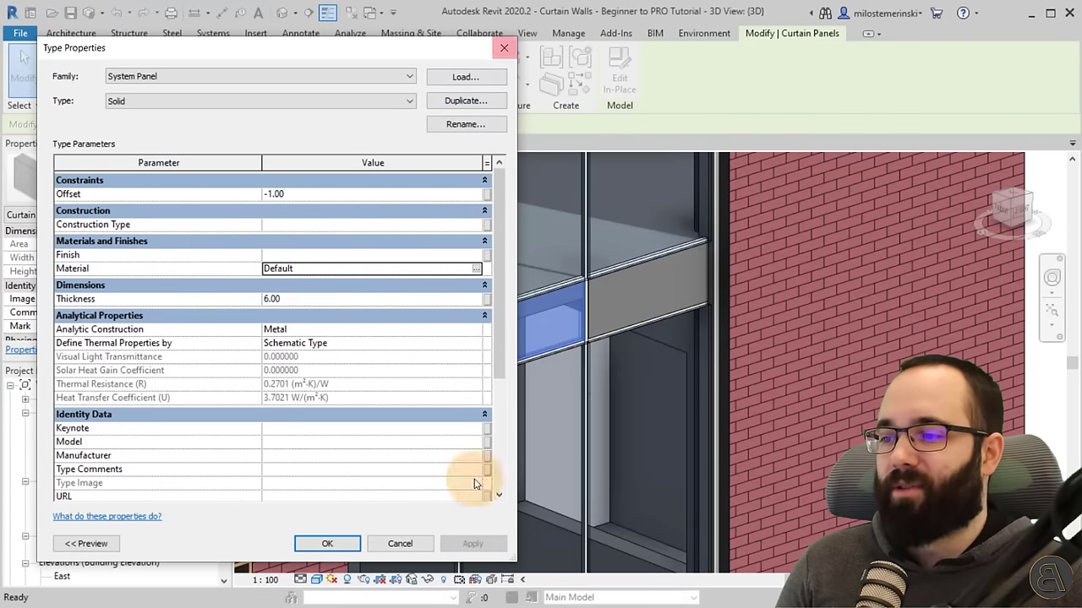
left_click(333, 544)
key("Escape")
Step: Examine the solid panel band and the Level 1 glazing of the Storefront wall from several viewpoints
scroll(486, 414, "down", 3)
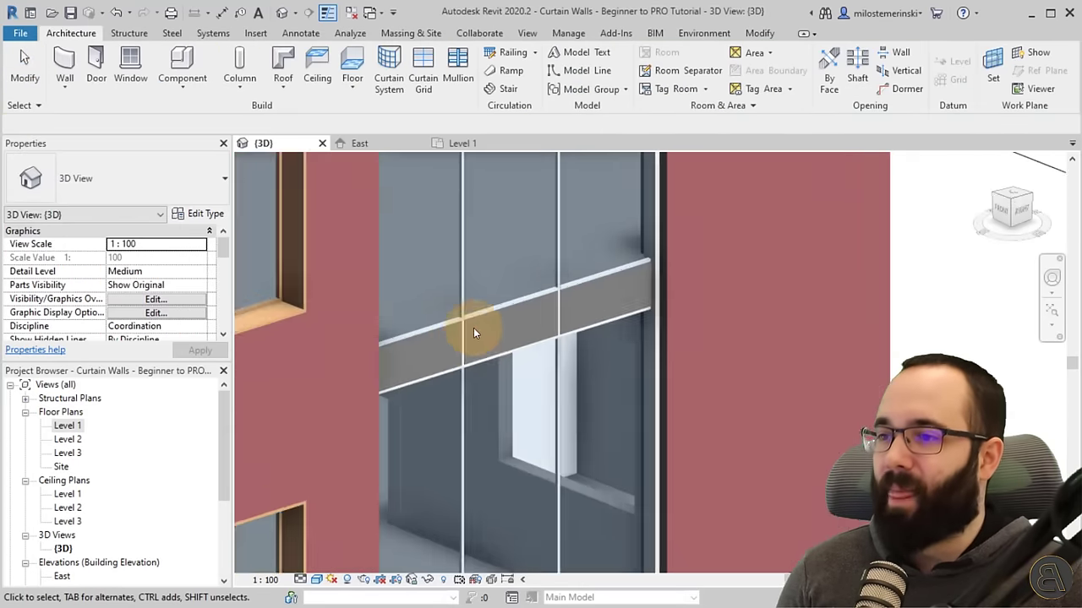
middle_click_drag(473, 329, 469, 433, "shift")
scroll(469, 432, "down", 3)
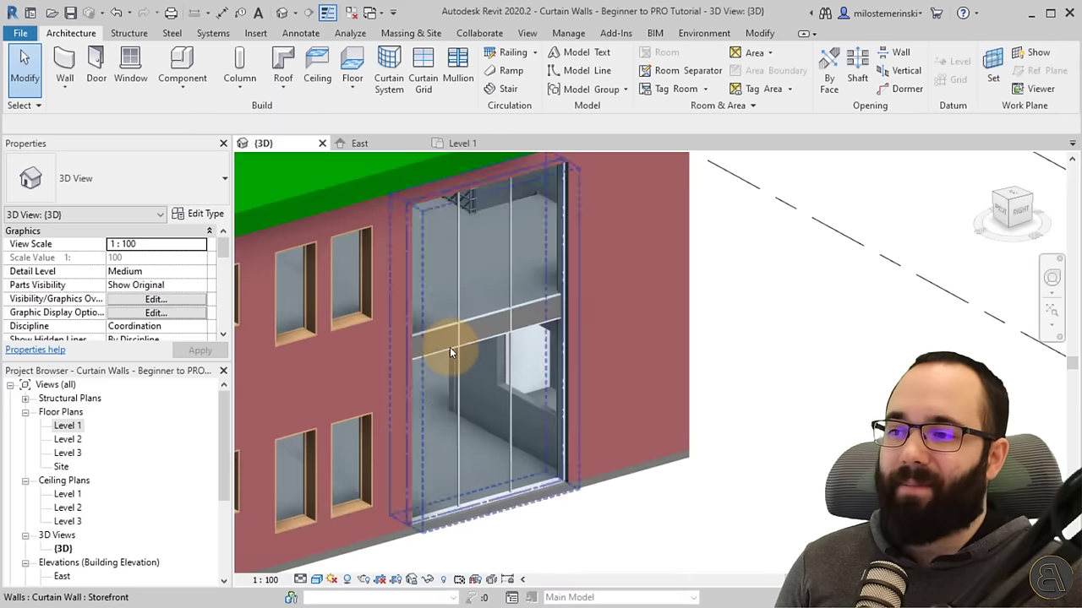
mouse_move(449, 346)
middle_mouse_down("shift")
mouse_move(382, 193)
mouse_move(355, 186)
mouse_move(437, 359)
middle_mouse_up("shift")
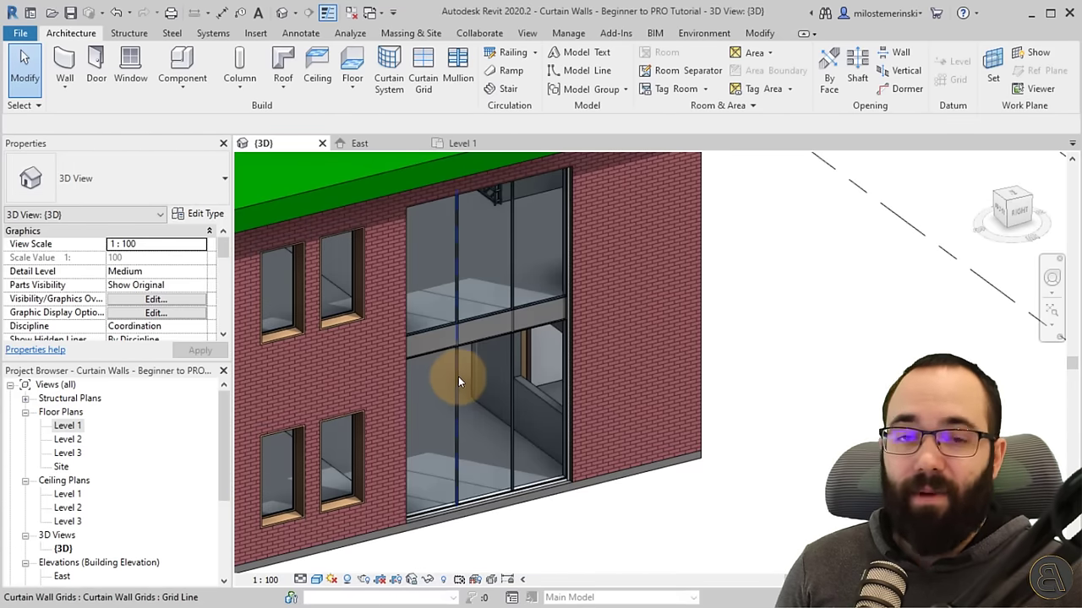
scroll(541, 323, "up", 2)
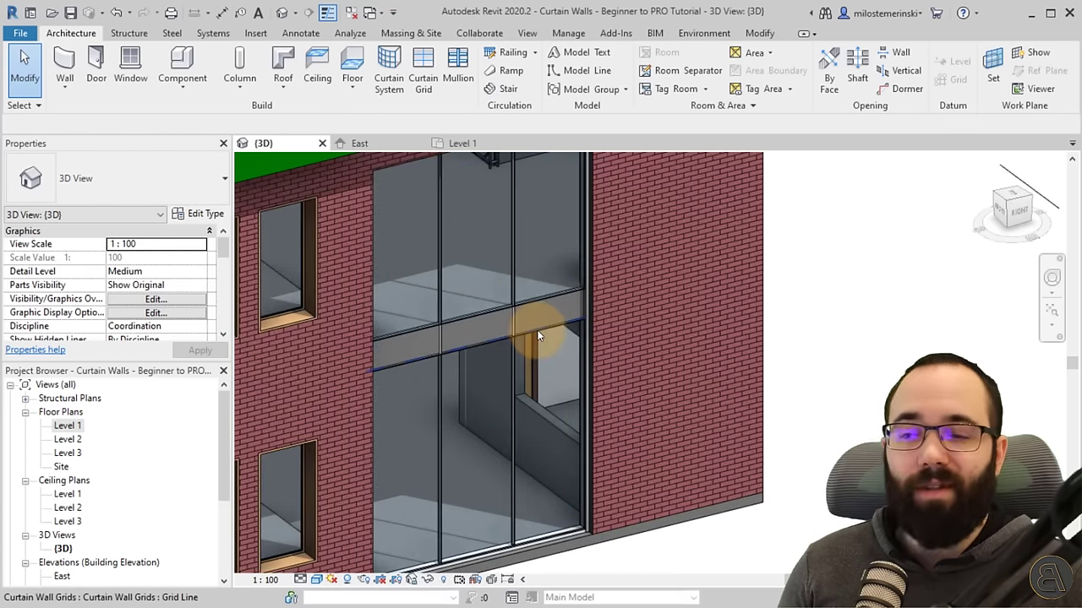
middle_click_drag(519, 356, 460, 336, "shift")
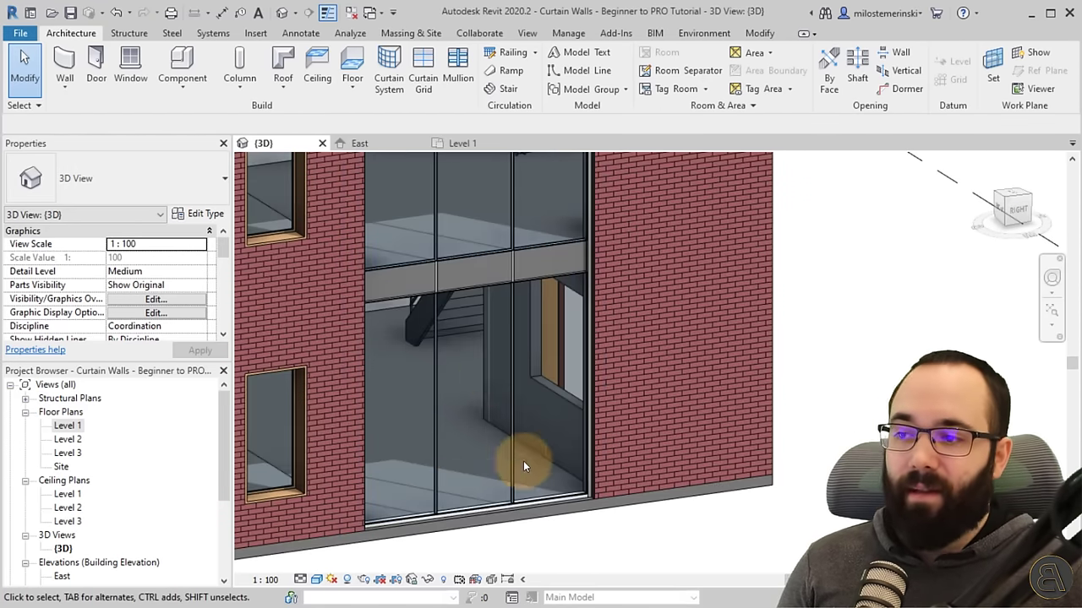
middle_click_drag(521, 461, 469, 389)
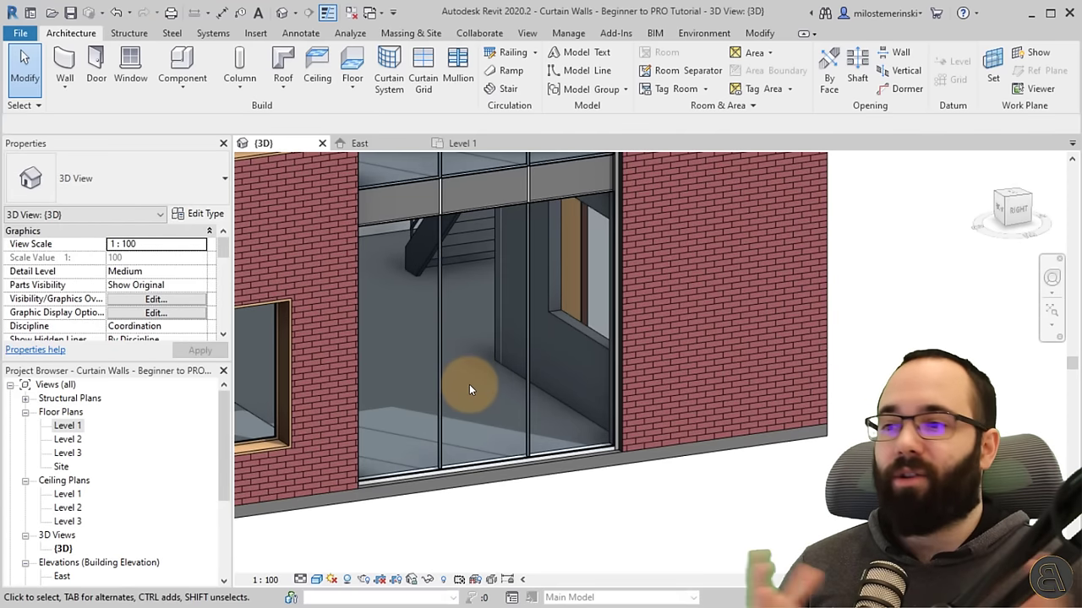
middle_click_drag(463, 412, 470, 406)
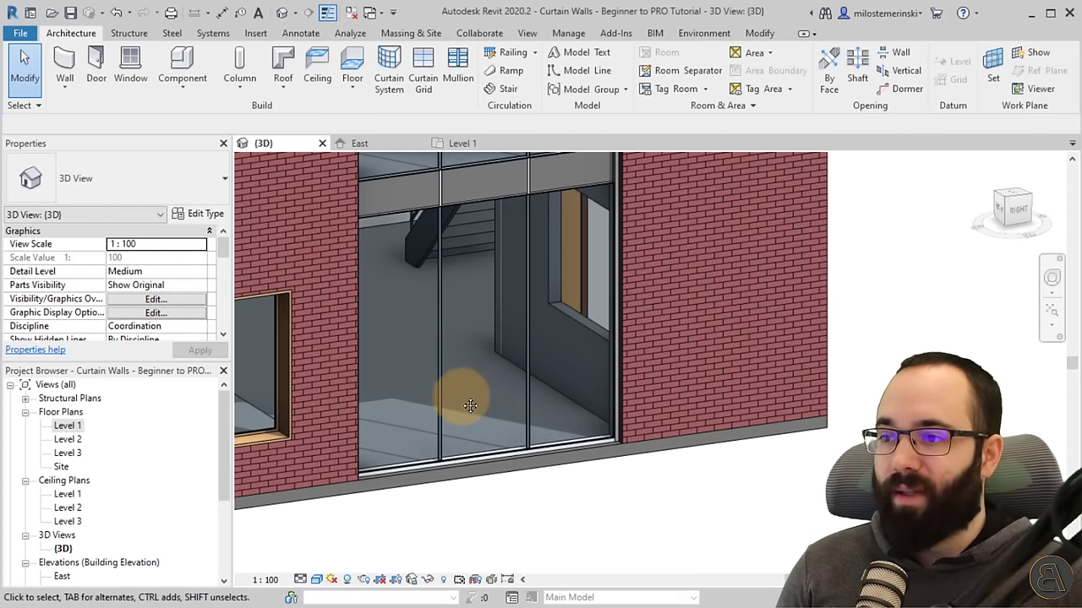
scroll(459, 389, "up", 1)
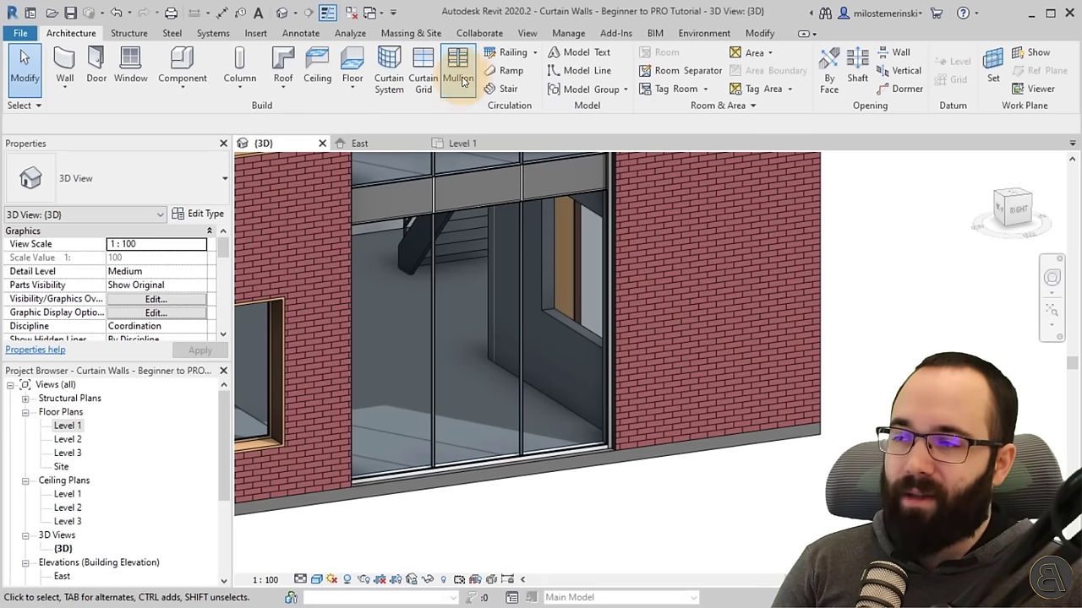
Step: Place a horizontal curtain grid line across all segments of the Level 1 glazing, about 210 cm above the wall's base
left_click(431, 93)
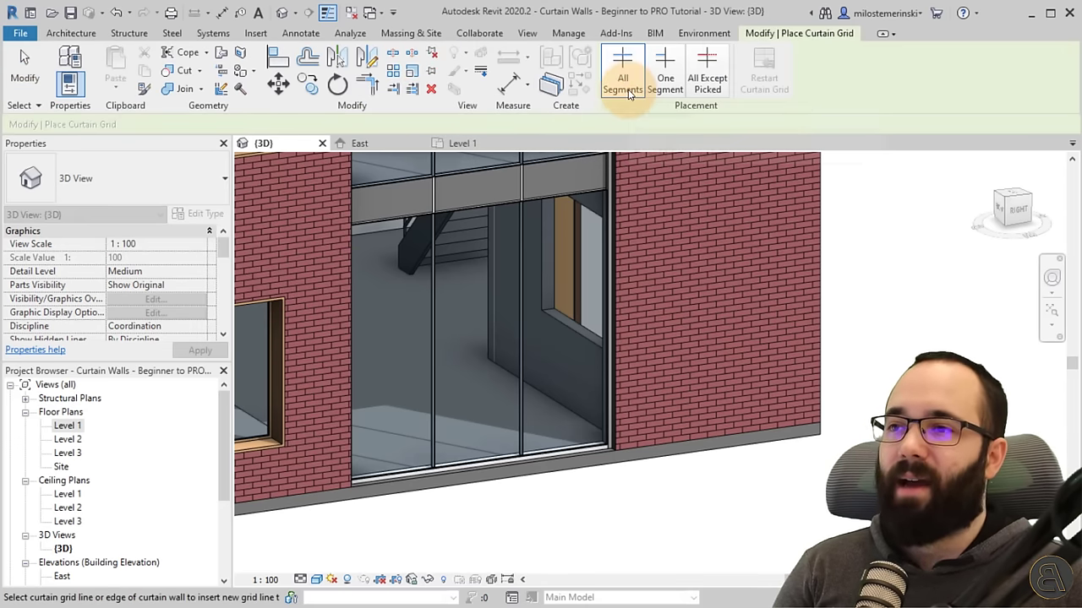
left_click(612, 273)
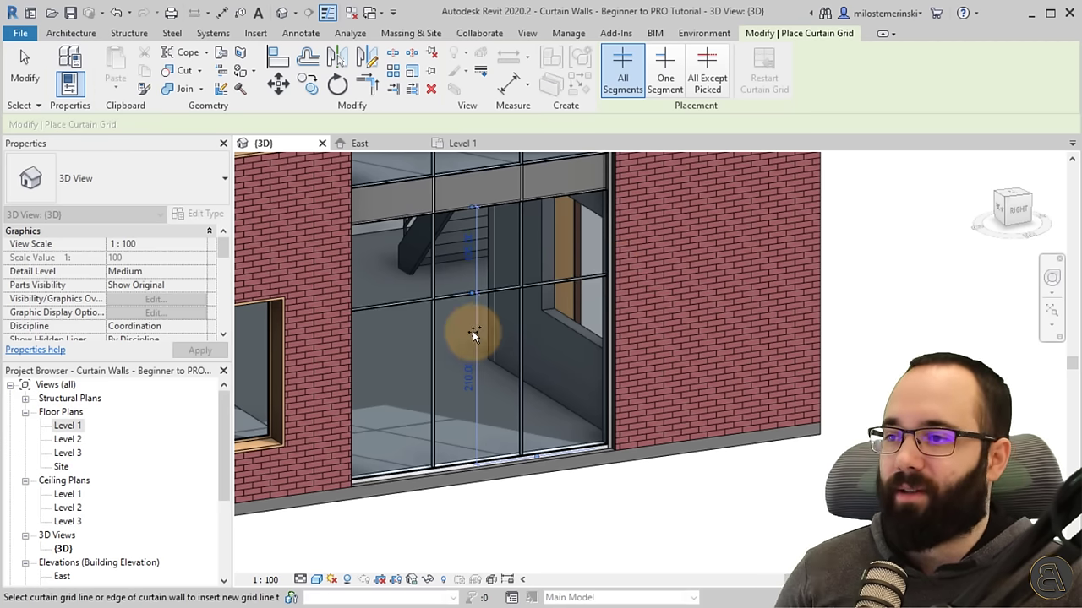
scroll(472, 332, "up", 3)
key("Escape")
key("Escape")
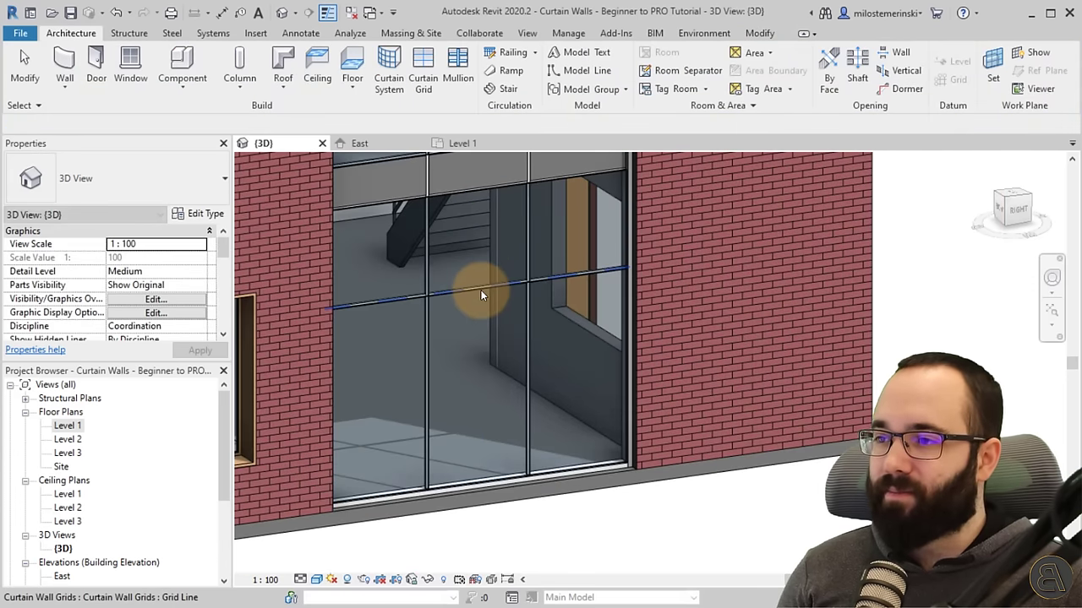
left_click(480, 290)
key("Escape")
scroll(452, 298, "down", 4)
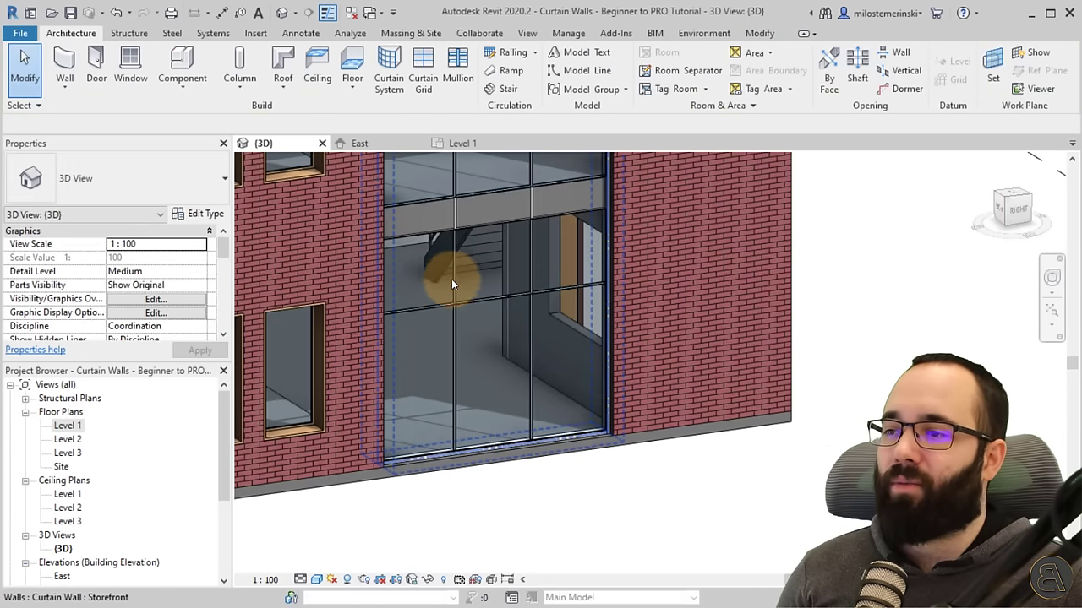
Step: Remove the segment of the left vertical grid line below the new horizontal grid line in the Level 1 glazing
scroll(420, 361, "up", 2)
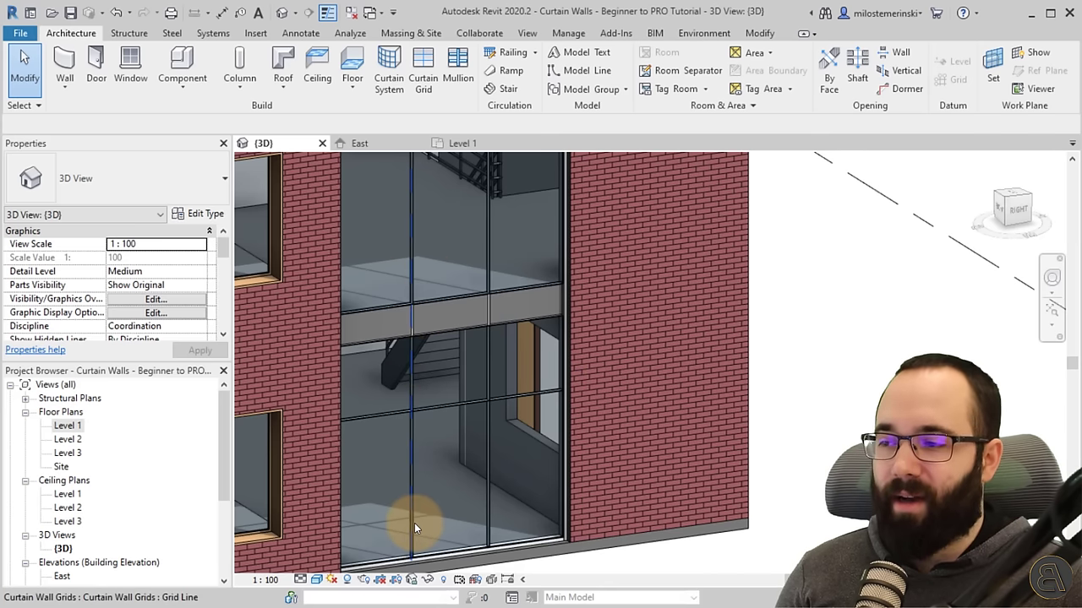
middle_click_drag(414, 524, 414, 392, "shift")
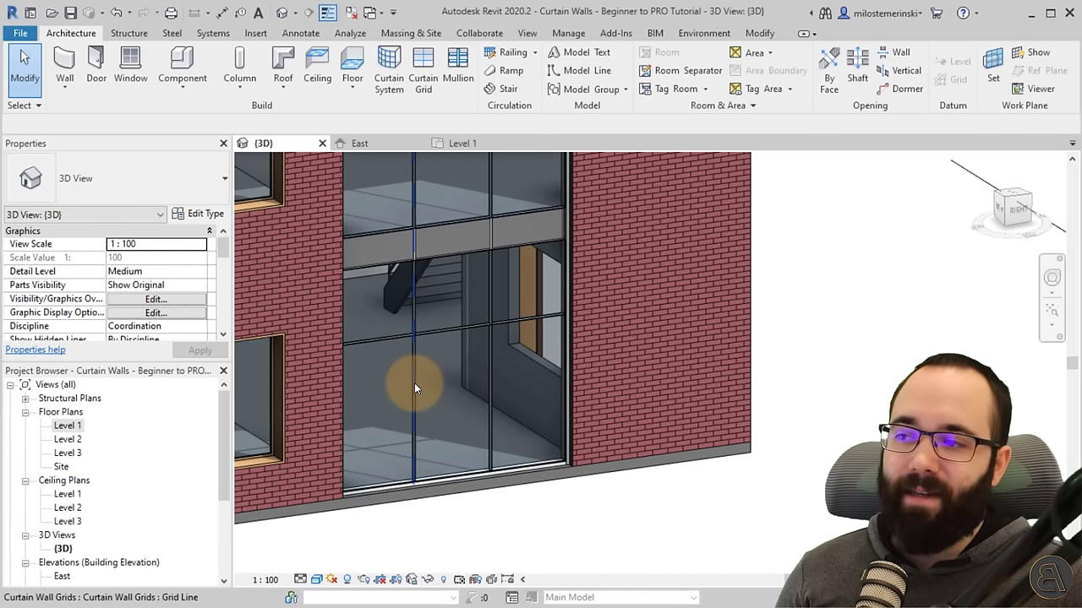
left_click(415, 384)
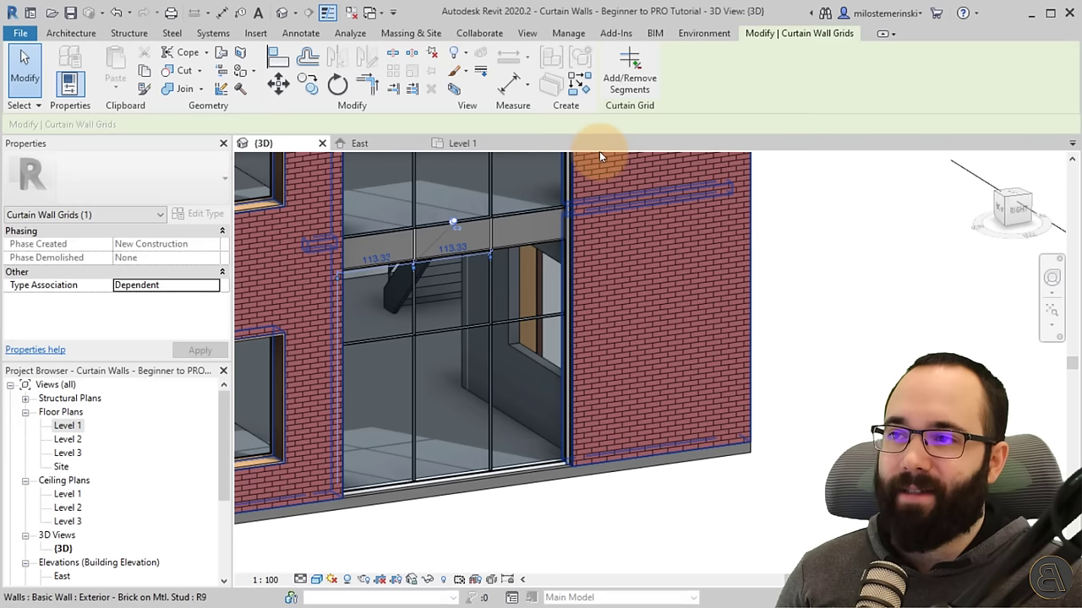
left_click(628, 80)
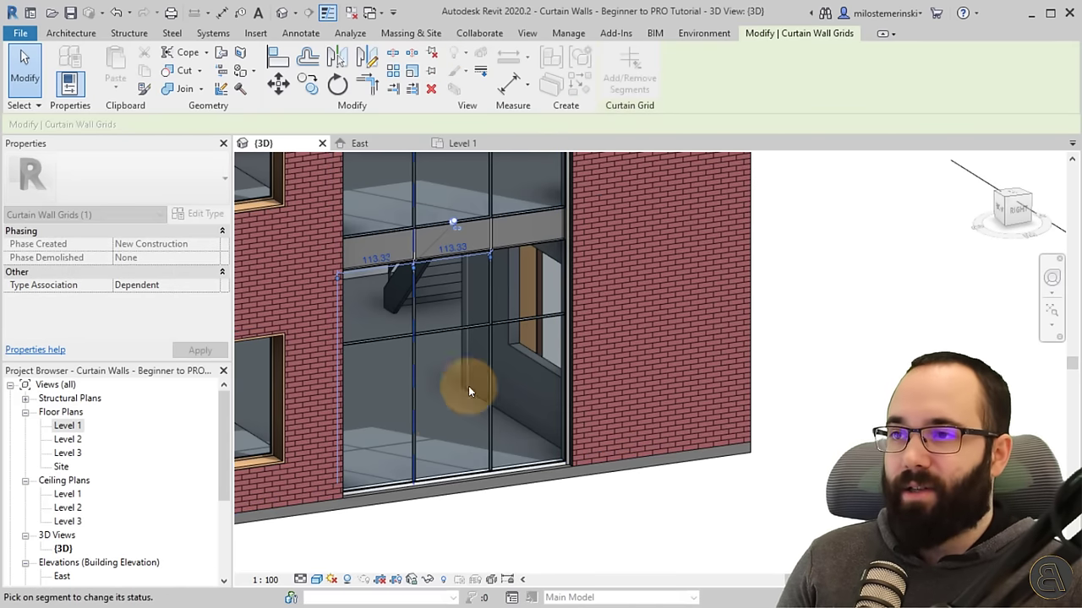
left_click(413, 419)
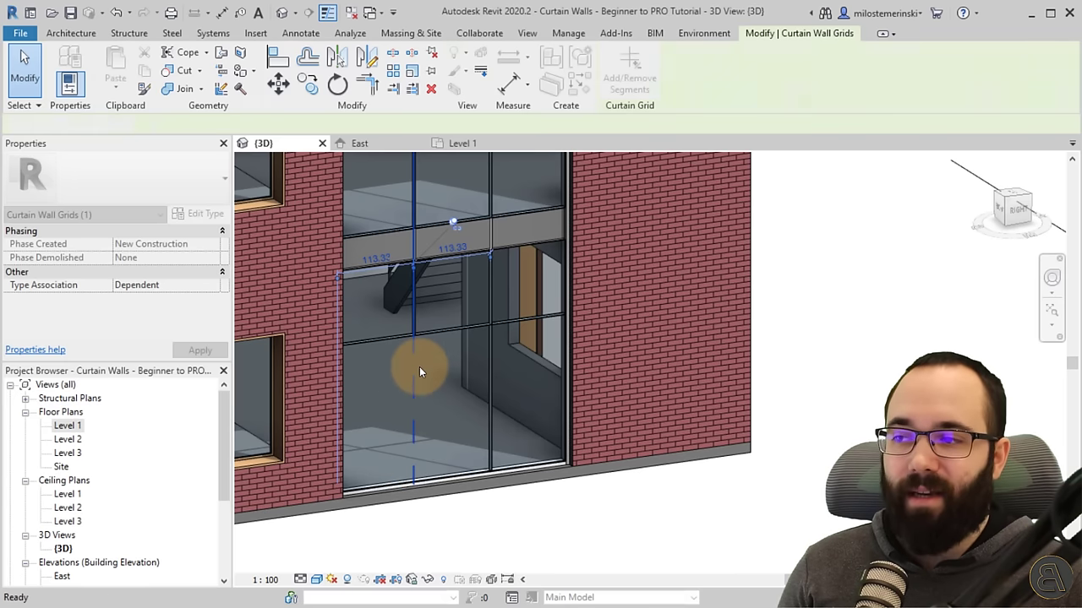
key("Escape")
key("Escape")
Step: Remove the segment of the right vertical grid line below the horizontal grid line in the Level 1 glazing
left_click(485, 325)
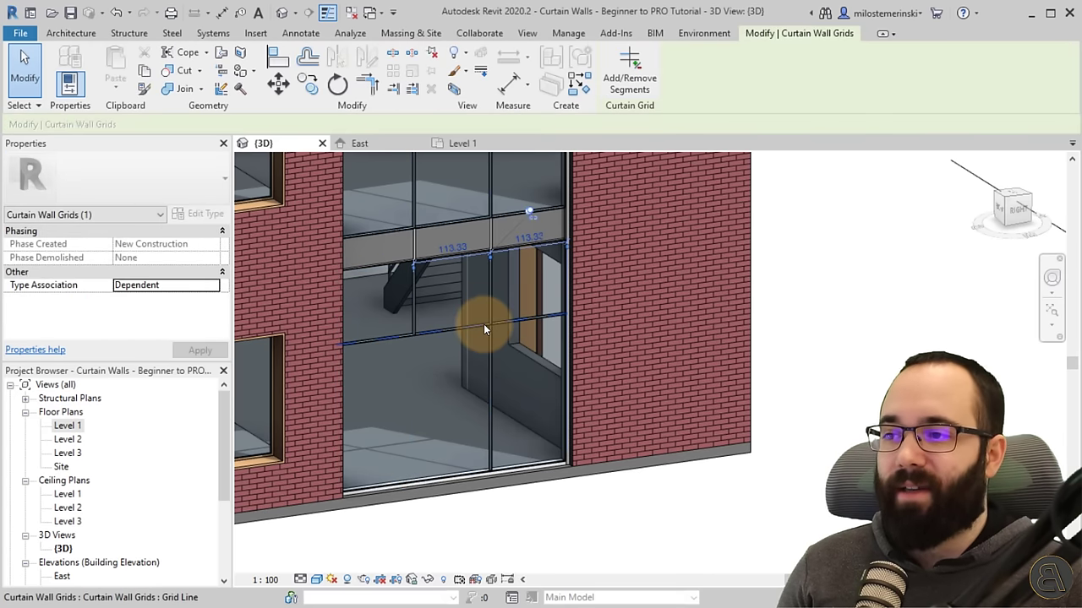
left_click(629, 81)
left_click(484, 375)
key("Escape")
key("Escape")
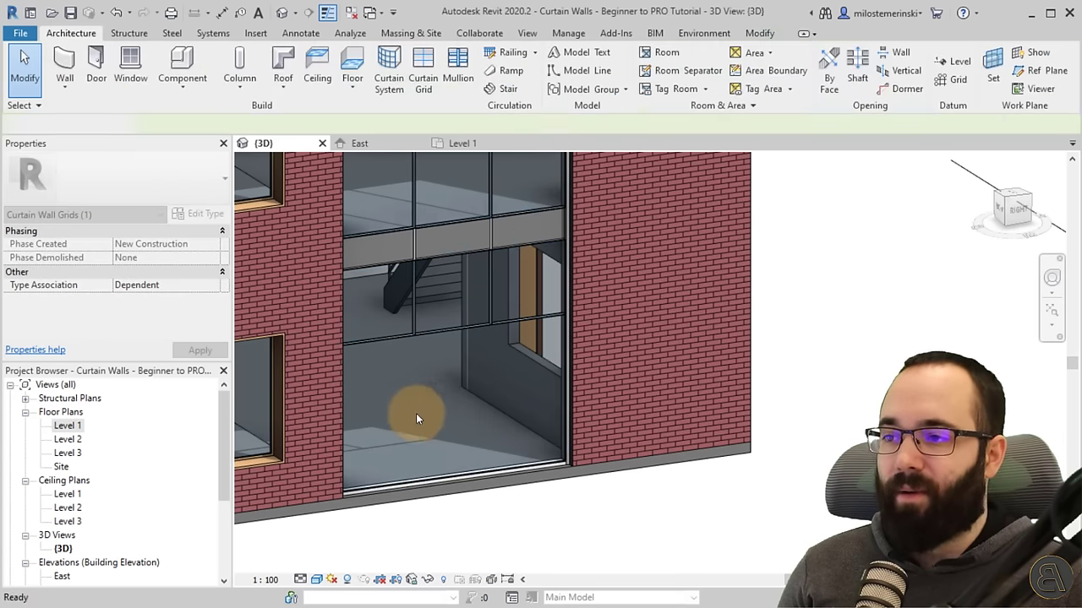
Step: Add a one-segment vertical grid line below the Level 1 horizontal mullion, about 76 cm from the opening's left edge
middle_click_drag(416, 413, 405, 336)
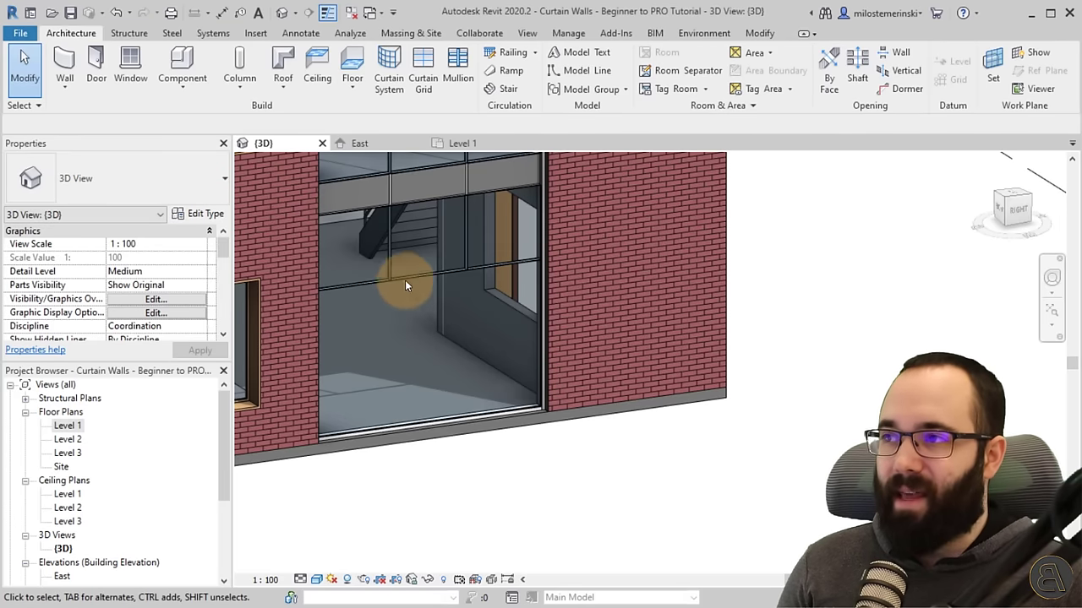
left_click(422, 76)
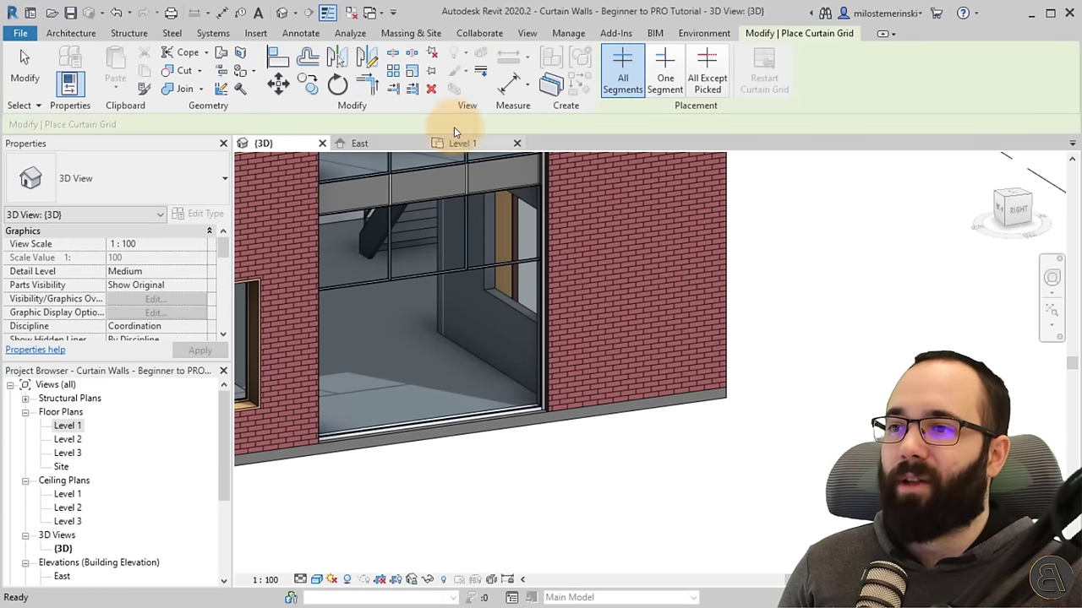
left_click(667, 81)
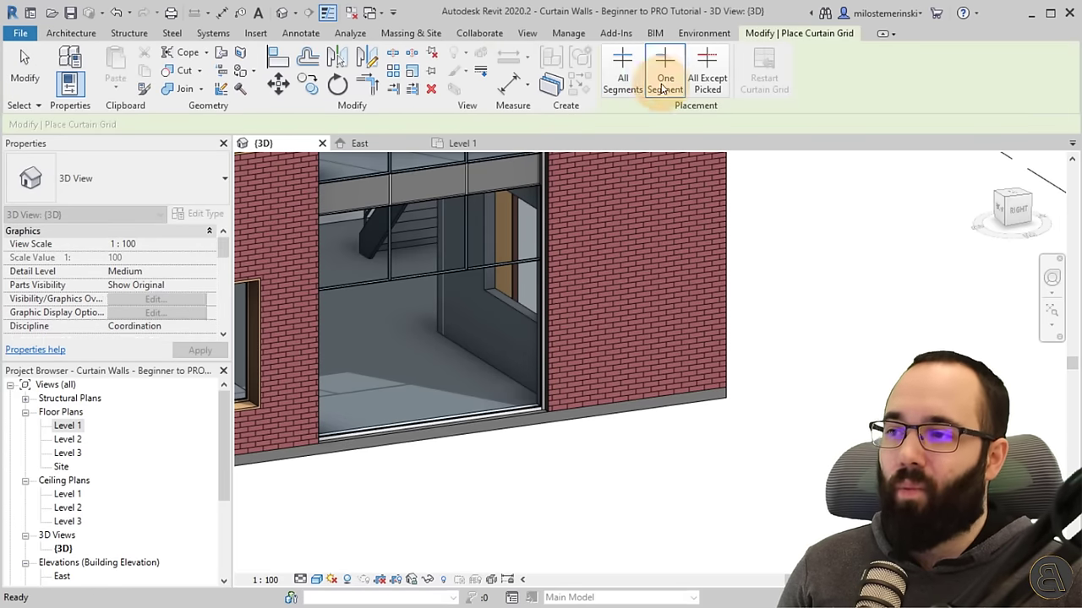
left_click(369, 287)
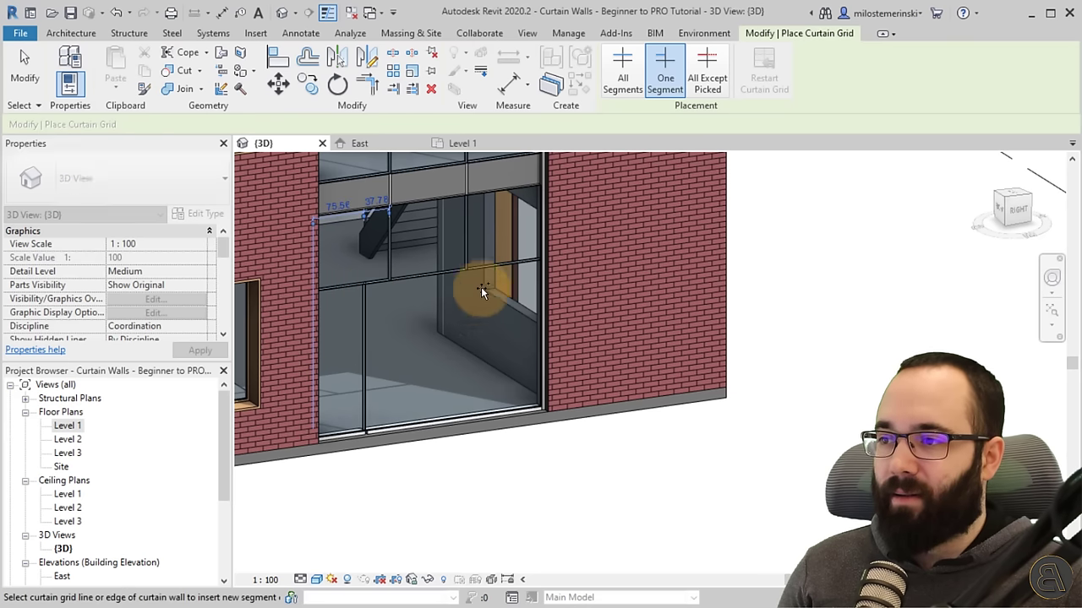
Step: Add a second one-segment vertical grid line below the Level 1 horizontal mullion near the opening's right edge, leaving a centre panel about 189 cm wide
left_click(490, 338)
key("Escape")
key("Escape")
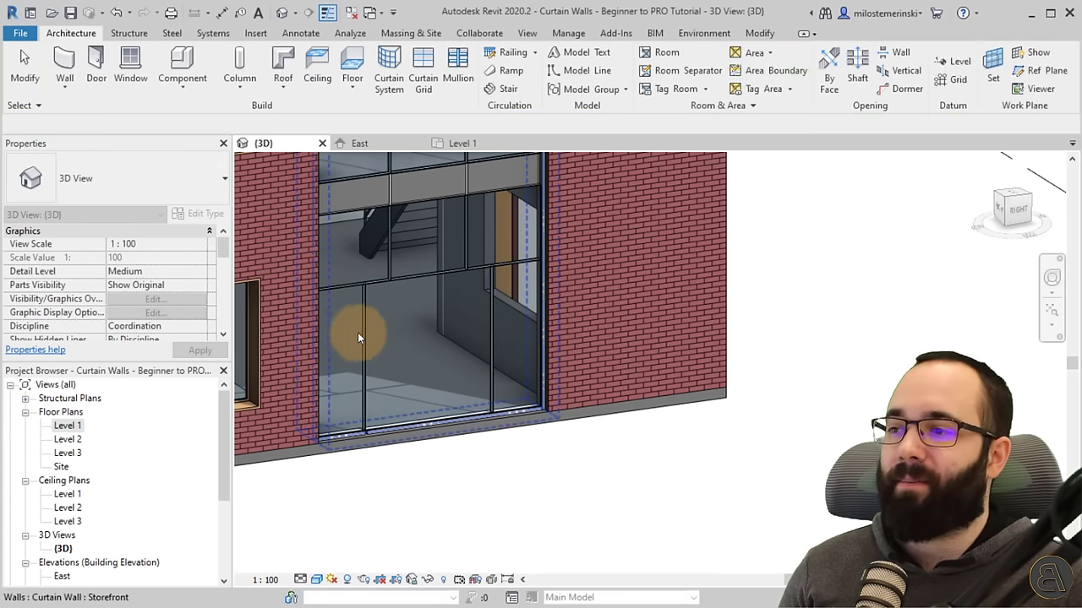
left_click(366, 332)
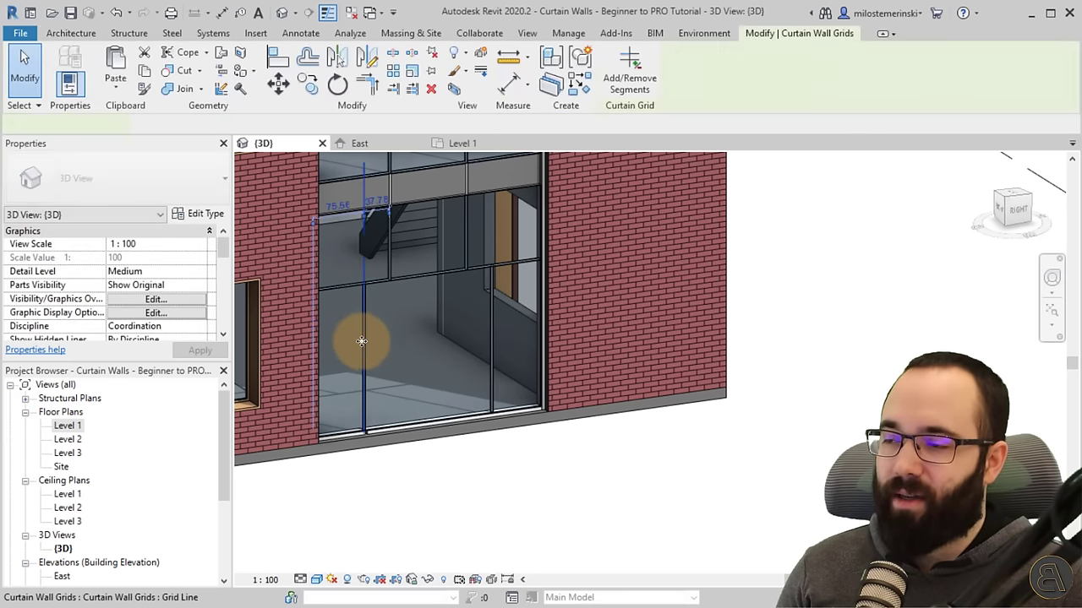
left_click(338, 208)
key("Escape")
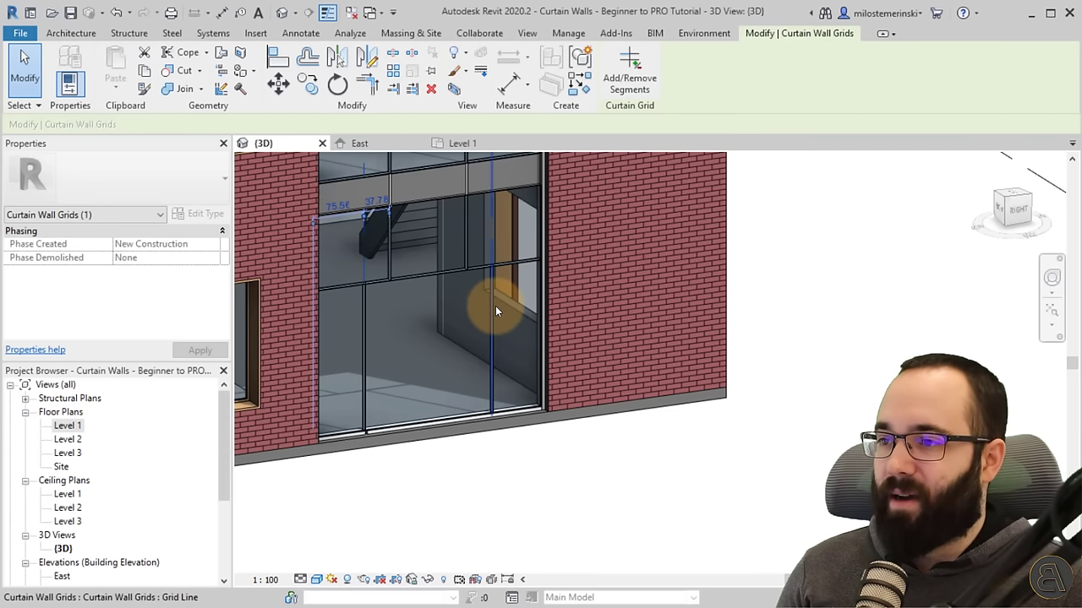
left_click(495, 306)
key("Escape")
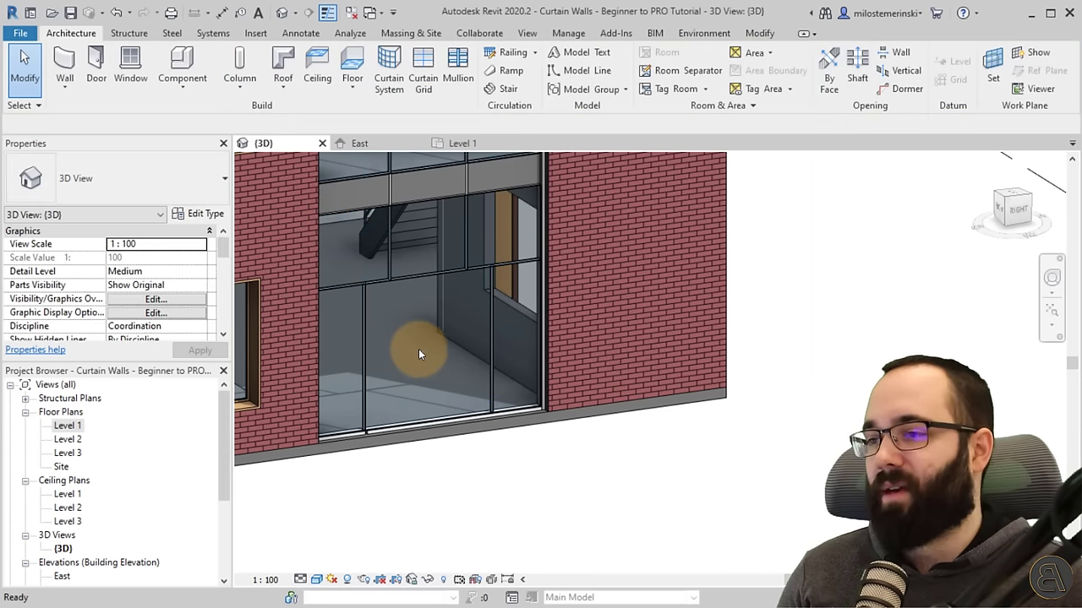
Step: Unpin the large central glazed panel below the horizontal mullion in the Level 1 glazing
scroll(414, 397, "up", 4)
scroll(403, 395, "down", 1)
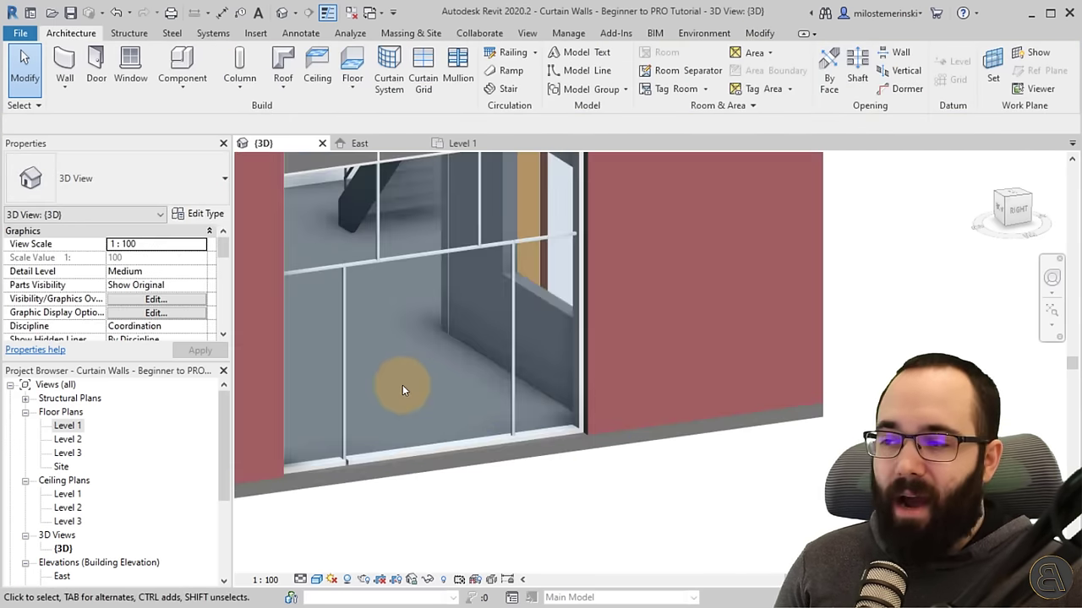
key("Tab")
left_click(417, 445)
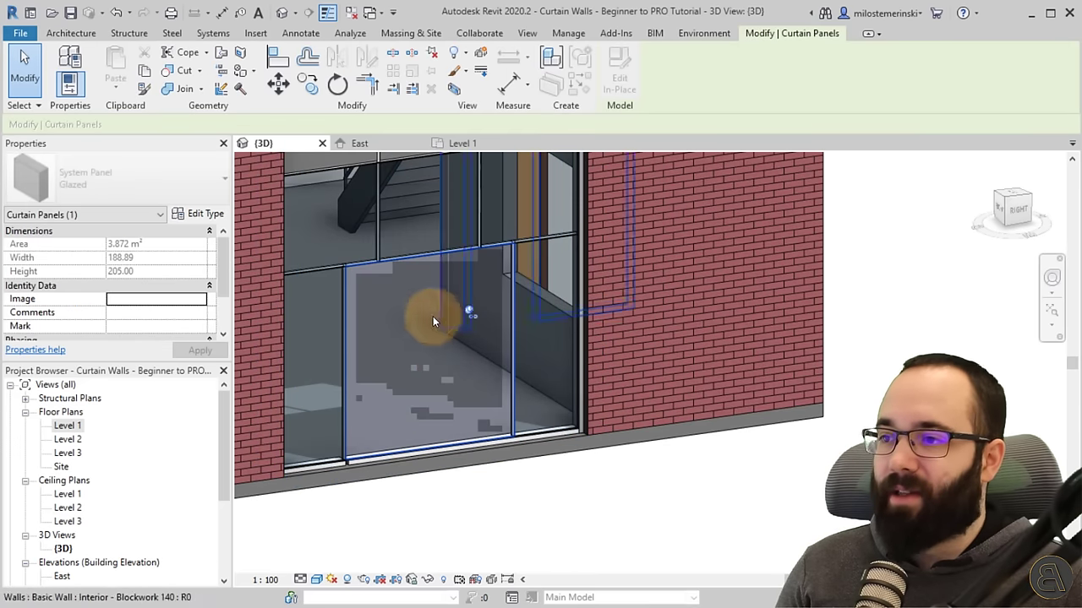
left_click(471, 312)
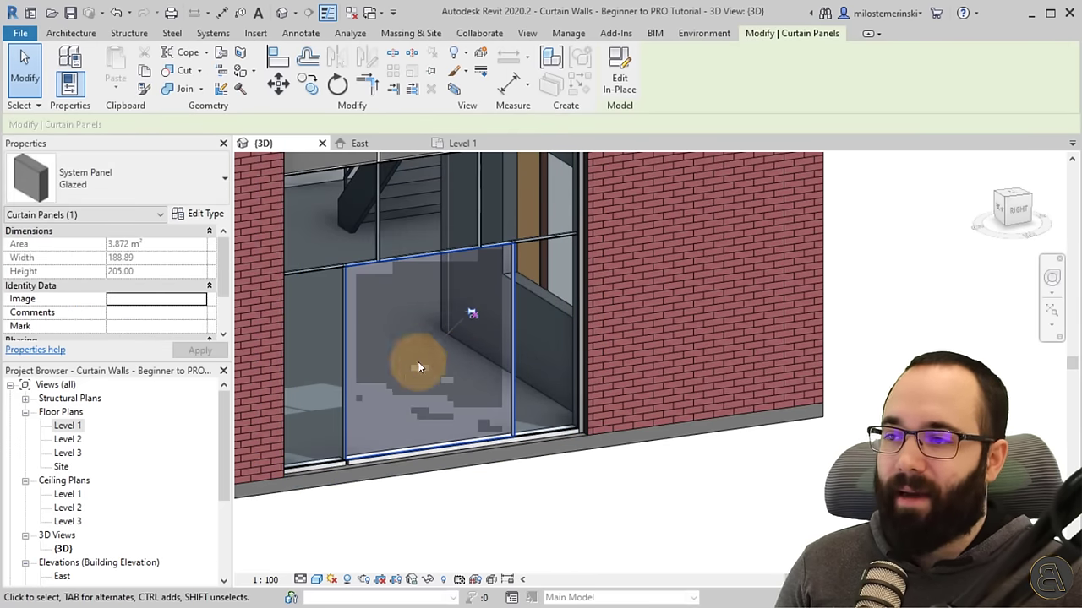
Step: Check which types are available for the unpinned central glazed panel, keeping its current type
left_click(85, 177)
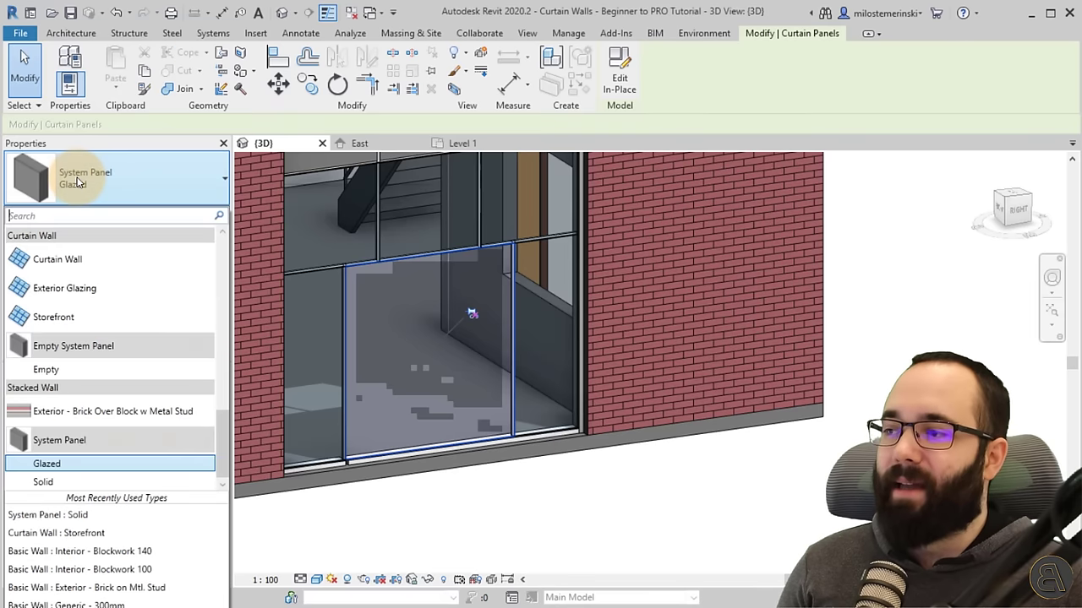
left_click(104, 327)
left_click(430, 483)
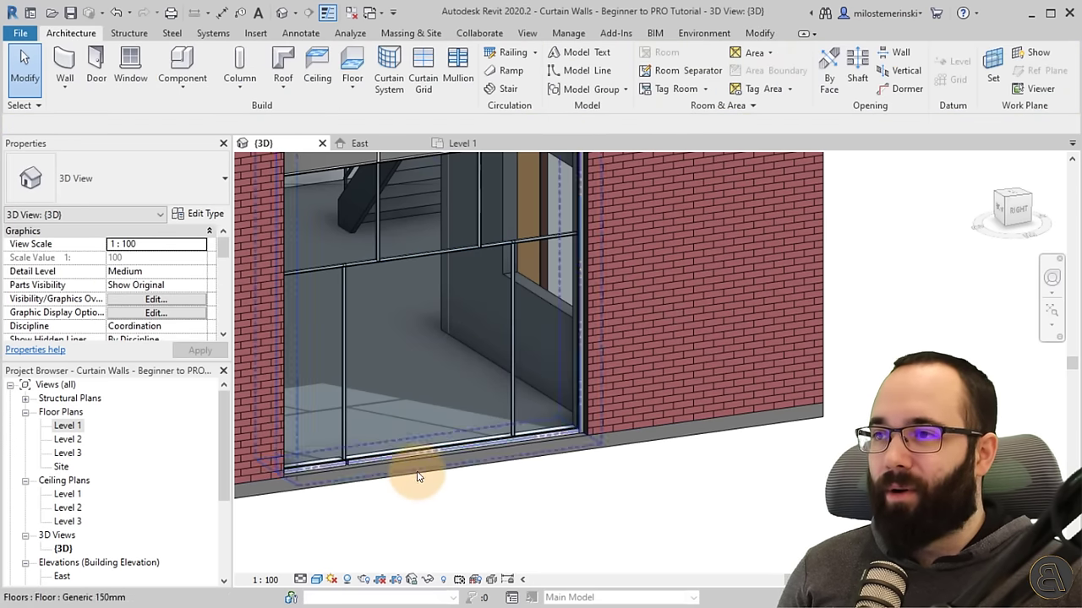
Step: Load the M_Door-Curtain-Wall-Double-Storefront family from the Doors folder of the US Metric library
left_click(256, 34)
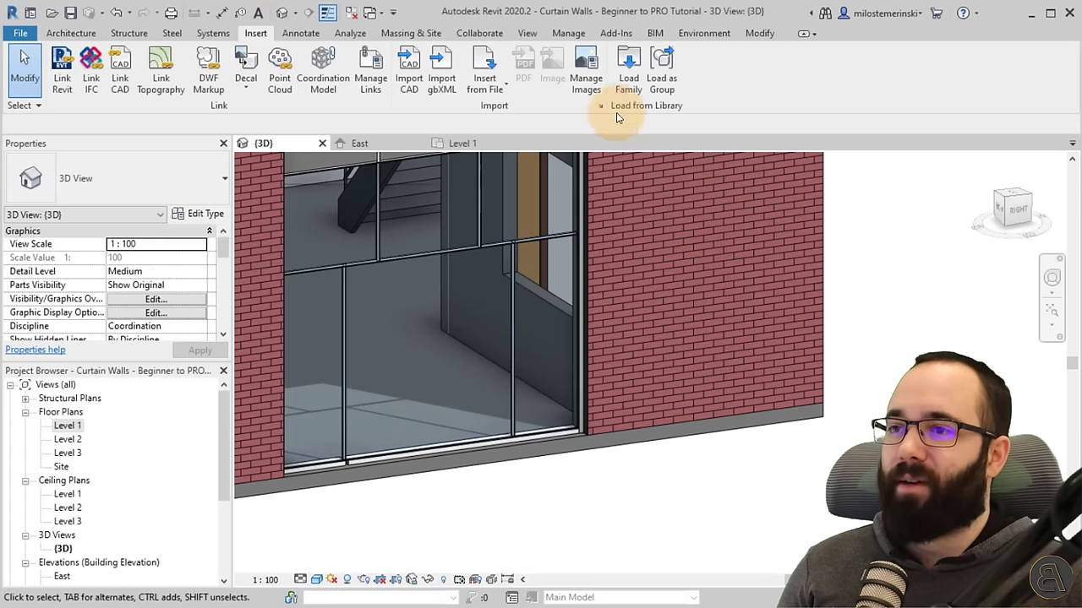
left_click(628, 64)
left_click_drag(401, 140, 372, 142)
left_click(562, 160)
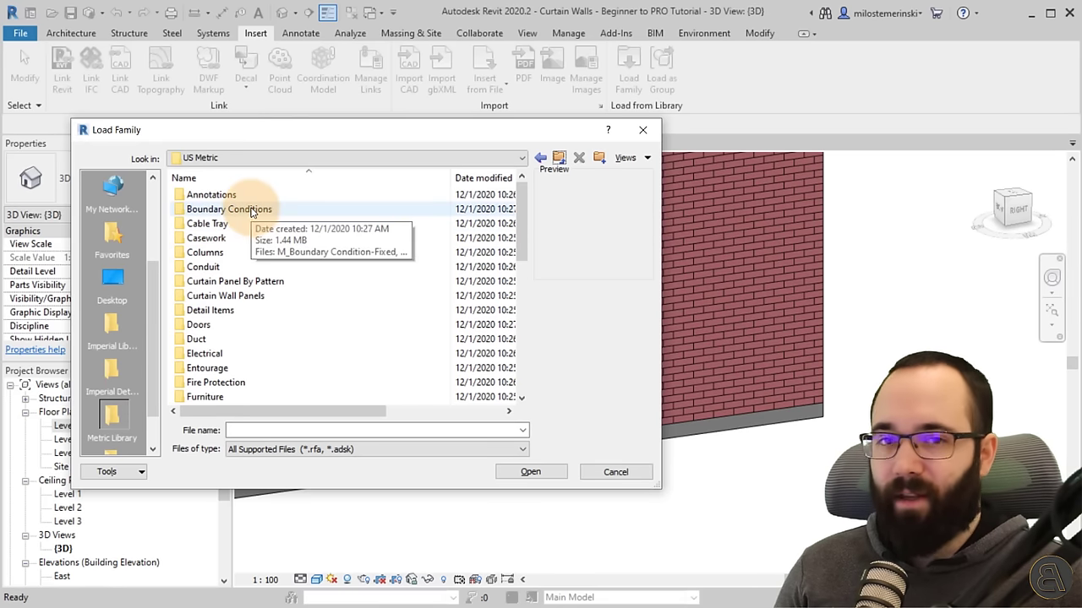
double_click(208, 328)
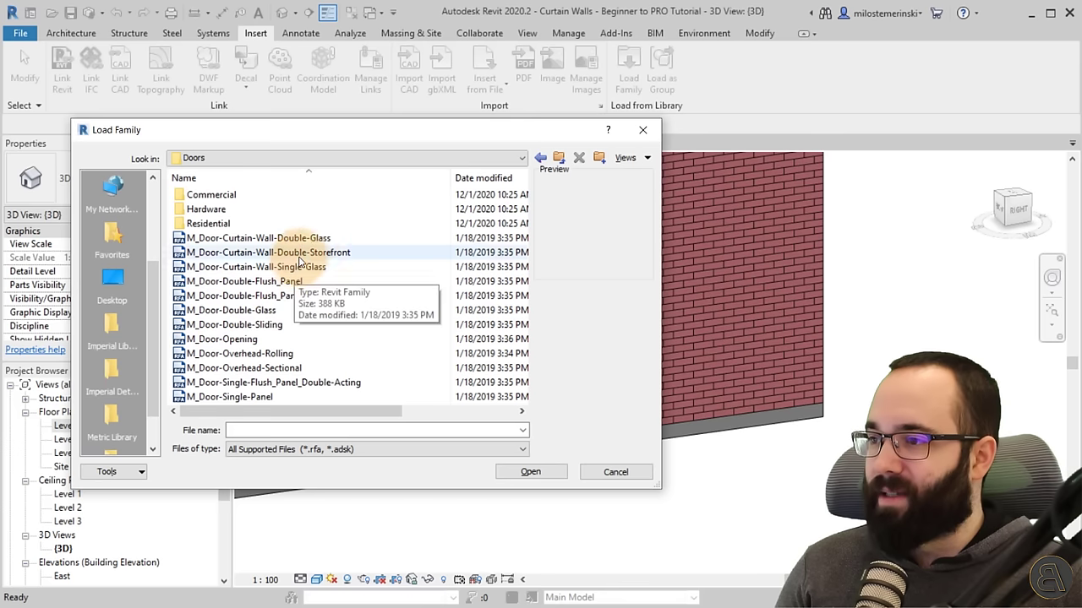
left_click(265, 254)
left_click(245, 238)
left_click(261, 251)
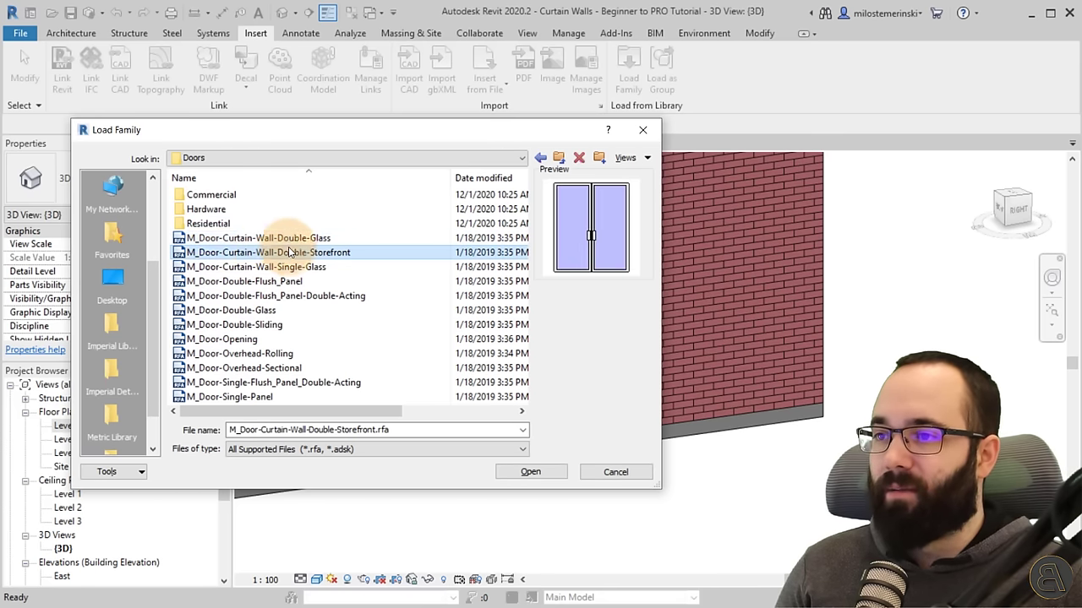
left_click(545, 475)
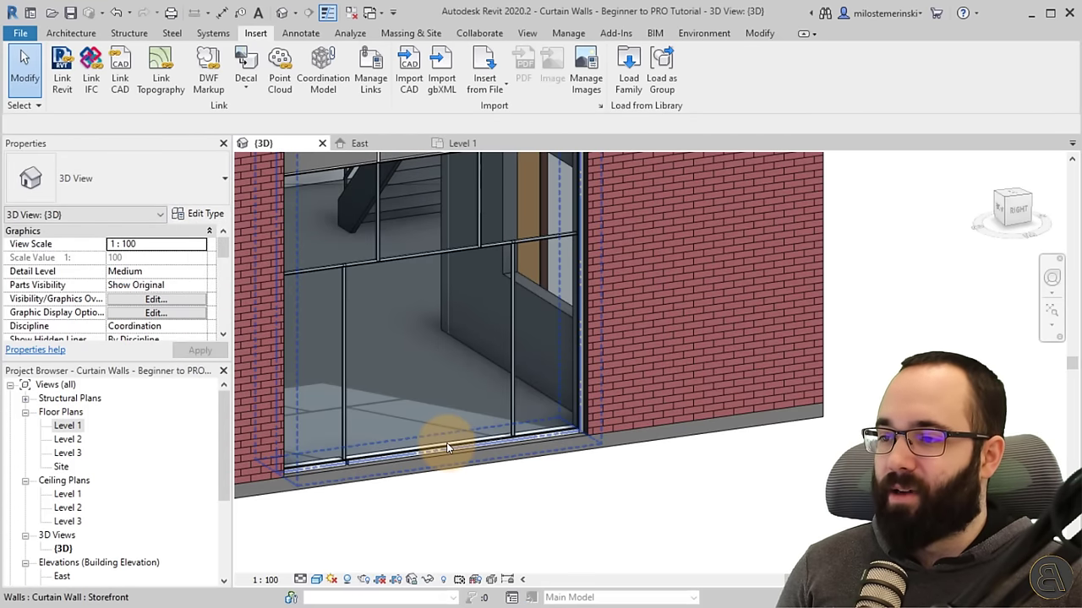
Step: Replace the central ground-floor glazed panel with the M_Door-Curtain-Wall-Double-Storefront type
left_click(448, 448)
left_click(442, 517)
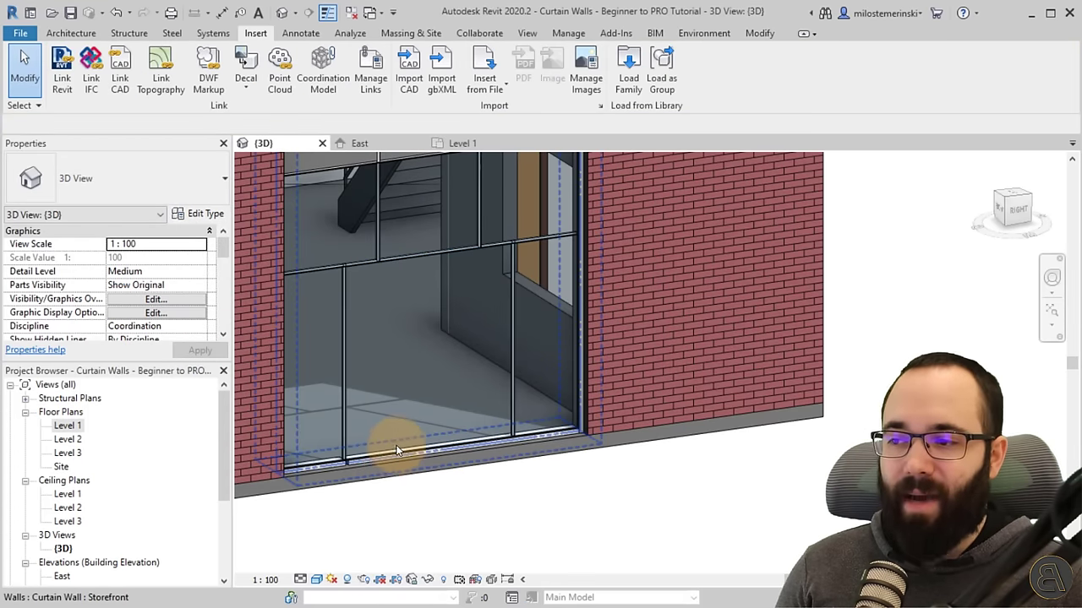
key("Tab")
left_click(387, 457)
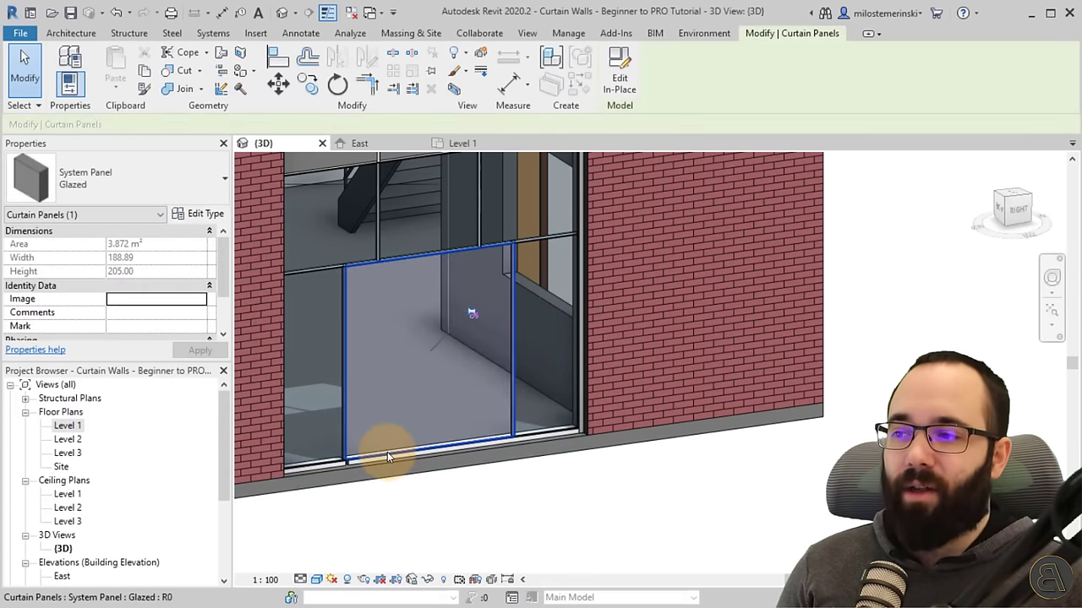
left_click(383, 517)
key("Tab")
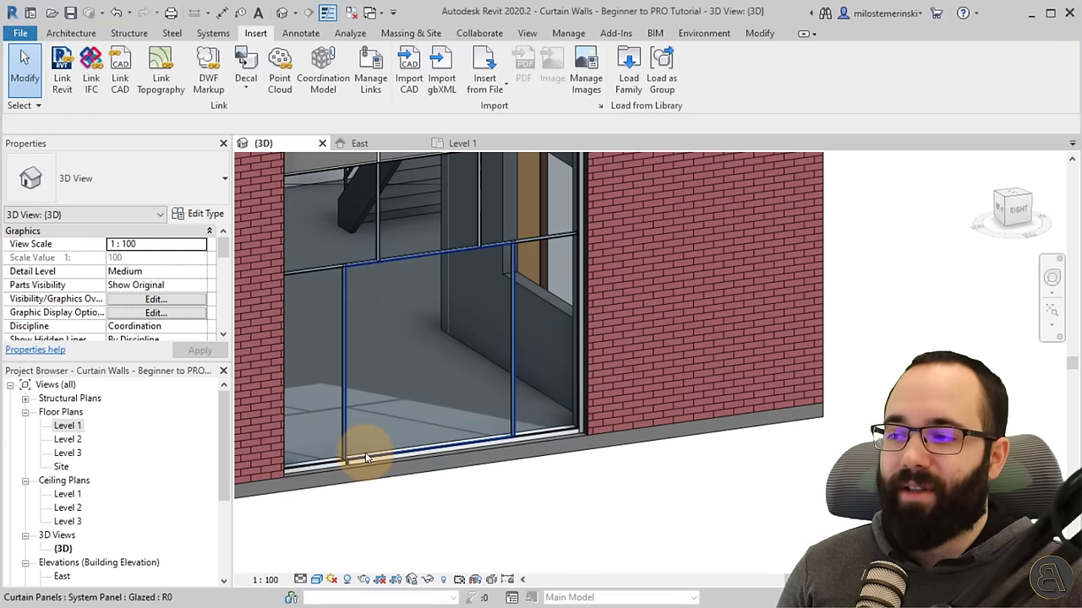
left_click(365, 456)
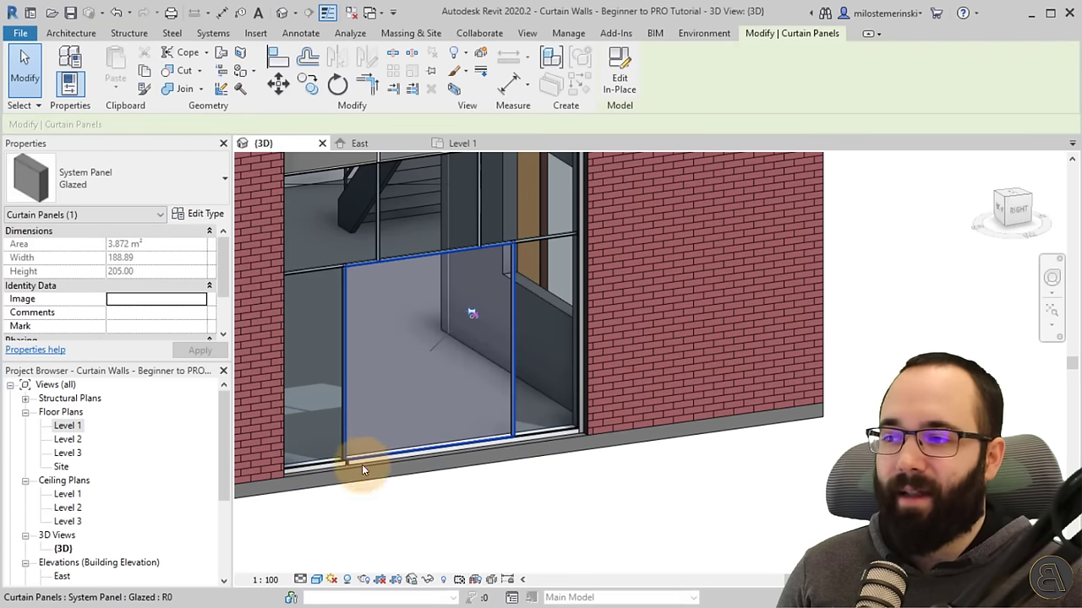
left_click(120, 176)
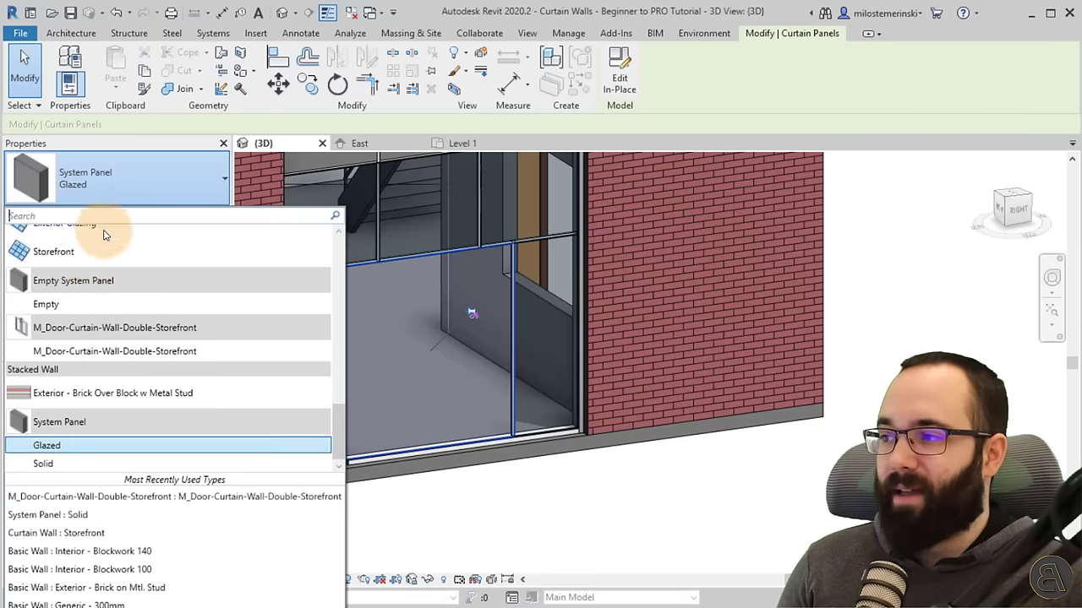
left_click(423, 528)
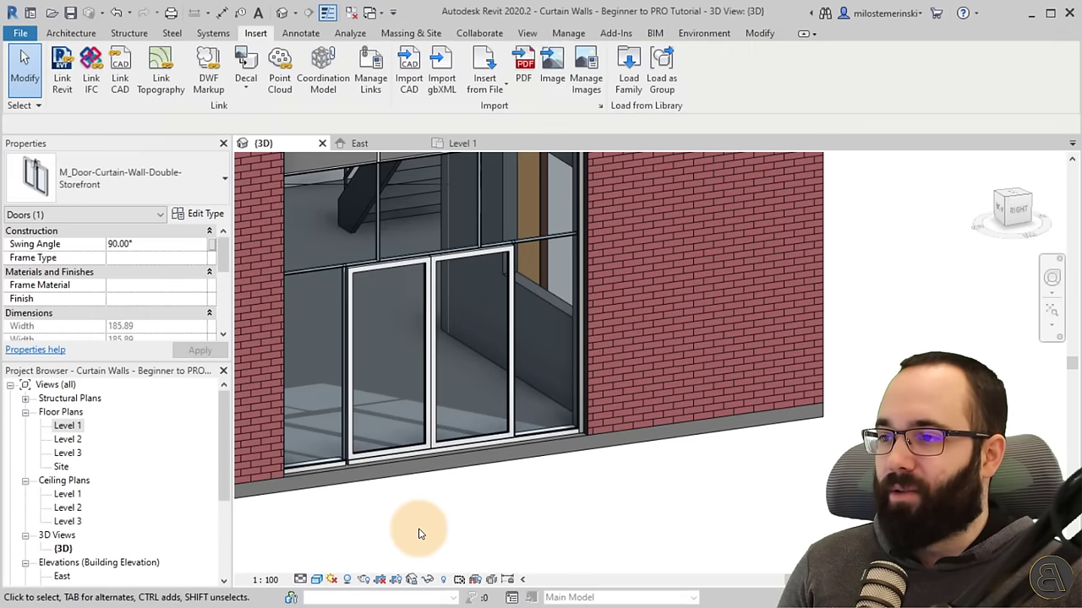
Step: Set the 3D view's detail level to Fine and examine the storefront door's handles
left_click(300, 578)
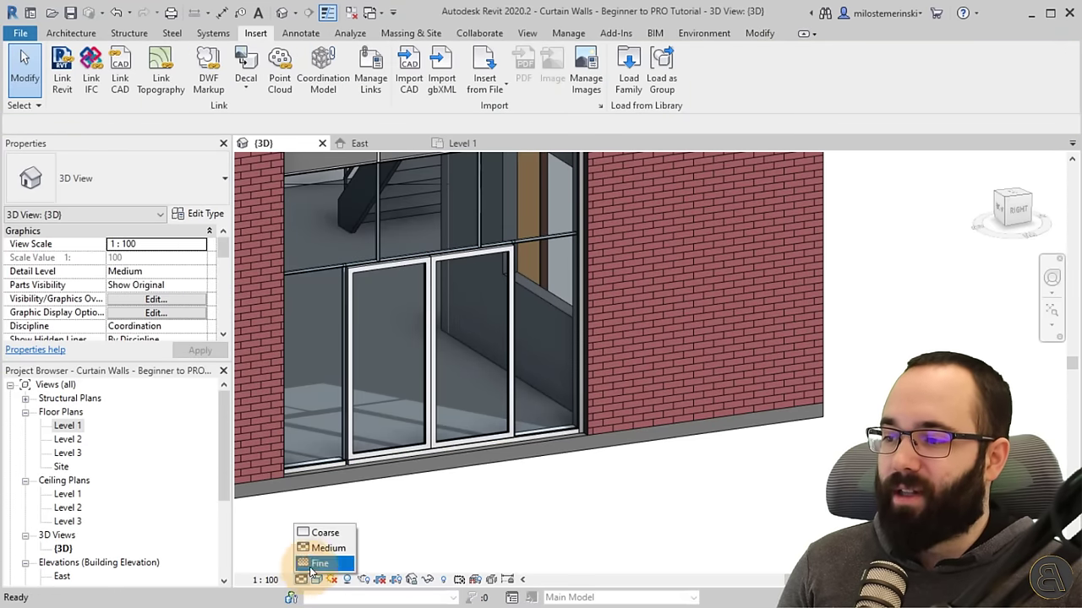
left_click(314, 565)
scroll(438, 388, "up", 3)
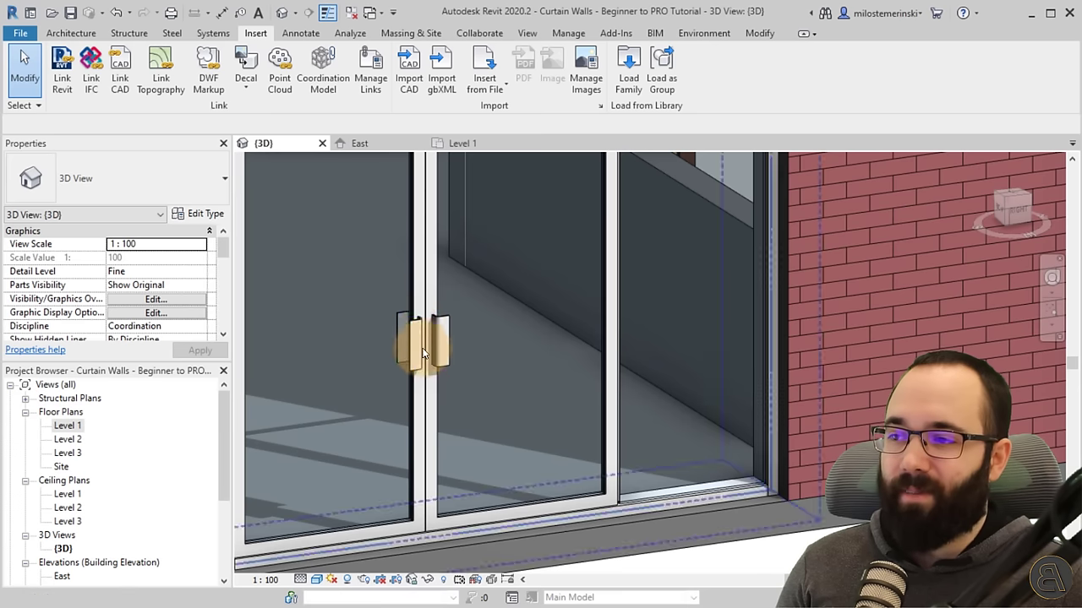
scroll(435, 359, "down", 5)
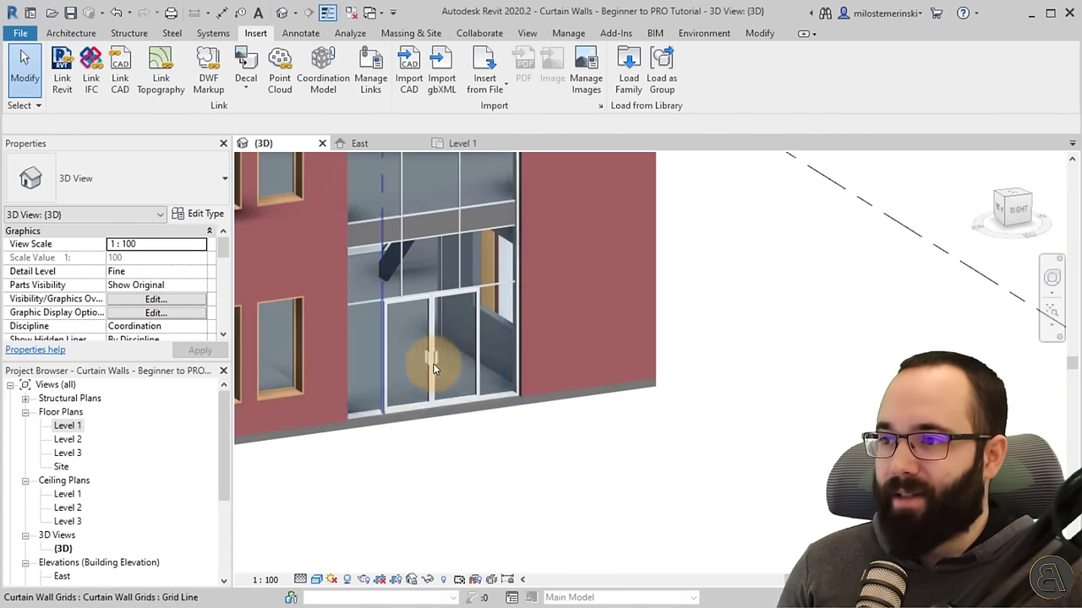
middle_click_drag(434, 361, 478, 476, "shift")
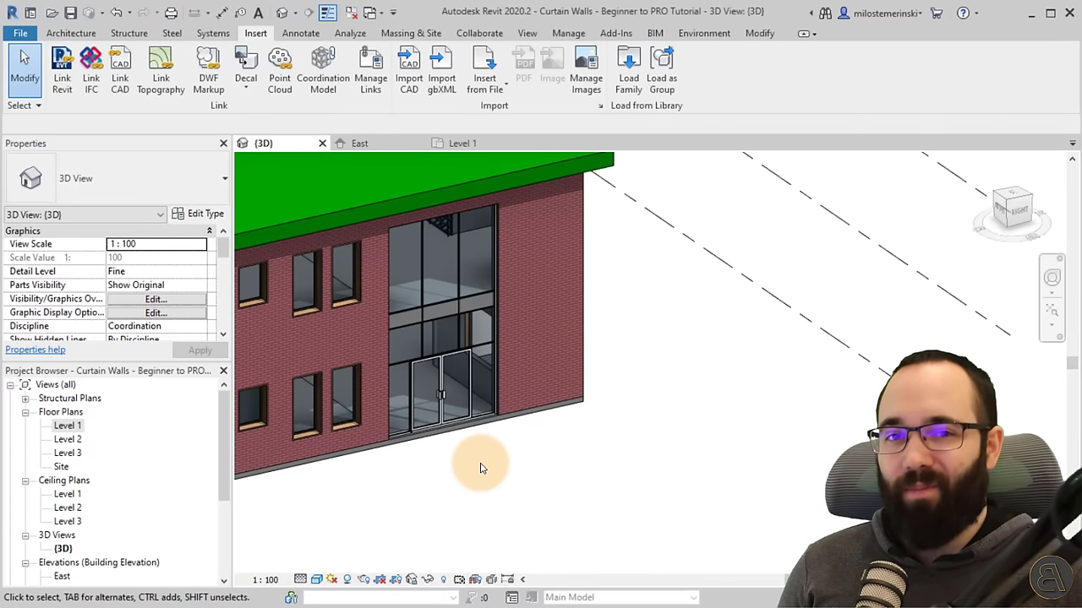
Step: Add a one-segment horizontal curtain grid line across the middle bay of the Level 2 glazing, about mid-height
scroll(427, 245, "up", 3)
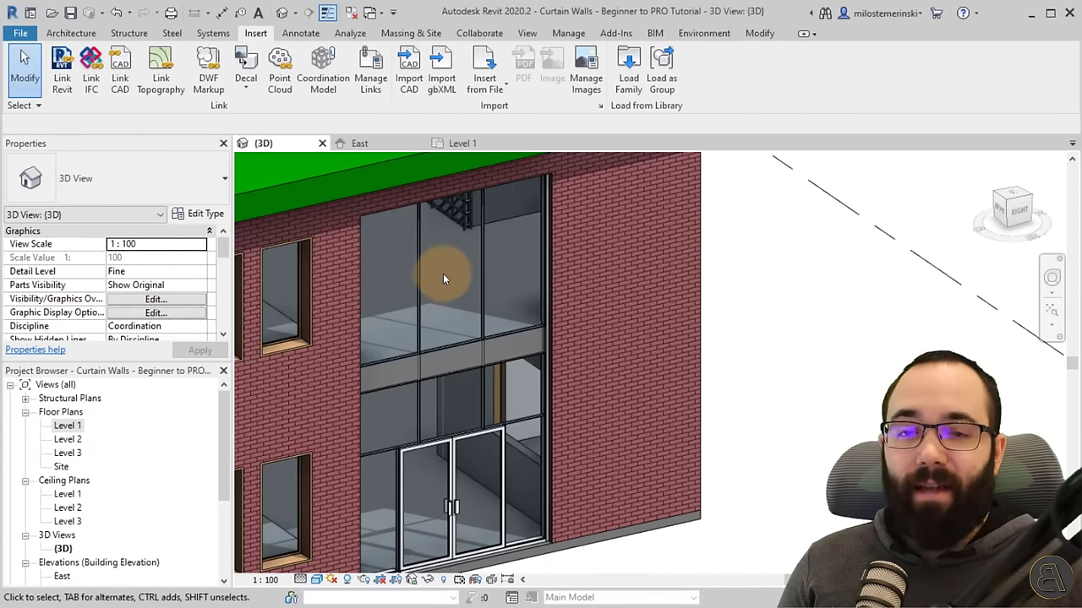
scroll(453, 314, "up", 3)
scroll(454, 299, "down", 1)
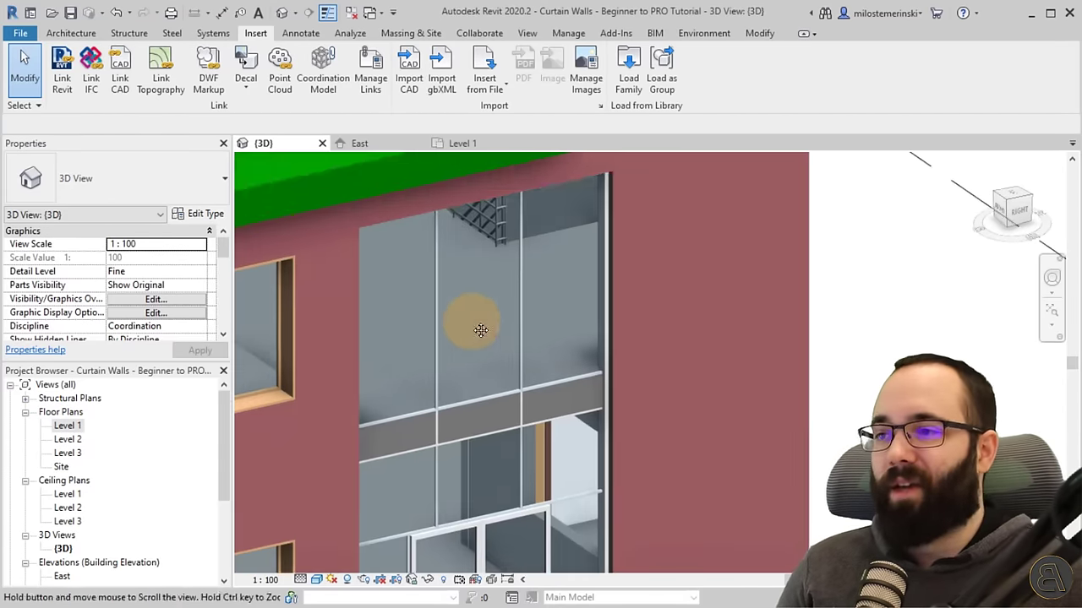
middle_click_drag(462, 331, 473, 290, "shift")
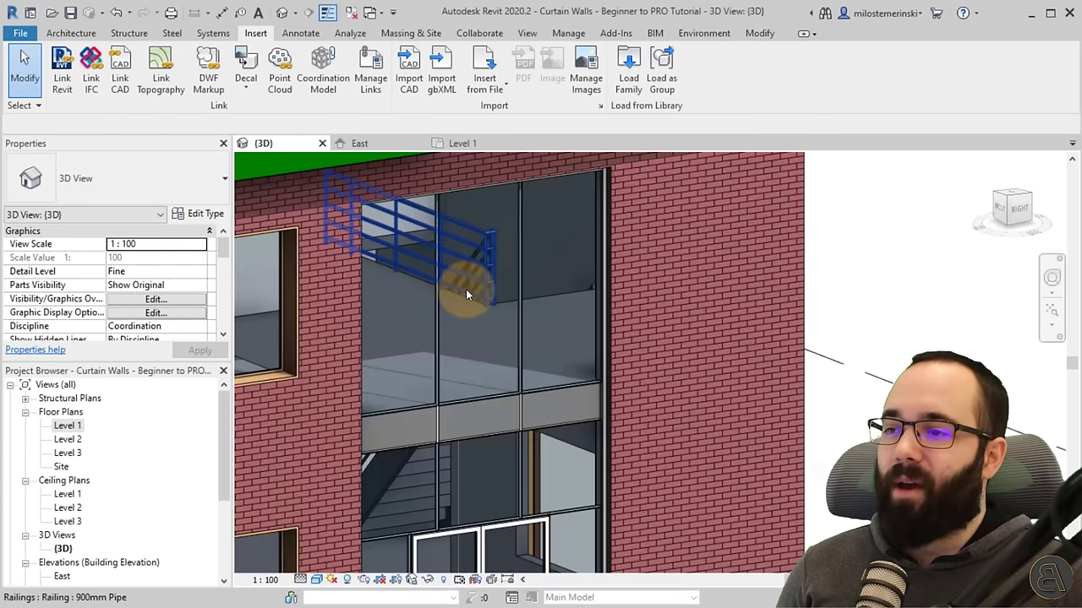
scroll(409, 338, "up", 2)
scroll(464, 330, "down", 3)
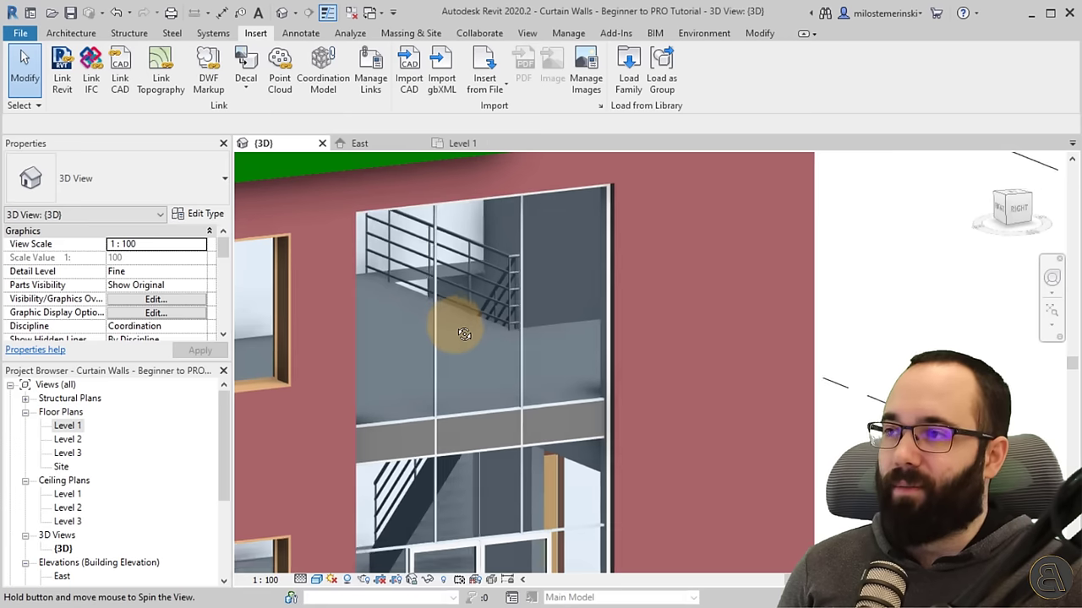
scroll(459, 331, "up", 3)
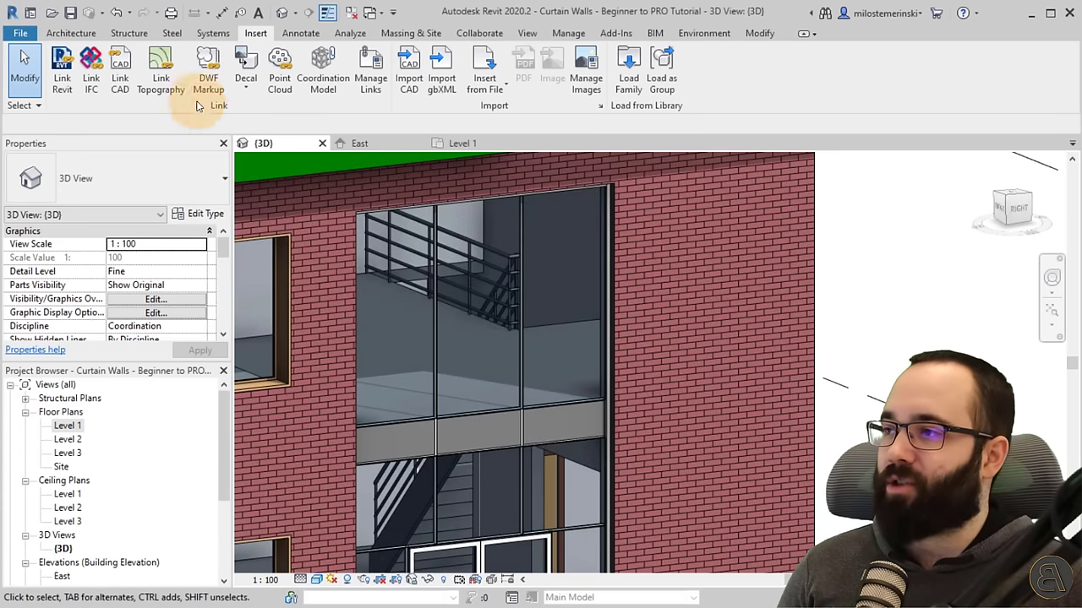
left_click(87, 35)
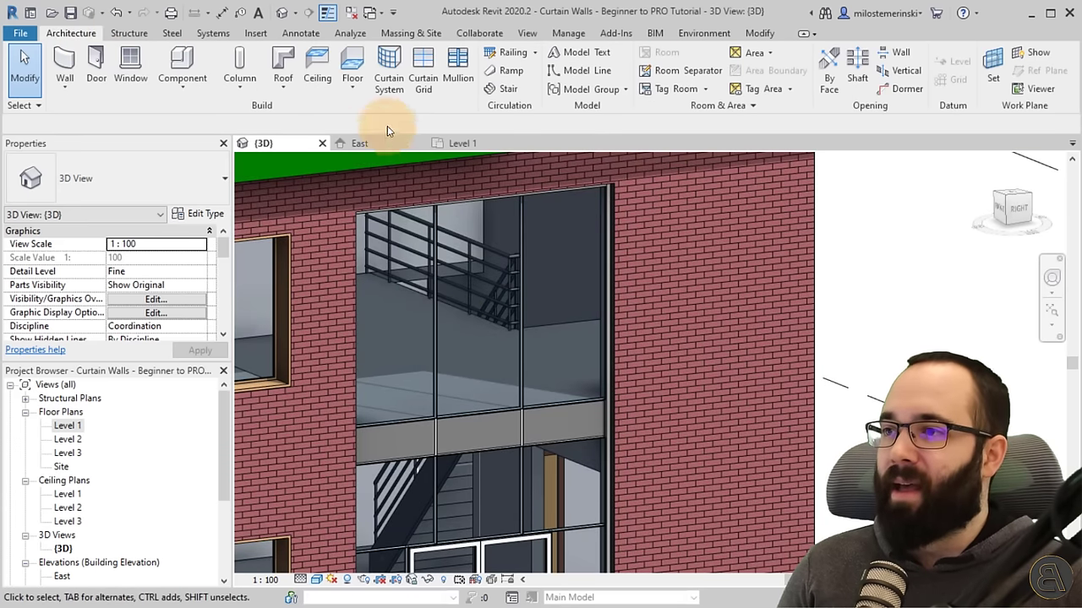
left_click(425, 78)
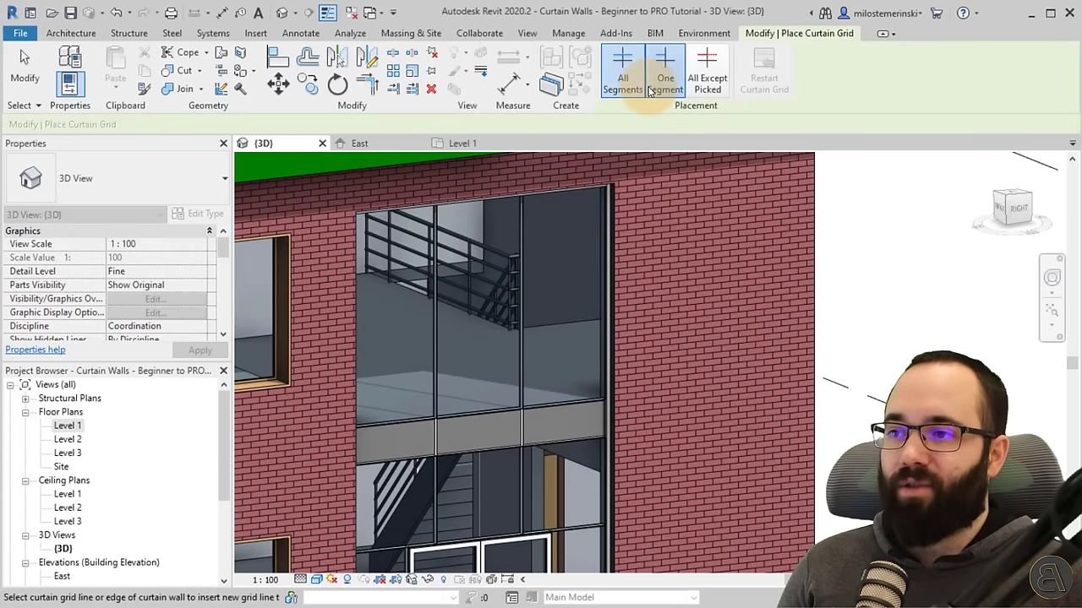
left_click(524, 332)
key("Escape")
key("Escape")
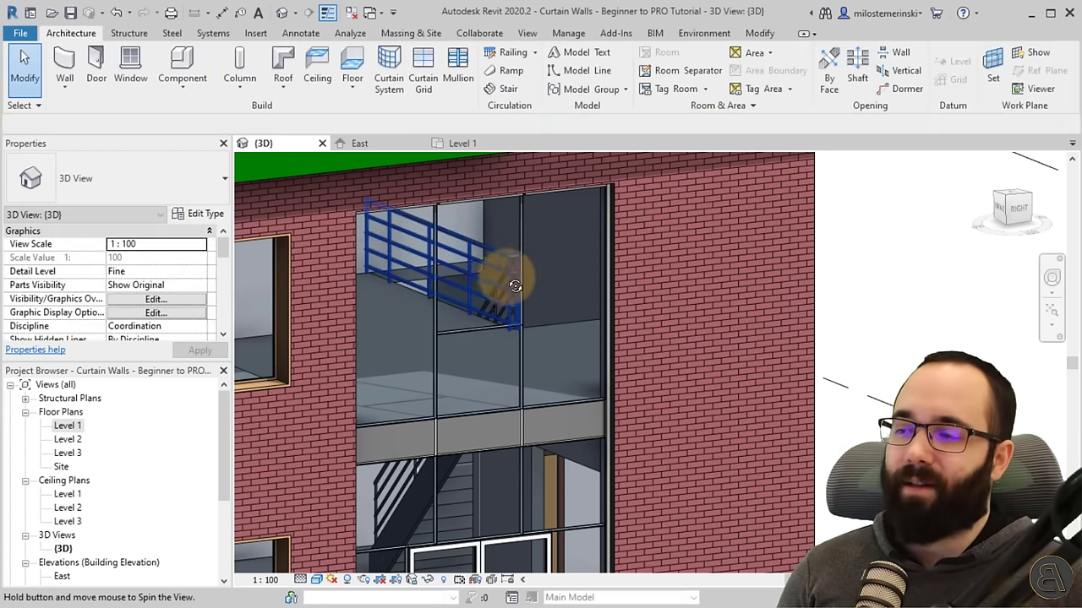
middle_click_drag(515, 286, 416, 177, "shift")
scroll(416, 177, "up", 5)
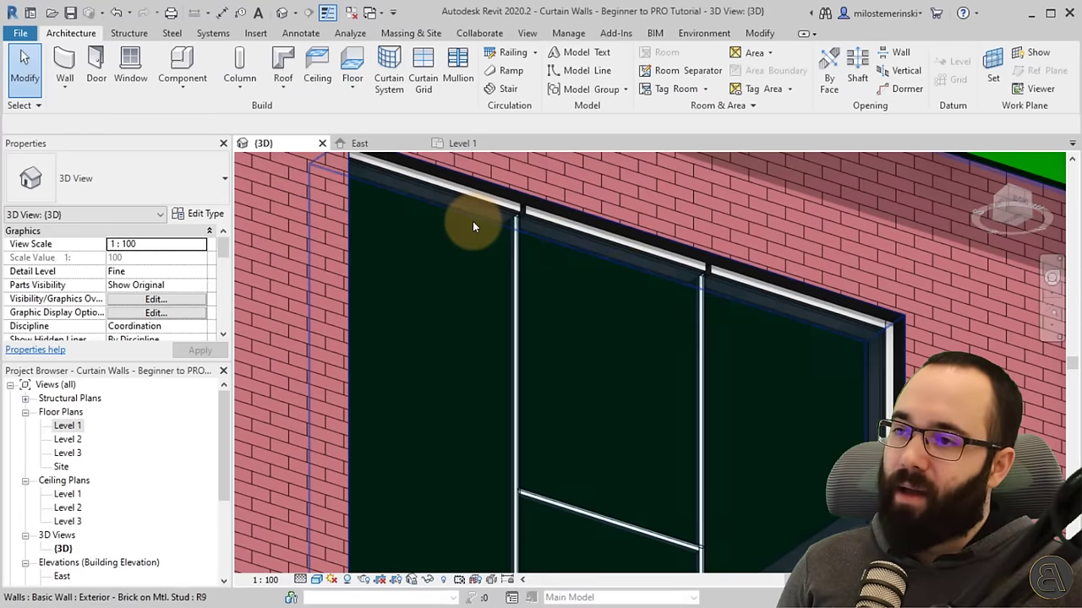
scroll(422, 228, "down", 4)
middle_click_drag(386, 229, 452, 495, "shift")
scroll(482, 409, "up", 3)
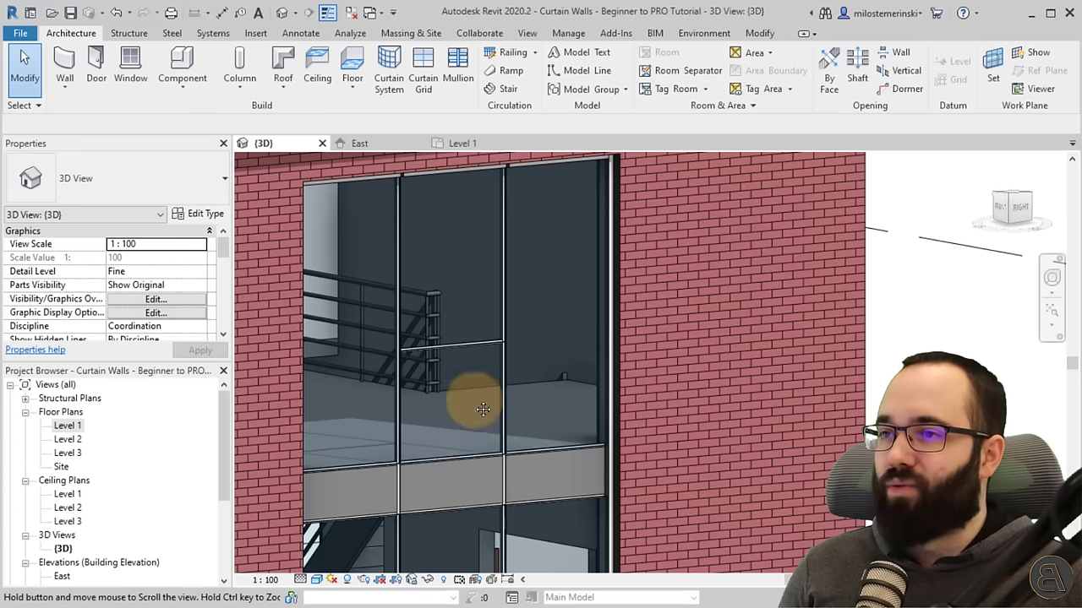
Step: Load the M_Curtain Wall-Awning family from the Windows folder of the US Metric library
left_click(255, 33)
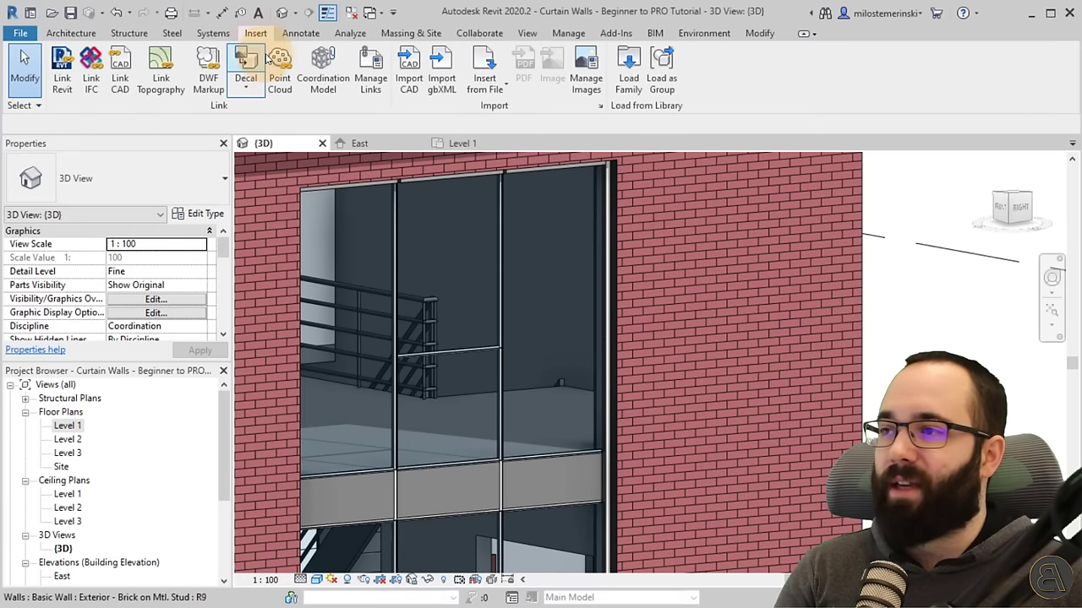
left_click(630, 85)
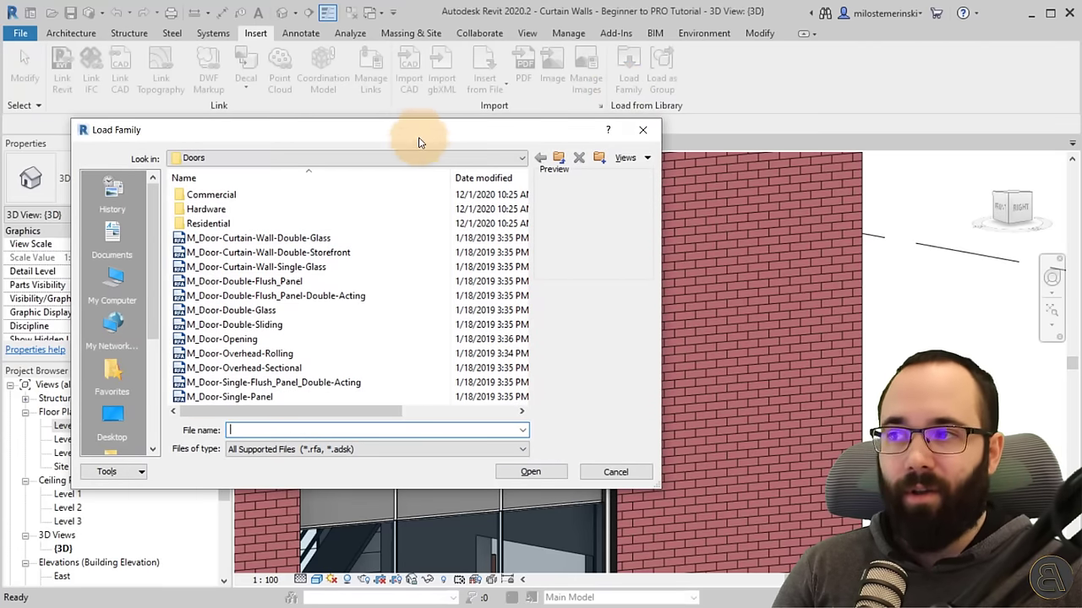
left_click_drag(418, 135, 409, 104)
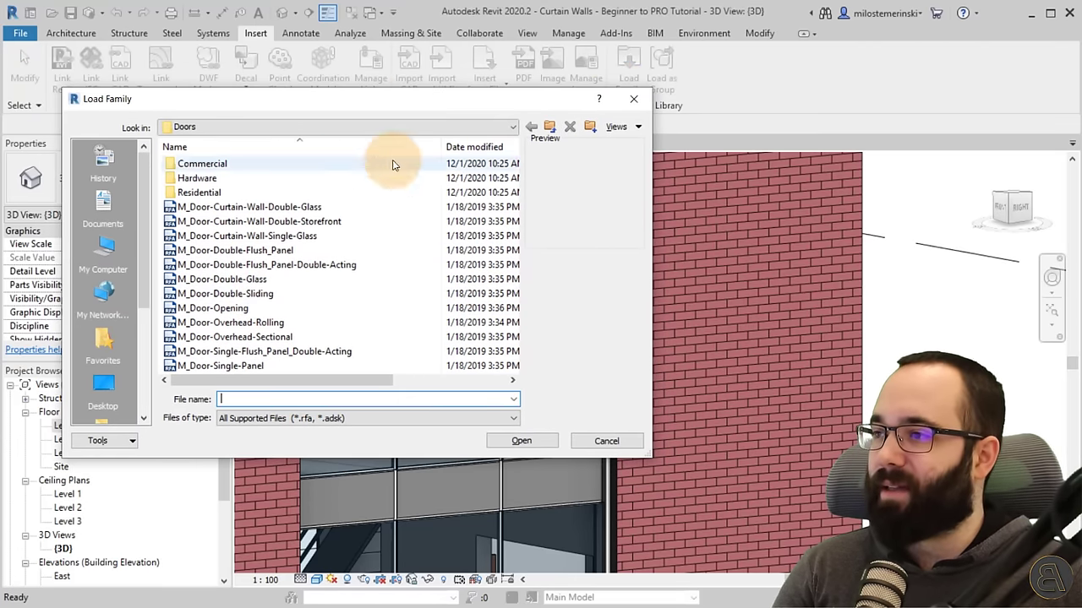
left_click(550, 128)
scroll(314, 234, "down", 8)
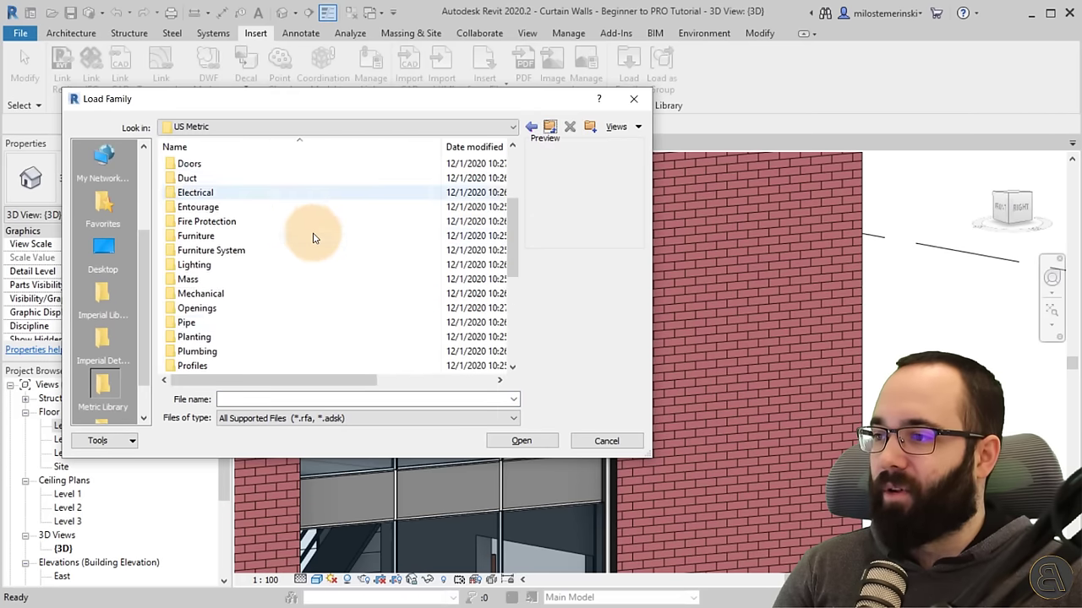
double_click(209, 368)
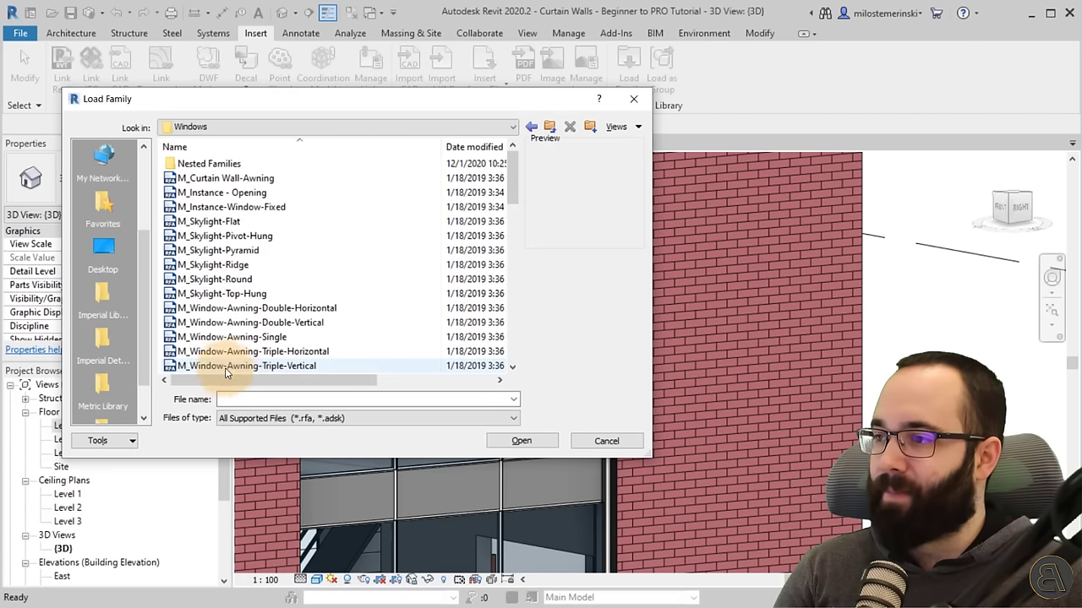
scroll(234, 241, "down", 2)
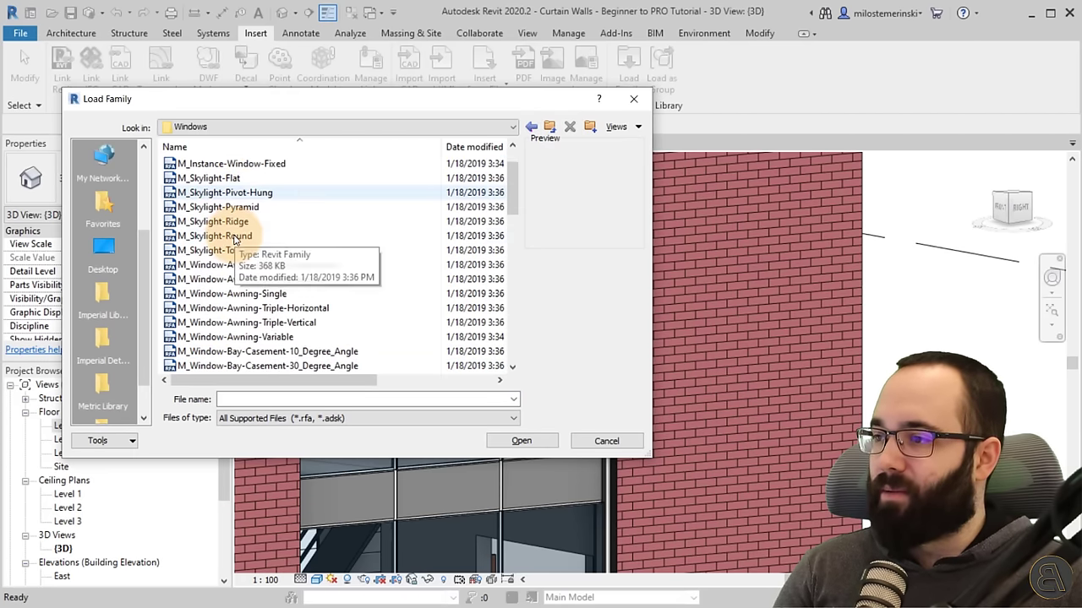
scroll(235, 243, "up", 2)
scroll(235, 242, "down", 4)
scroll(235, 242, "up", 4)
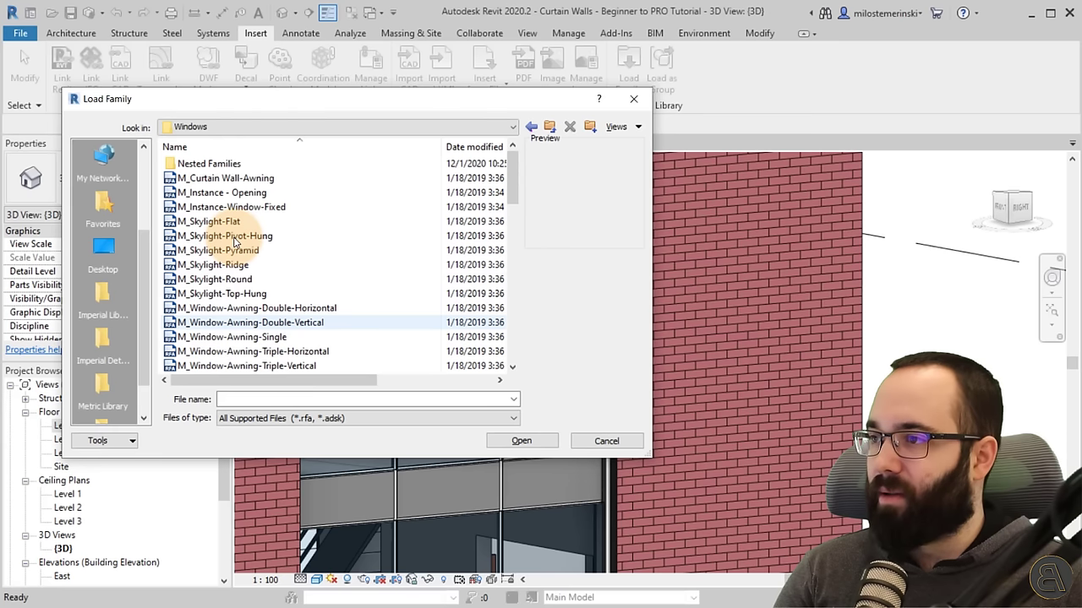
left_click(235, 179)
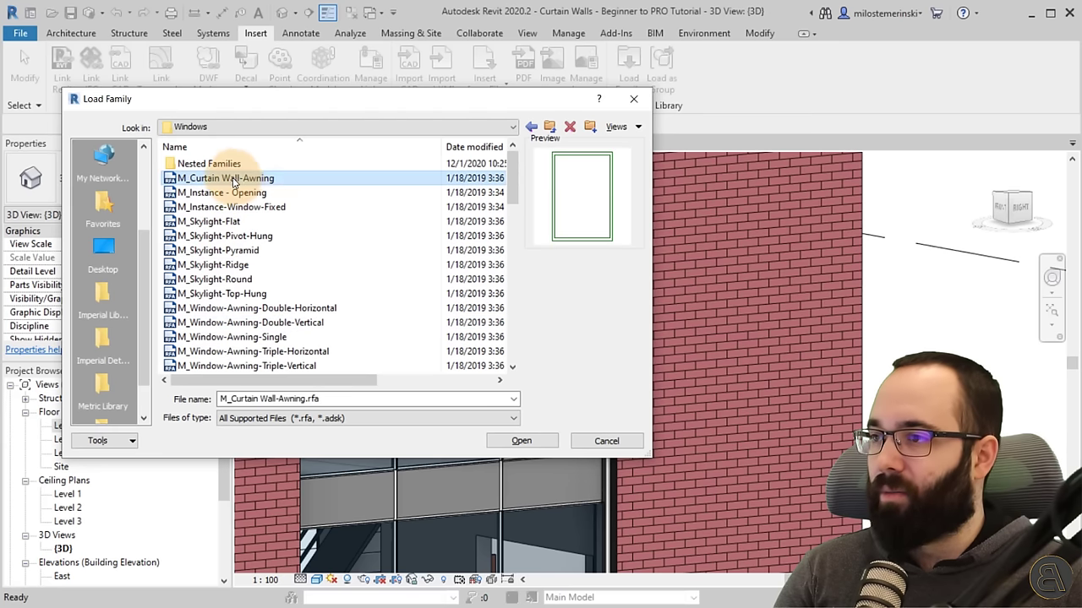
left_click(518, 441)
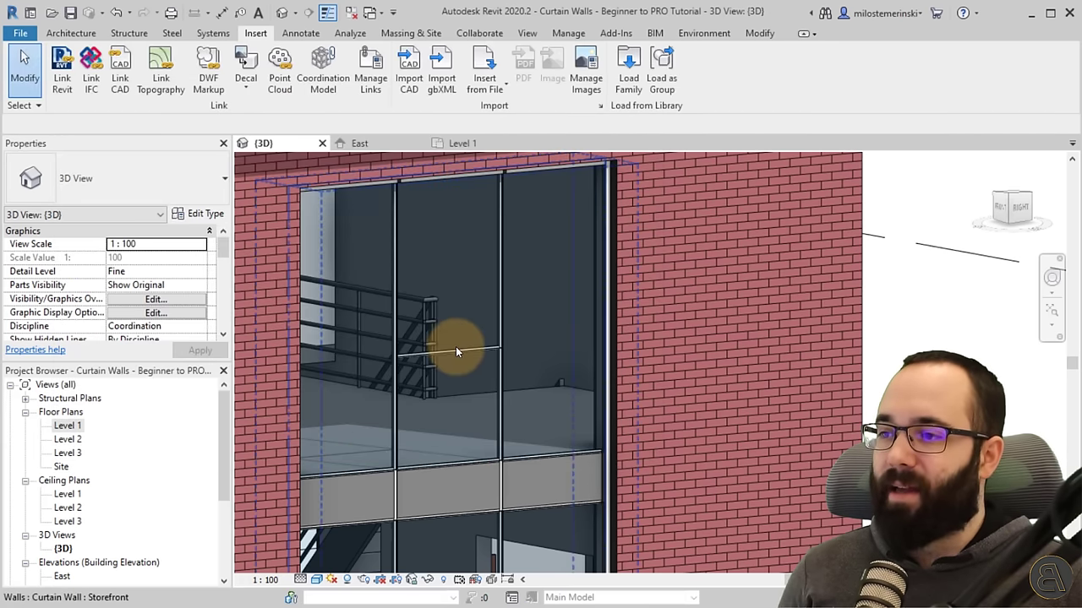
Step: Replace the upper middle glazed panel of the Level 2 glazing with the M_Curtain Wall-Awning type
key("Tab")
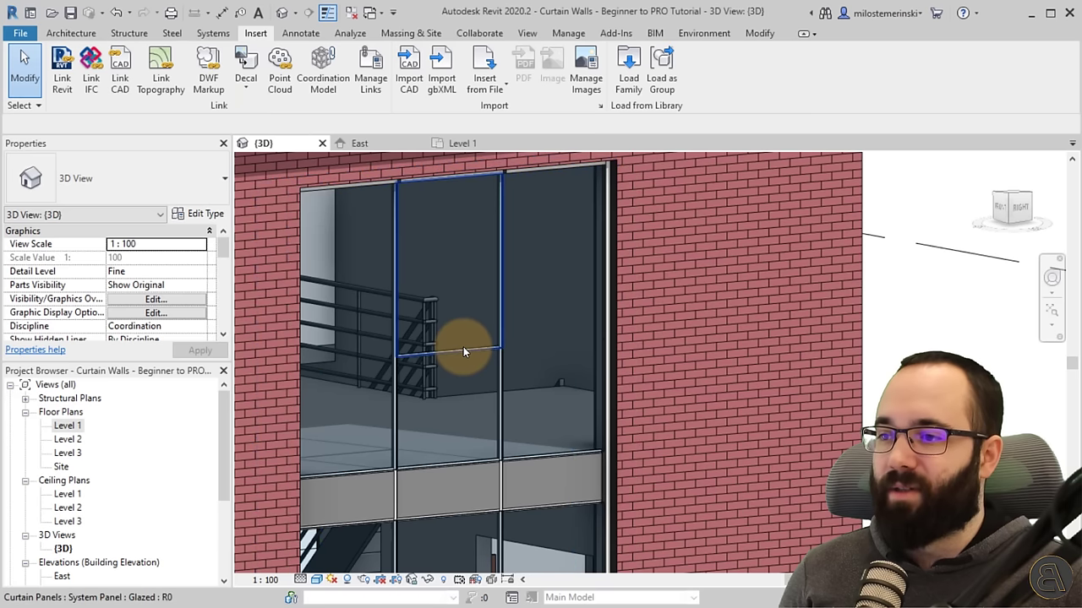
left_click(464, 349)
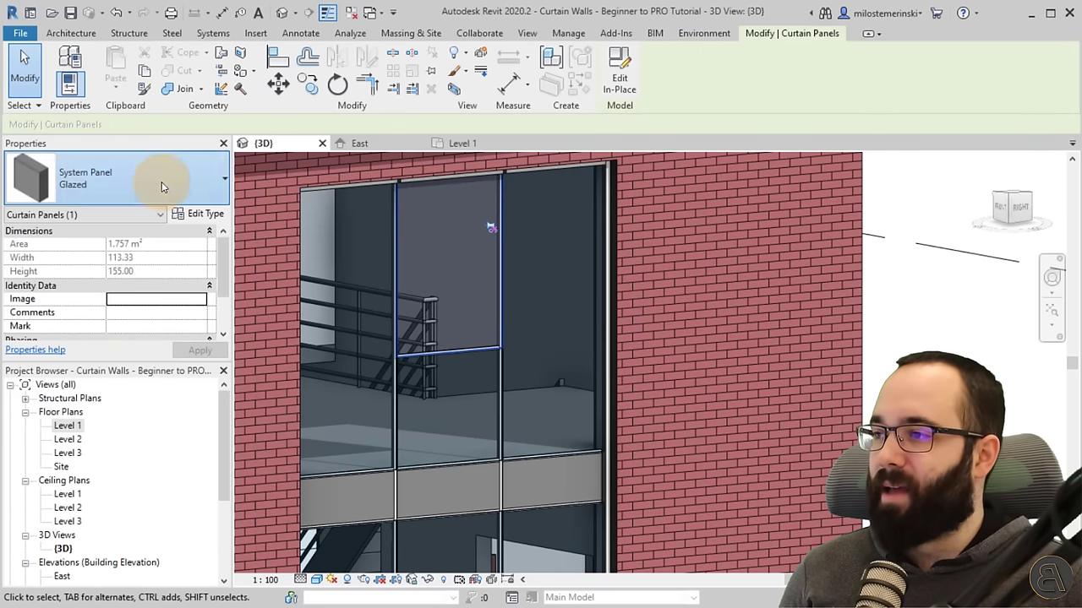
left_click(157, 179)
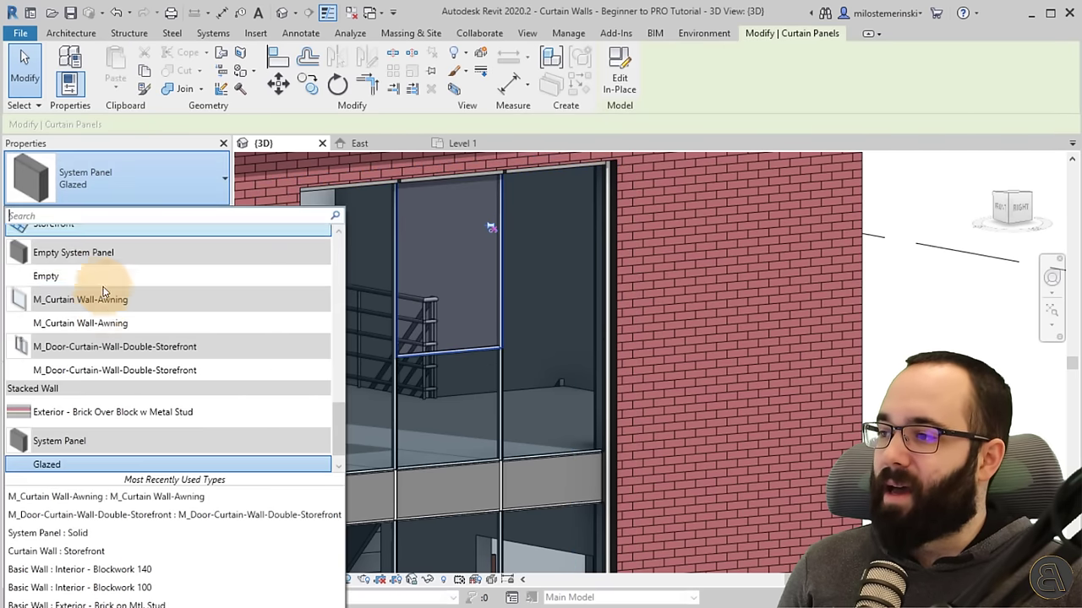
left_click(67, 330)
key("Escape")
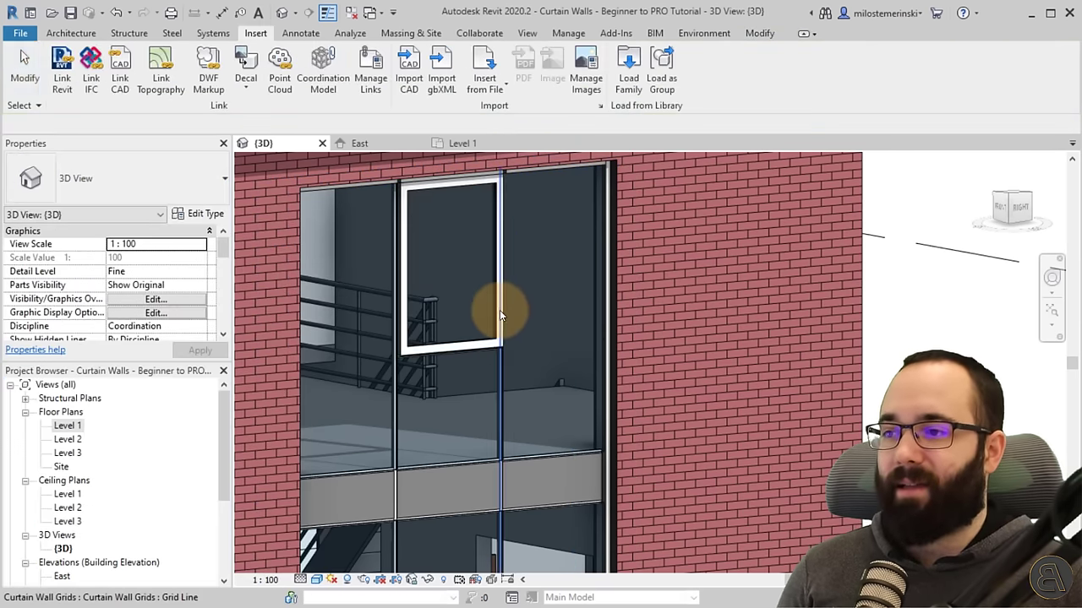
Step: Toggle the mullion joins of the short head mullions at both upper corners of the awning window
middle_click_drag(500, 310, 446, 167, "shift")
scroll(393, 224, "up", 5)
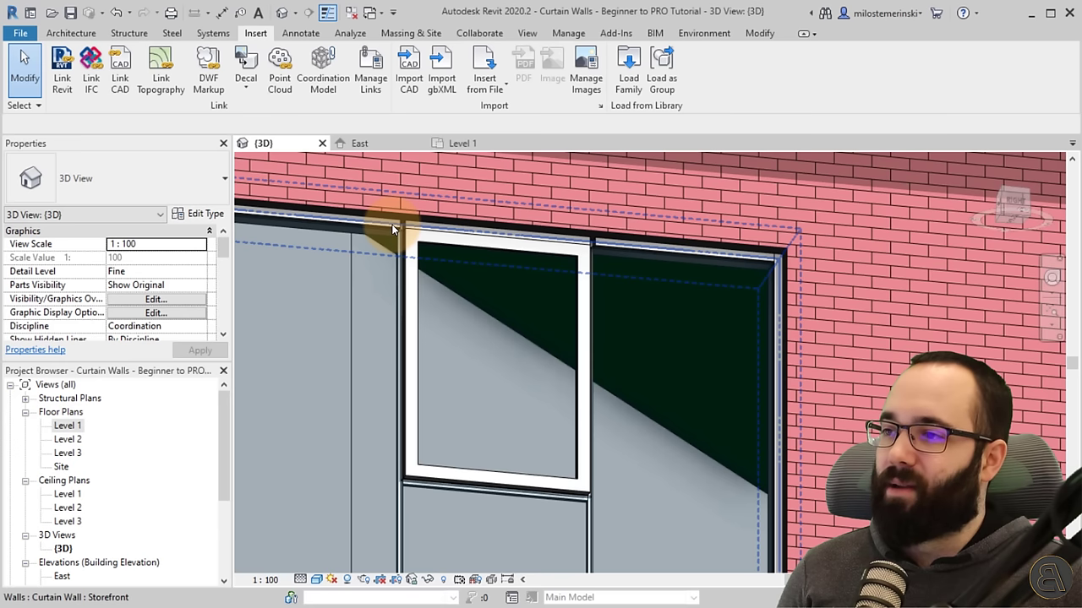
left_click(393, 238)
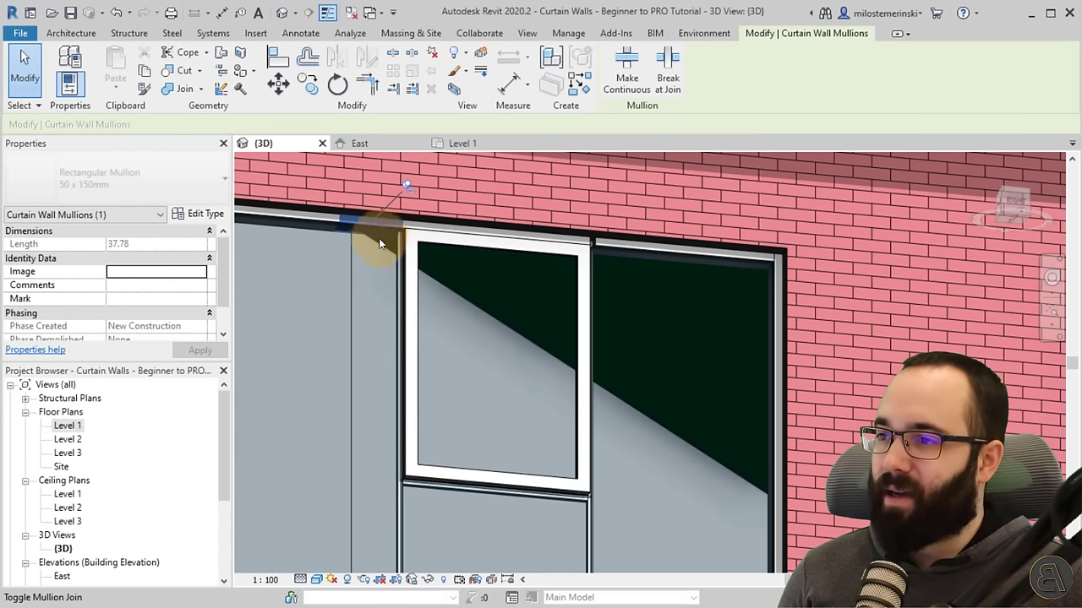
left_click(382, 225)
left_click(626, 244)
left_click(607, 251)
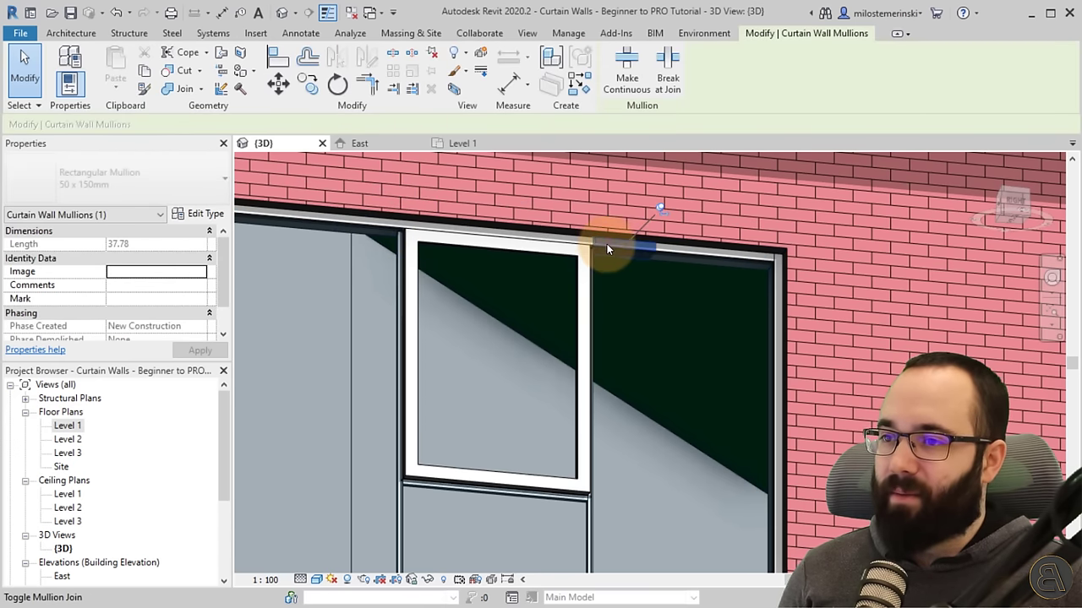
Step: Try to delete only the middle segment of the bottom mullion beneath the double storefront door
scroll(603, 246, "down", 5)
middle_click_drag(592, 279, 551, 475, "shift")
scroll(541, 486, "up", 7)
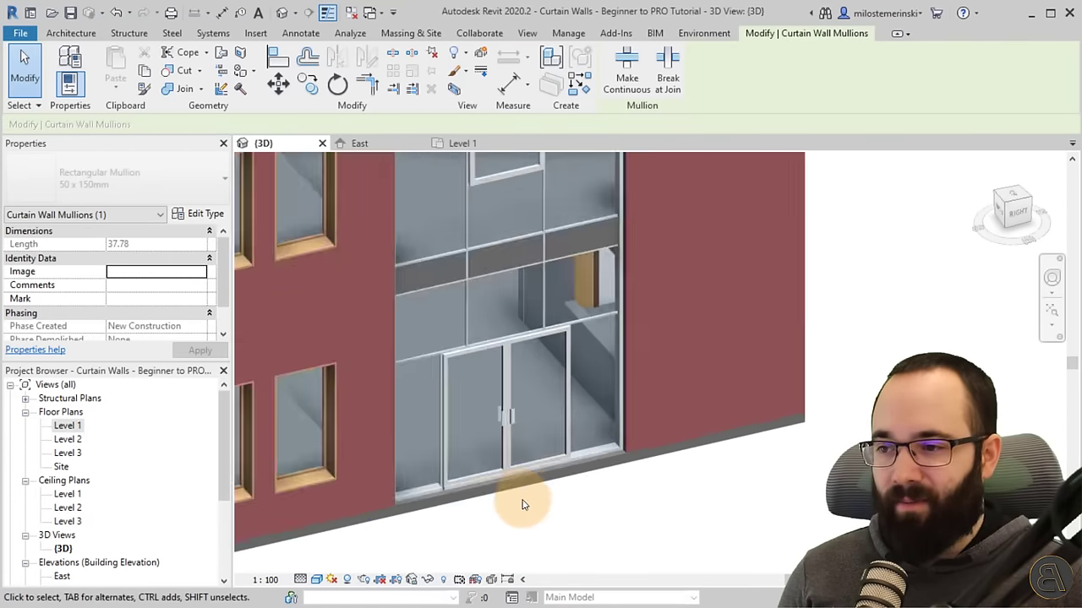
middle_click_drag(475, 498, 448, 391)
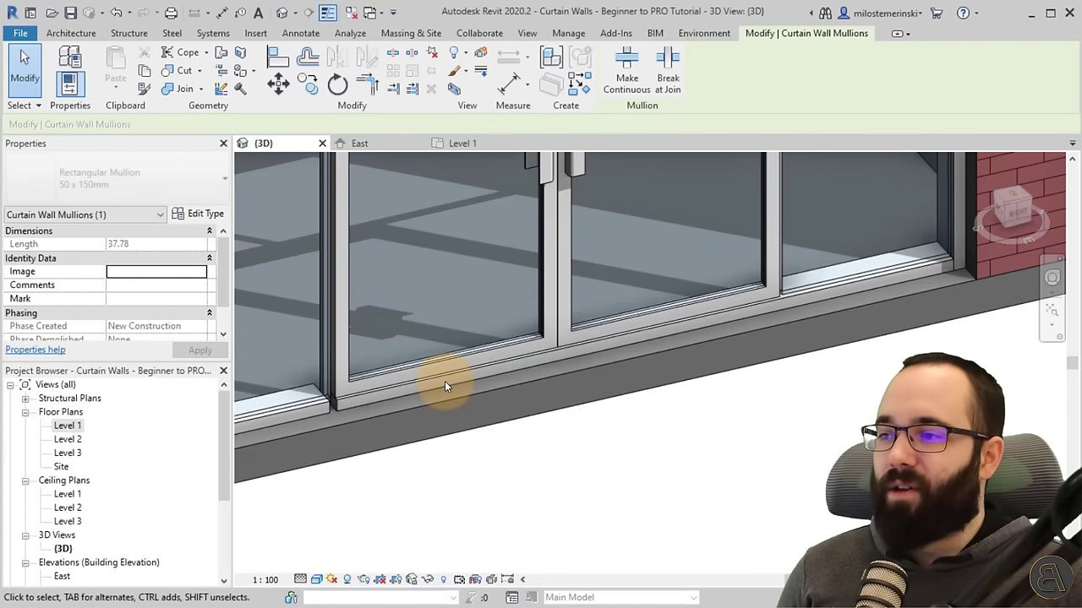
key("Tab")
left_click(444, 384)
left_click(586, 314)
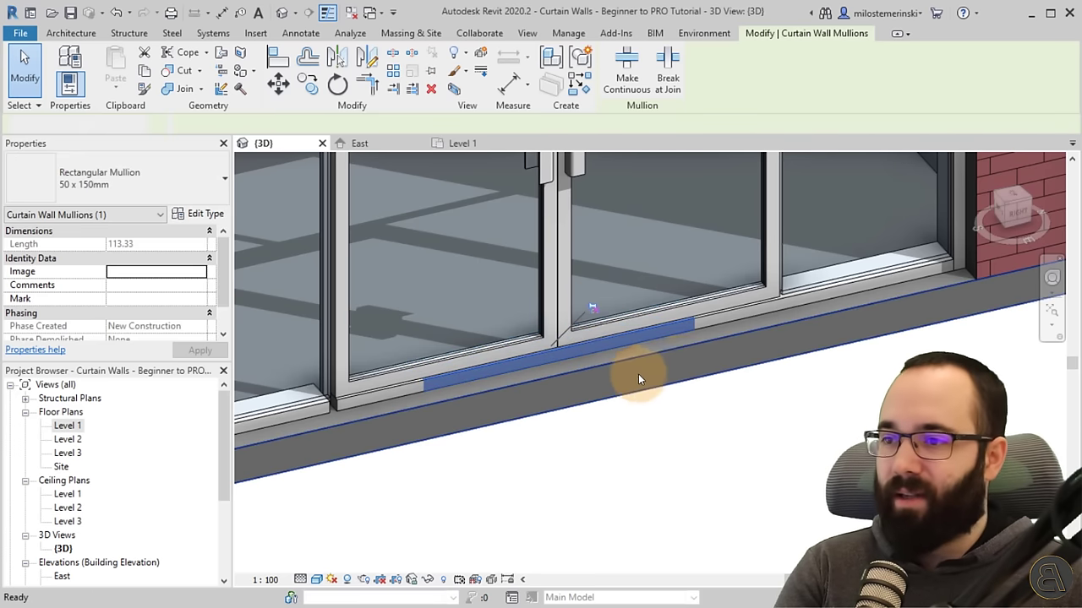
key("Delete")
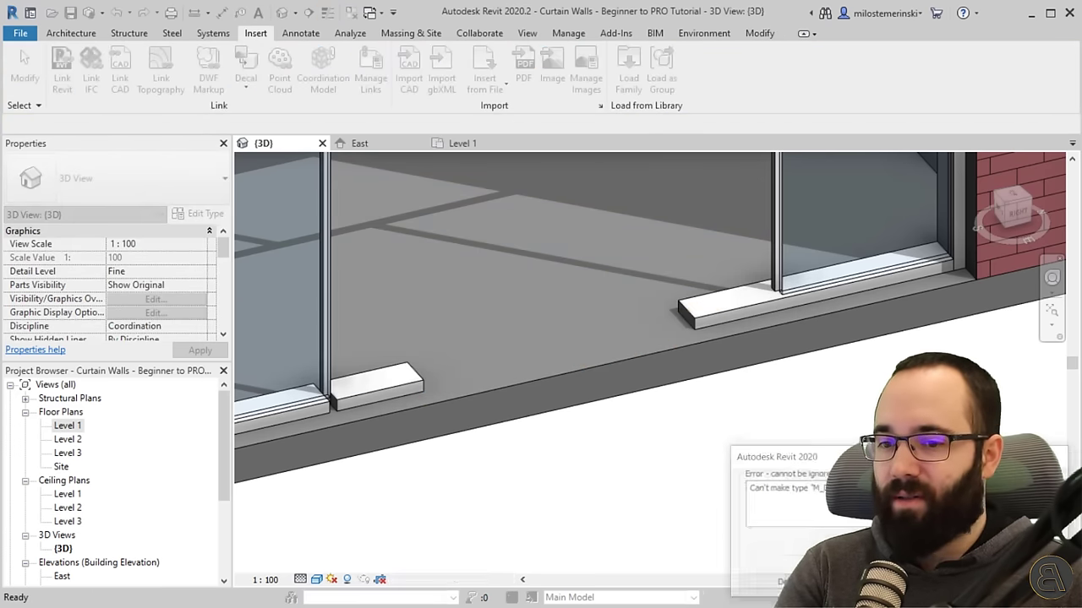
key("Escape")
Step: Delete all three bottom mullion segments beneath the double storefront door together
left_click(447, 394)
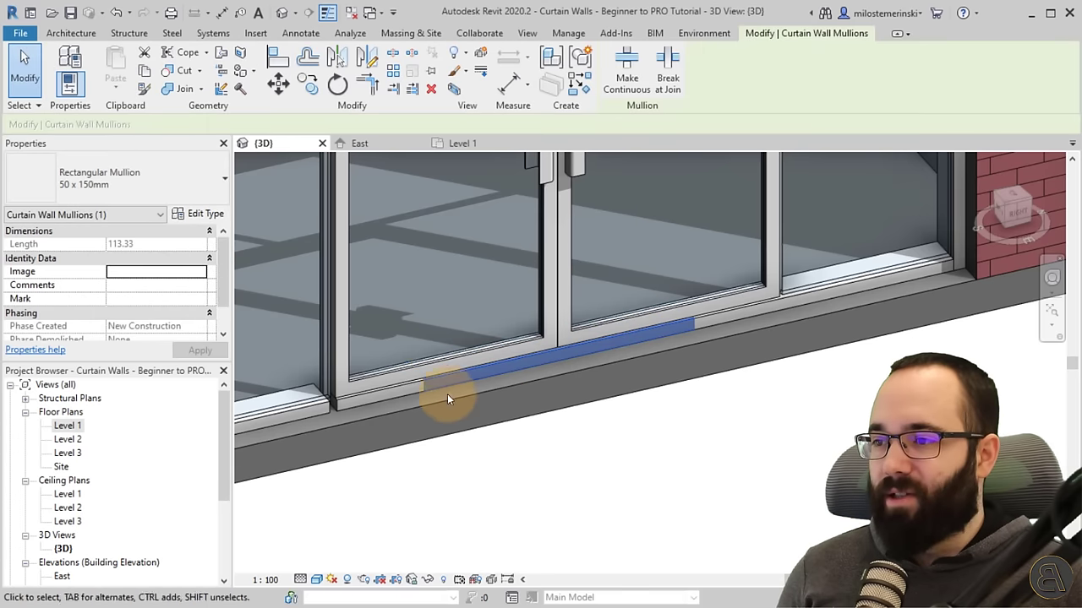
left_click(391, 398, "ctrl")
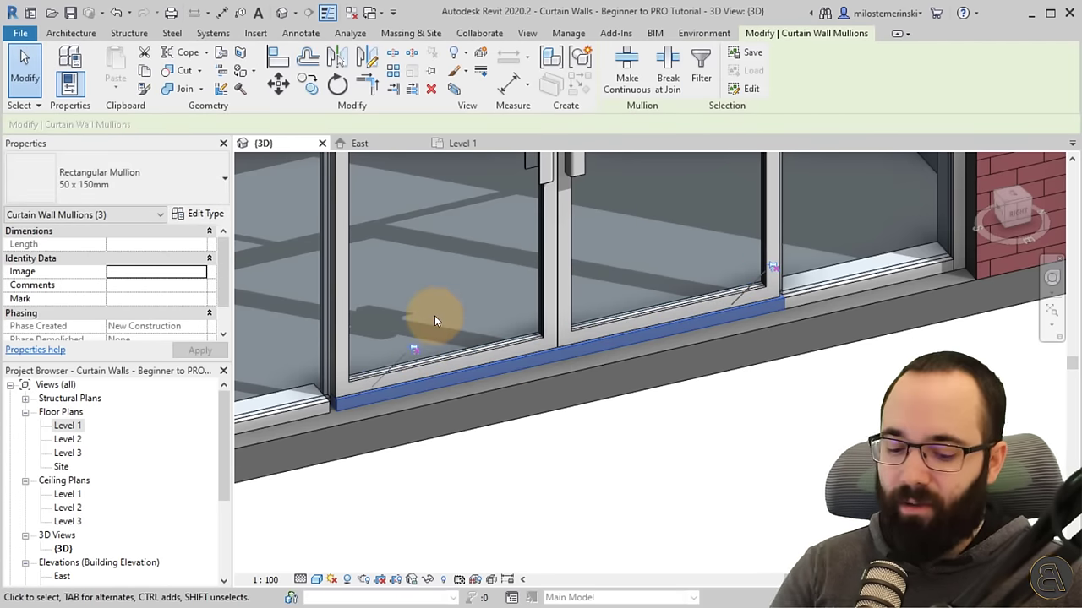
key("Escape")
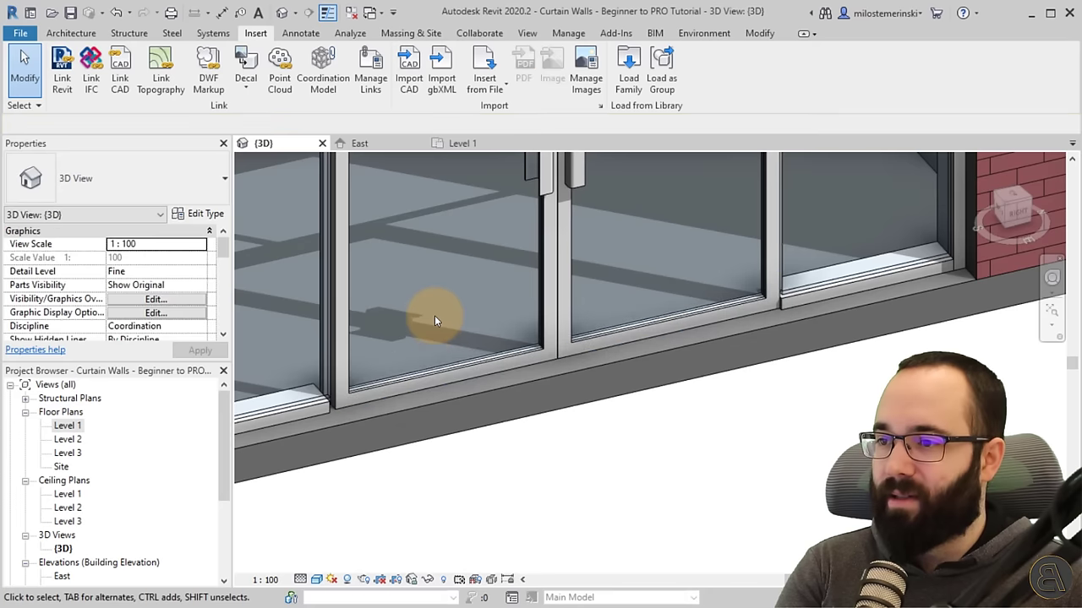
Step: Toggle the mullion join of the bottom mullion beside the door, under the adjoining left glazed panel
left_click(305, 420)
left_click(298, 414)
left_click(549, 530)
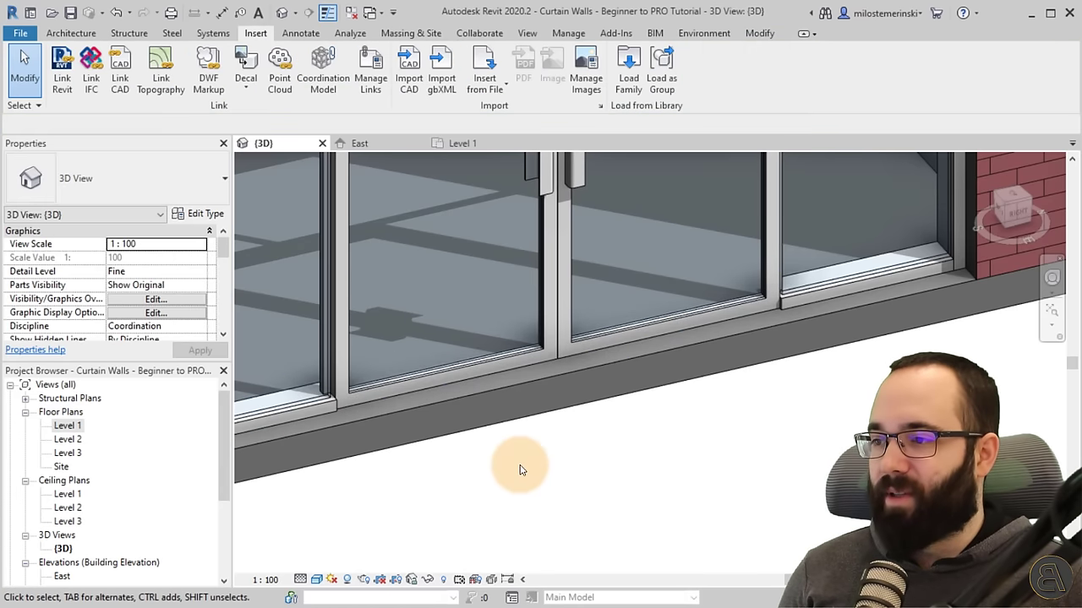
scroll(519, 465, "down", 3)
middle_click_drag(550, 483, 550, 442, "shift")
scroll(518, 434, "up", 2)
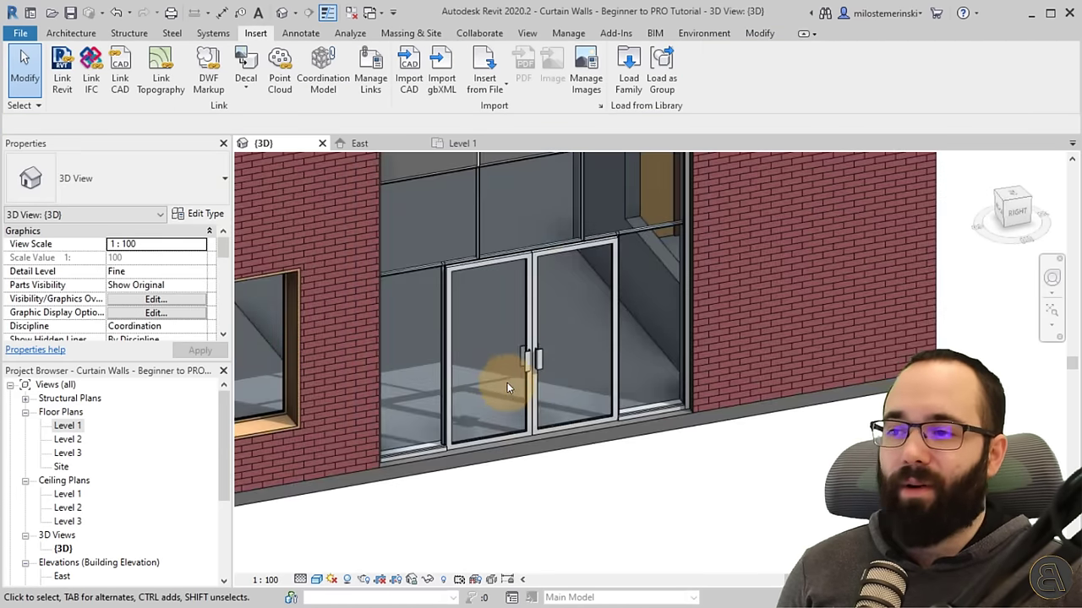
scroll(506, 391, "down", 2)
middle_click_drag(542, 415, 596, 449, "shift")
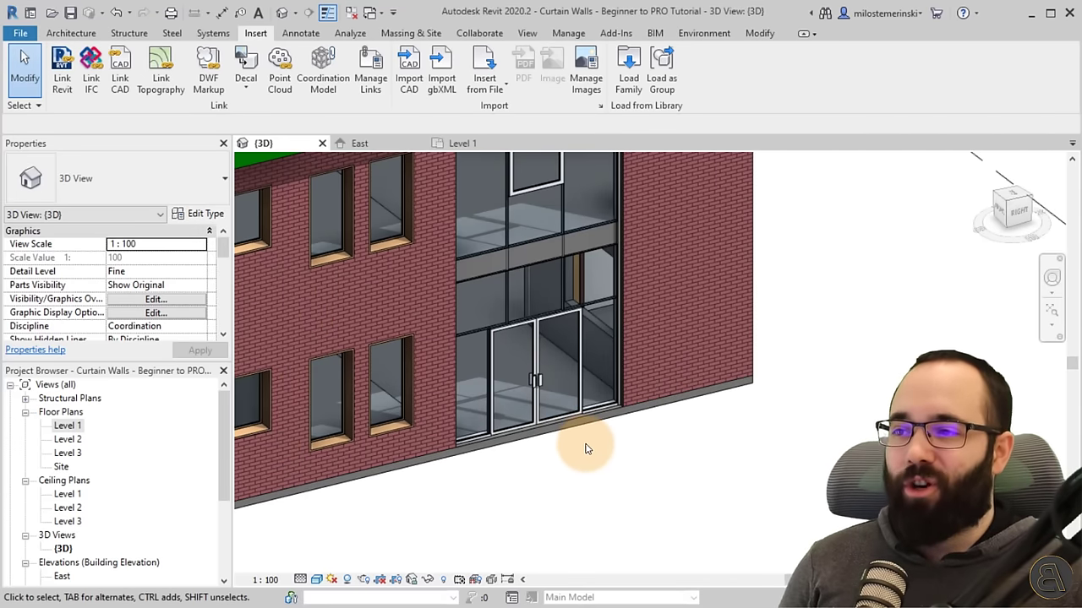
Step: Draw a straight freestanding Storefront curtain wall on the open ground beside the brick building, from Level 1 up to Level 2
mouse_move(585, 449)
middle_mouse_down("shift")
mouse_move(579, 428)
mouse_move(620, 447)
mouse_move(623, 463)
mouse_move(575, 464)
middle_mouse_up("shift")
left_click(84, 37)
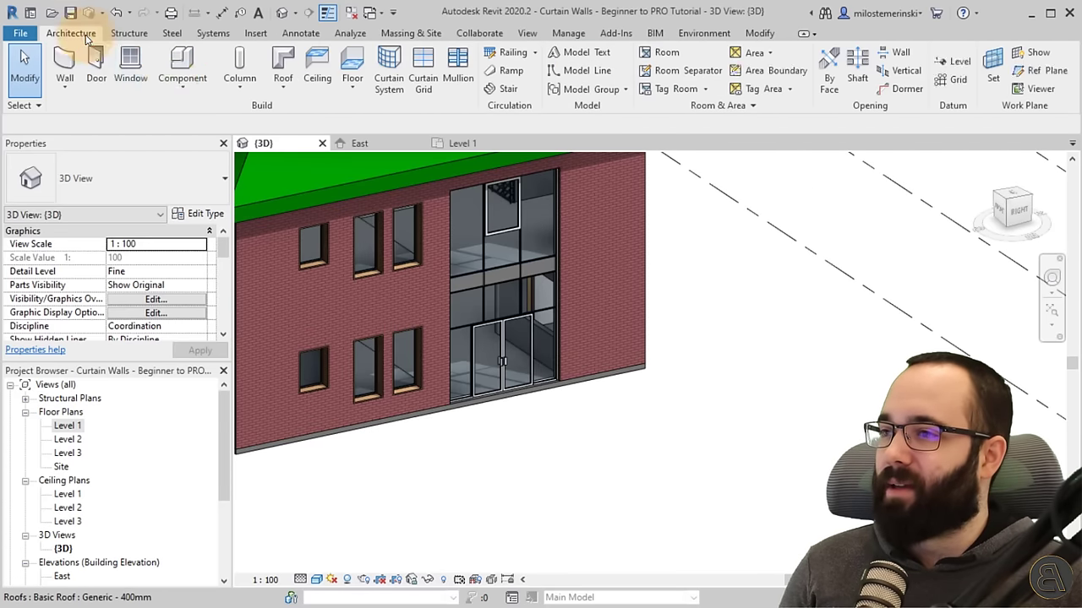
left_click(127, 77)
left_click(66, 69)
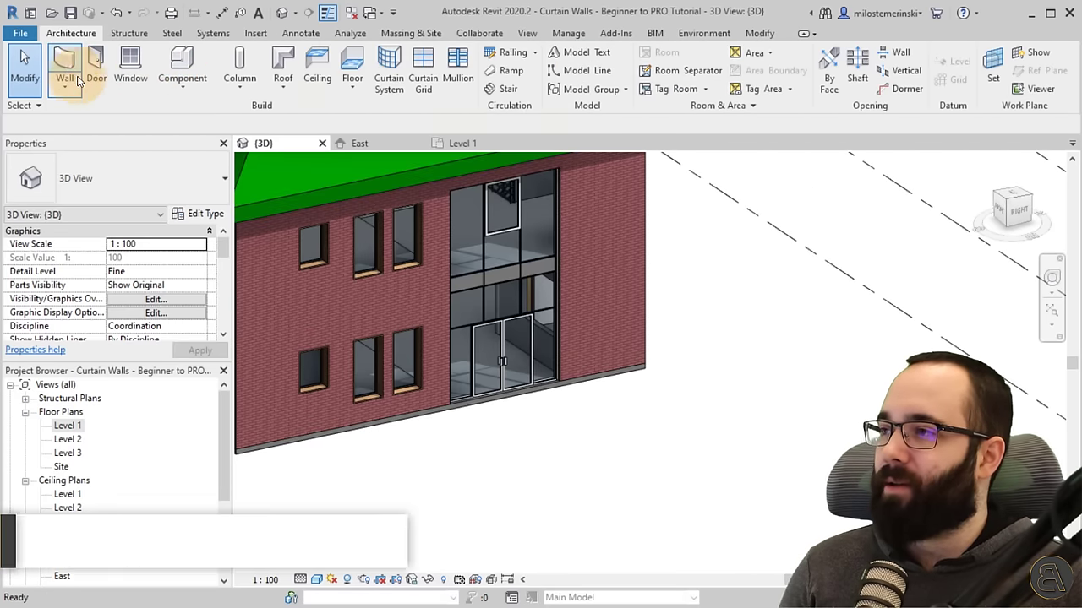
left_click(670, 437)
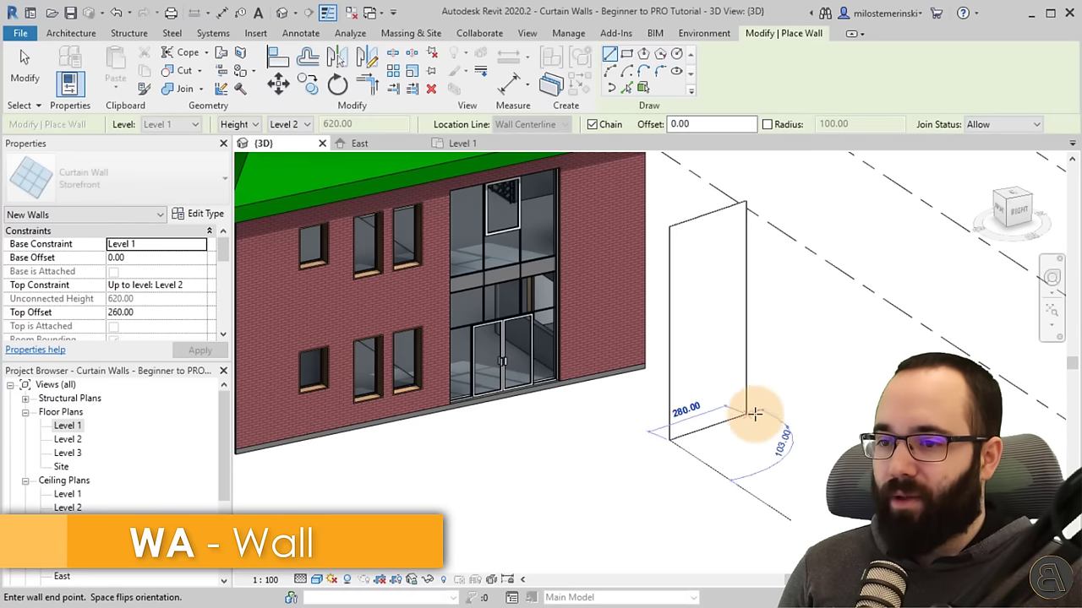
left_click(839, 402)
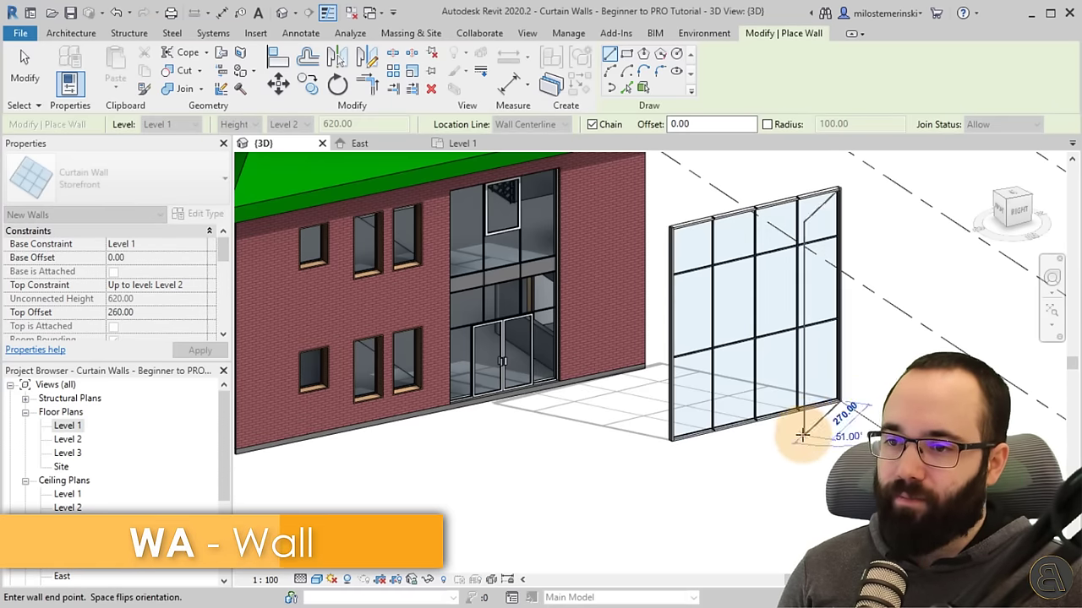
key("Escape")
key("Escape")
scroll(671, 405, "up", 5)
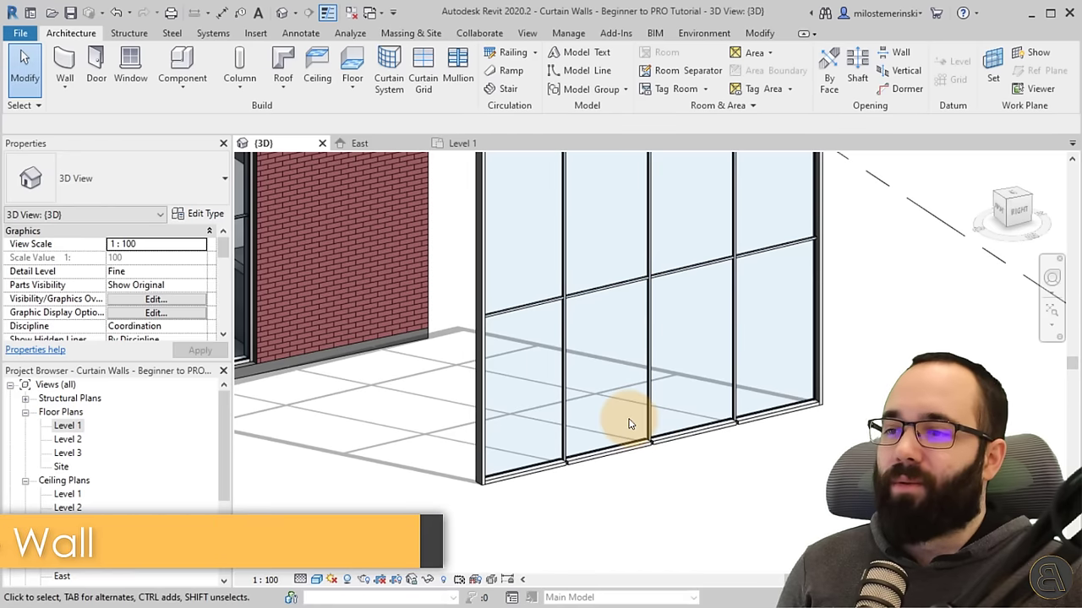
scroll(595, 387, "down", 3)
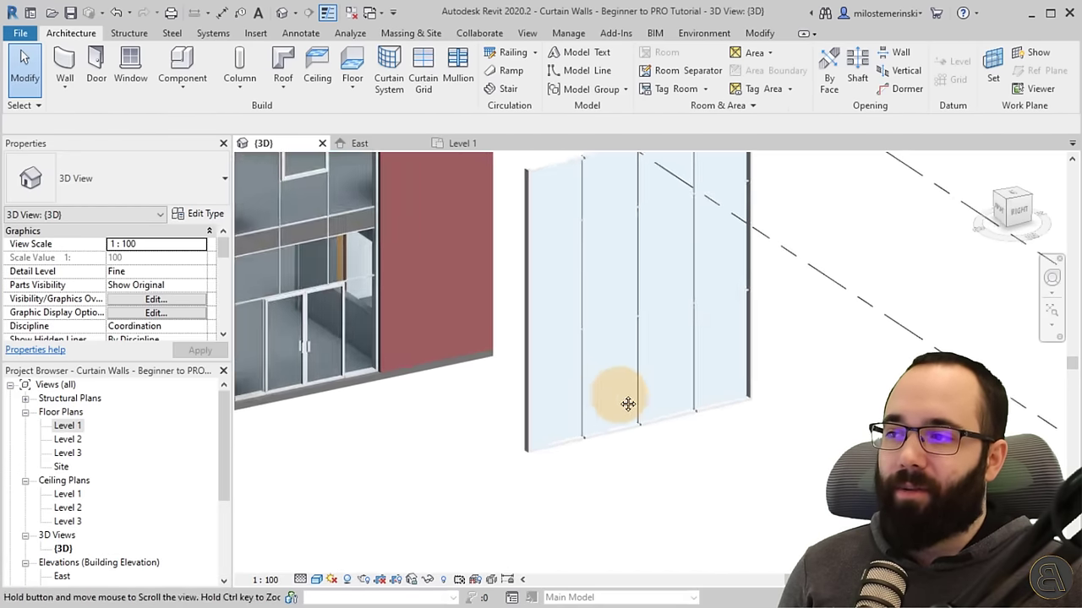
scroll(514, 358, "up", 4)
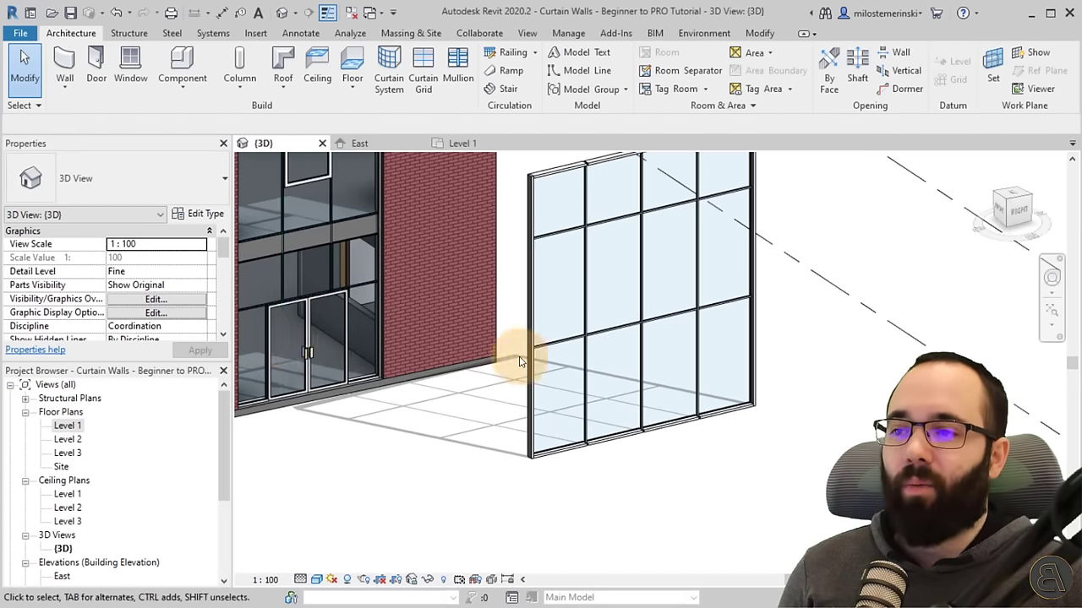
left_click(97, 66)
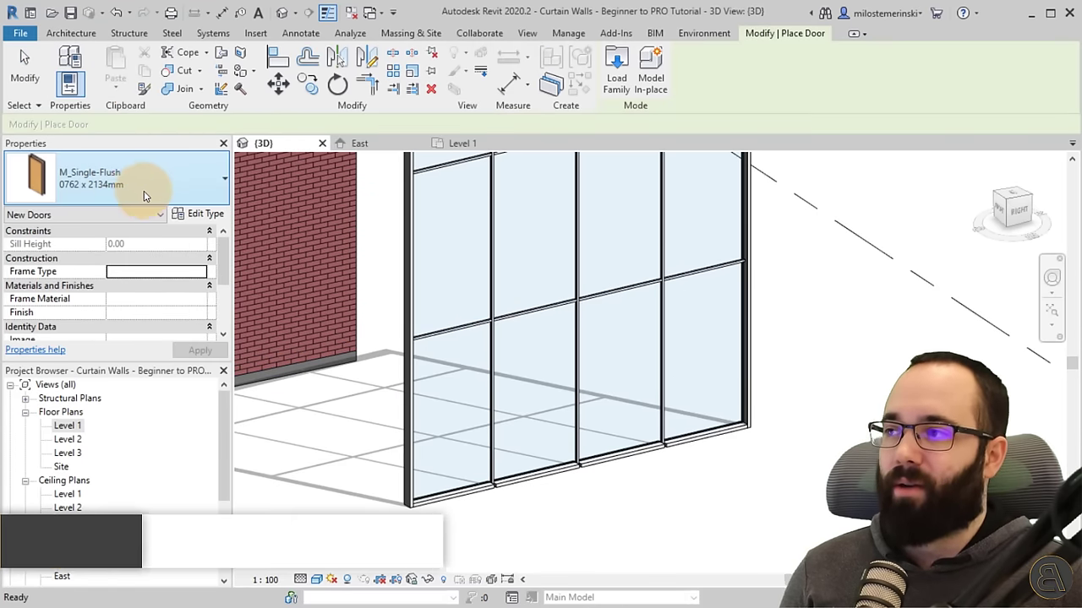
left_click(142, 188)
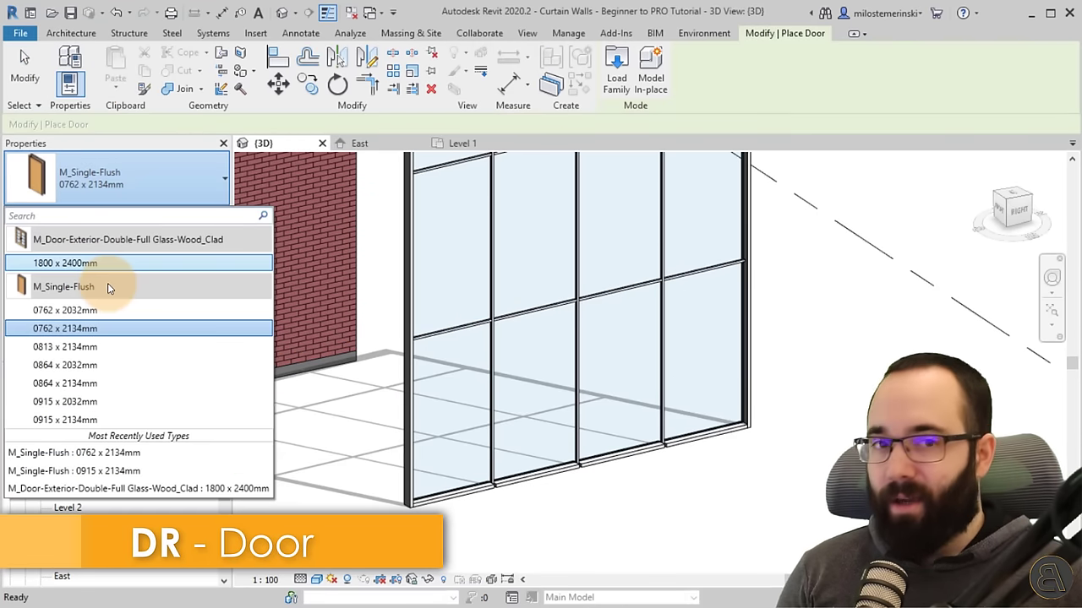
mouse_move(108, 285)
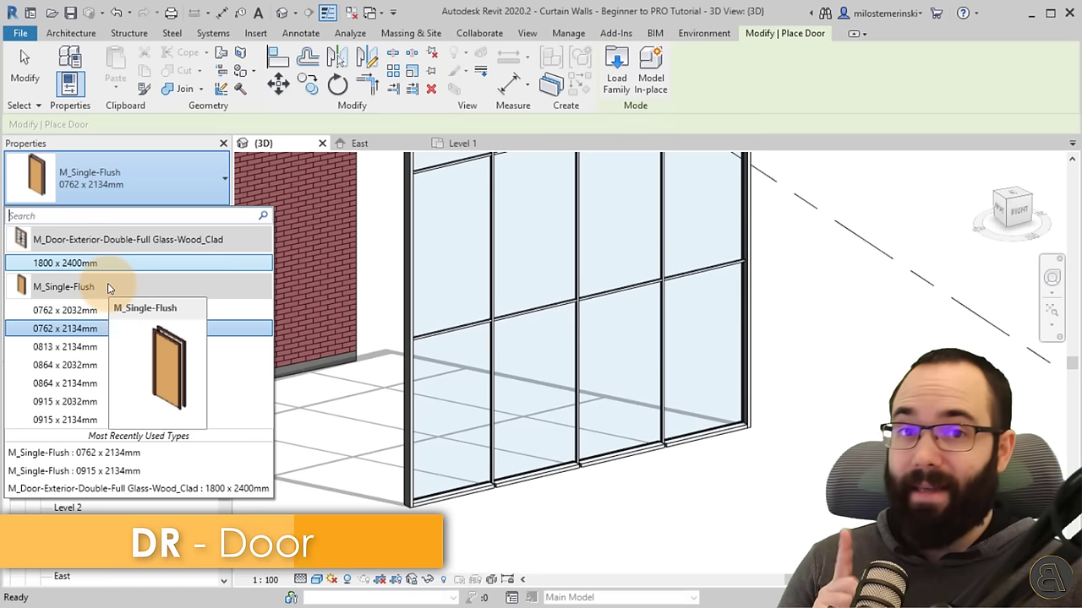
key("Escape")
key("Escape")
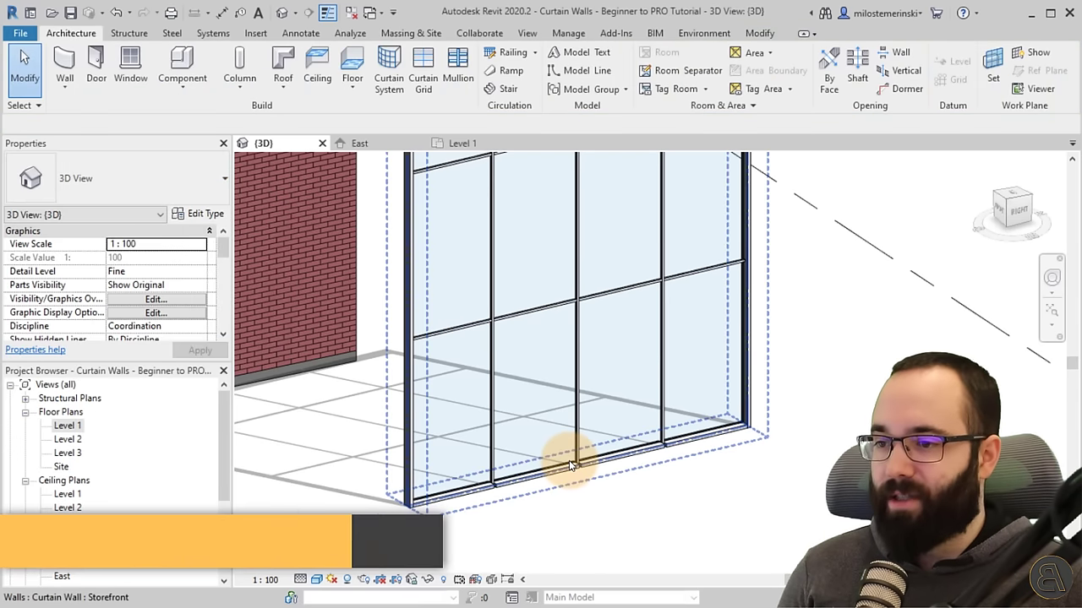
Step: Change the ground-level glazed panel second from the left in the freestanding curtain wall to Basic Wall Interior - 79mm Partition (1-hr)
left_click(570, 465)
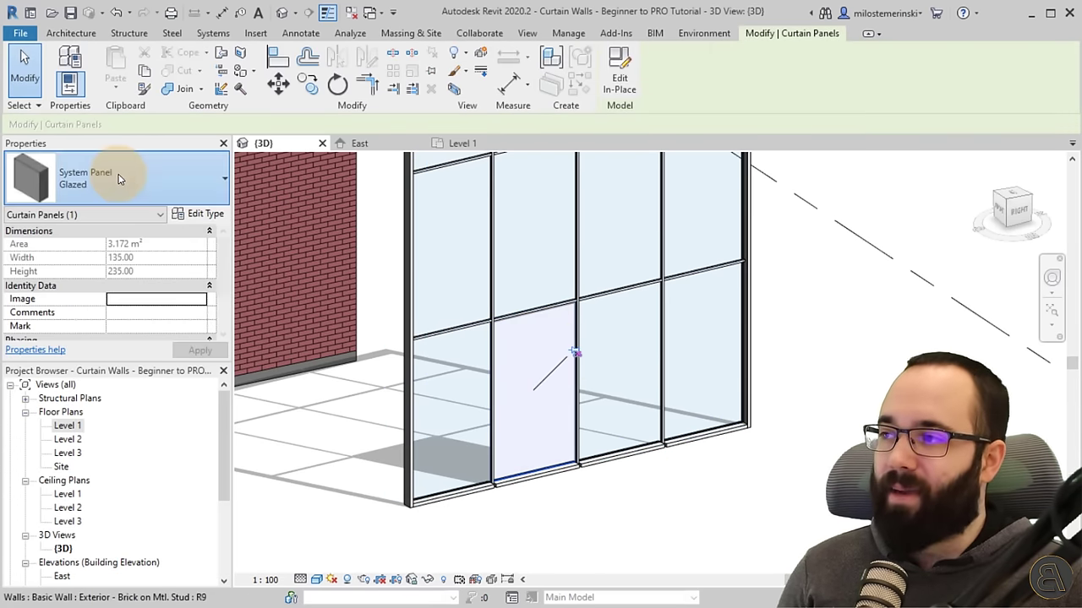
left_click(121, 178)
scroll(73, 382, "up", 10)
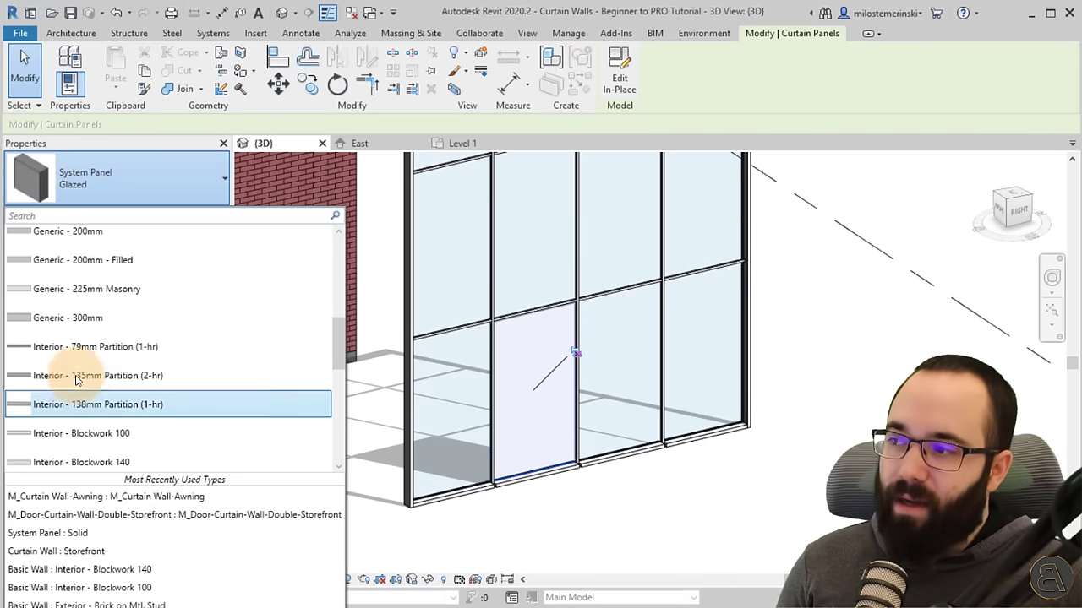
scroll(99, 373, "up", 3)
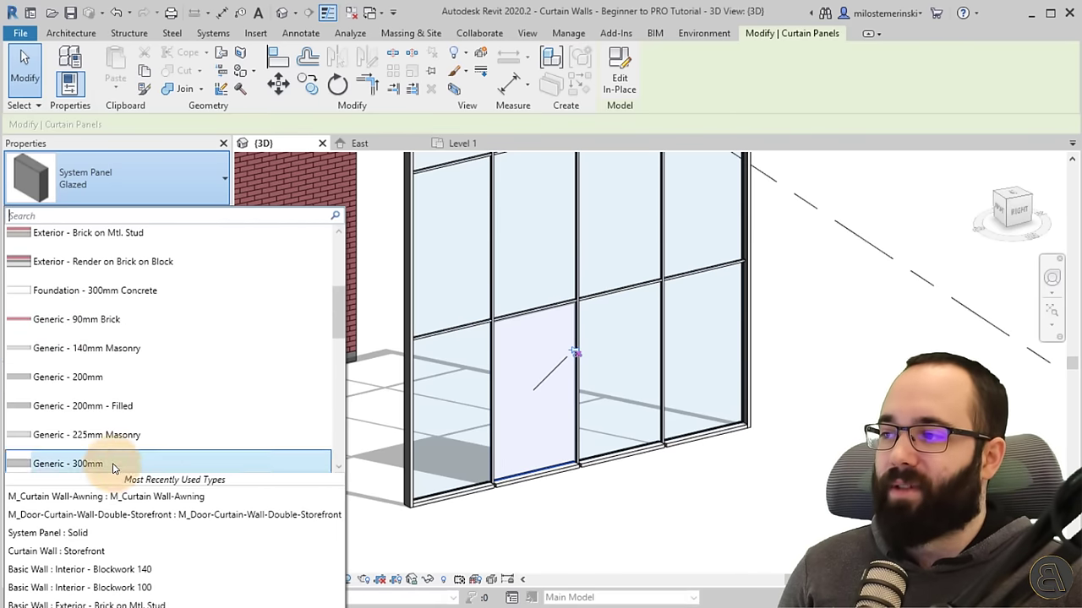
scroll(110, 457, "down", 1)
scroll(97, 329, "up", 1)
scroll(103, 326, "down", 1)
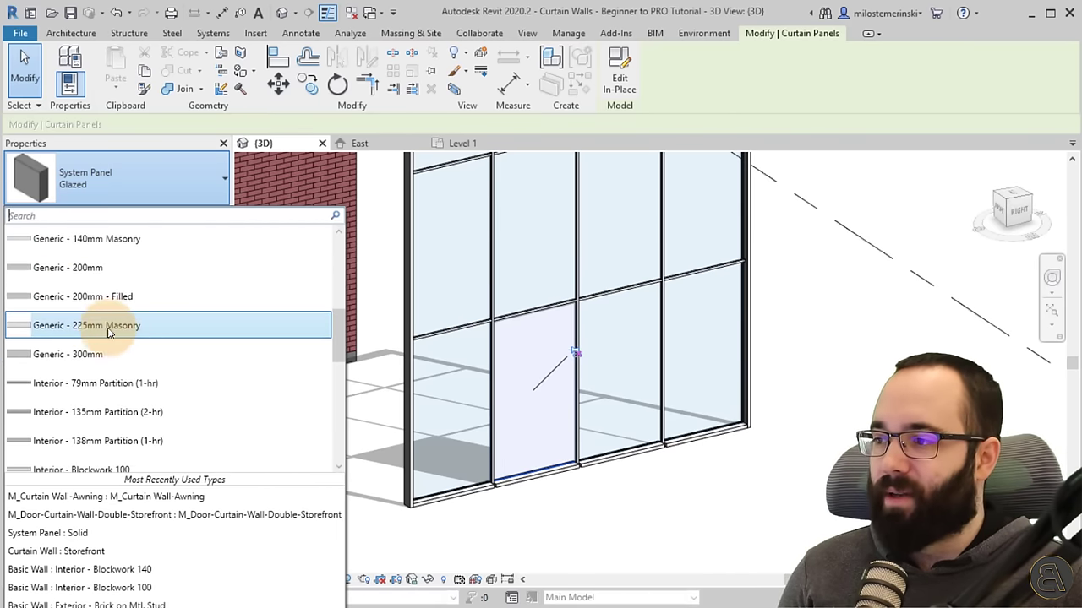
left_click(97, 385)
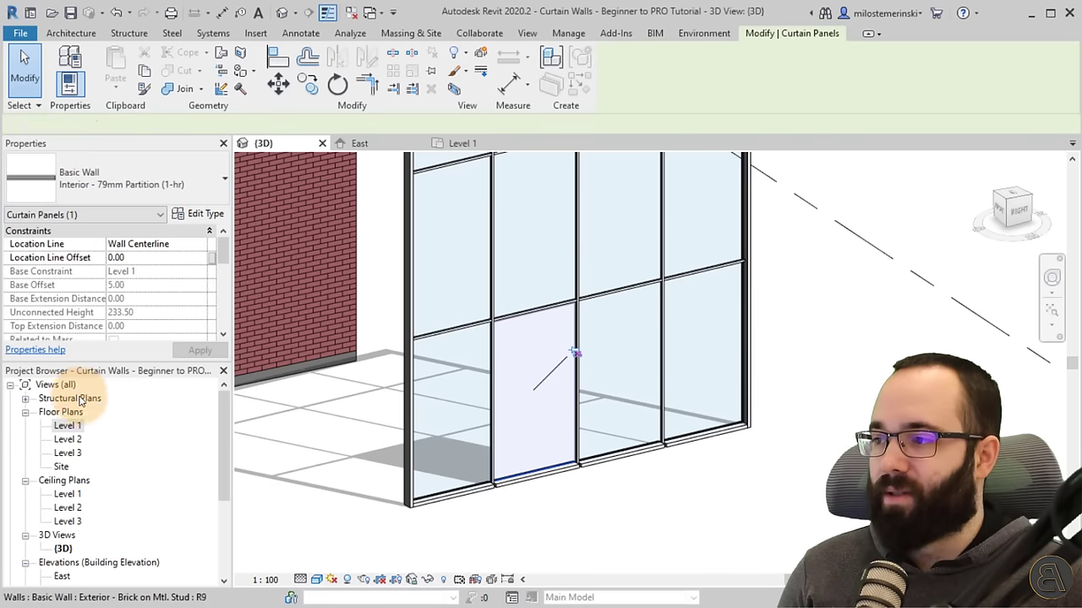
left_click(572, 502)
Step: Place an M_Single-Flush 0762 x 2134mm door in the partition wall panel of the freestanding curtain wall
scroll(550, 452, "up", 4)
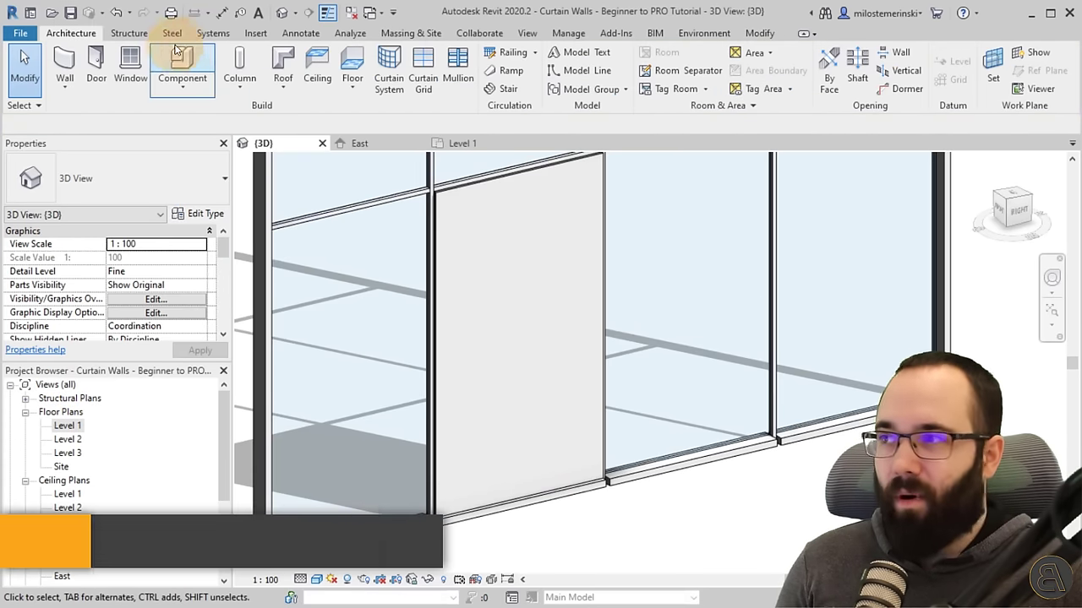
key("d")
key("r")
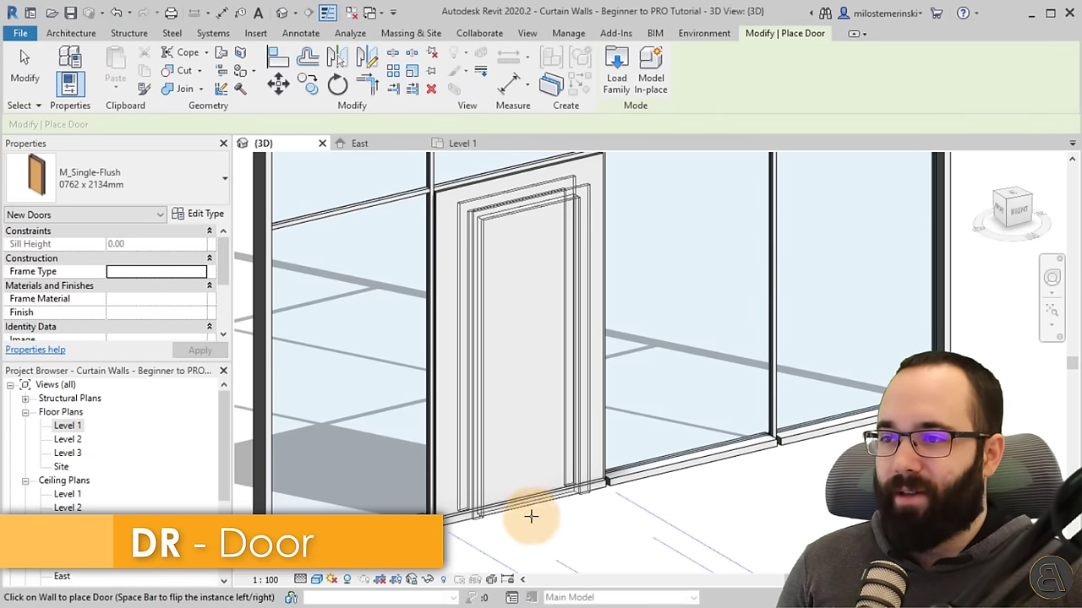
left_click(527, 513)
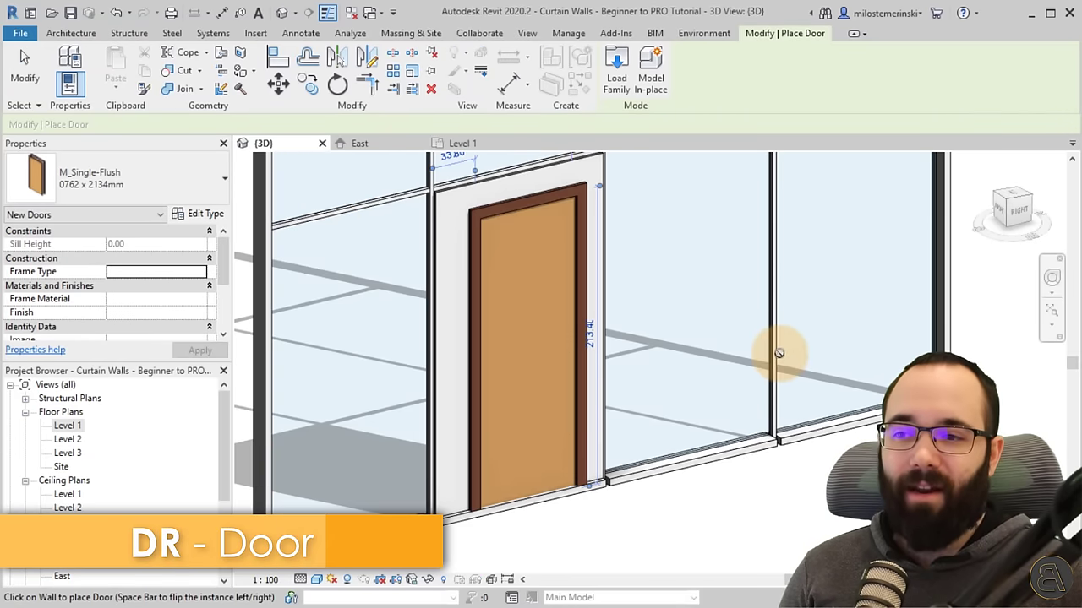
middle_click_drag(778, 355, 547, 375)
key("Escape")
Step: Examine the single-flush door in its partition panel and the freestanding curtain wall beside the building's embedded storefront
left_click(444, 439)
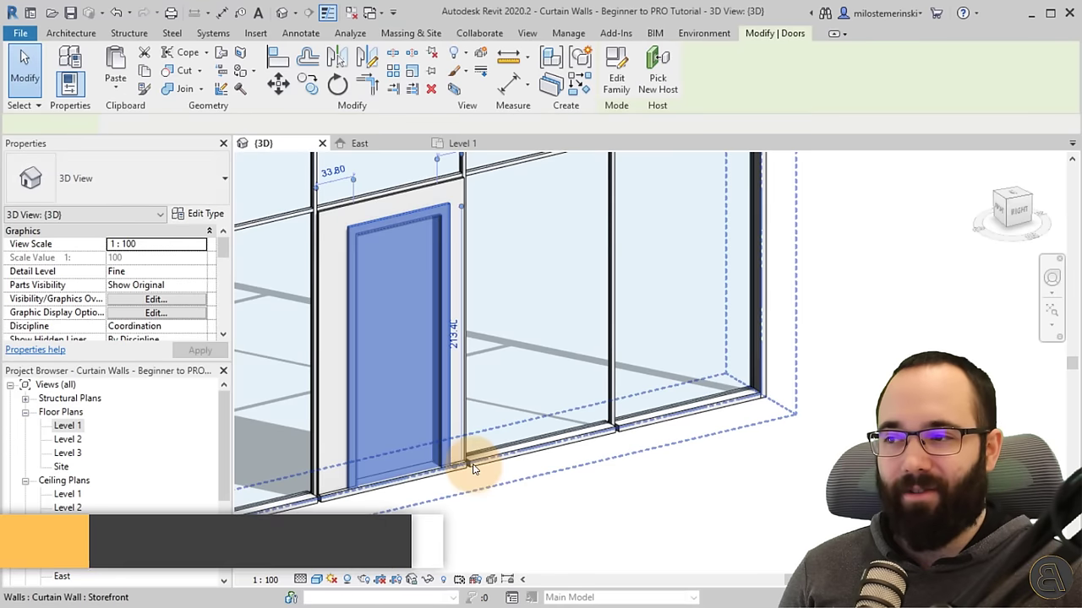
scroll(389, 391, "down", 2)
middle_click_drag(386, 380, 395, 320)
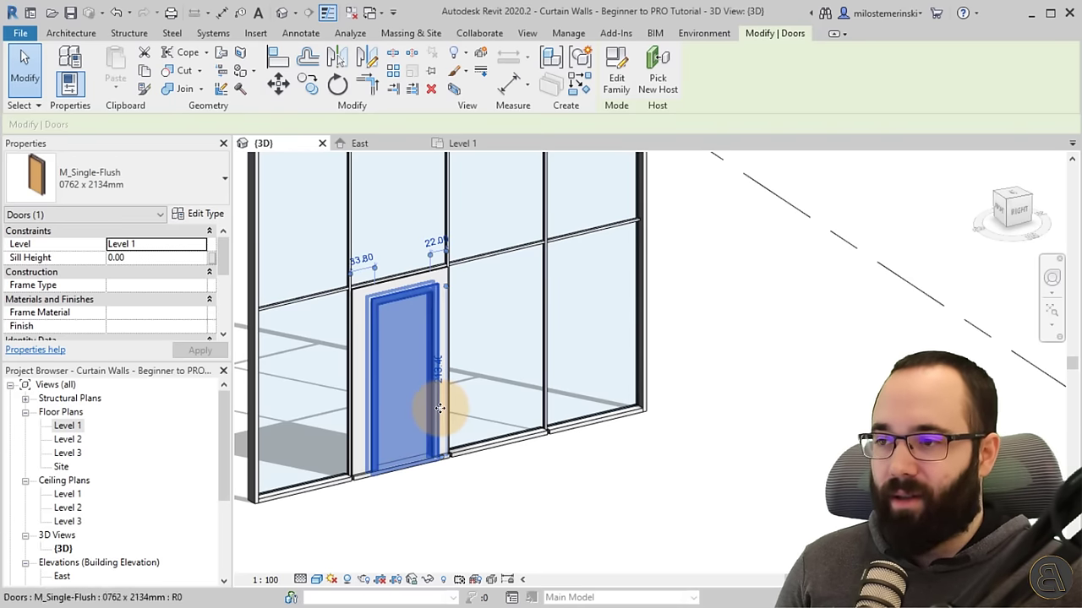
scroll(474, 414, "down", 2)
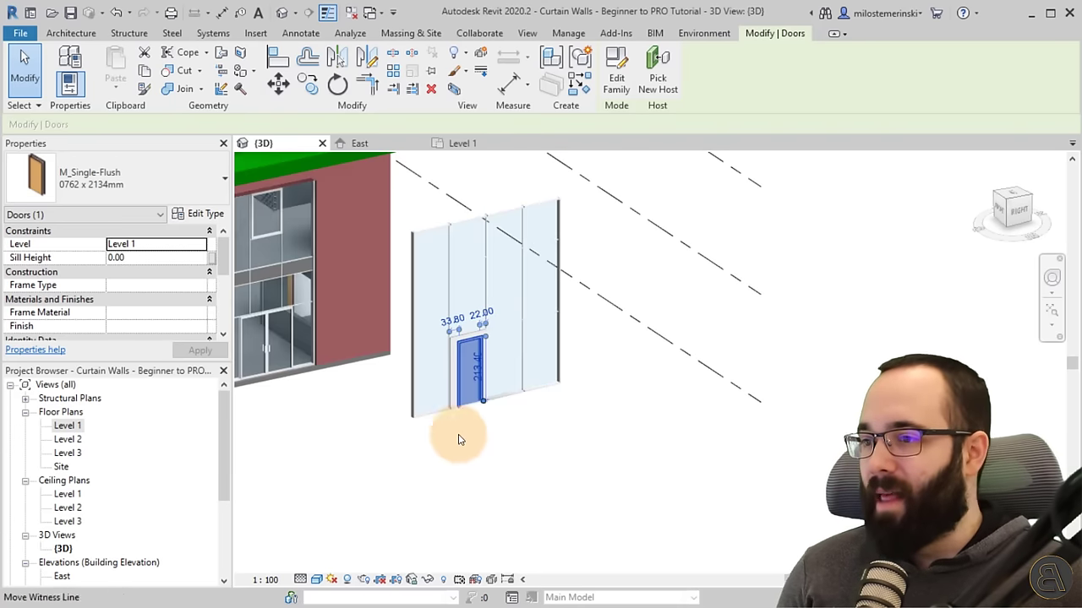
middle_click_drag(459, 434, 519, 466)
scroll(391, 435, "up", 2)
left_click(410, 432)
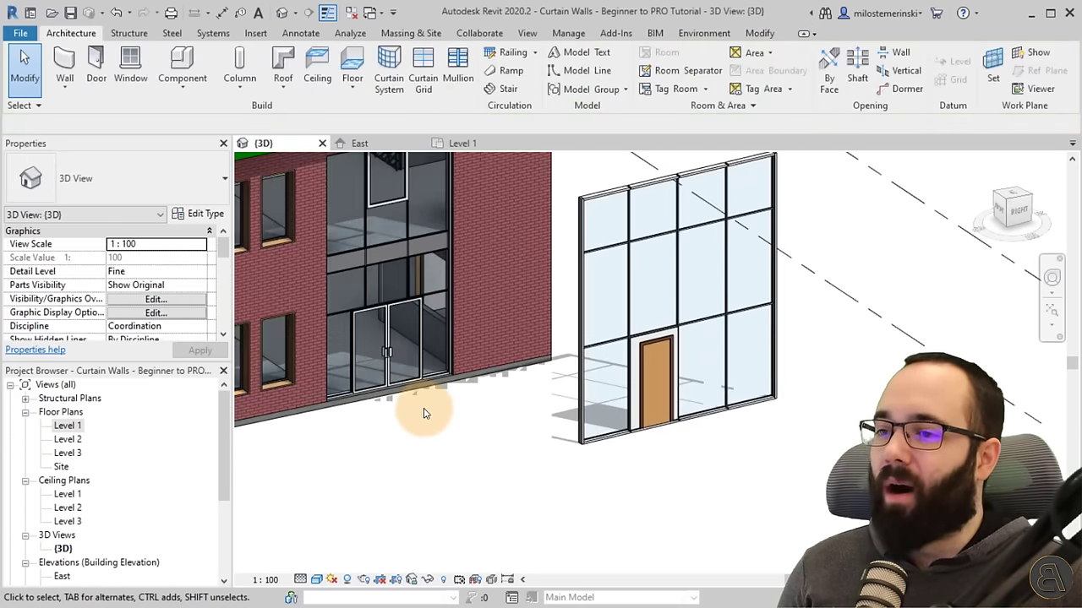
scroll(423, 411, "up", 2)
middle_click_drag(411, 442, 437, 499)
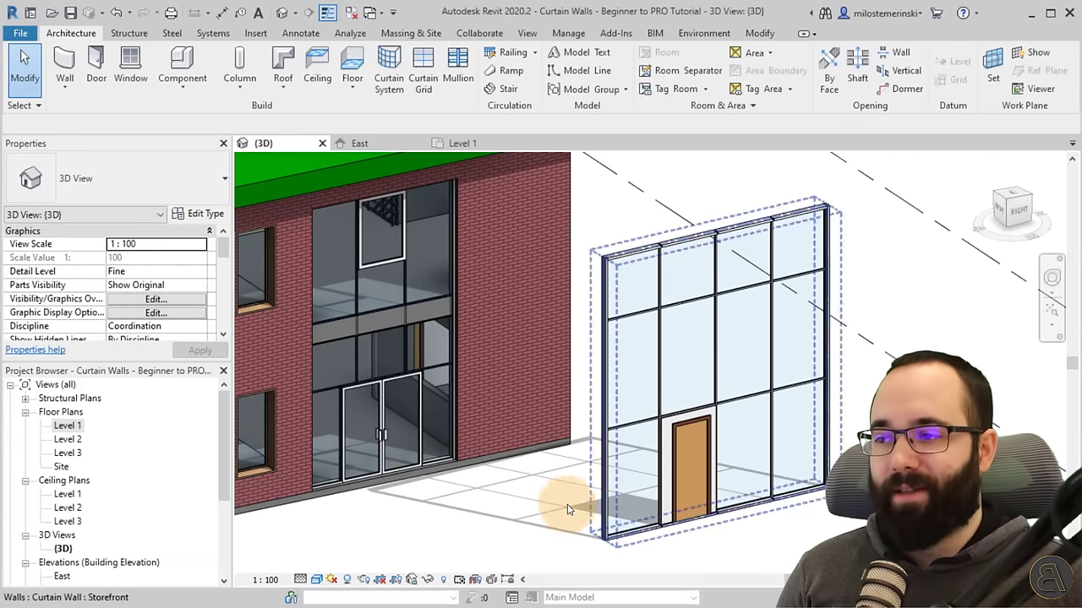
middle_click_drag(568, 509, 587, 510)
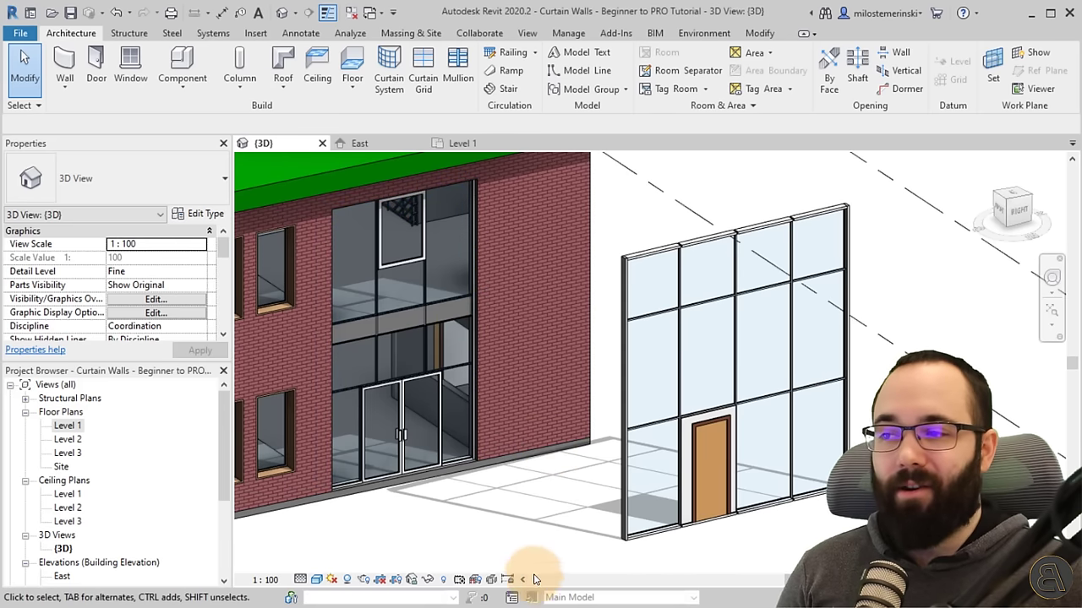